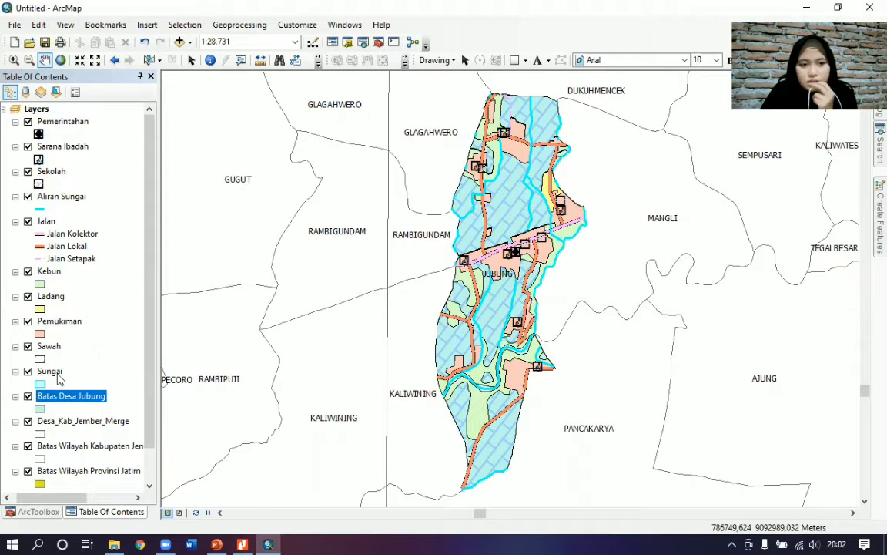
- Switch the map to layout view and set the page to A3 paper in landscape orientation
scroll(80, 277, "down", 1)
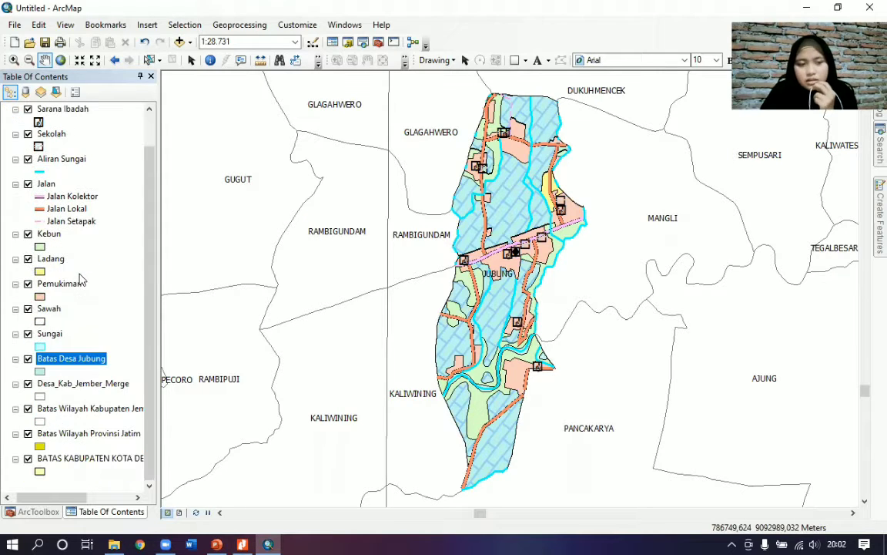
scroll(113, 277, "up", 1)
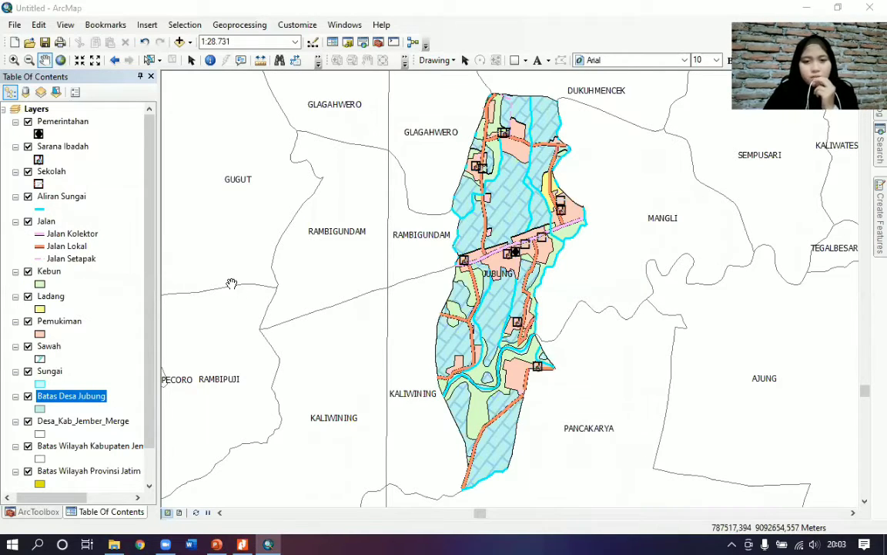
left_click(179, 513)
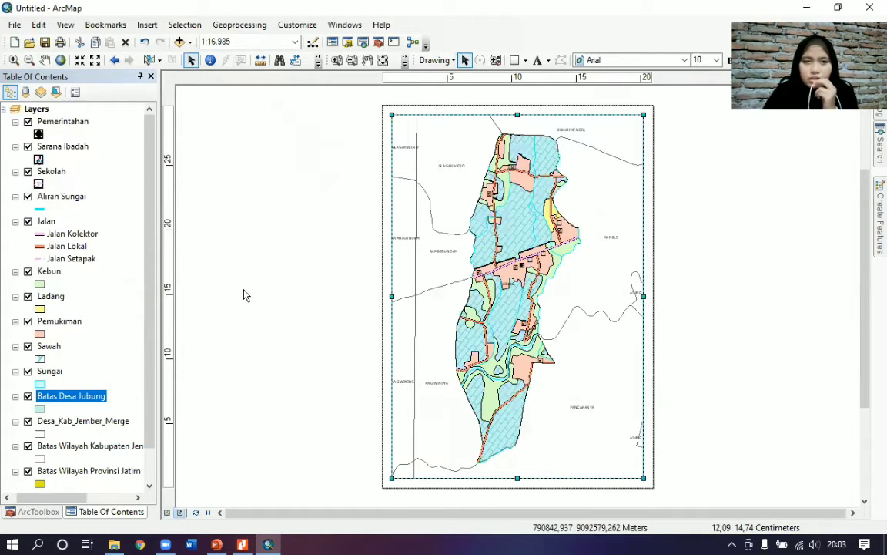
left_click(11, 28)
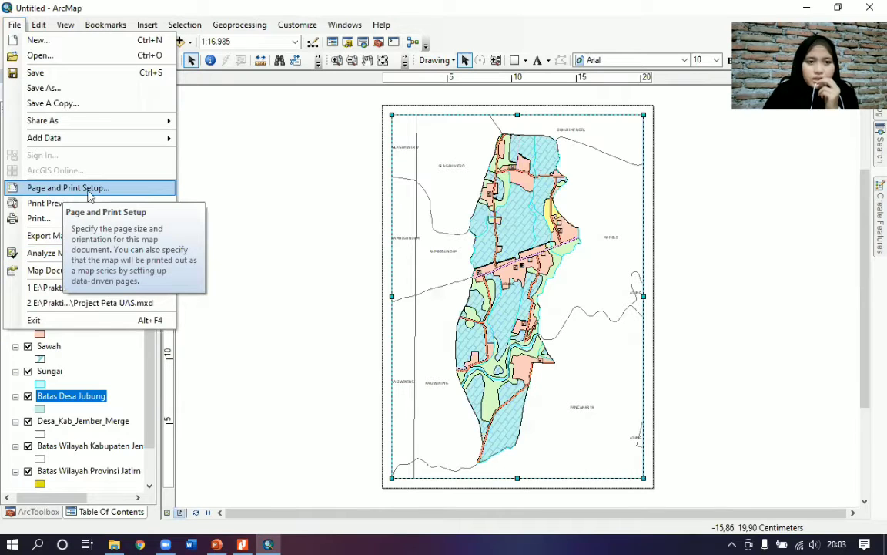
left_click(486, 254)
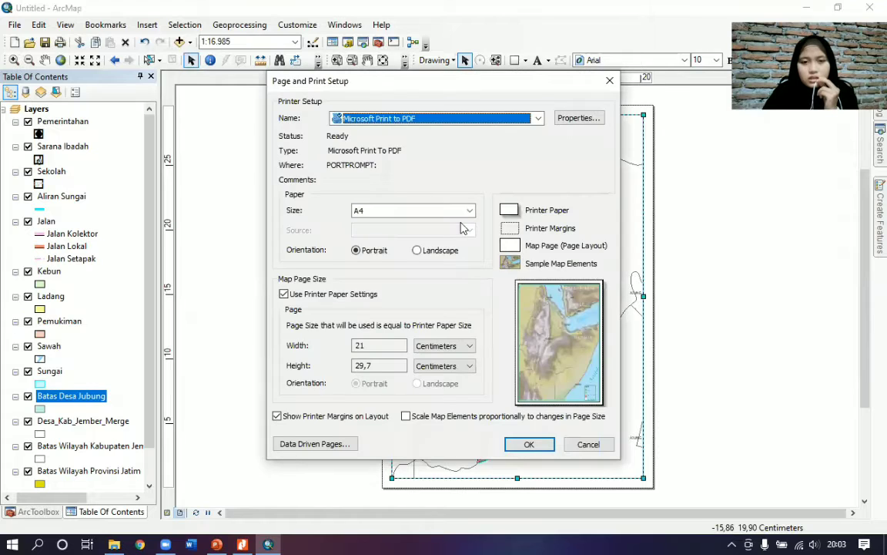
left_click(469, 213)
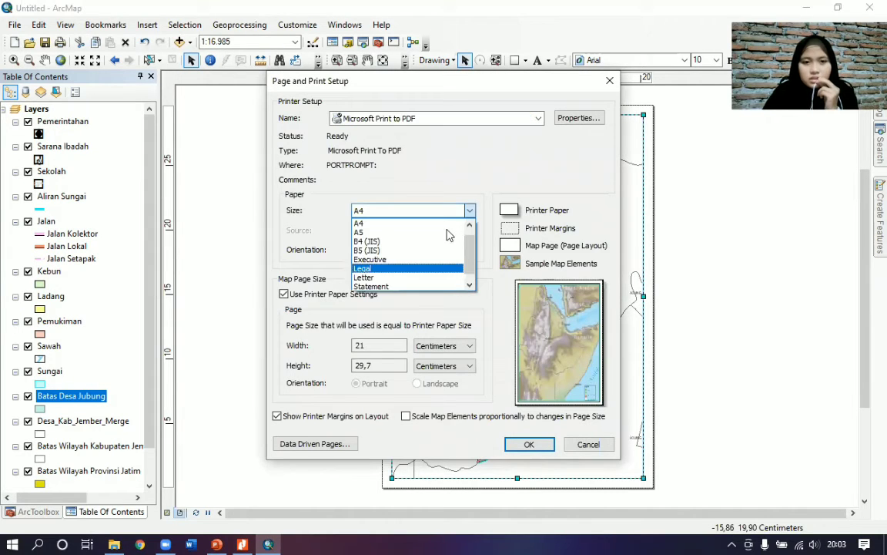
scroll(449, 235, "up", 1)
left_click(408, 223)
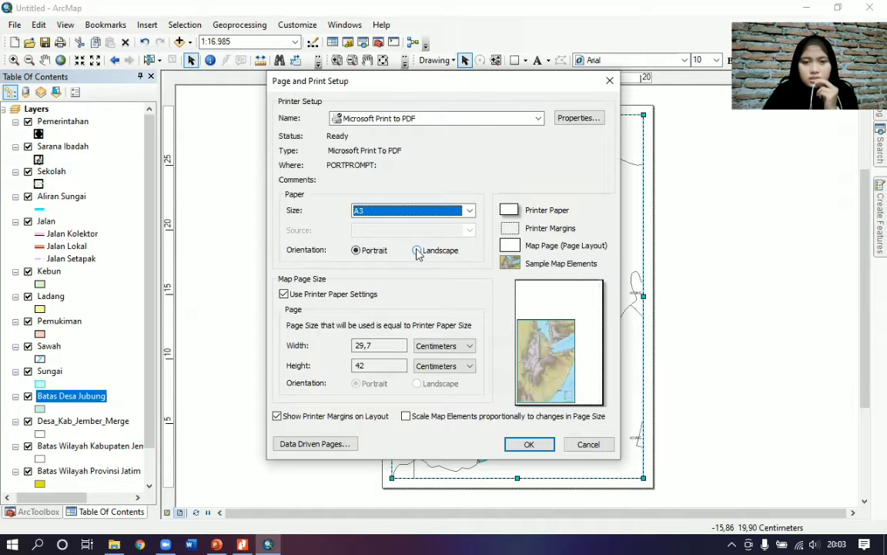
left_click(417, 251)
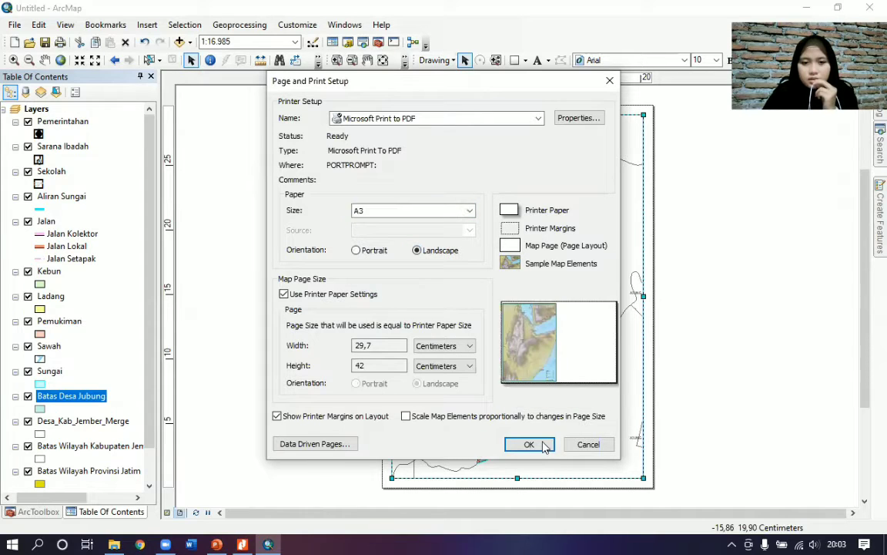
left_click(529, 445)
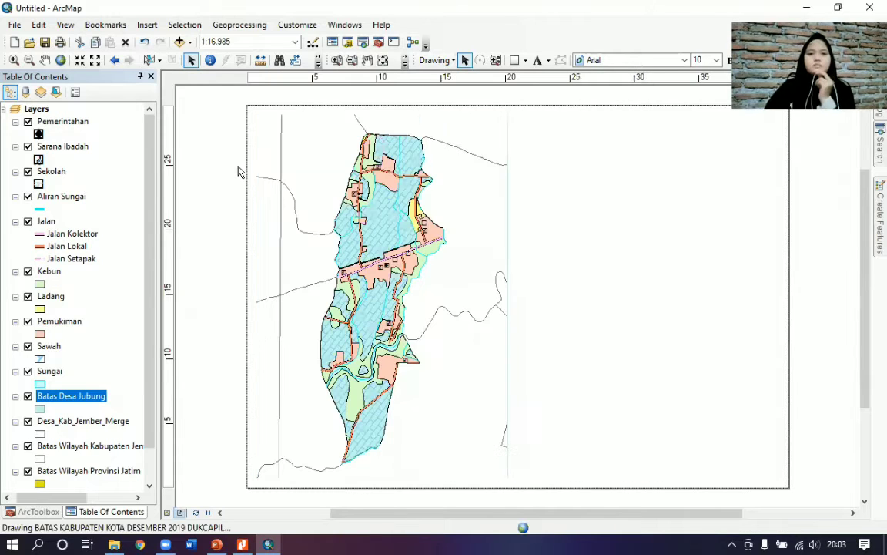
- Widen the map's data frame to about 29 cm by extending its right edge, leaving the rest of the page blank
left_click(307, 165)
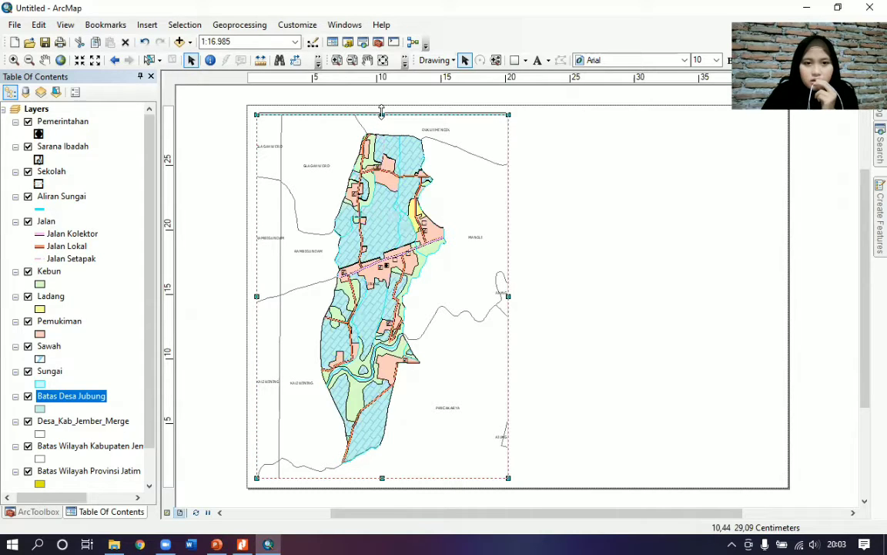
left_click_drag(382, 115, 381, 113)
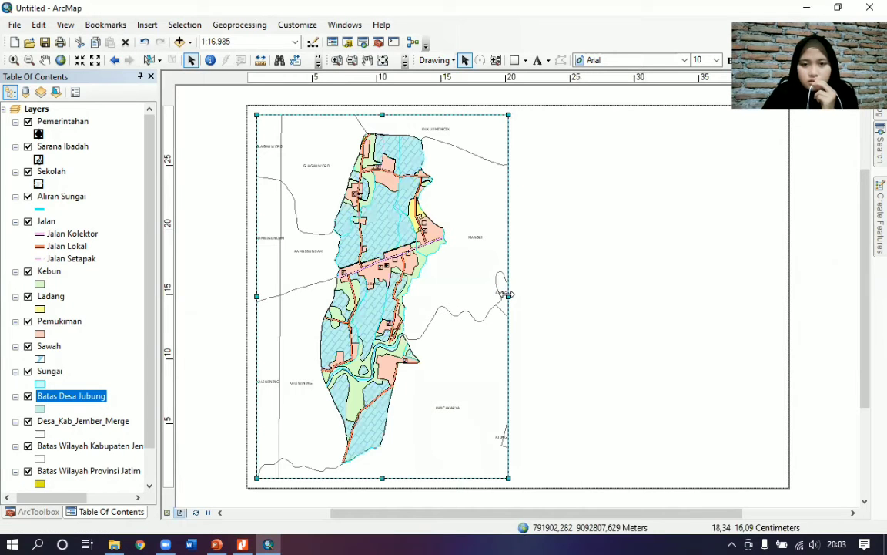
left_click_drag(666, 311, 631, 311)
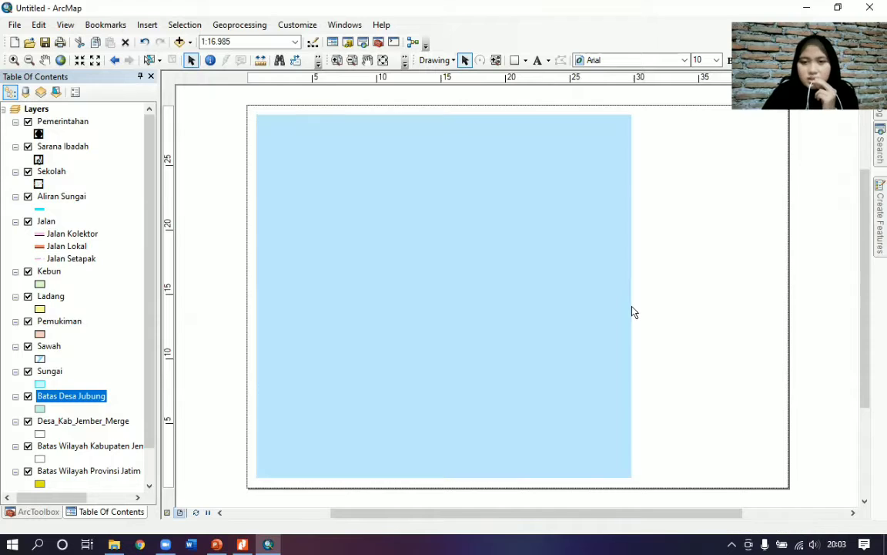
- Add a measured grid to the data frame with tick marks and labels at 900 m intervals on both axes
right_click(290, 288)
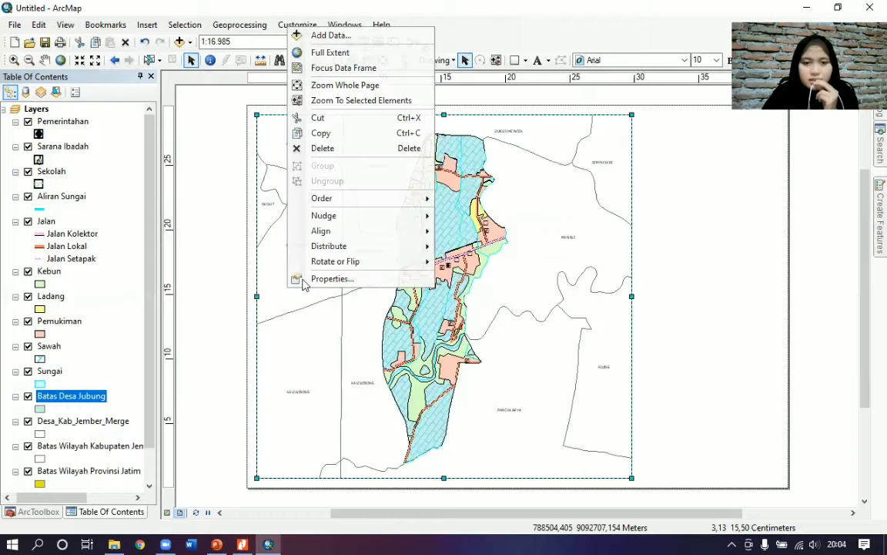
left_click(301, 279)
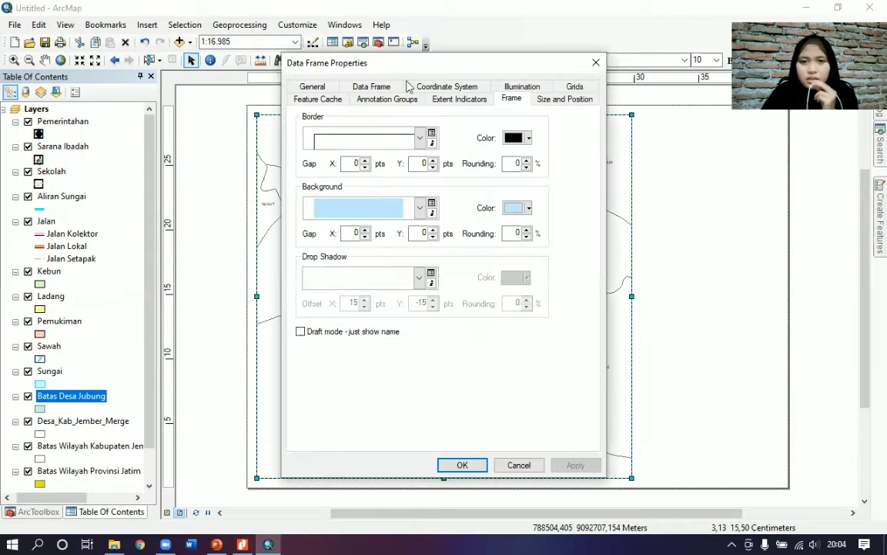
left_click(576, 87)
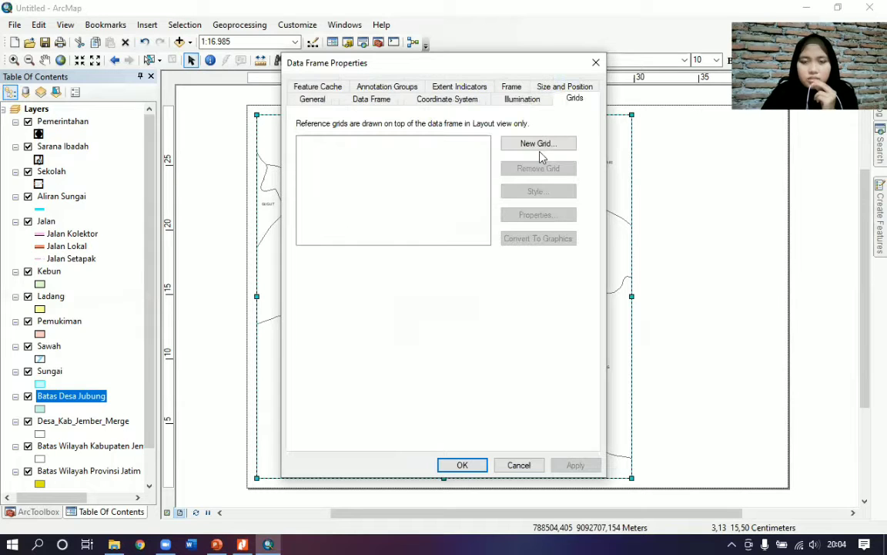
left_click(541, 145)
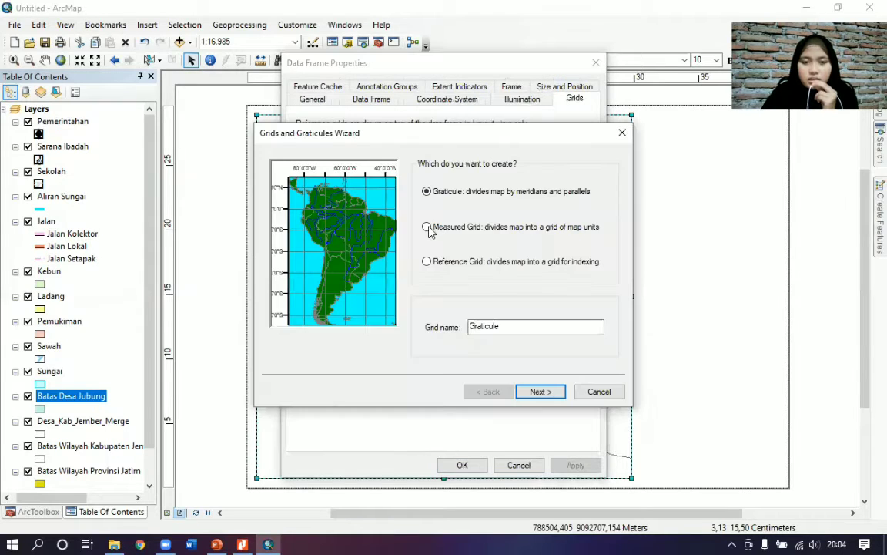
left_click(427, 227)
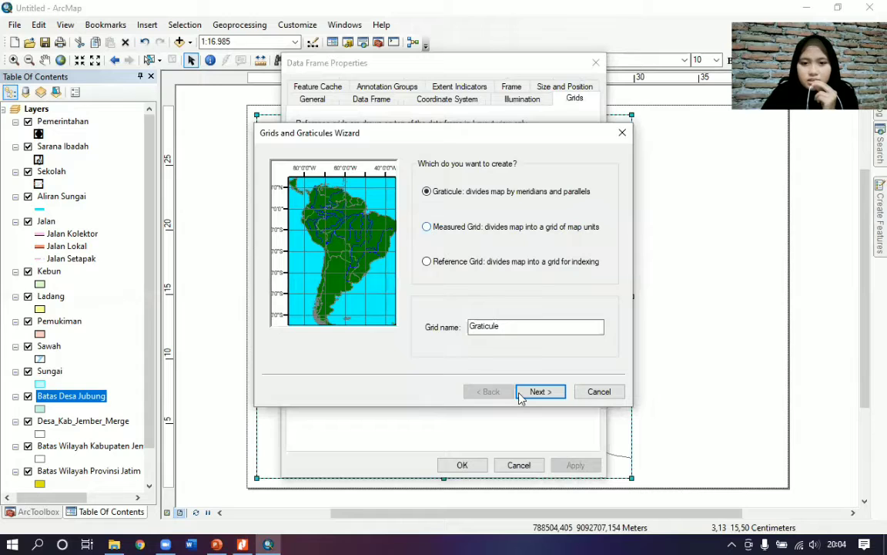
left_click(538, 392)
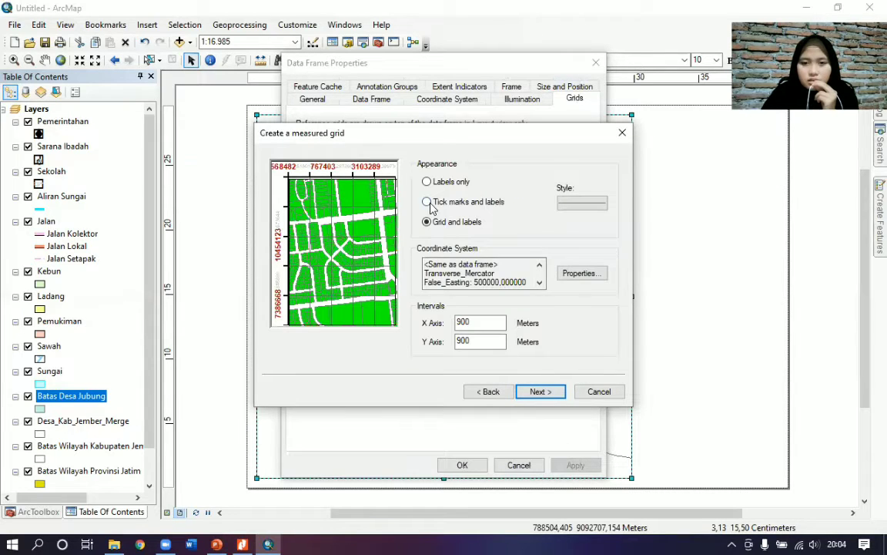
left_click(427, 202)
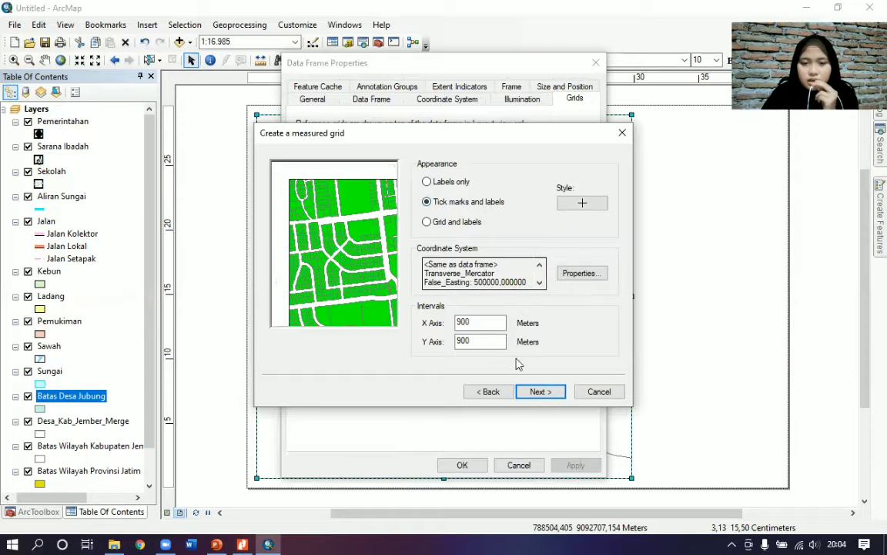
left_click(543, 392)
left_click(543, 392)
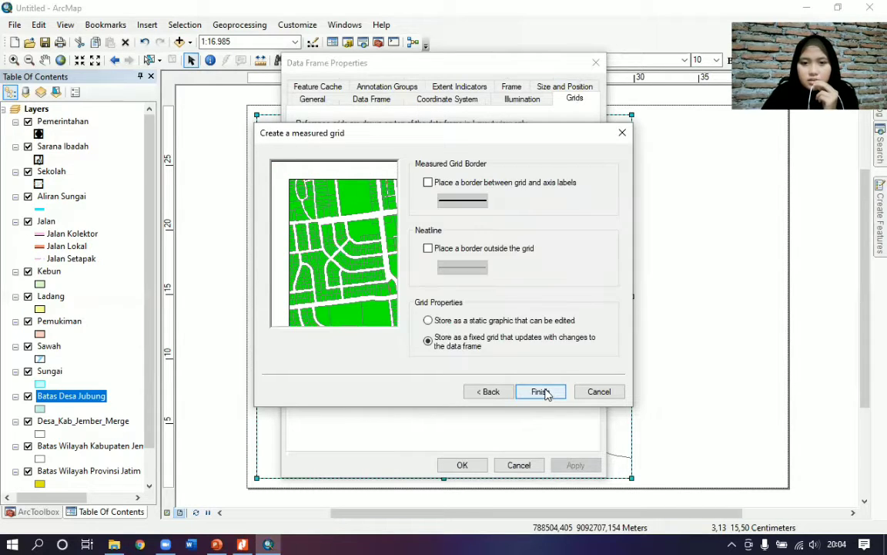
left_click(540, 391)
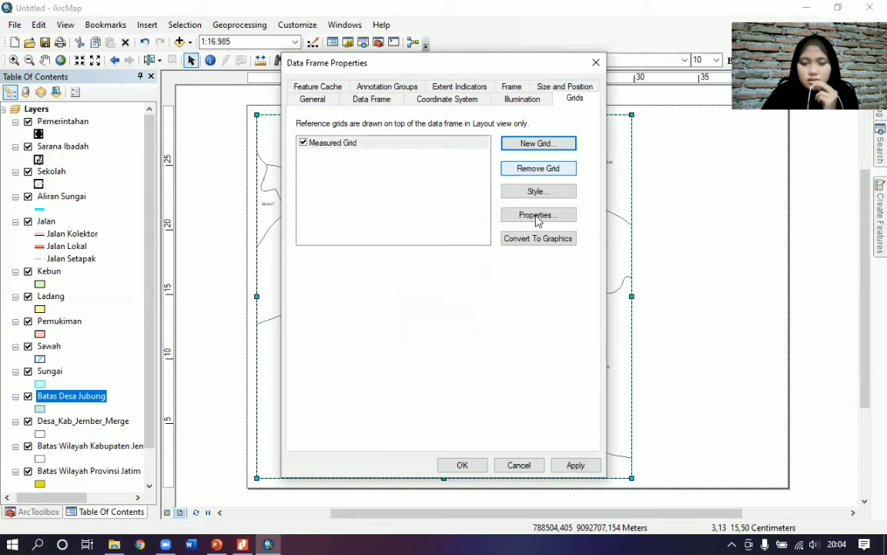
left_click(576, 466)
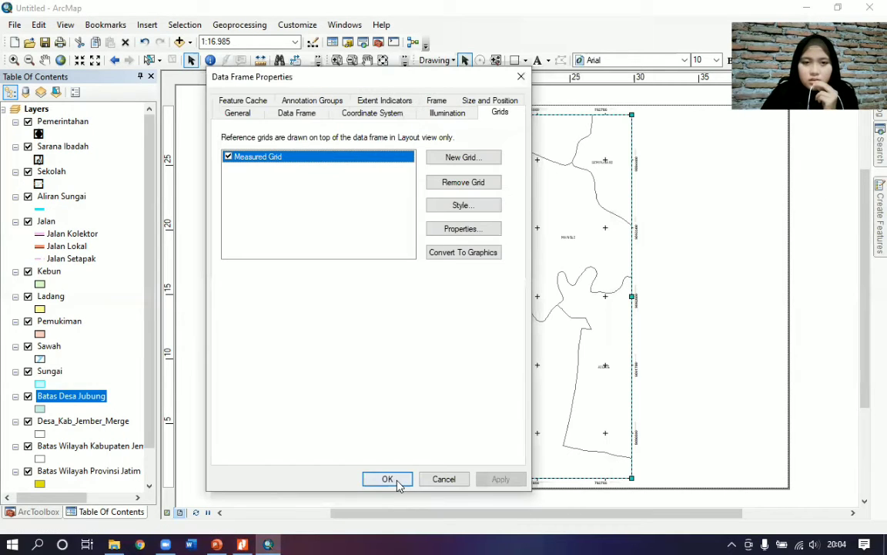
left_click(388, 479)
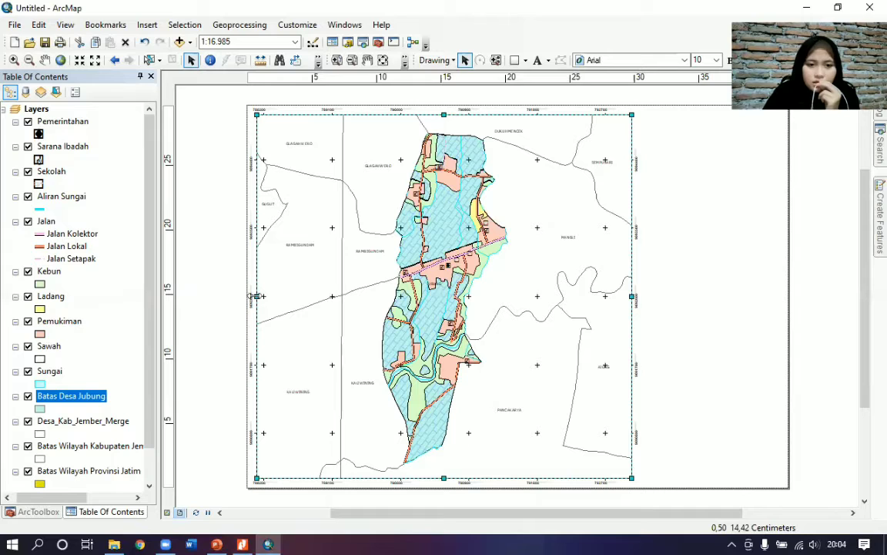
- Move the data frame's left, top and bottom edges slightly inward to leave margin for the grid labels
left_click_drag(257, 296, 261, 298)
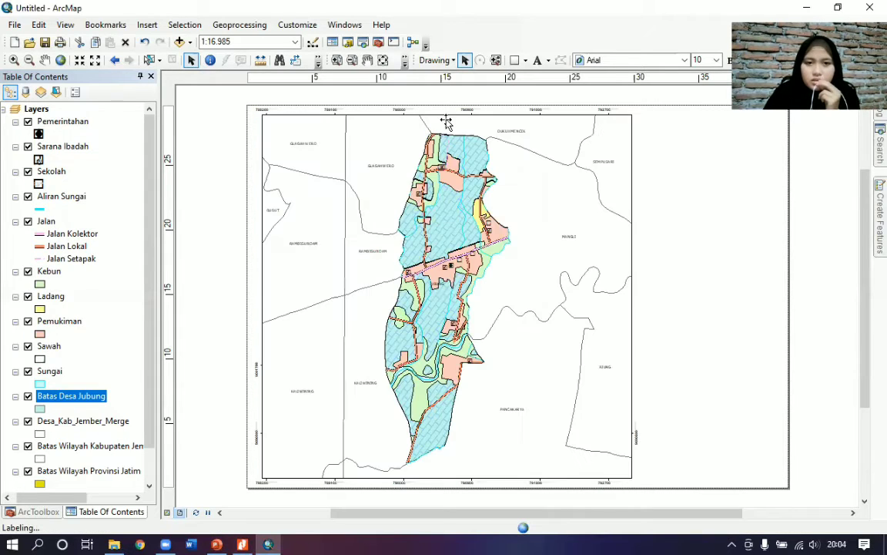
left_click_drag(445, 115, 446, 122)
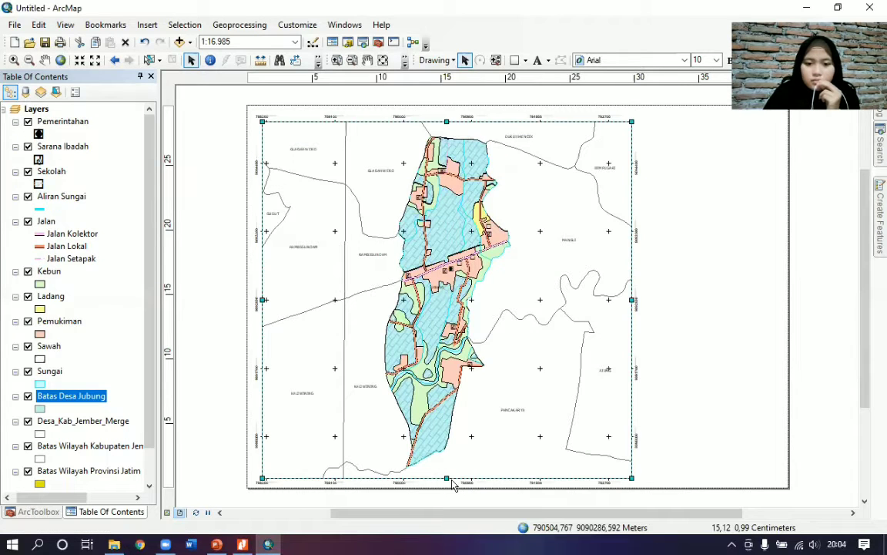
left_click_drag(446, 479, 446, 470)
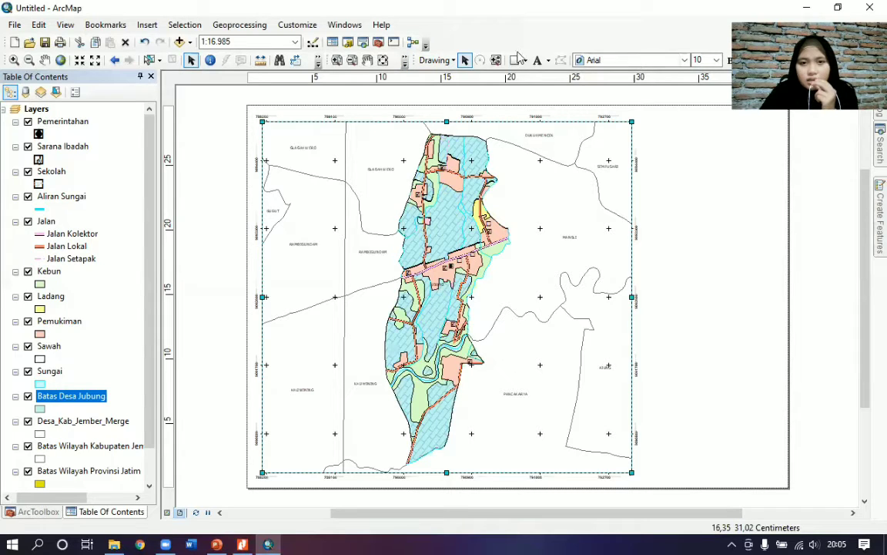
- Hide the Draw toolbar and show it again
right_click(475, 33)
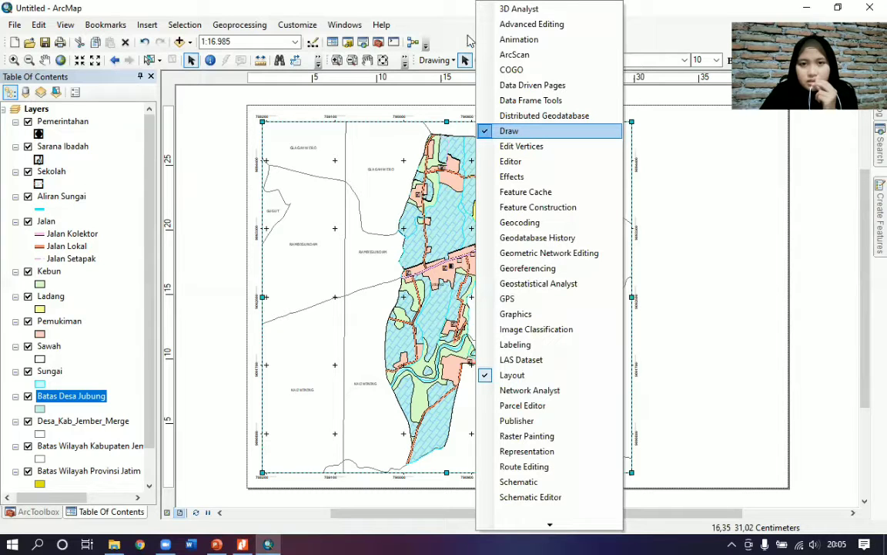
left_click(485, 132)
right_click(486, 139)
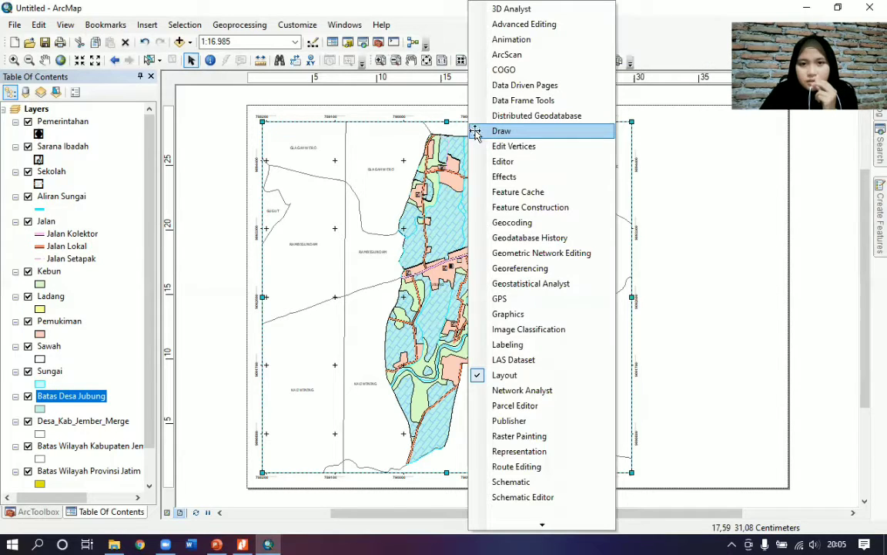
left_click(505, 131)
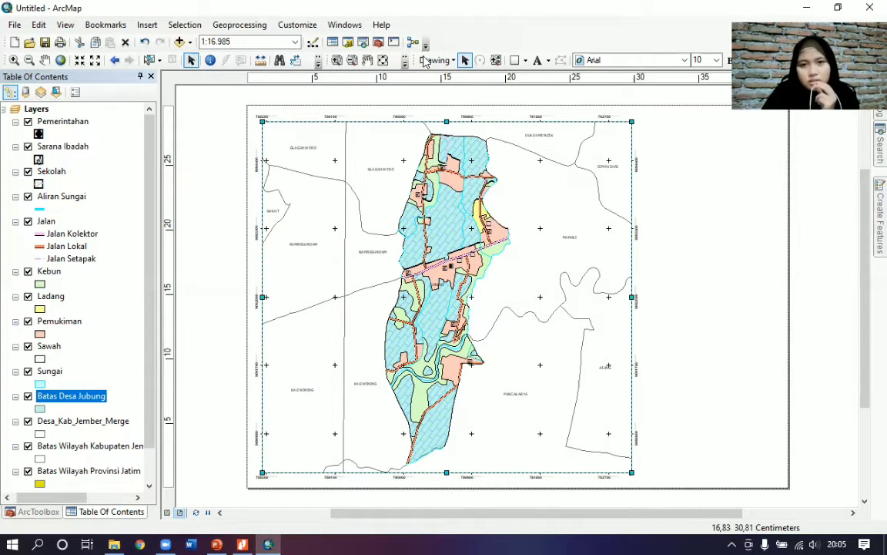
- Draw a rectangle of about 41.5 by 29 cm over the whole layout, just inside the page edges
left_click(537, 61)
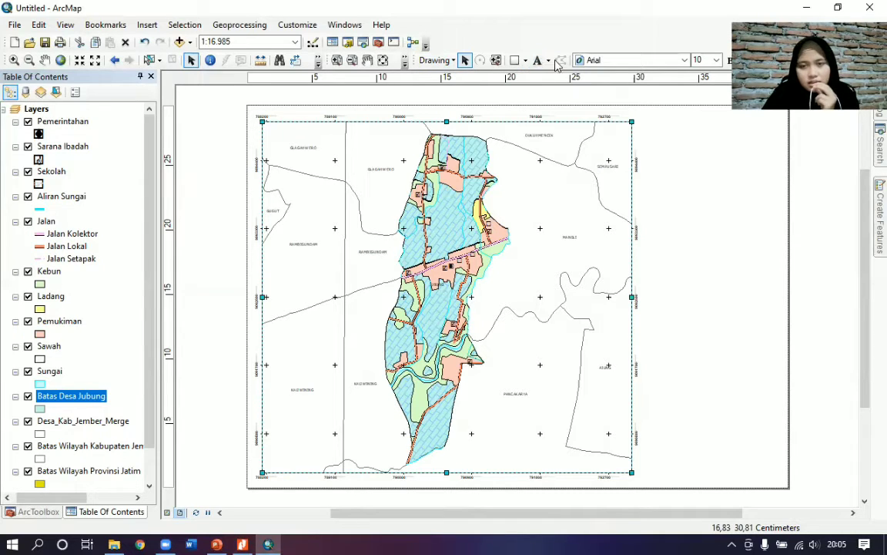
left_click(515, 62)
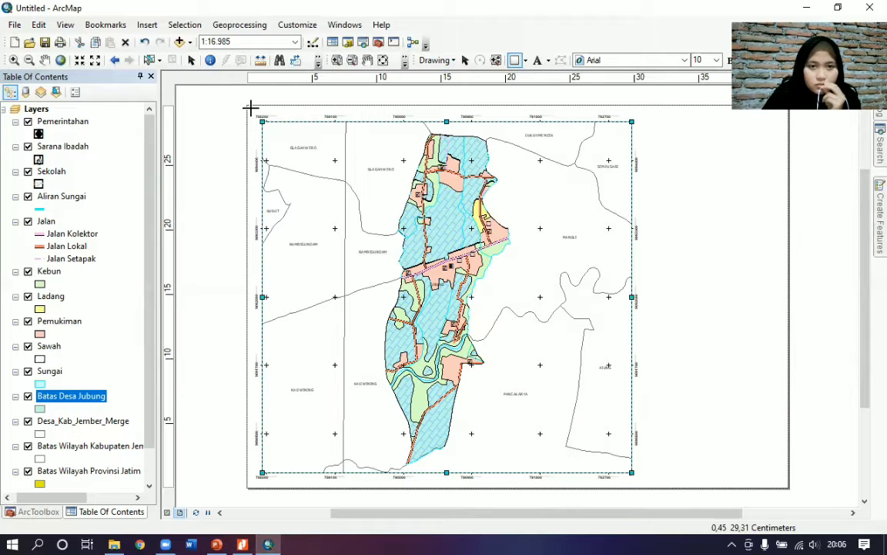
left_click_drag(250, 108, 784, 481)
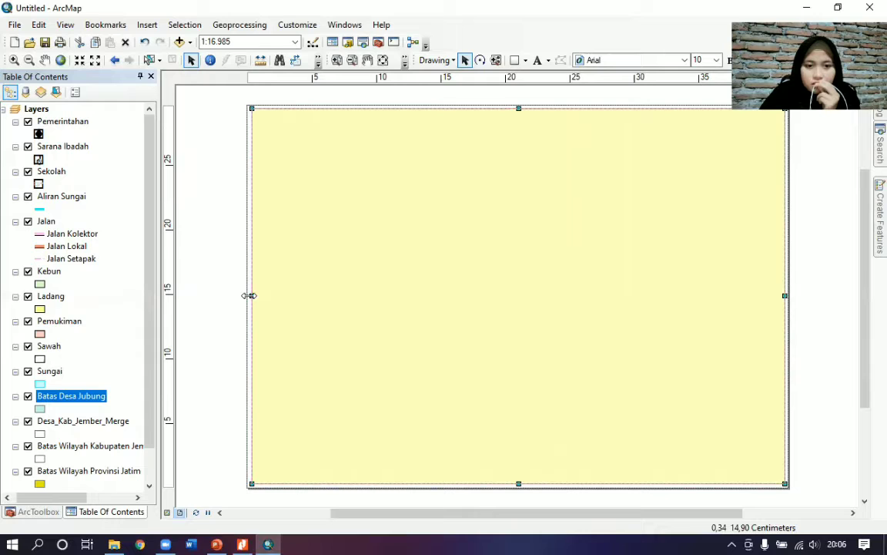
left_click_drag(250, 296, 238, 302)
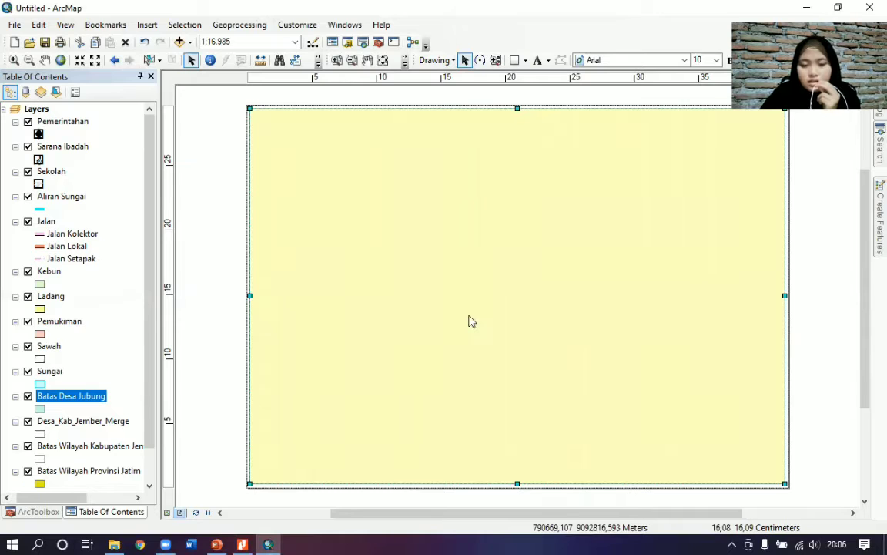
right_click(454, 281)
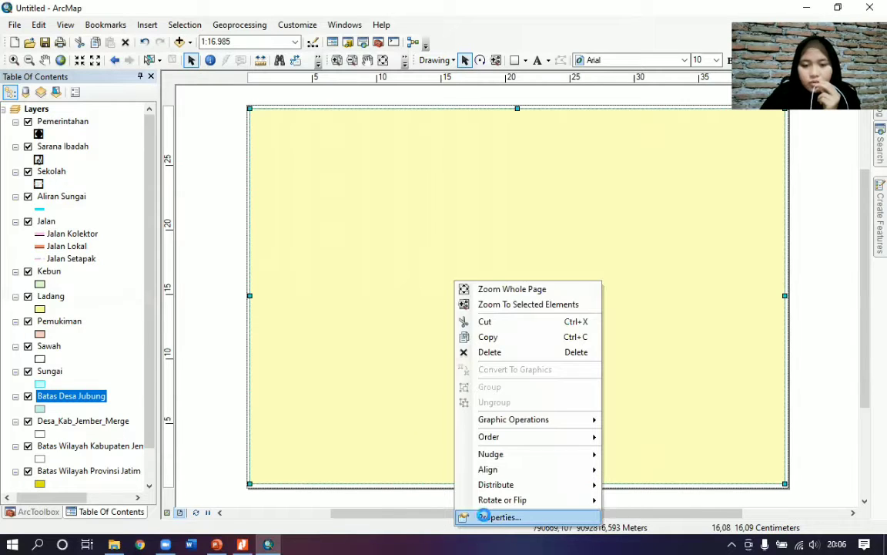
left_click(488, 518)
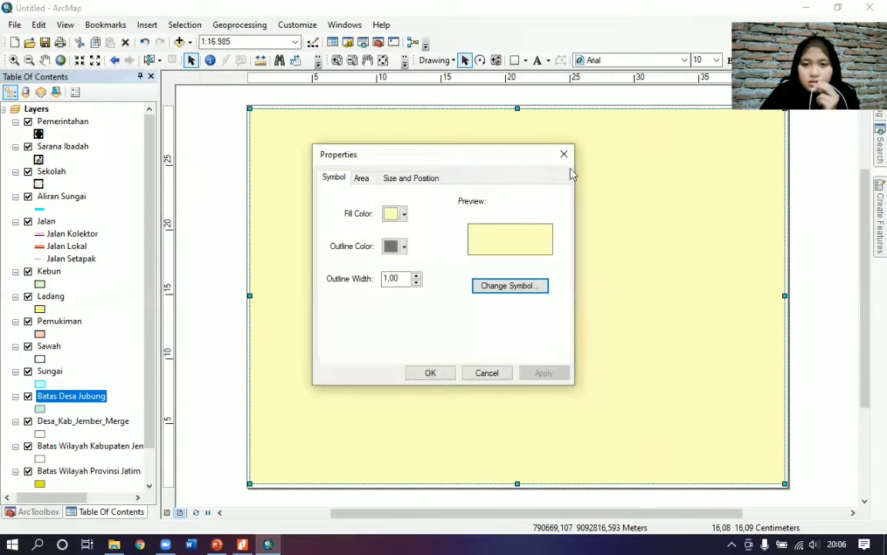
key("Escape")
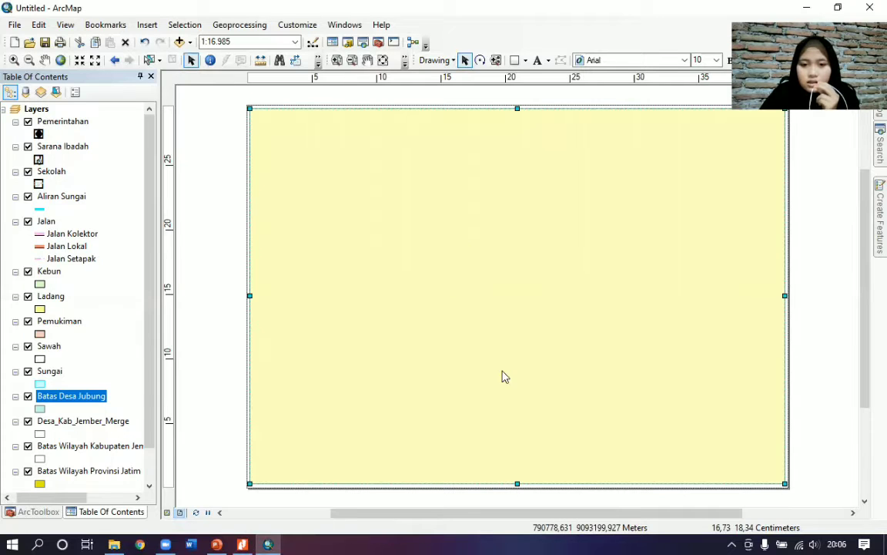
- Send the page-wide yellow rectangle to the back of the layout's drawing order
right_click(502, 381)
mouse_move(527, 410)
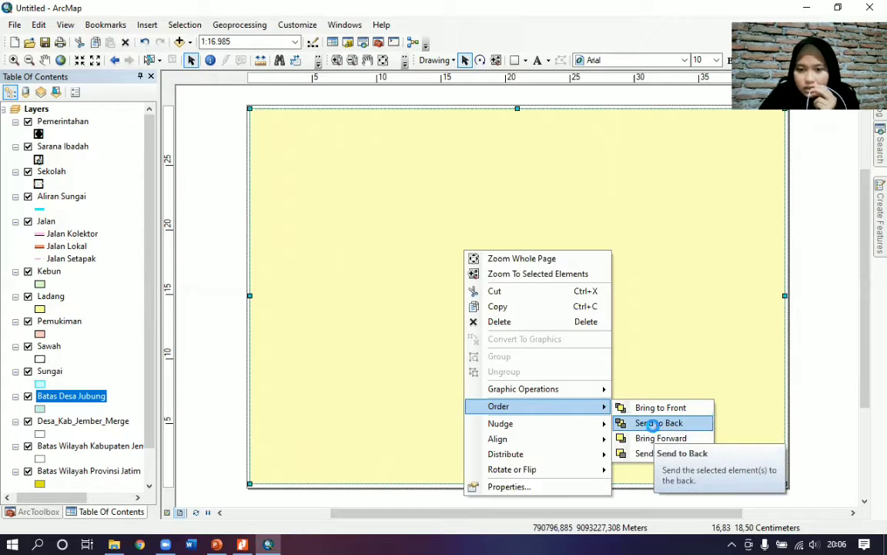
left_click(654, 426)
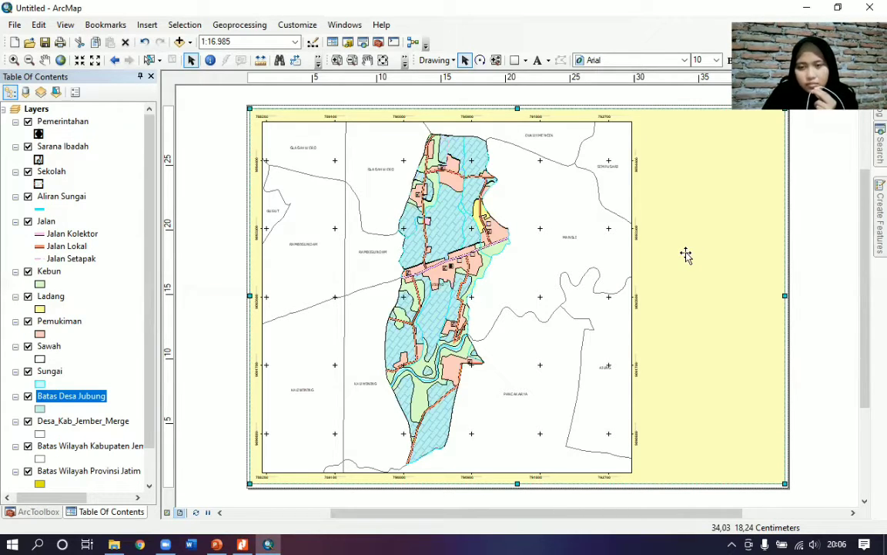
- Set the border rectangle's fill to No Color, then deselect it
right_click(688, 497)
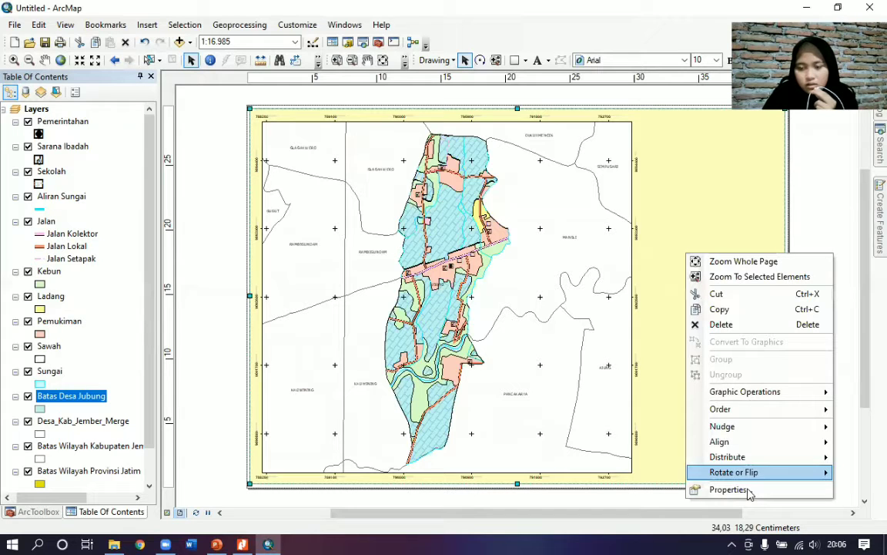
left_click(749, 492)
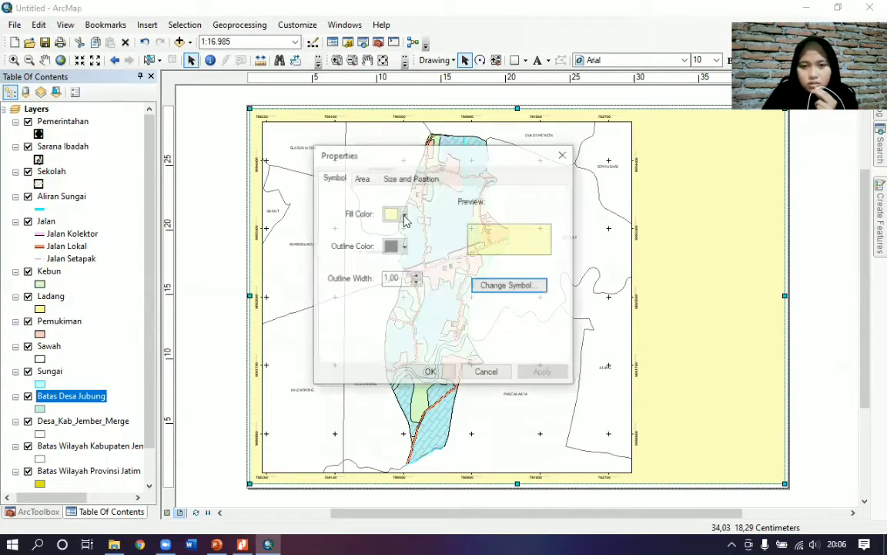
left_click(405, 215)
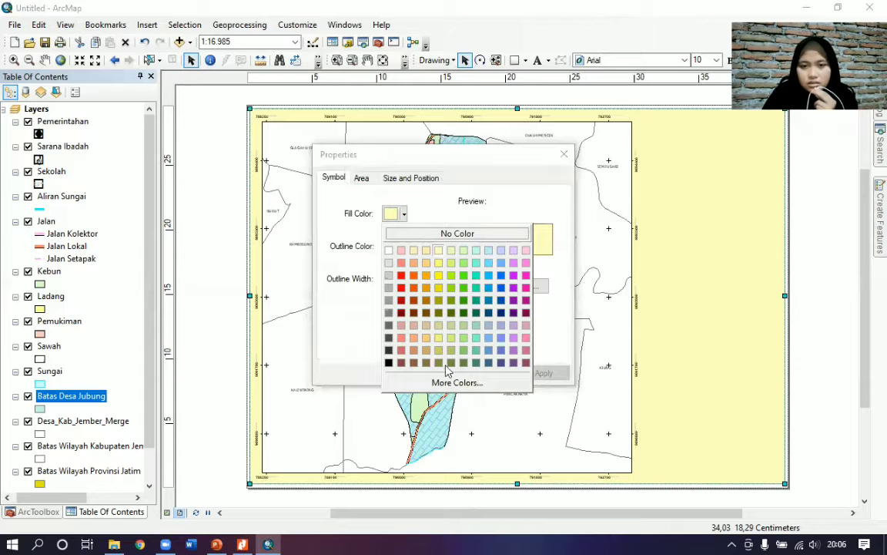
left_click(408, 233)
left_click(544, 373)
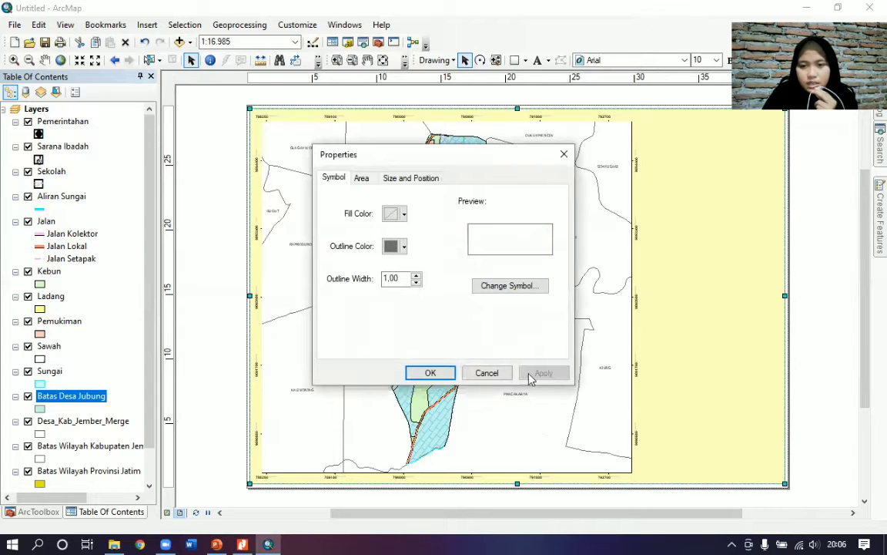
left_click(433, 373)
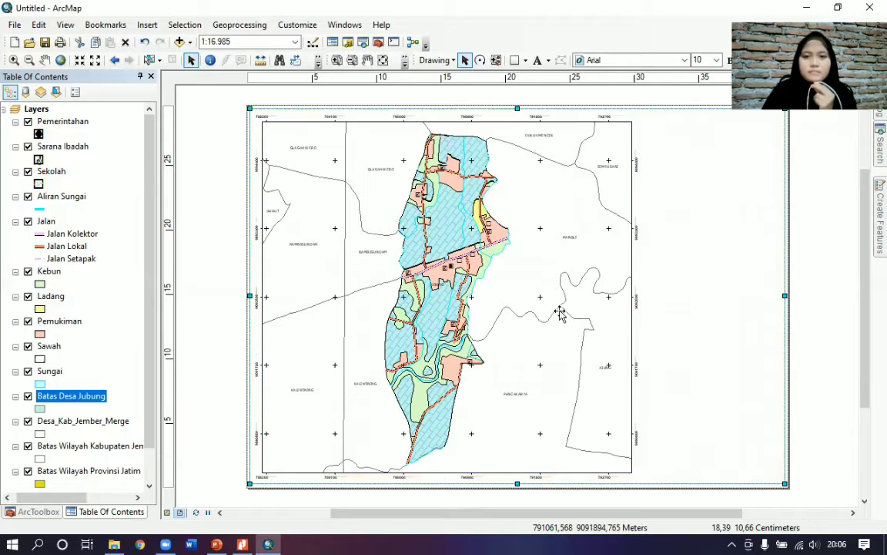
left_click(829, 314)
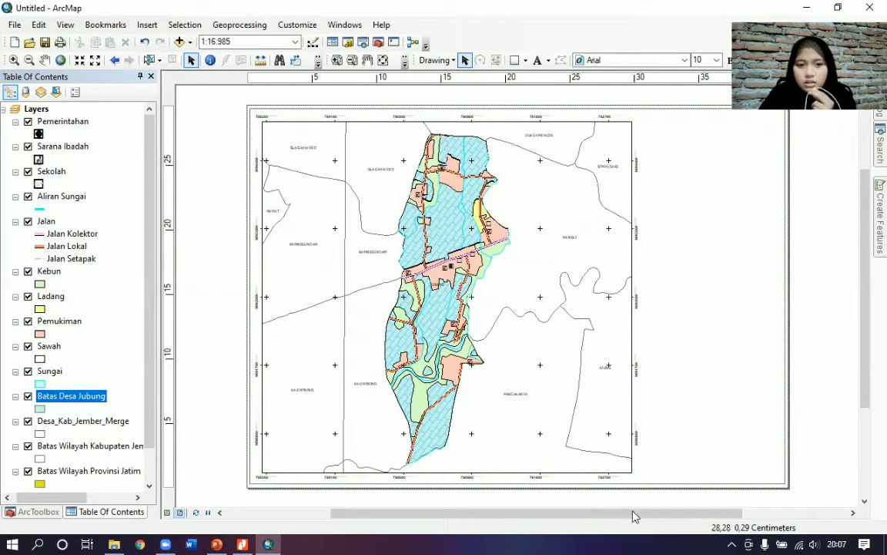
- Place a vertical ruler guide at about 31 cm, just beyond the map frame's right edge
scroll(634, 516, "right", 2)
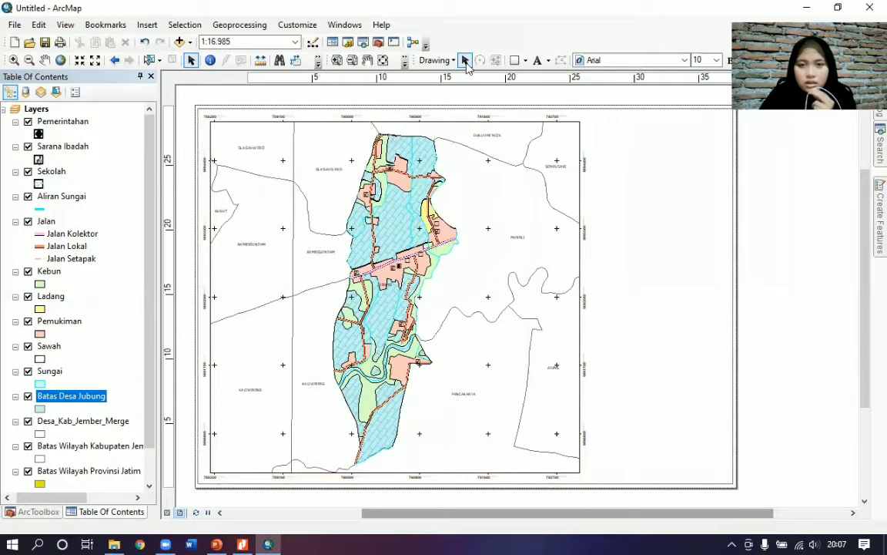
left_click(515, 60)
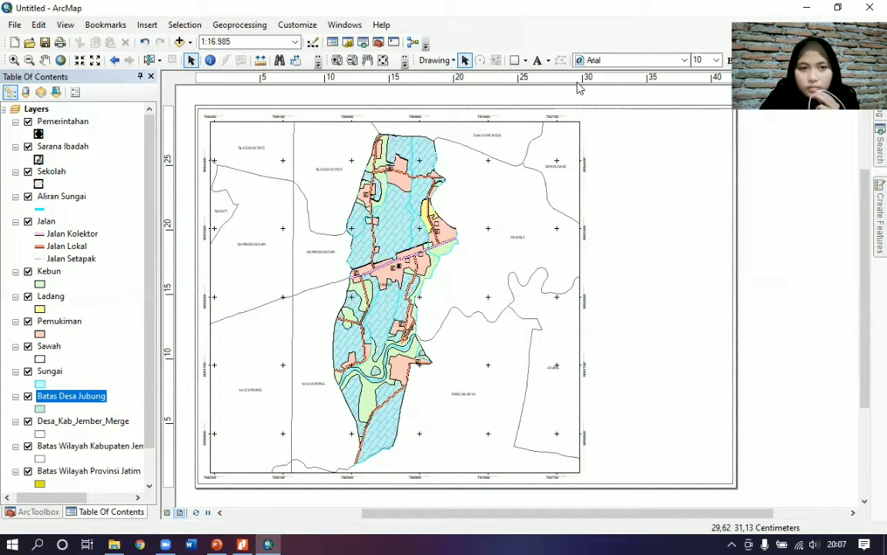
left_click(576, 81)
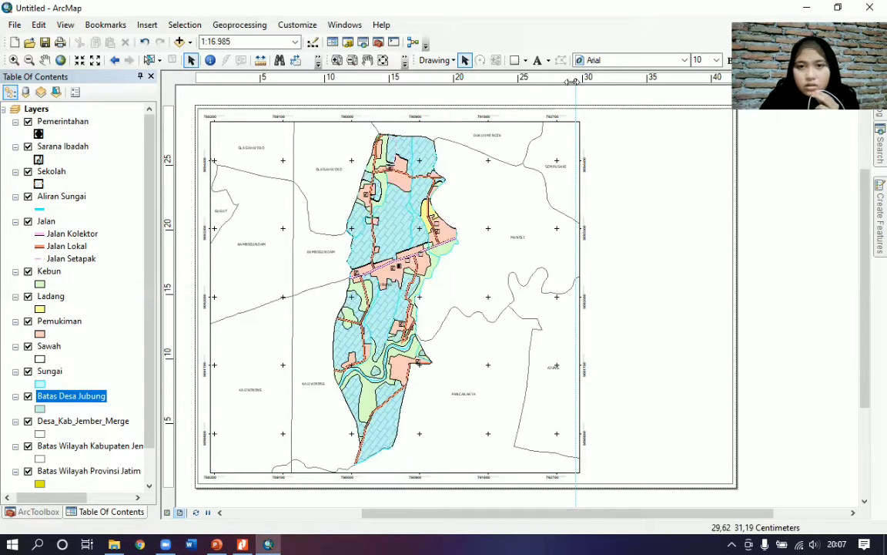
left_click_drag(576, 81, 594, 81)
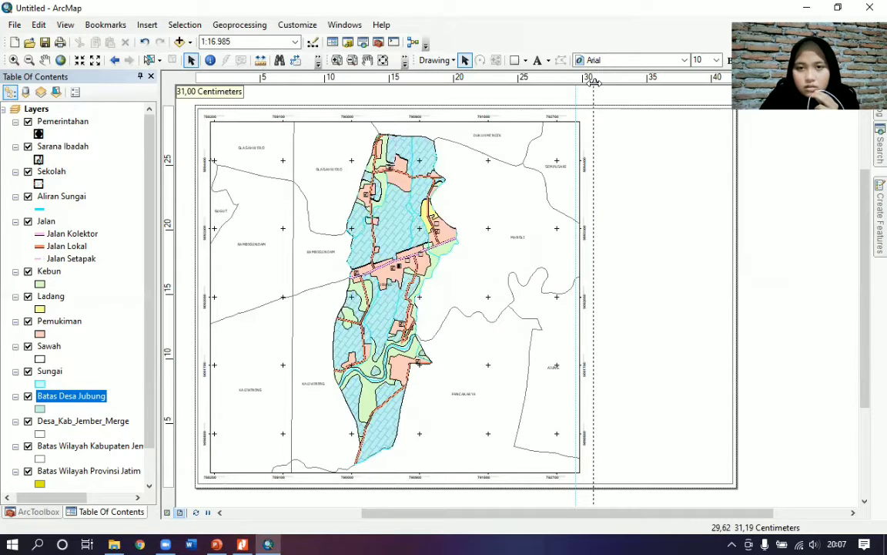
left_click_drag(593, 81, 594, 82)
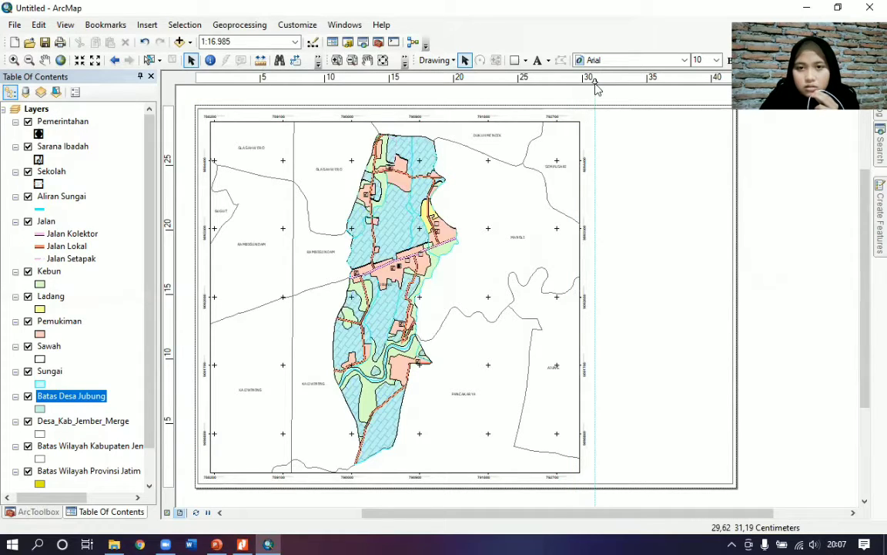
- Add horizontal guides aligned with the map frame's upper and lower edges, clearing the duplicate guide near the lower edge
left_click(171, 121)
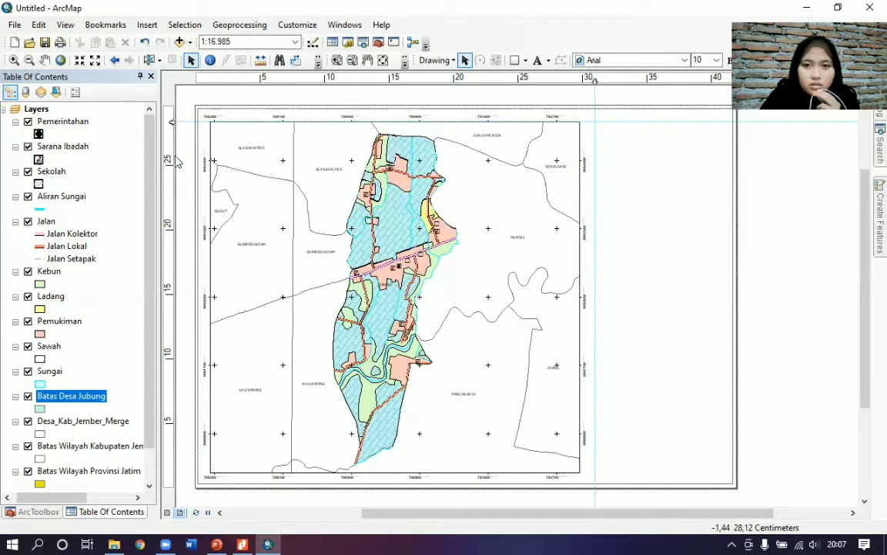
left_click(169, 470)
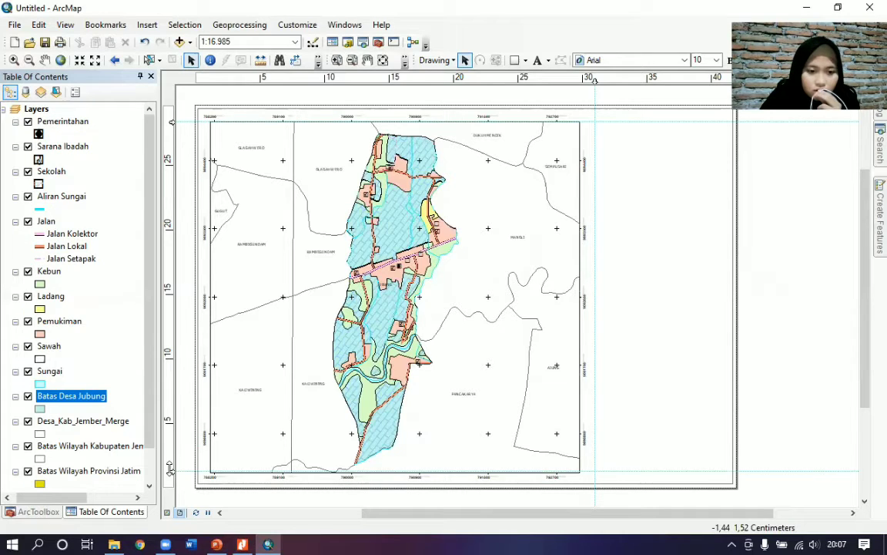
left_click_drag(169, 467, 170, 470)
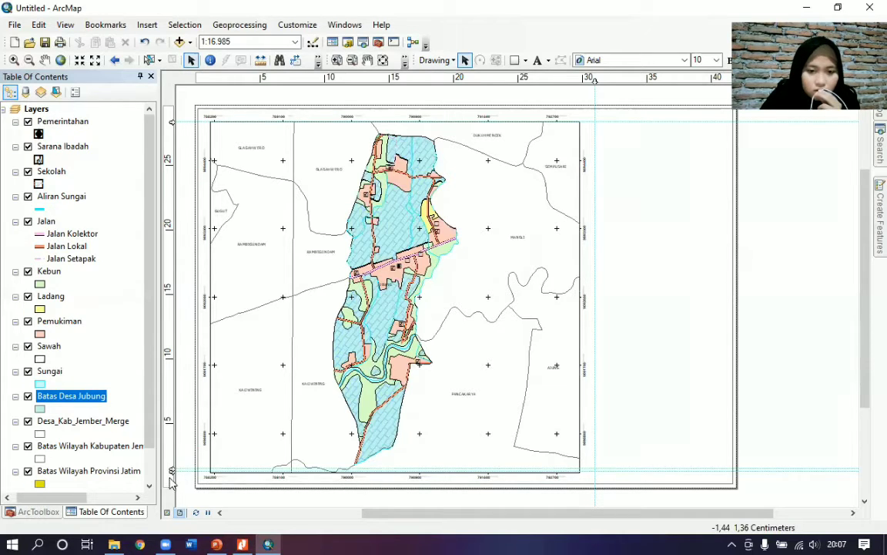
right_click(172, 468)
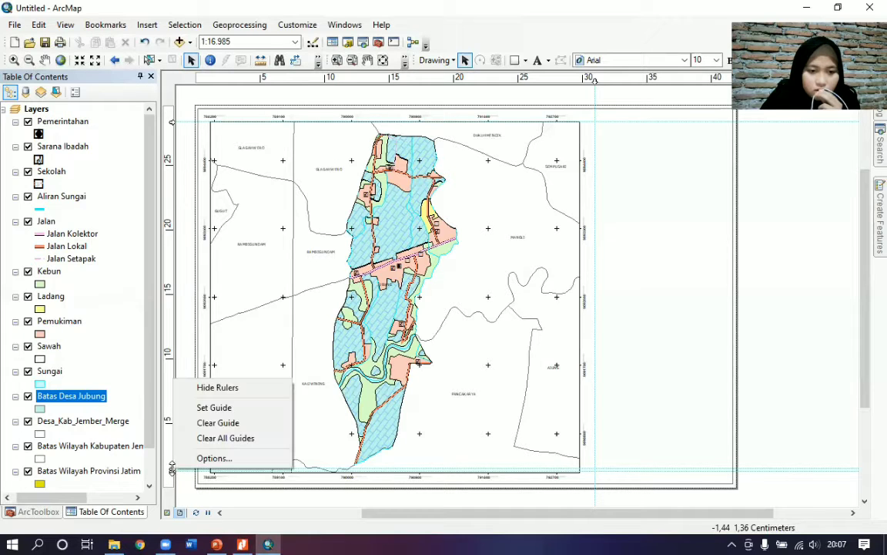
left_click(194, 423)
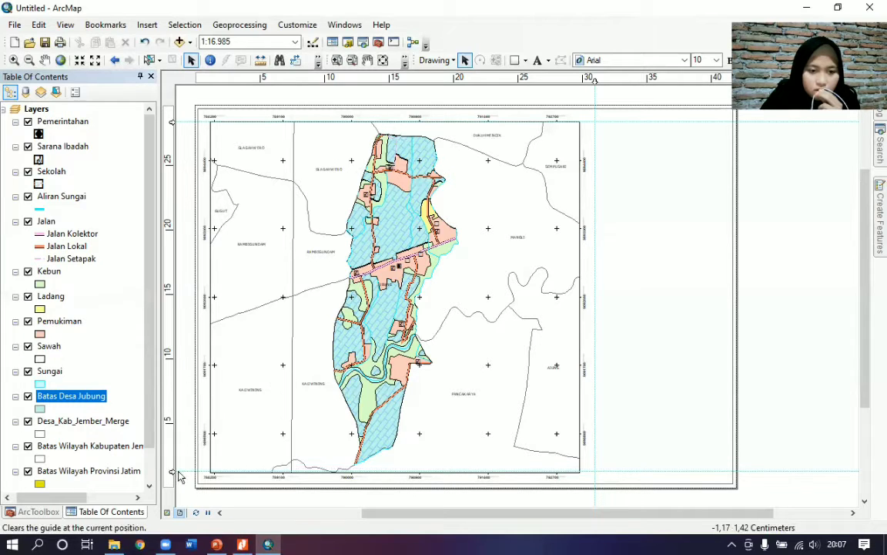
left_click_drag(172, 470, 178, 473)
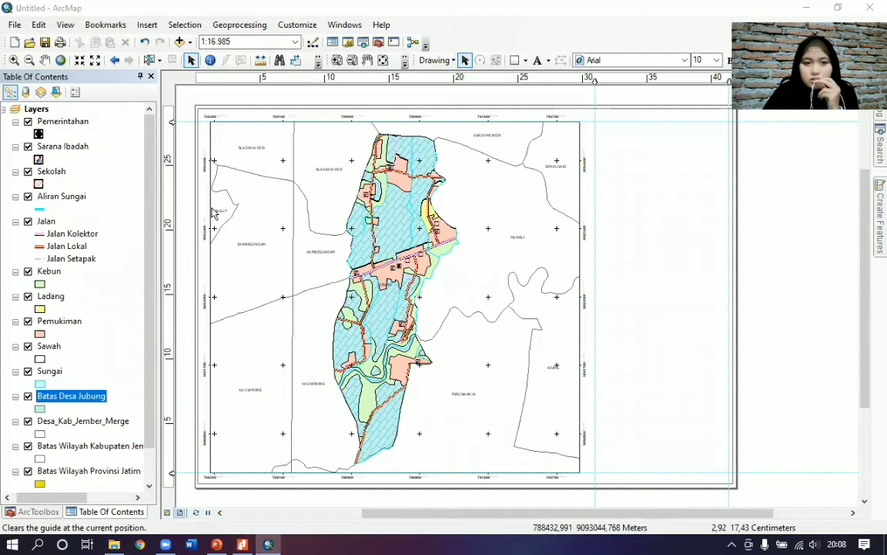
- Draw a rectangle of about 10.4 by 27.2 cm within the guides beside the map and send it to the back
left_click(515, 60)
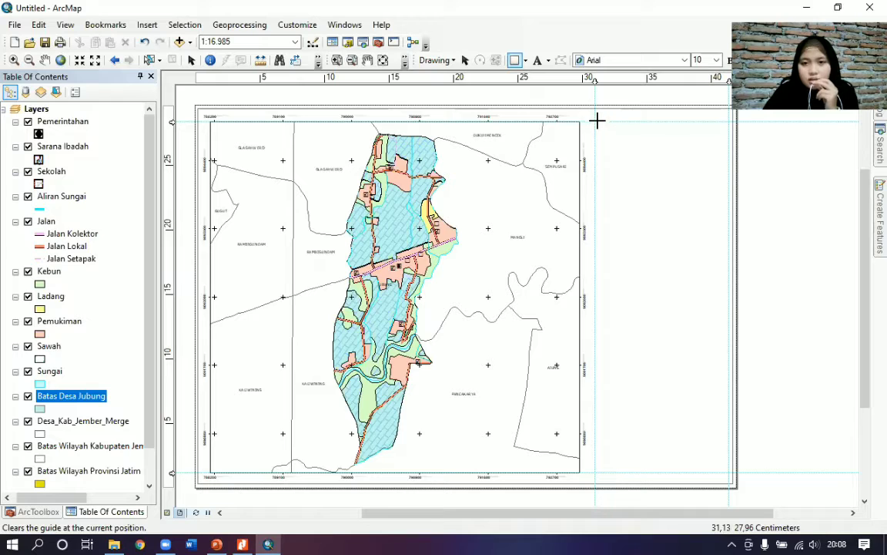
left_click_drag(595, 121, 726, 469)
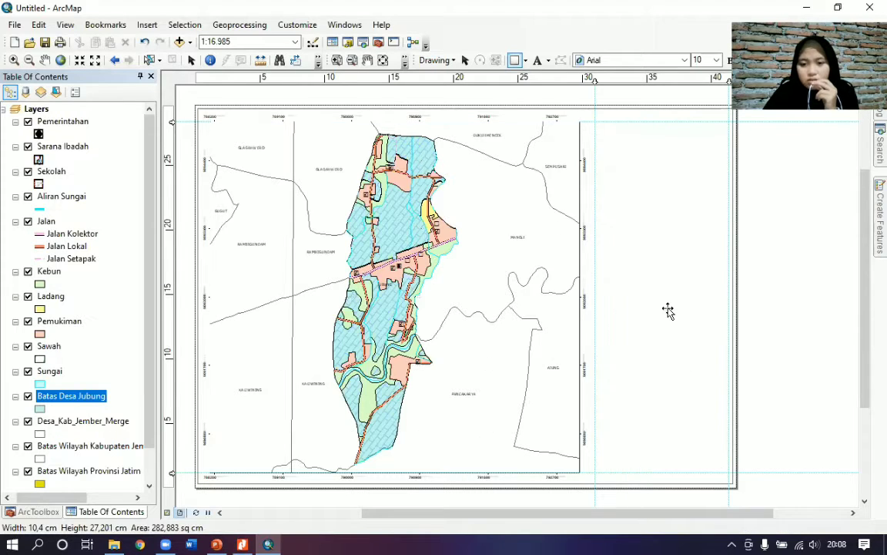
right_click(653, 219)
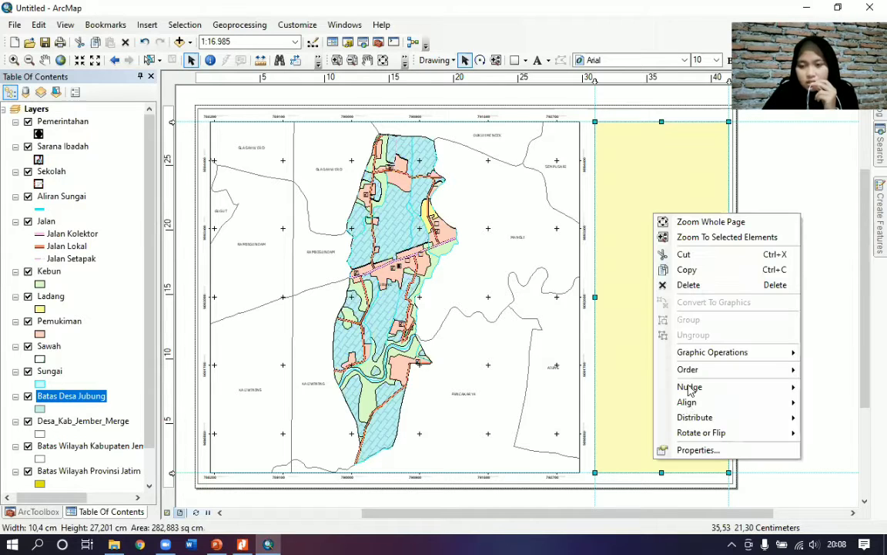
mouse_move(669, 371)
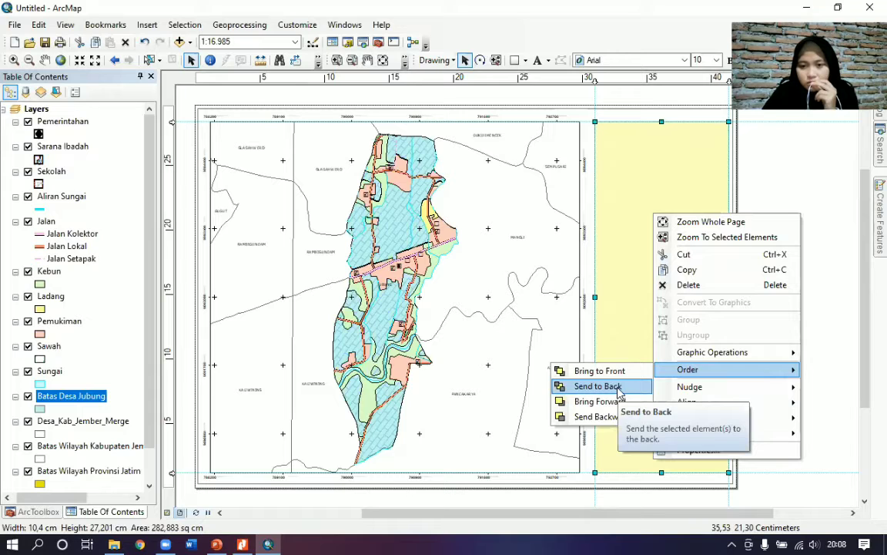
left_click(617, 388)
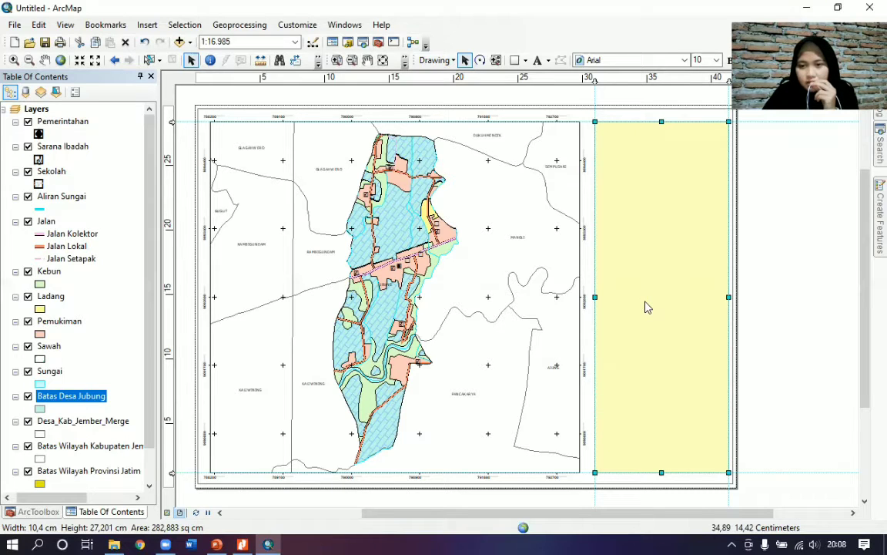
- Set the fill of the tall rectangle beside the map to No Color and deselect it
double_click(605, 204)
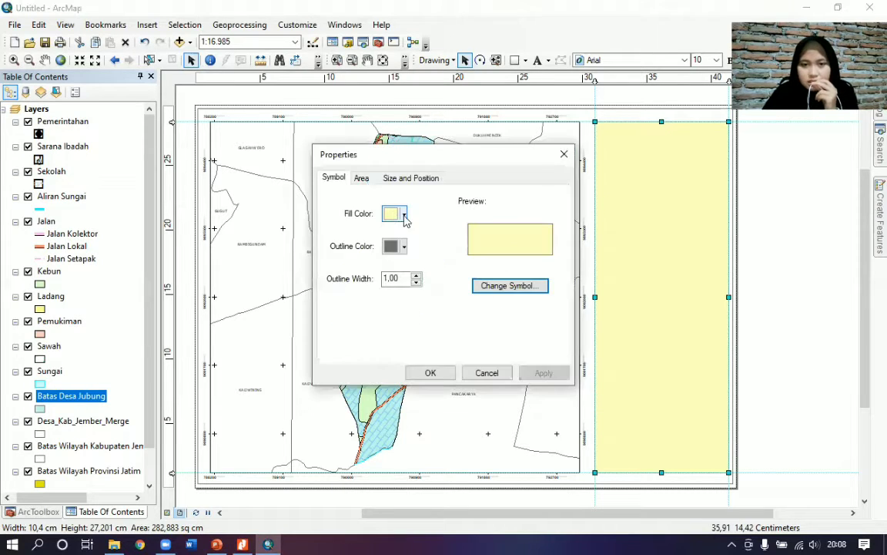
left_click(402, 213)
left_click(425, 234)
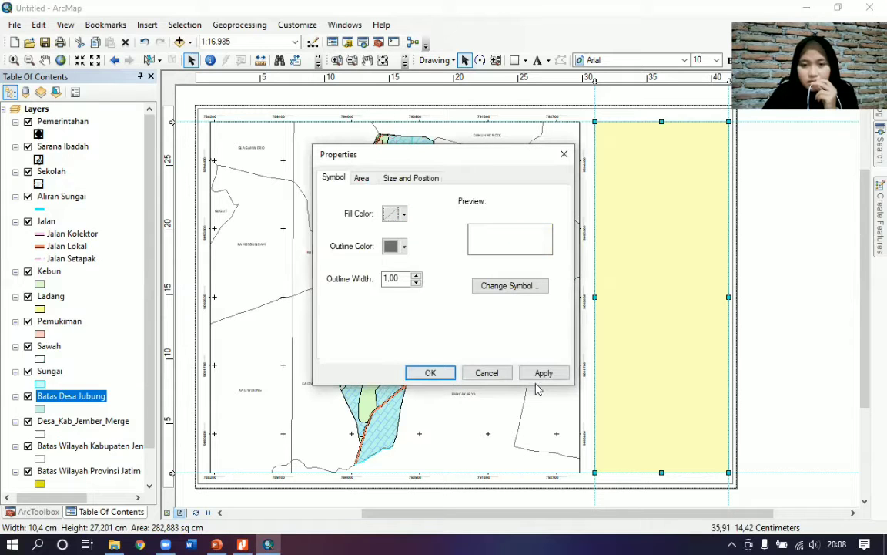
left_click(431, 375)
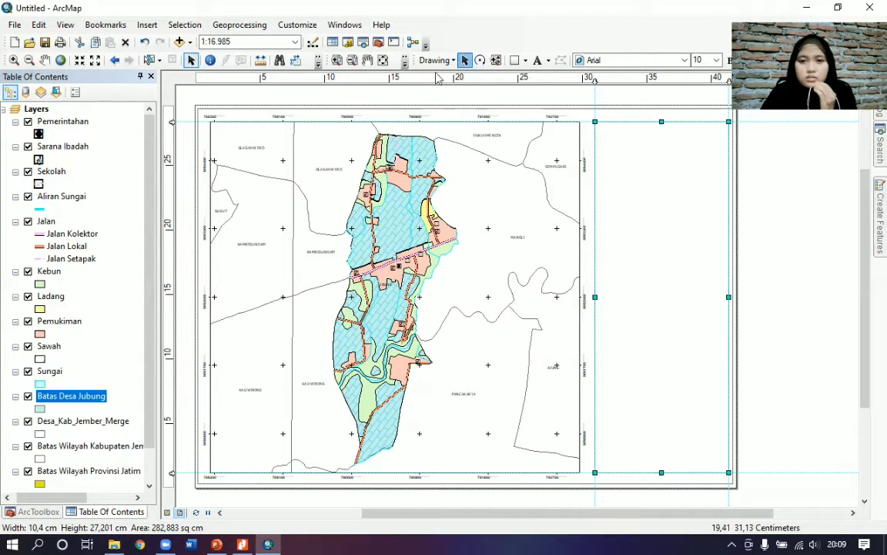
left_click(756, 194)
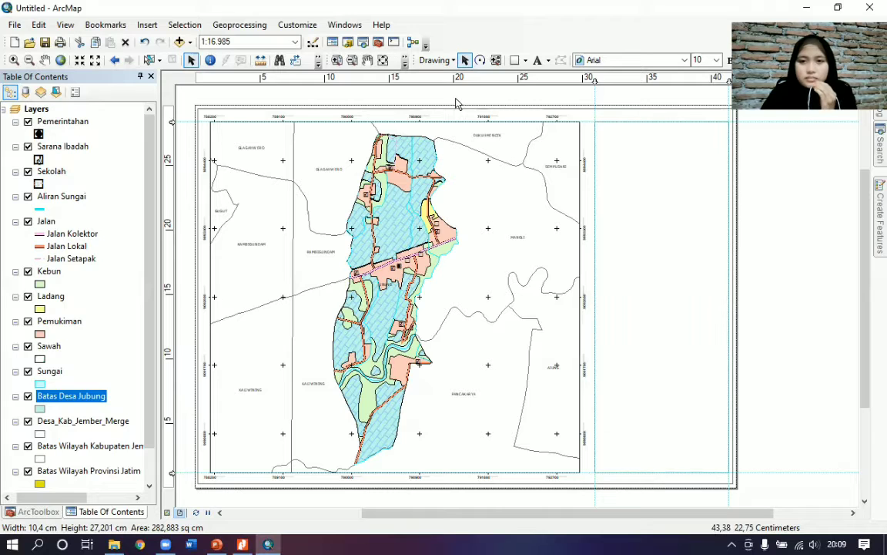
- Draw two full-width boxes from the side panel's upper edge downward, about 10.4 by 4.8 cm and 10.4 by 2.5 cm
left_click(515, 61)
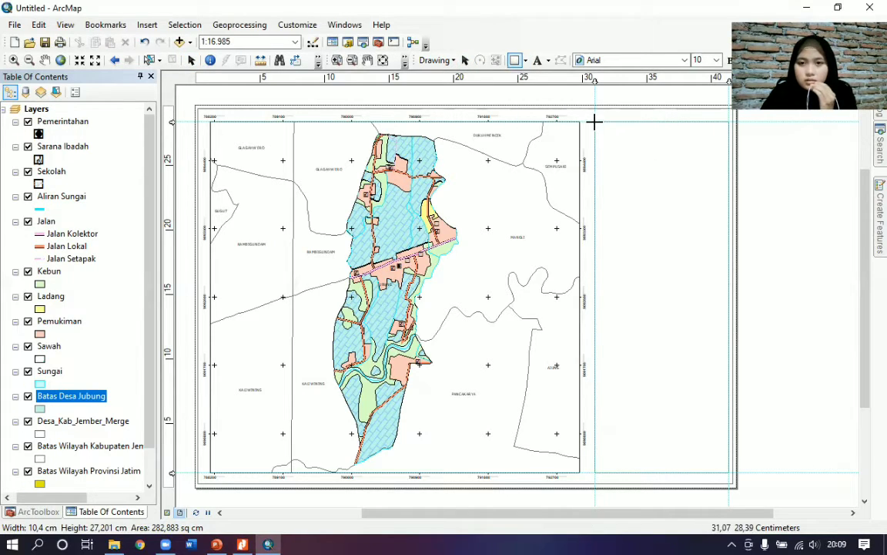
left_click_drag(593, 121, 729, 184)
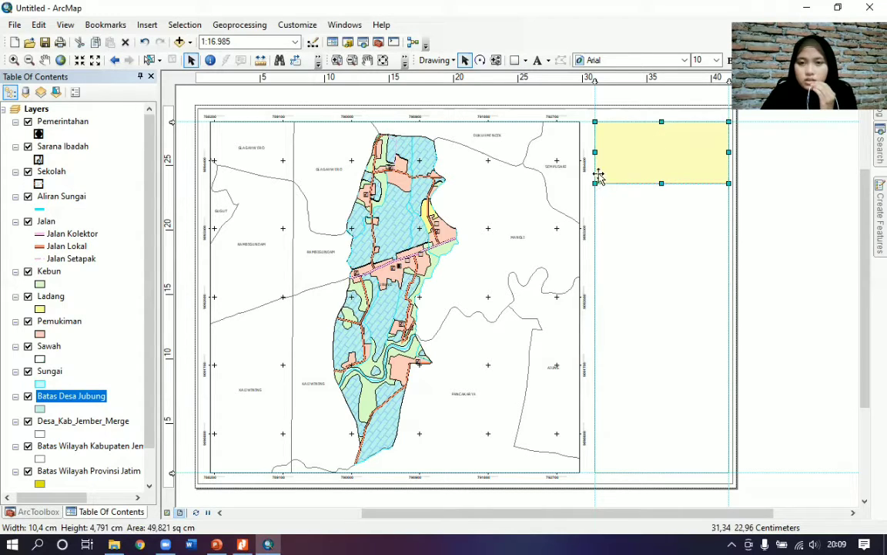
left_click(514, 61)
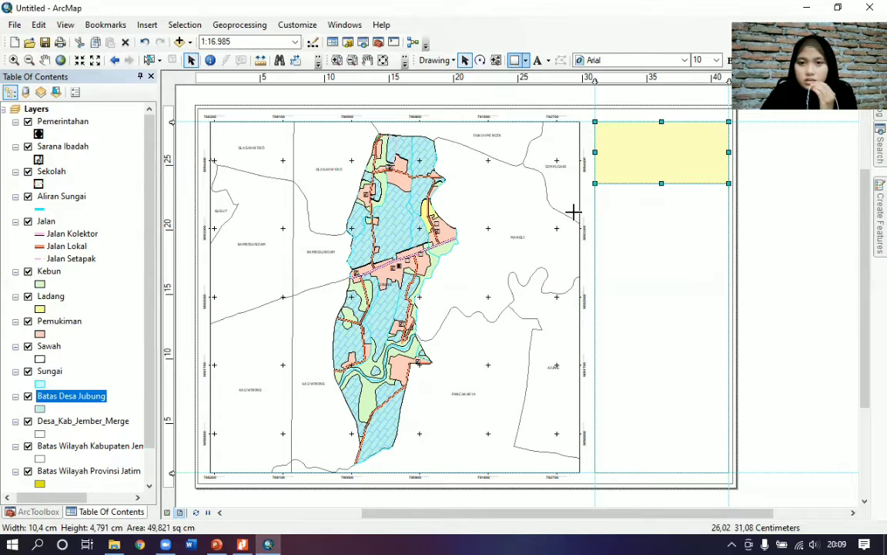
left_click_drag(596, 184, 604, 191)
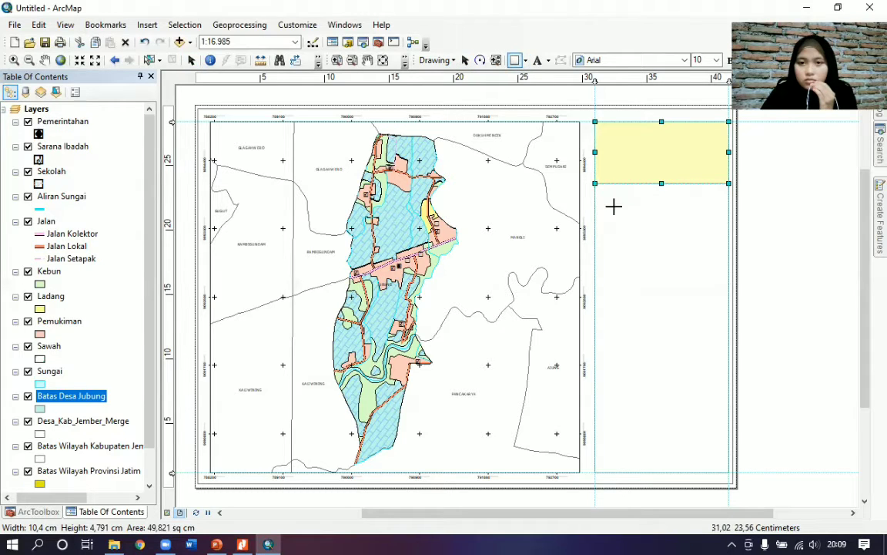
left_click_drag(706, 245, 725, 216)
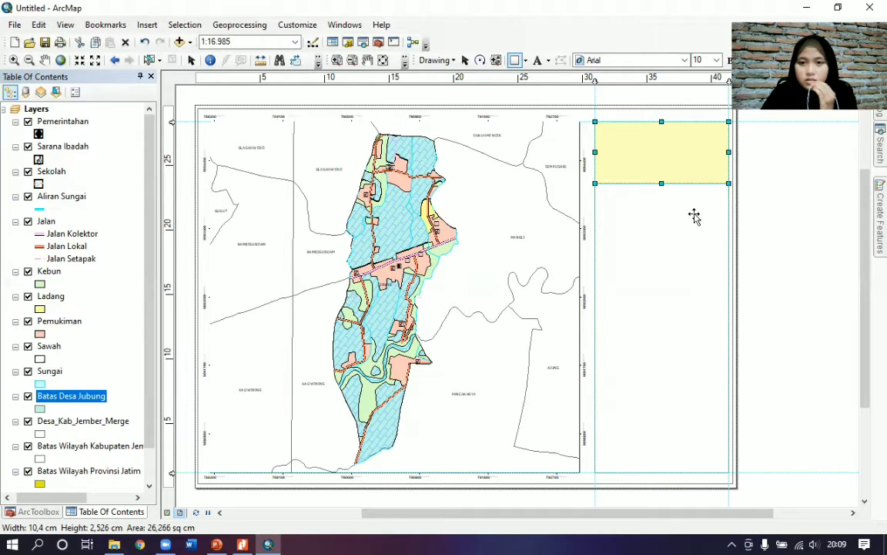
- Draw a third side-panel box of about 10.4 by 4.7 cm and shift it flush against the box above
left_click(515, 60)
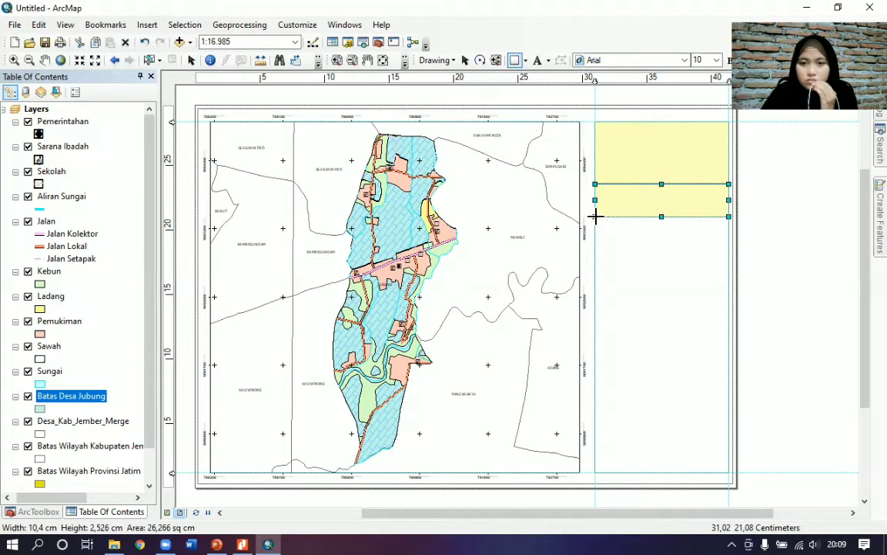
mouse_move(595, 218)
left_mouse_down()
mouse_move(648, 242)
mouse_move(729, 249)
mouse_move(728, 279)
left_mouse_up()
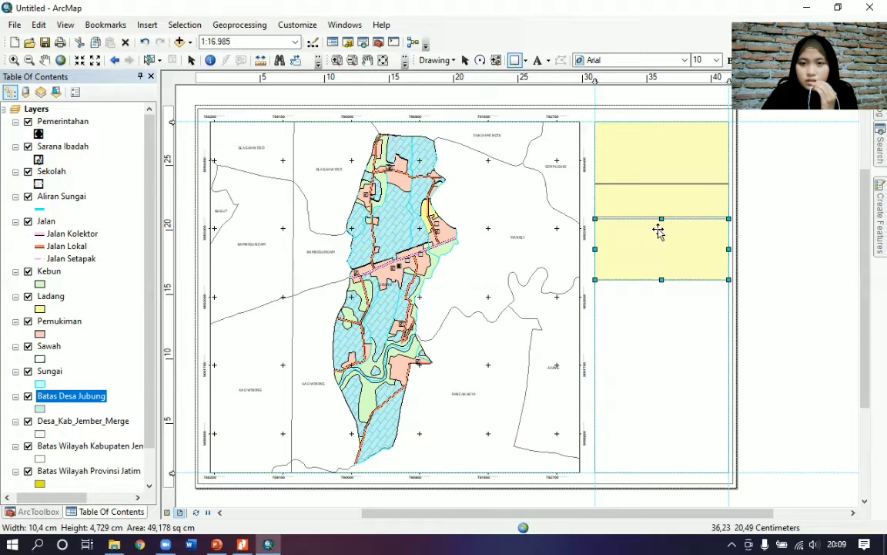
left_click_drag(658, 228, 658, 226)
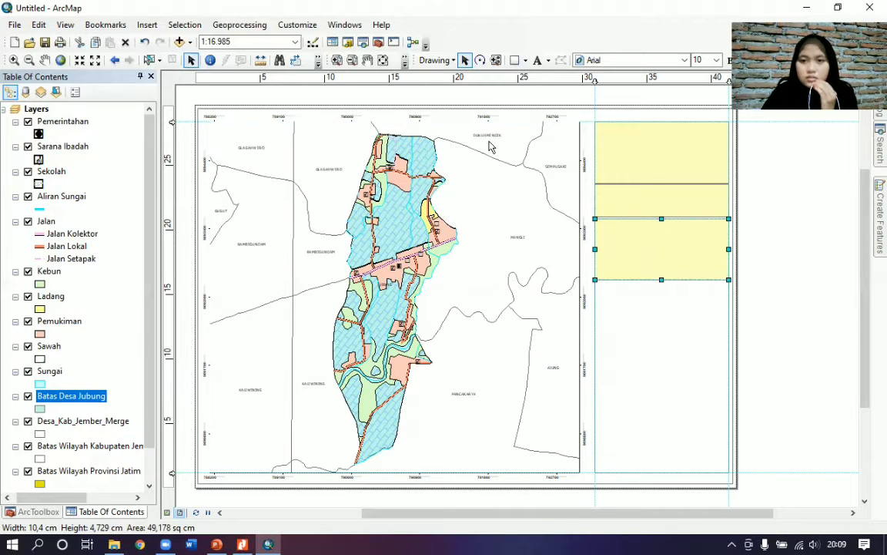
- Fill the rest of the side panel with two stacked boxes, about 10.4 by 10.8 cm and 10.4 by 4.4 cm
left_click(515, 63)
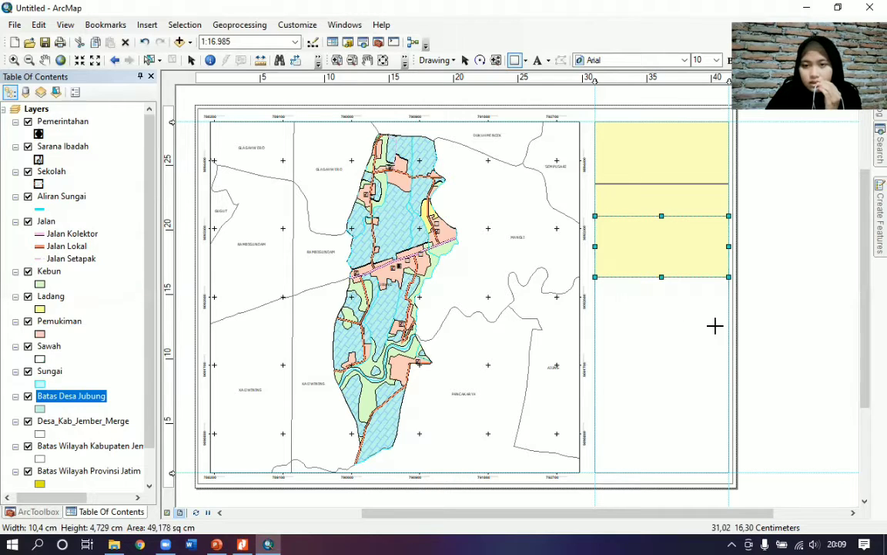
left_click_drag(728, 348, 722, 416)
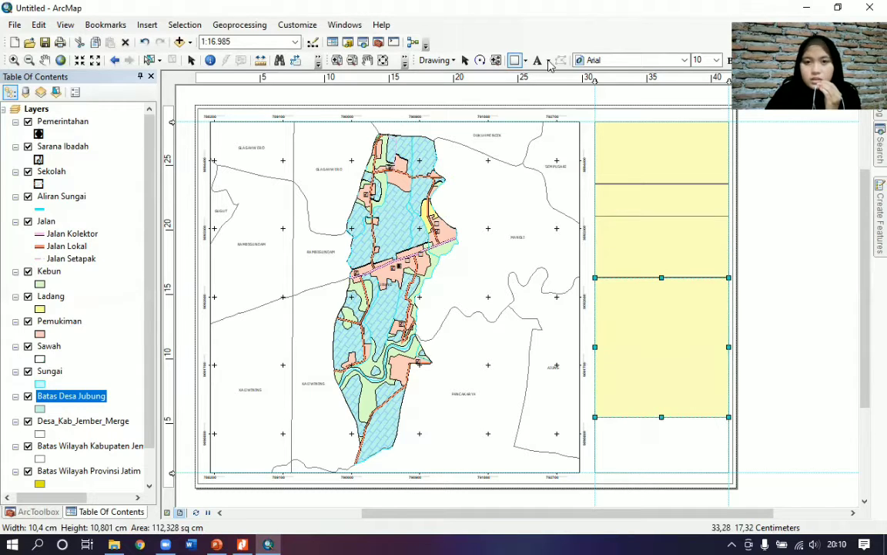
left_click(514, 61)
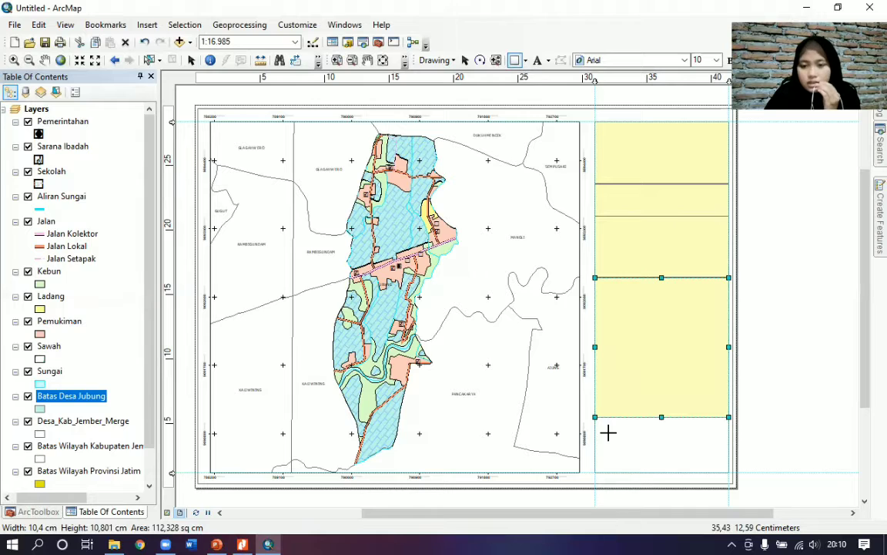
left_click_drag(593, 417, 730, 475)
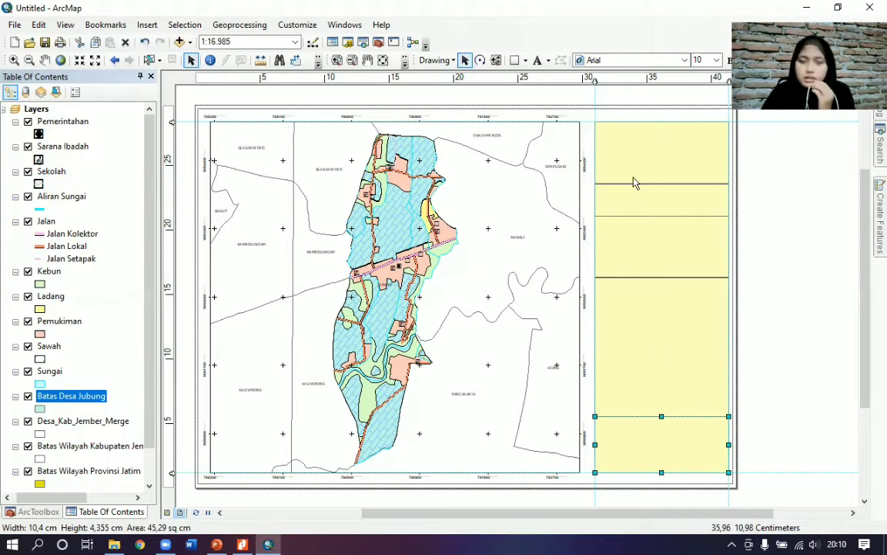
- Bring the upper side-panel boxes to the front one by one, working down from the topmost box
left_click(663, 167)
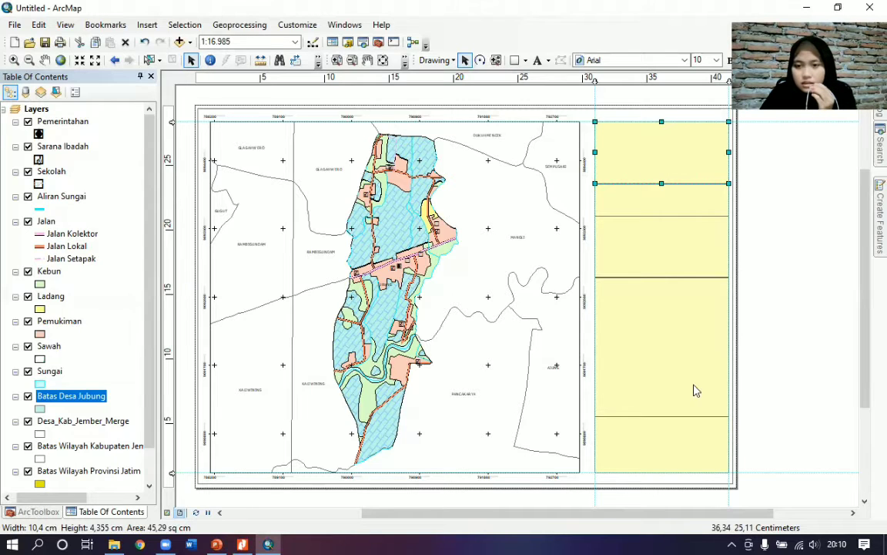
right_click(664, 165)
mouse_move(696, 323)
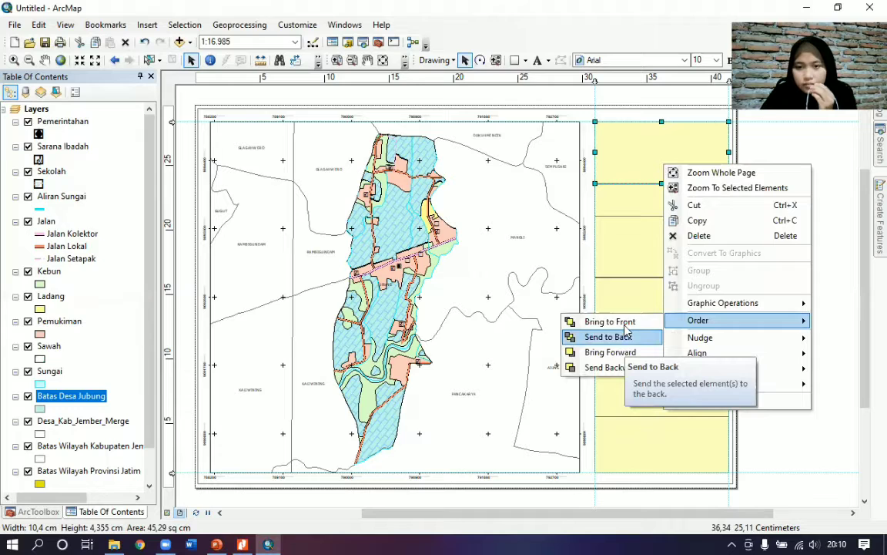
left_click(610, 321)
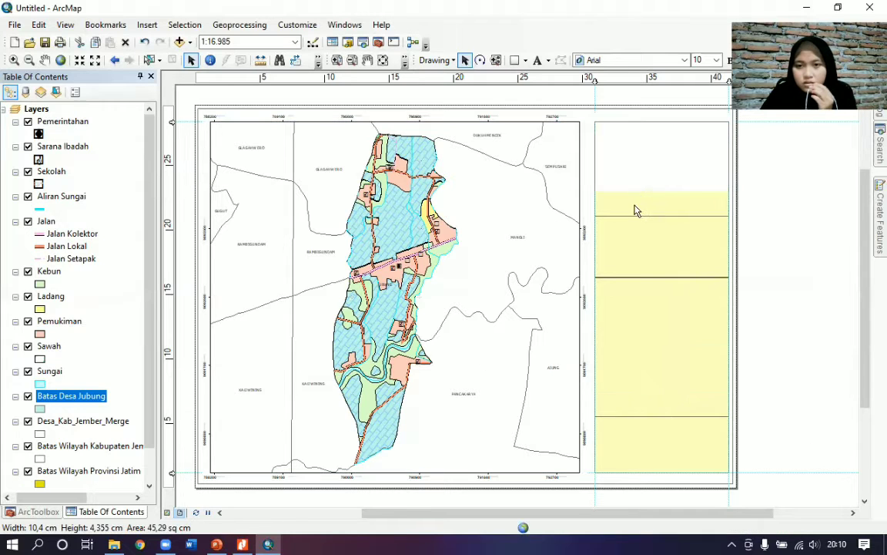
left_click(636, 208)
right_click(633, 207)
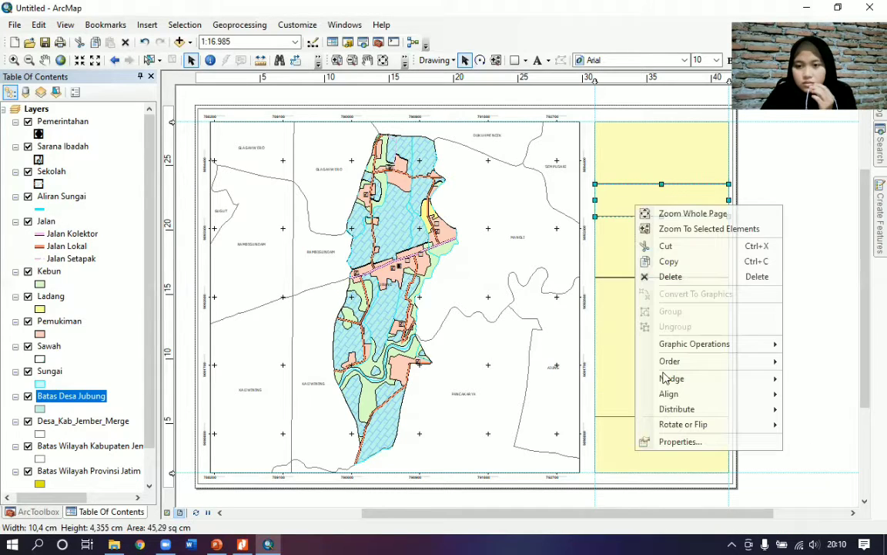
mouse_move(763, 361)
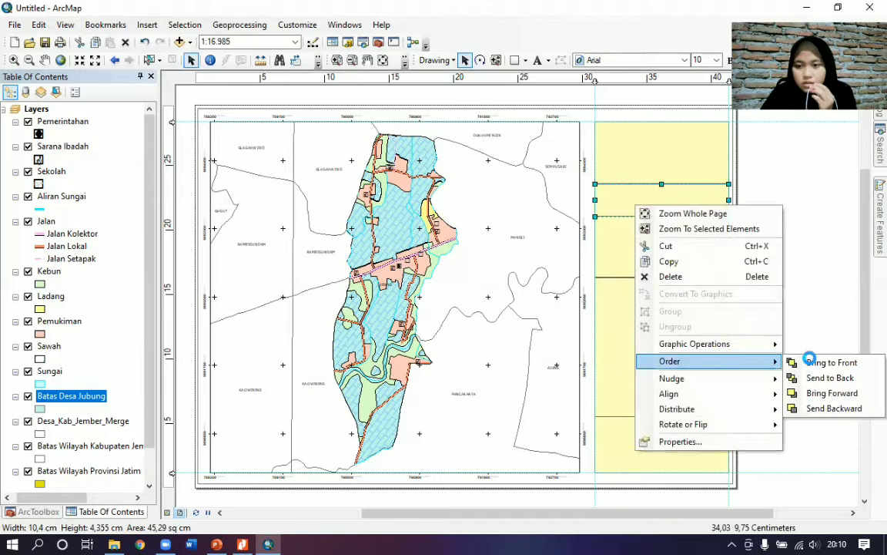
left_click(809, 362)
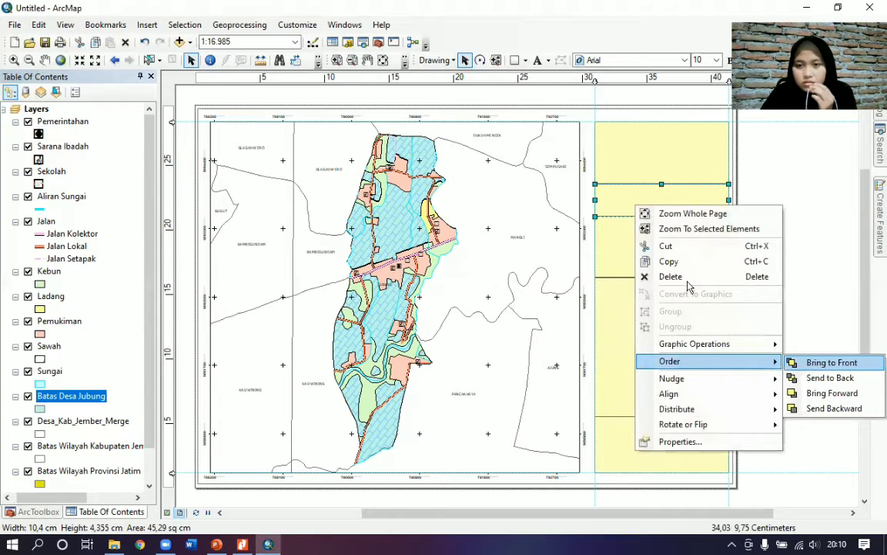
left_click(630, 254)
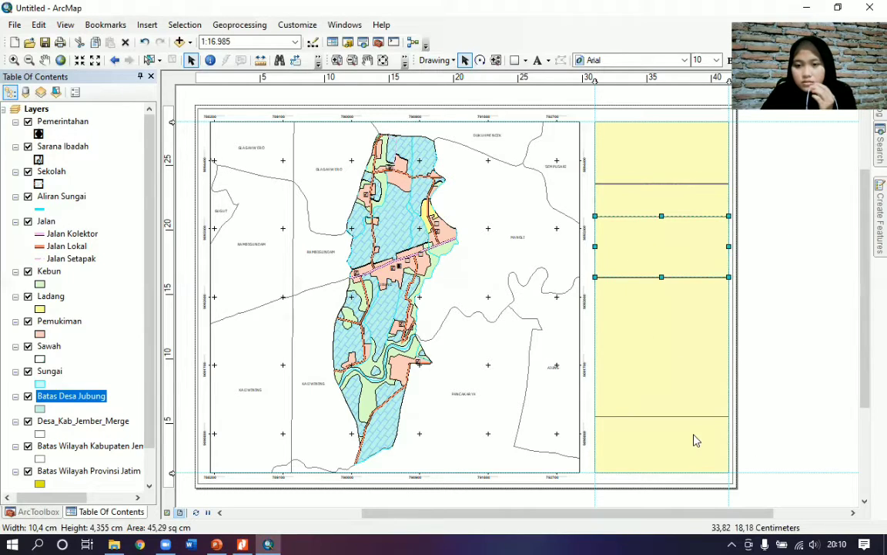
right_click(630, 254)
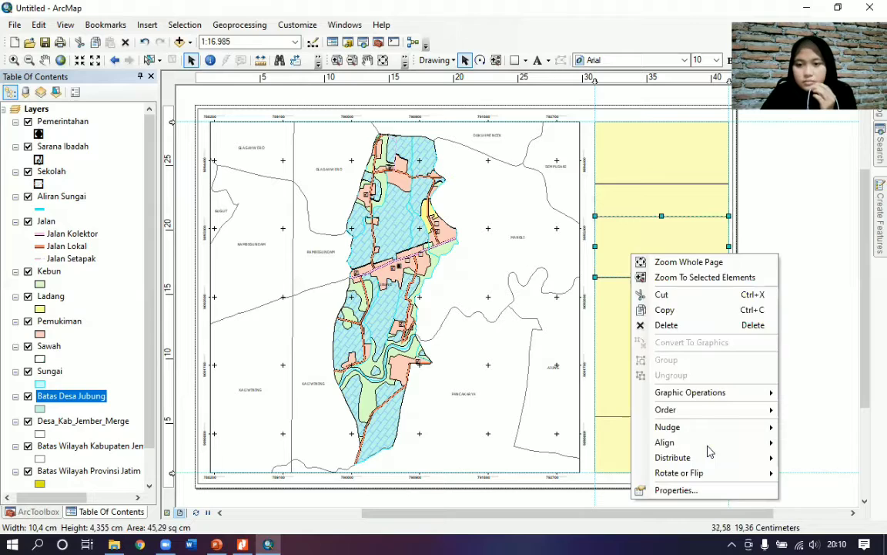
left_click(722, 410)
left_click(612, 284)
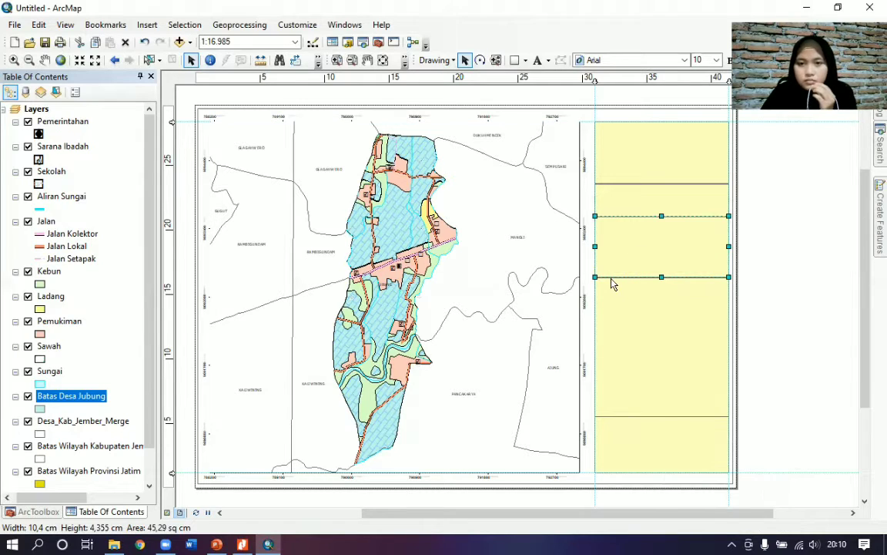
- Set the fill of the topmost side-panel box to No Color
right_click(658, 152)
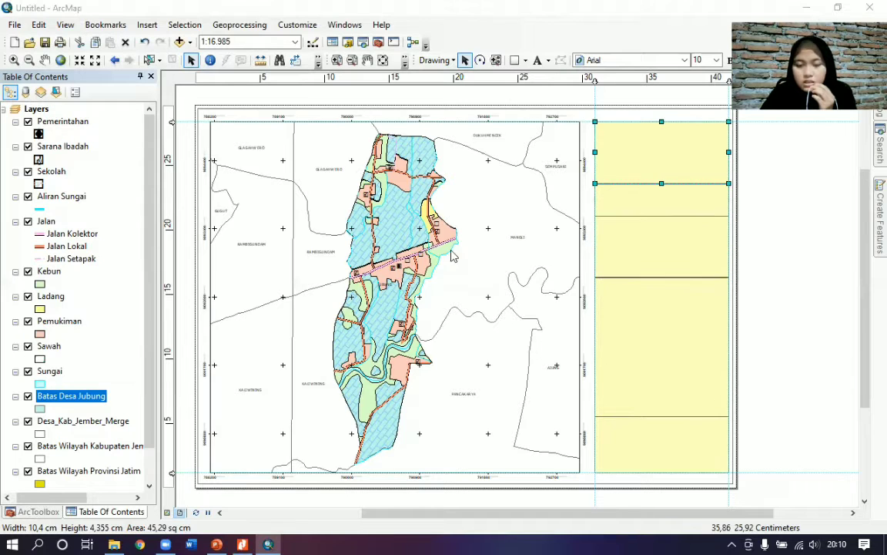
left_click(404, 218)
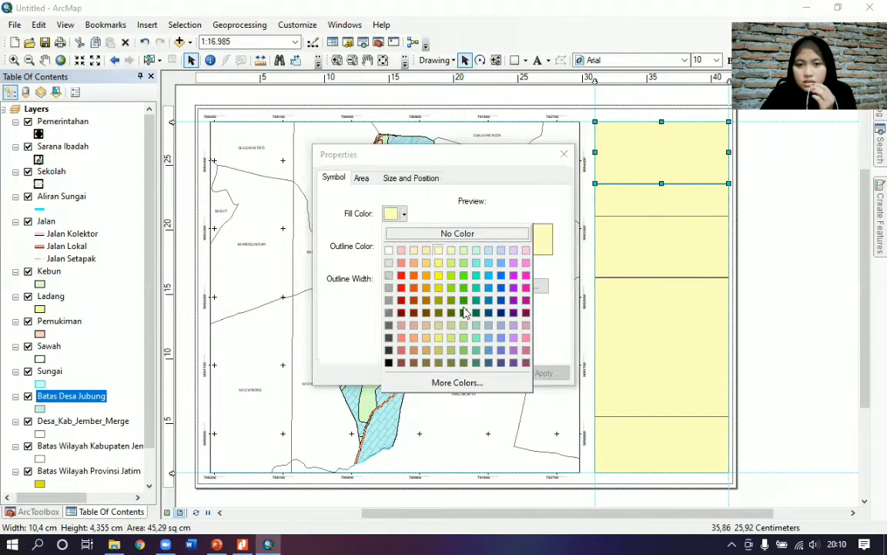
left_click(458, 232)
left_click(430, 374)
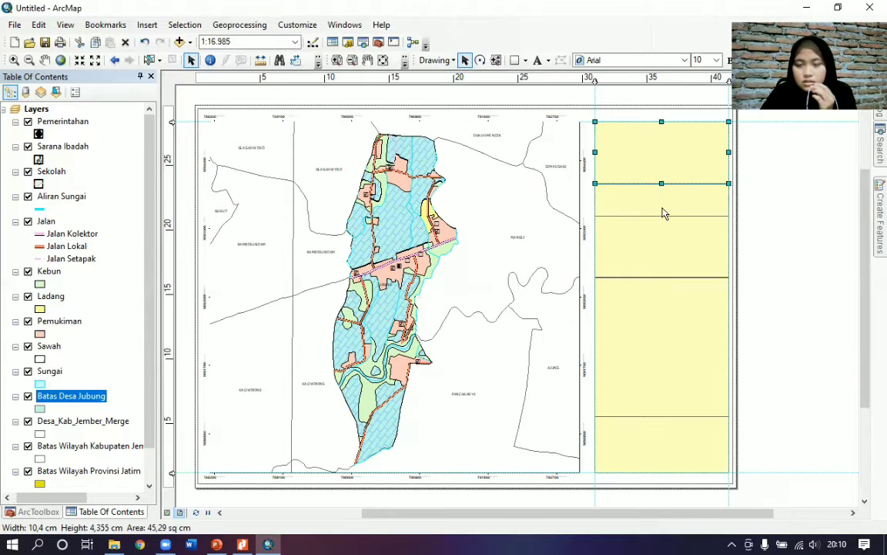
- Set the fill of the second side-panel box, directly below the topmost one, to No Color
left_click(663, 206)
right_click(663, 206)
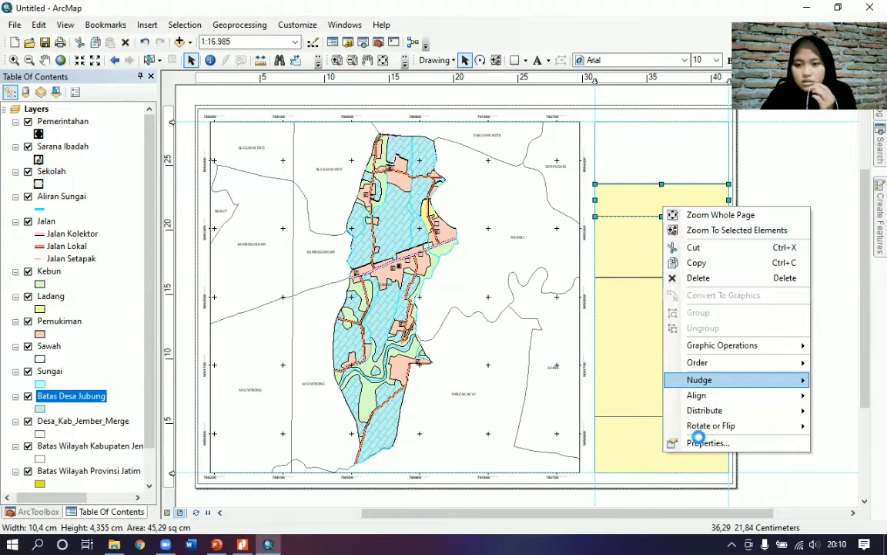
left_click(699, 441)
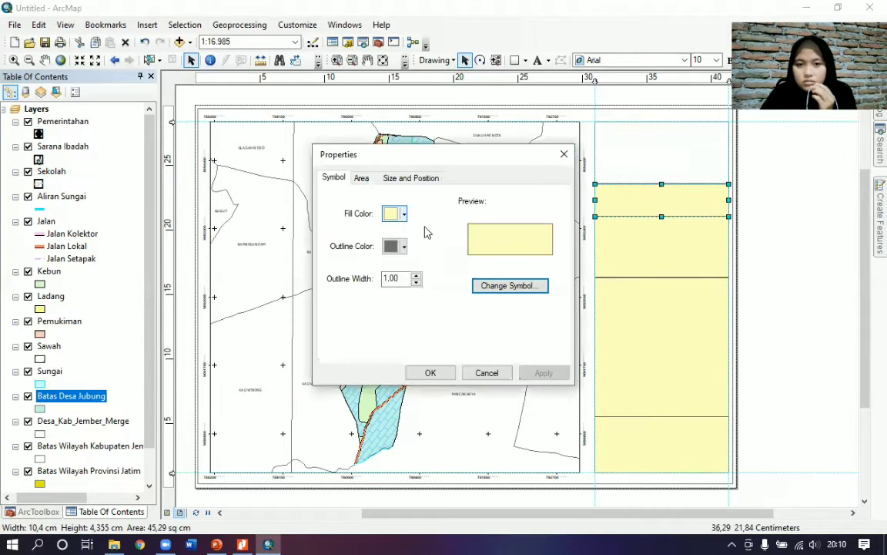
left_click(404, 214)
left_click(425, 233)
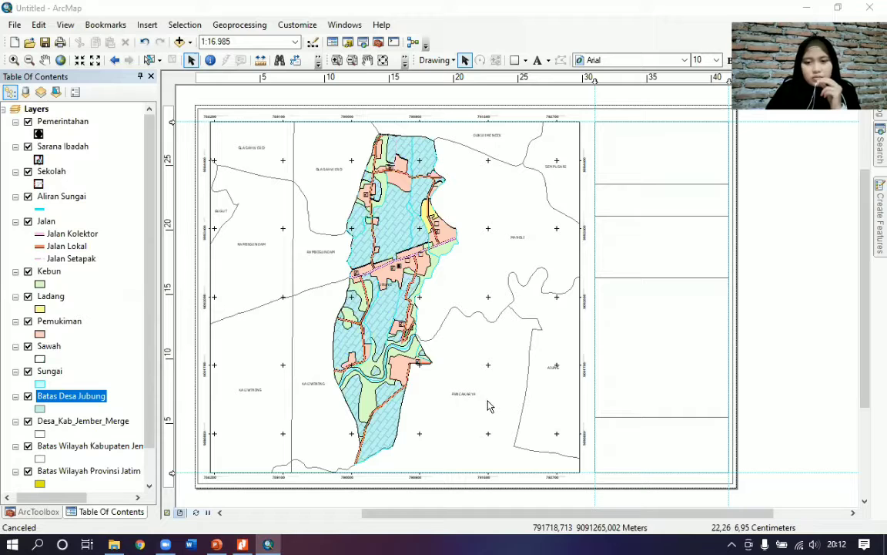
- Switch to the SNI 6502.3-2010 PDF in Nitro Pro and examine its symbol specification tables from the start through the administrative boundaries
left_click(243, 543)
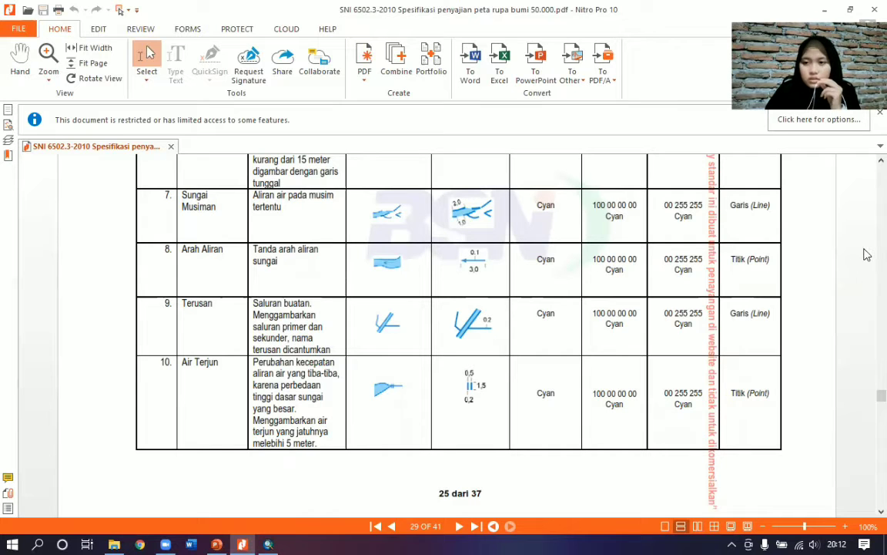
key("Home")
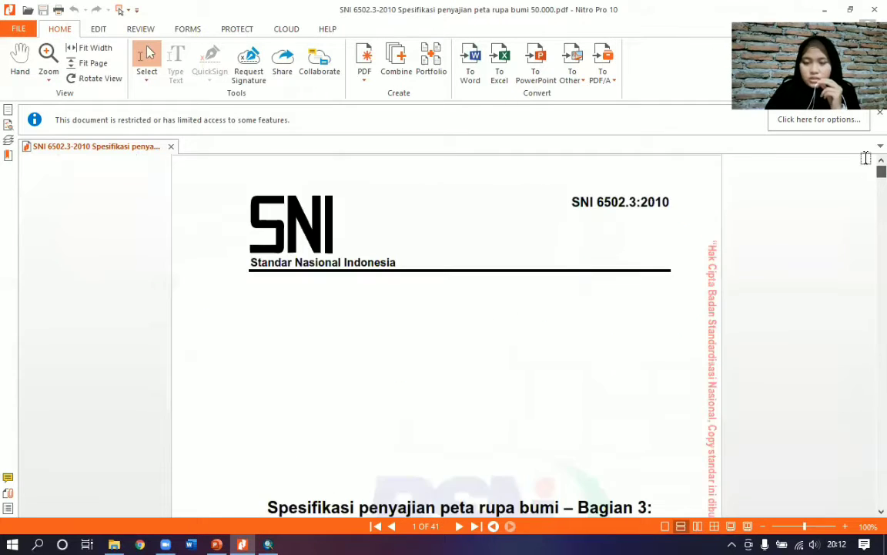
scroll(302, 422, "down", 2)
scroll(305, 441, "down", 8)
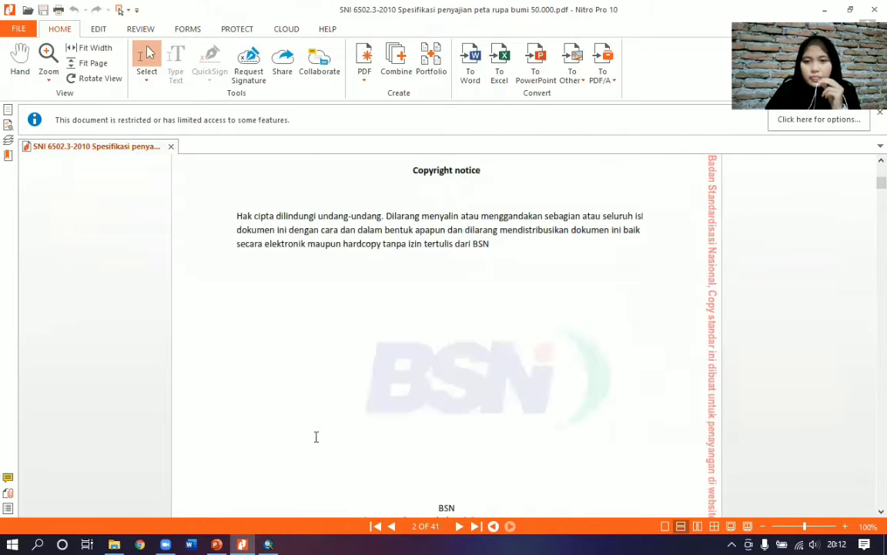
scroll(317, 436, "down", 10)
scroll(868, 206, "down", 7)
scroll(868, 206, "down", 20)
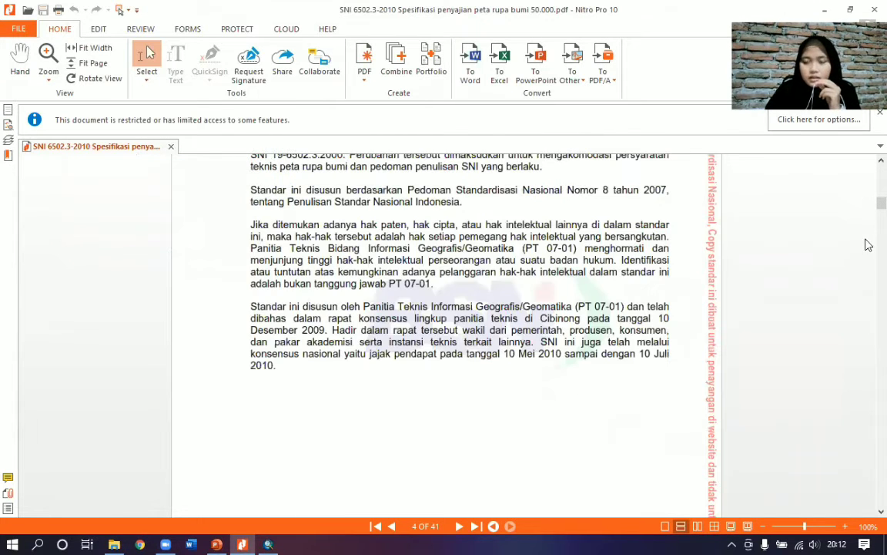
scroll(870, 284, "down", 10)
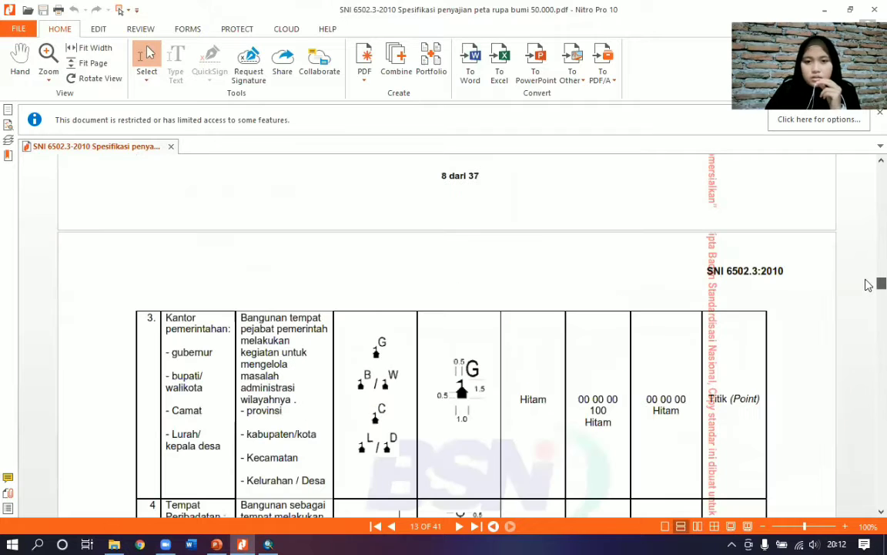
scroll(393, 278, "up", 3)
scroll(394, 292, "down", 3)
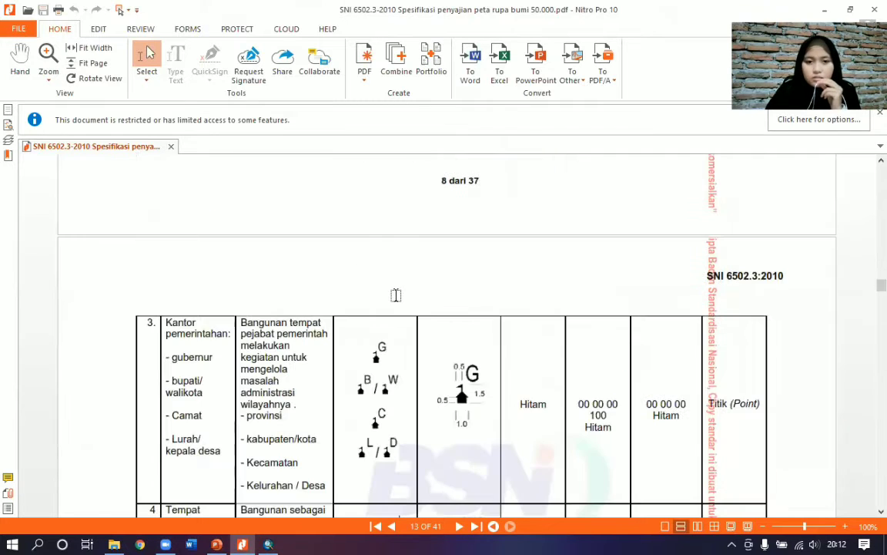
scroll(395, 295, "down", 14)
scroll(396, 295, "down", 20)
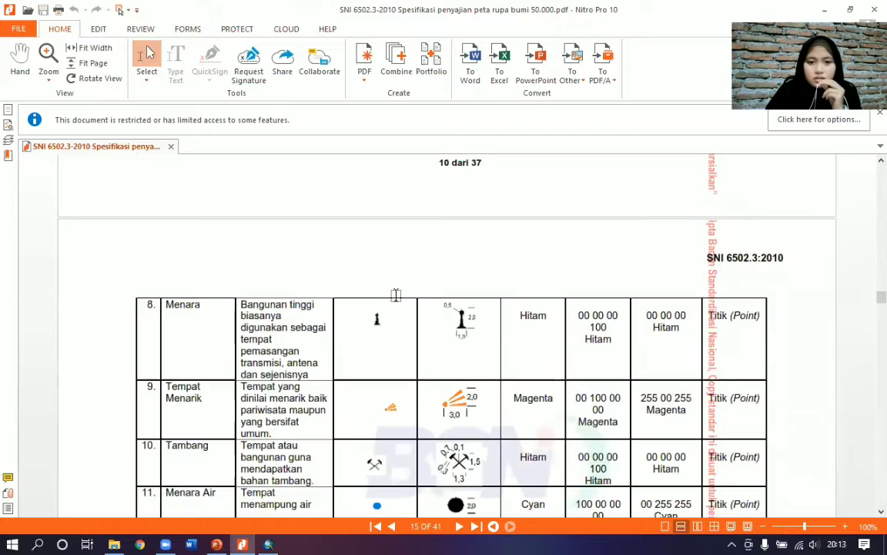
scroll(395, 295, "down", 4)
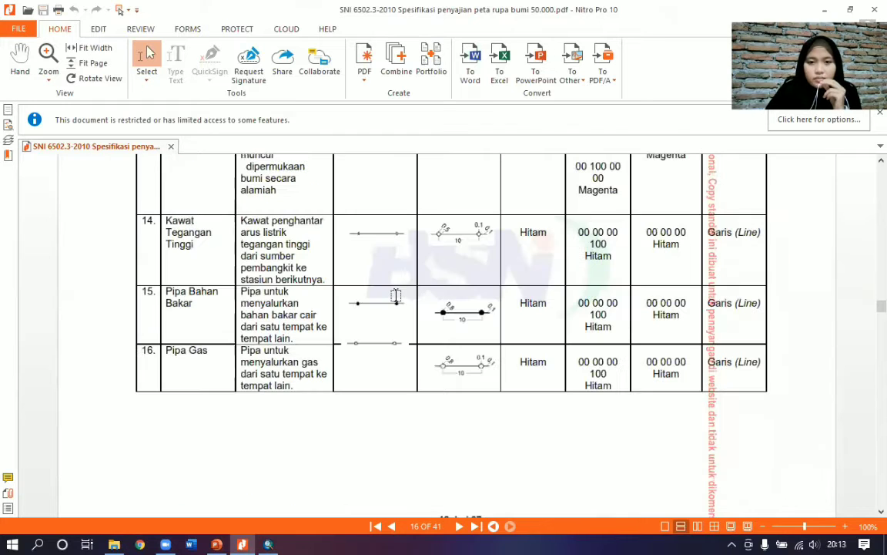
scroll(395, 295, "down", 3)
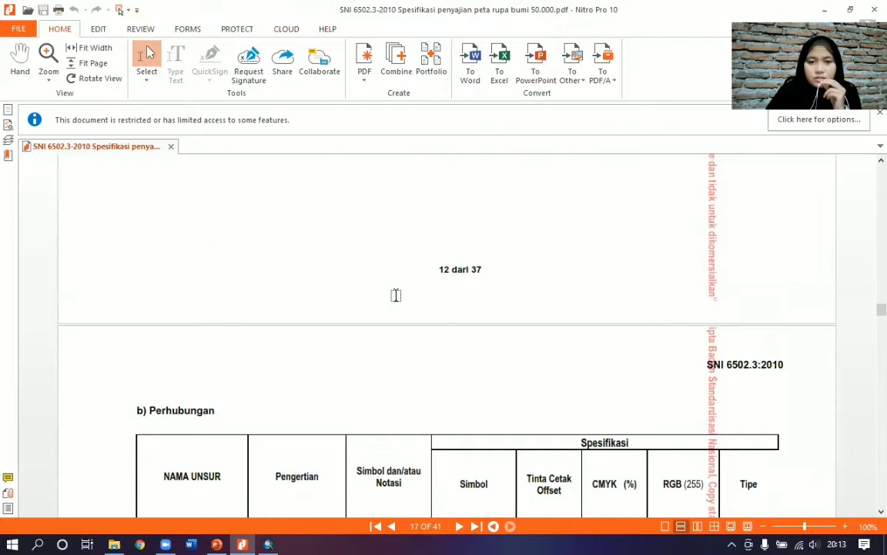
scroll(395, 295, "down", 20)
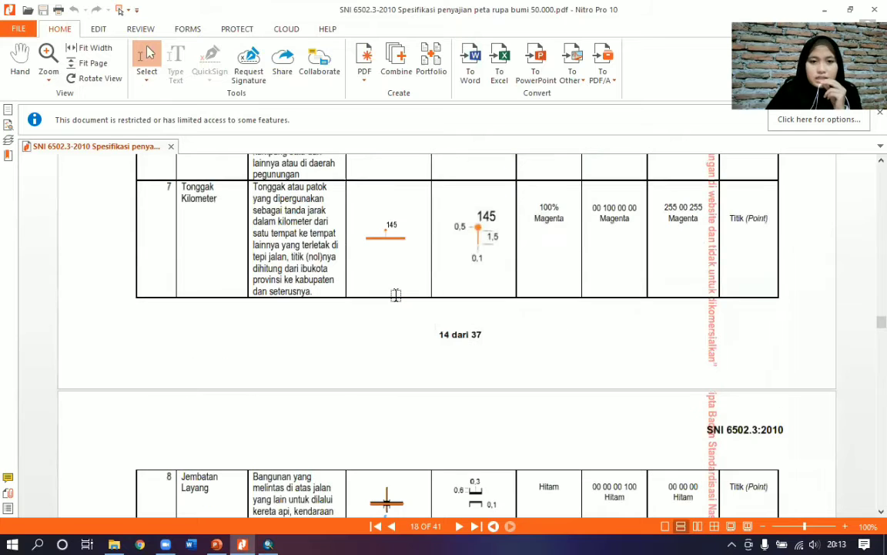
scroll(395, 295, "down", 20)
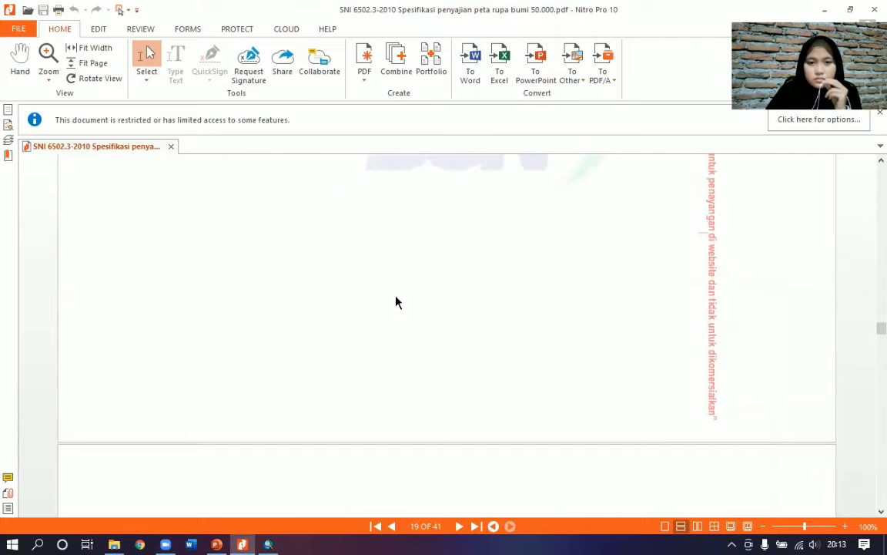
scroll(395, 296, "down", 10)
scroll(395, 297, "down", 4)
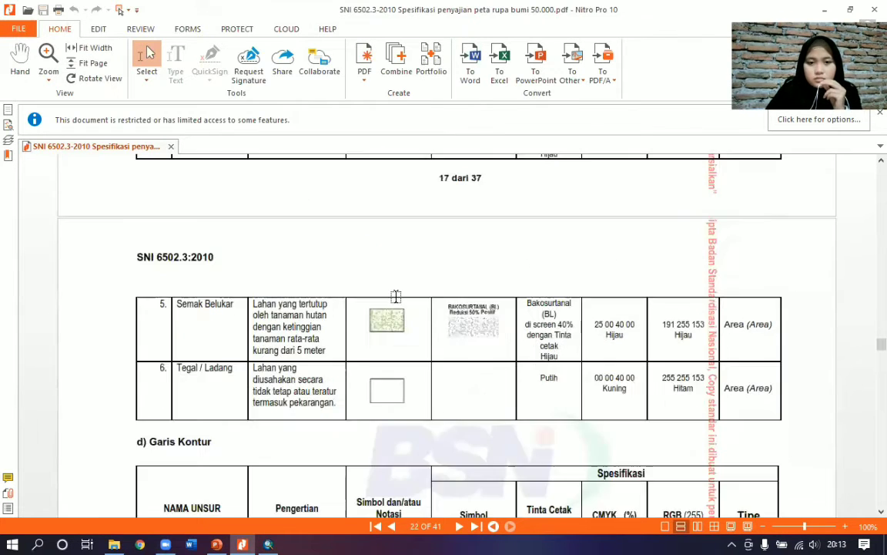
scroll(395, 297, "down", 3)
scroll(395, 296, "down", 7)
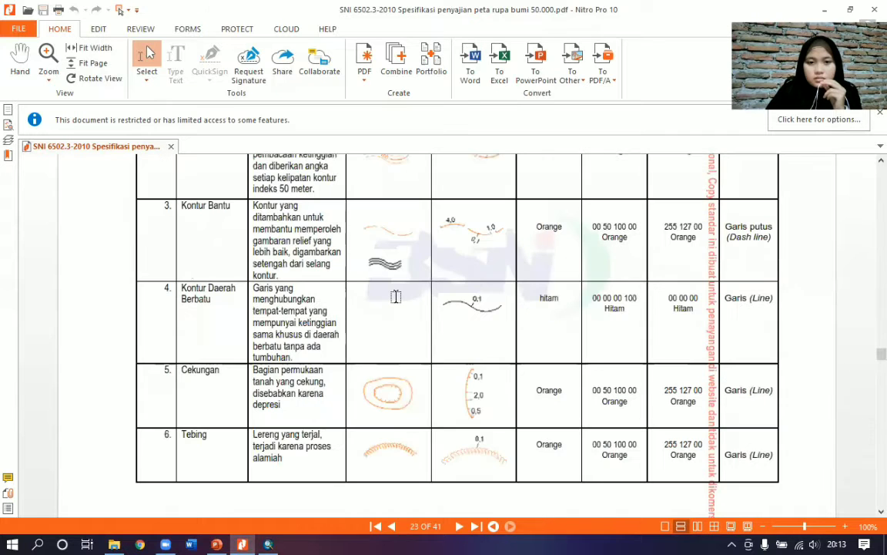
scroll(395, 296, "down", 10)
scroll(396, 301, "down", 10)
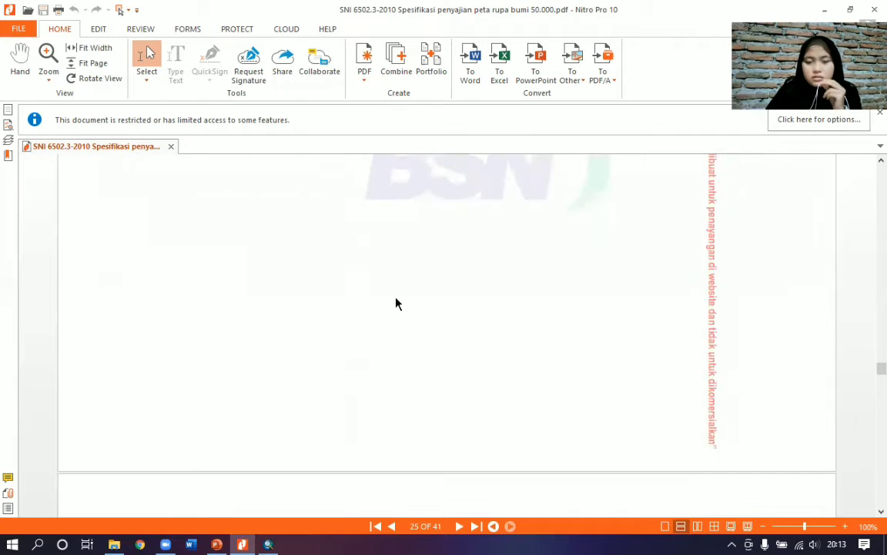
scroll(396, 303, "down", 12)
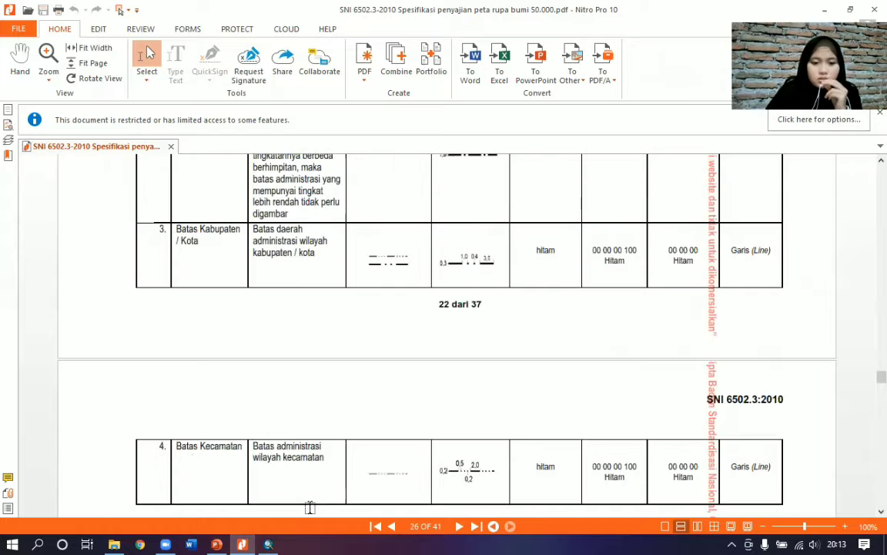
- Switch back to ArcMap and insert the picture Logo_unej.png from the Pictures folder into the layout
left_click(275, 537)
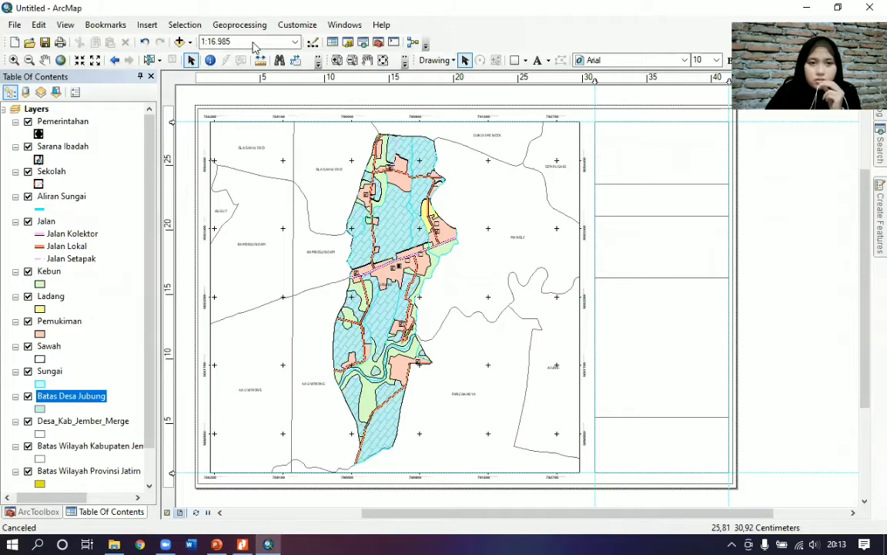
left_click(145, 28)
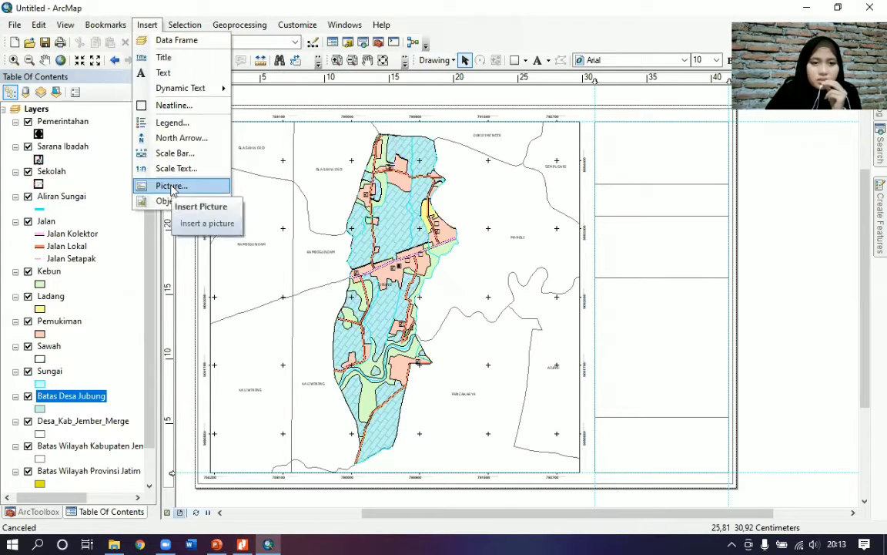
left_click(221, 185)
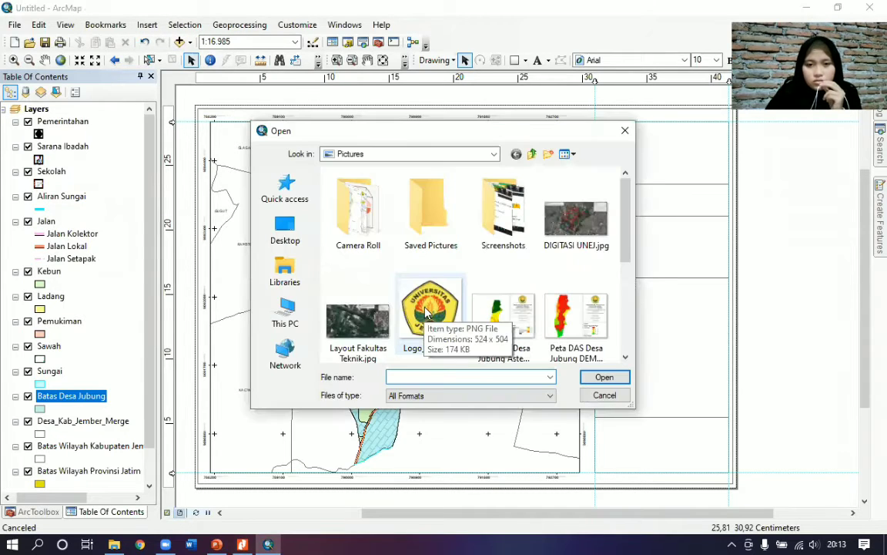
scroll(427, 311, "down", 1)
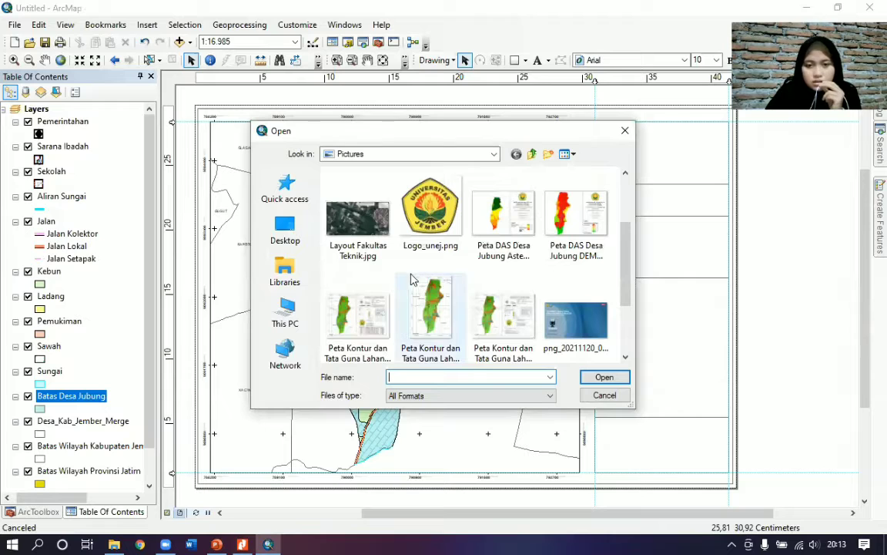
left_click(444, 223)
scroll(440, 235, "down", 1)
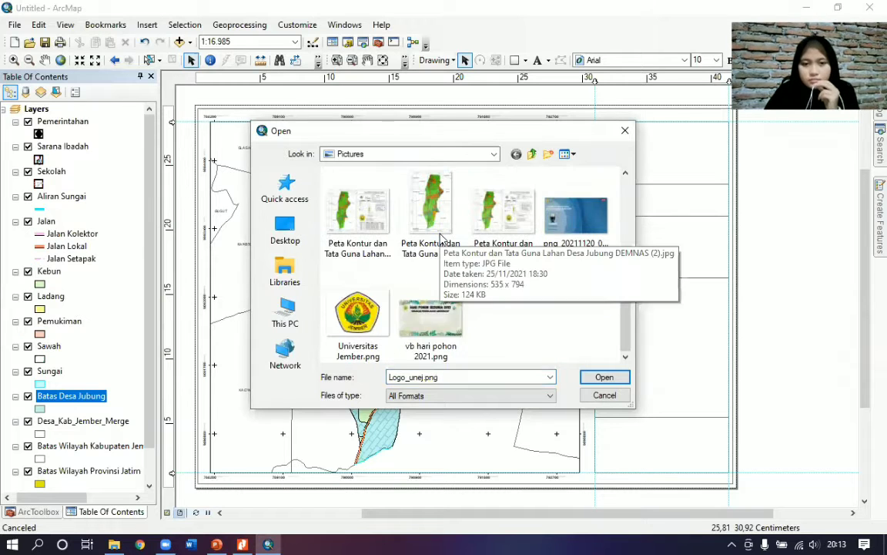
scroll(440, 234, "up", 2)
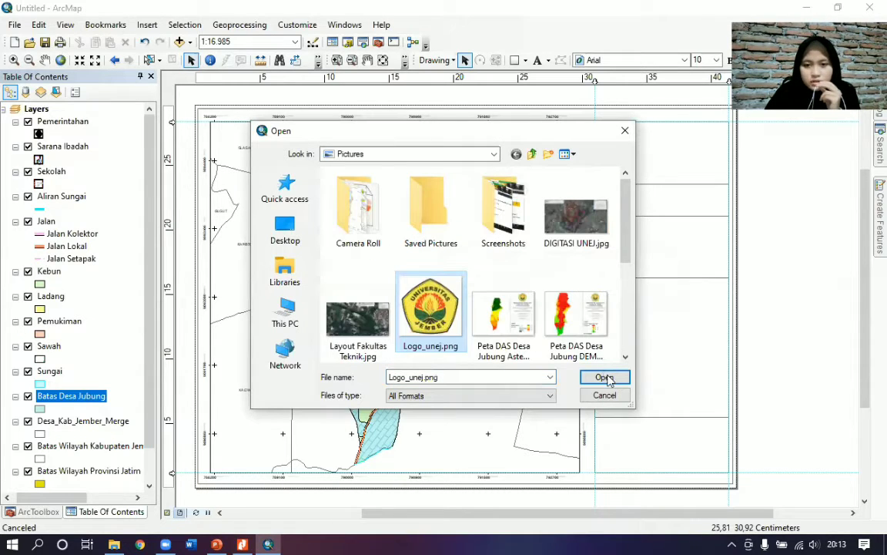
left_click(605, 377)
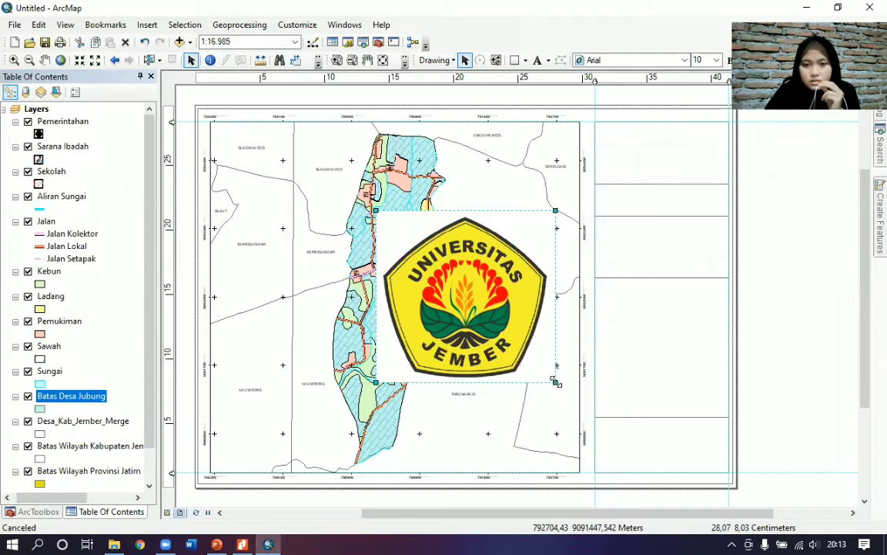
- Shrink the university logo to about 2.2 cm wide and position it in the upper left corner area of the topmost side-panel box
left_click_drag(550, 380, 434, 242)
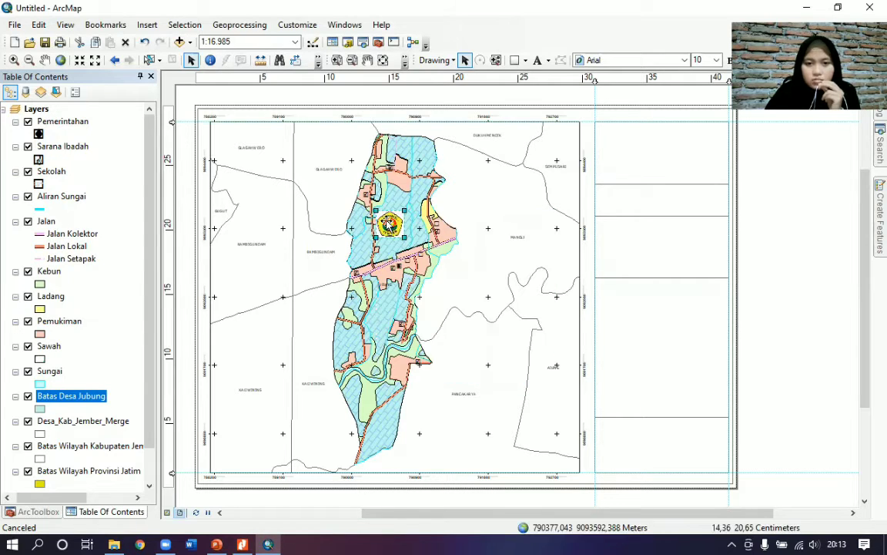
left_click_drag(571, 163, 613, 144)
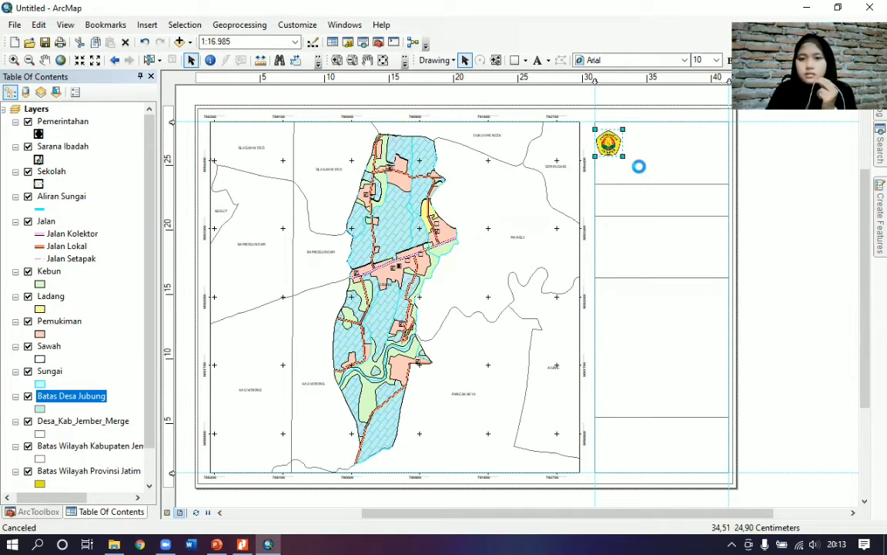
key("Right")
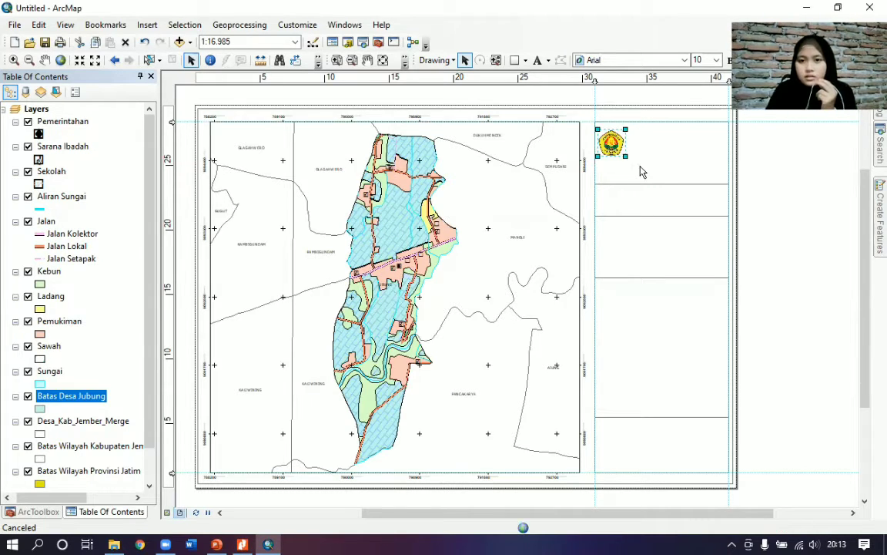
key("Right")
key("Right")
key("Right")
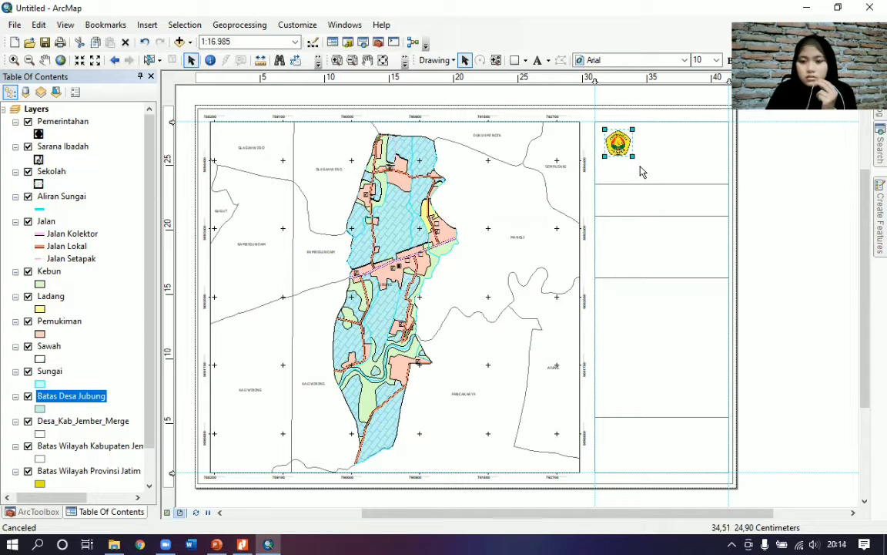
key("Left")
key("Left")
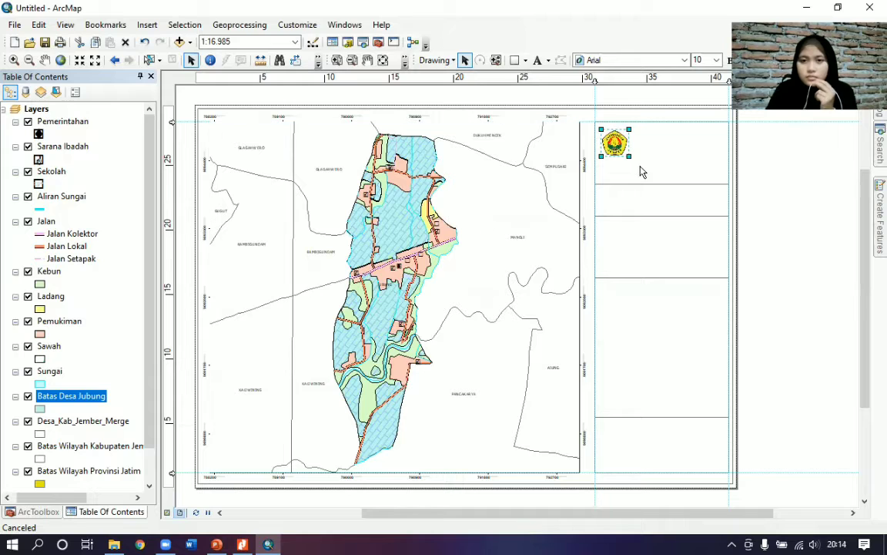
key("Left")
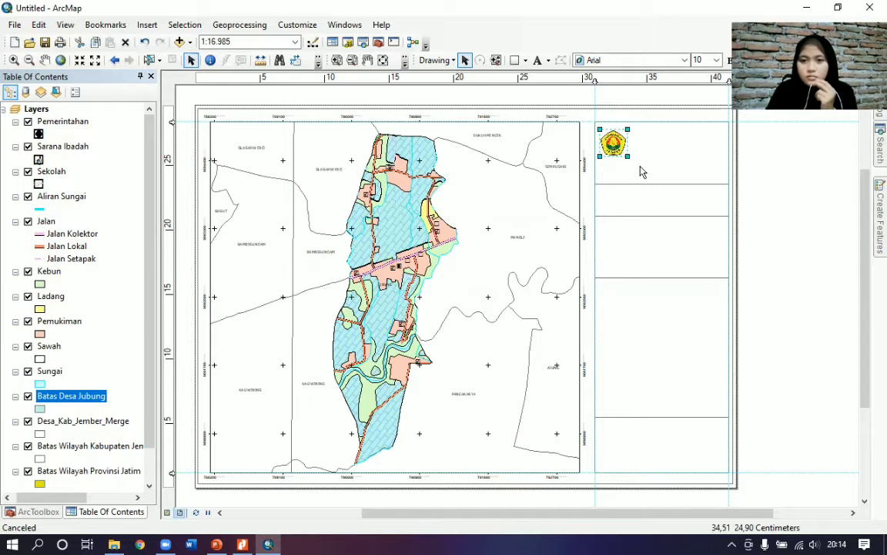
key("Delete")
key("ctrl+z")
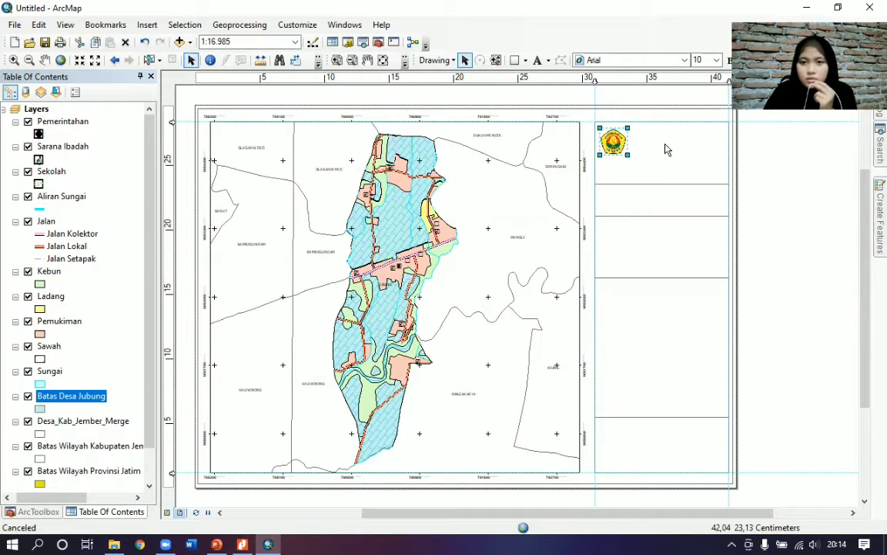
left_click(665, 147)
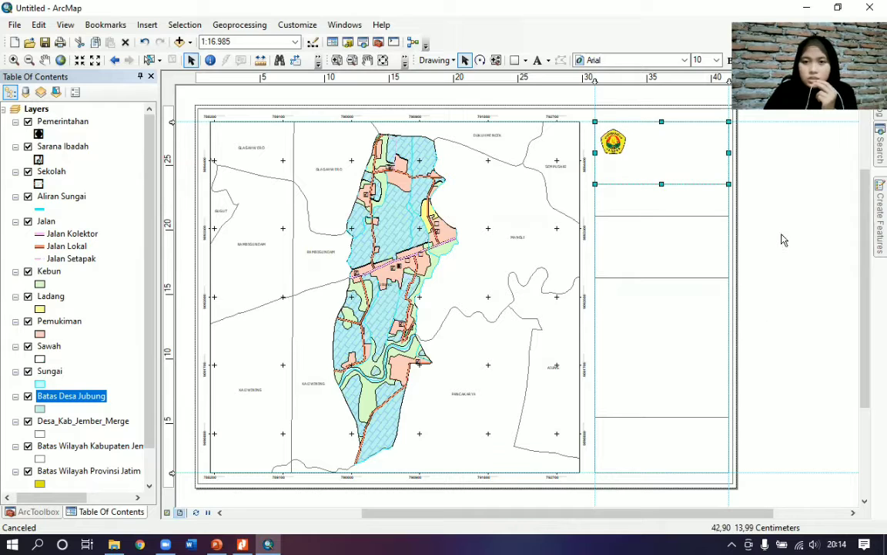
left_click(784, 265)
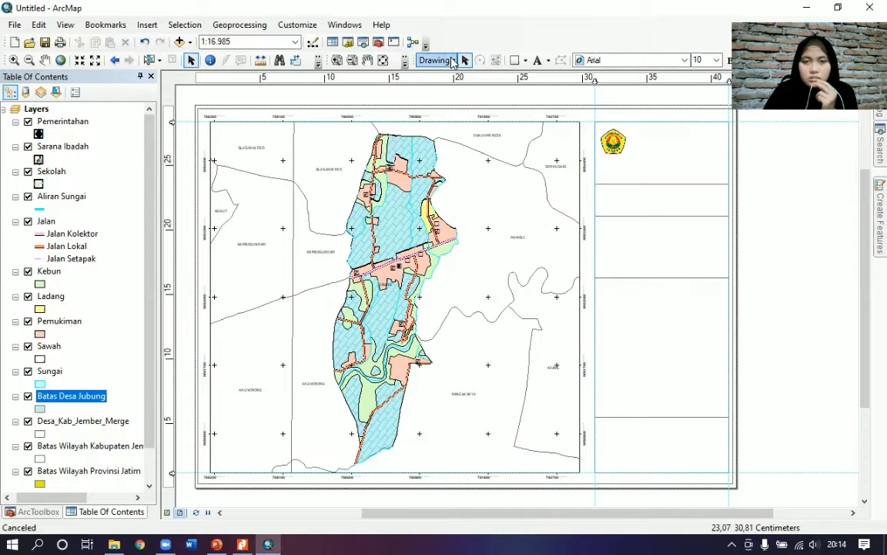
- Add a text element to the right of the university logo in the topmost side-panel box, with the first line PRODI TEKNIK LINGKUNGAN
left_click(537, 61)
left_click(655, 144)
left_click(669, 161)
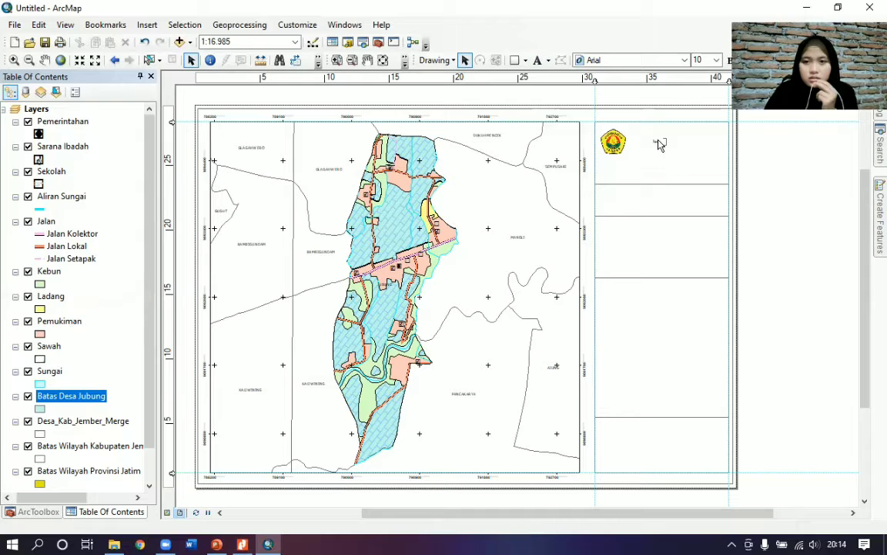
double_click(656, 143)
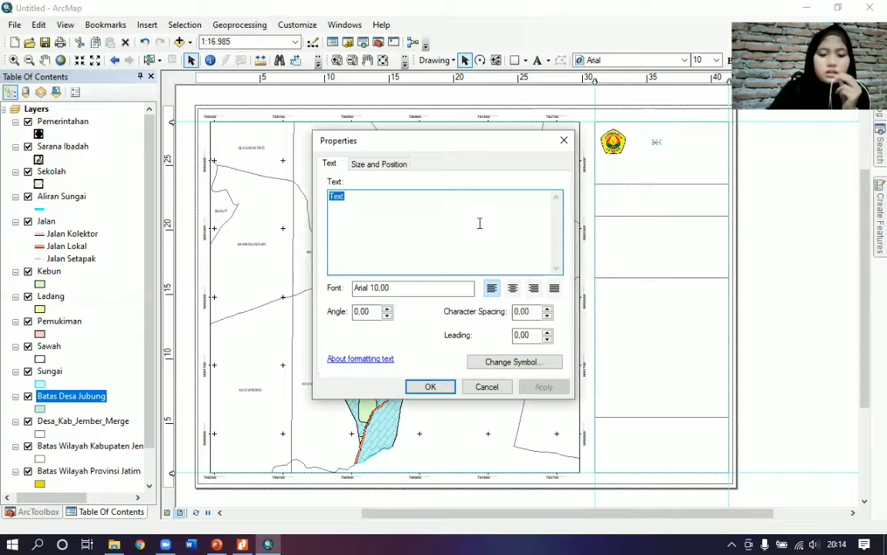
type("JURU")
key("BackSpace")
key("BackSpace")
key("BackSpace")
type("RODI TE")
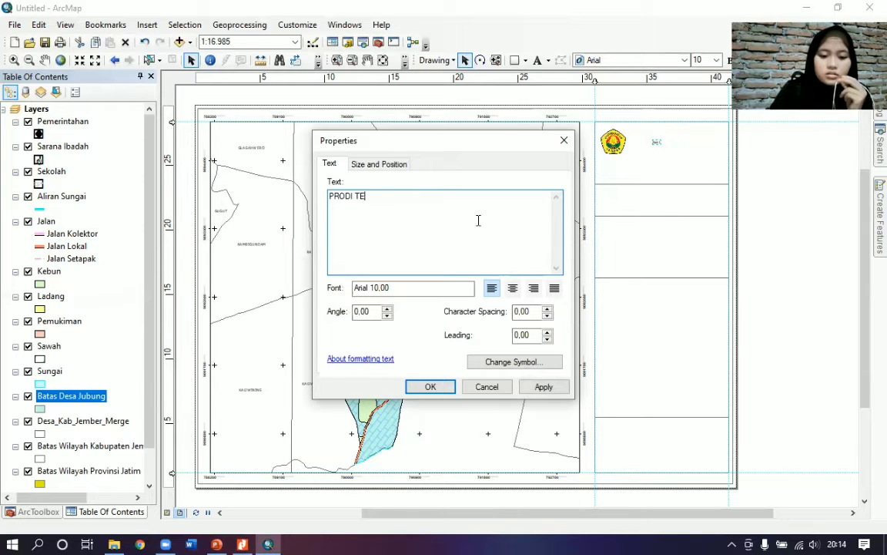
type("KNIK LINGKUNGAN")
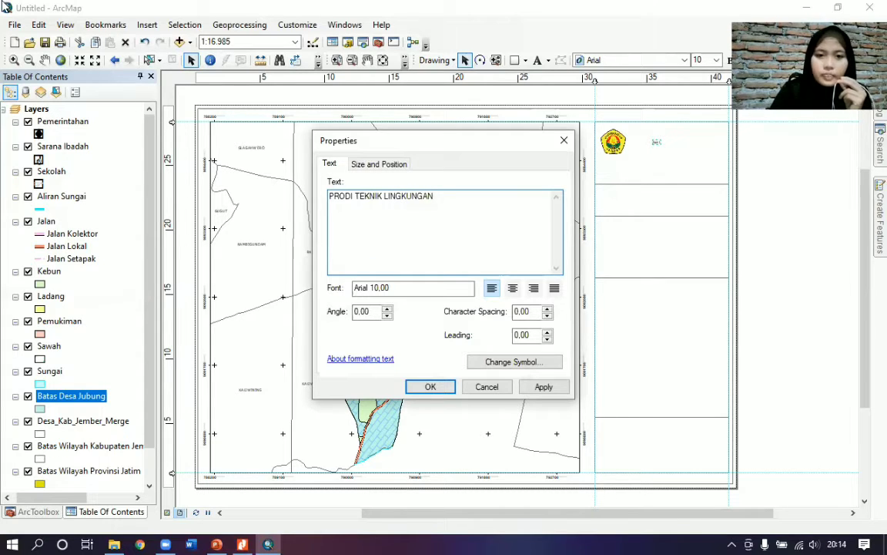
- Add the lines JURUSAN TEKNIK SIPIL, FAKULTAS TEKNIK and UNIVERSITAS JEMBER below the first line of the institution text
key("Return")
type("J")
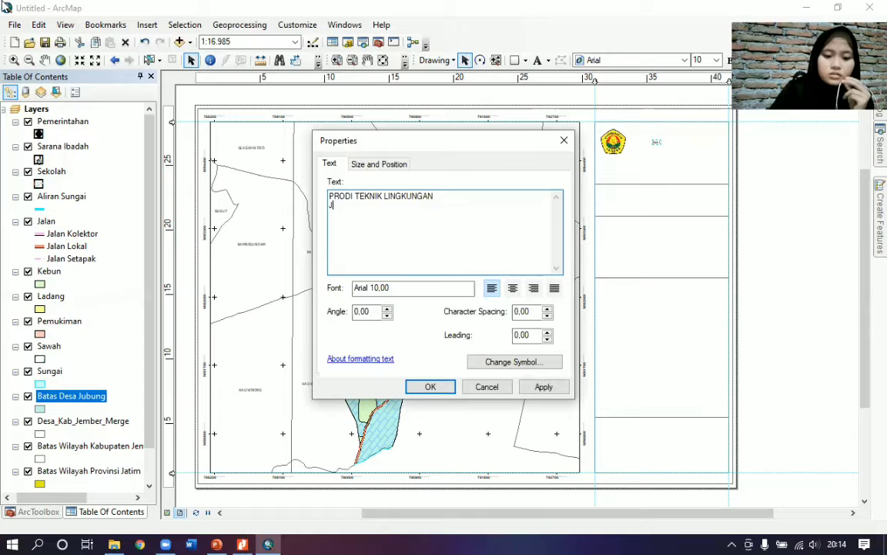
type("URUSAN TEKNIK")
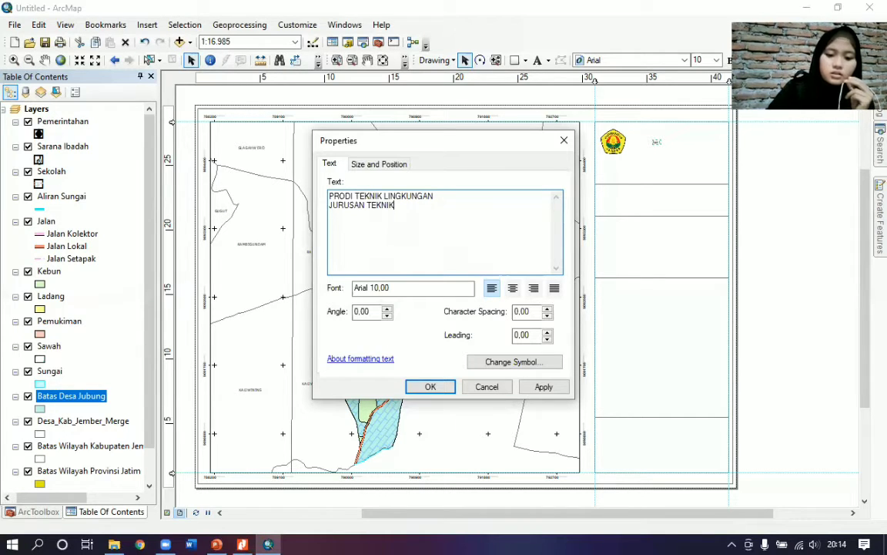
type(" SIPIL")
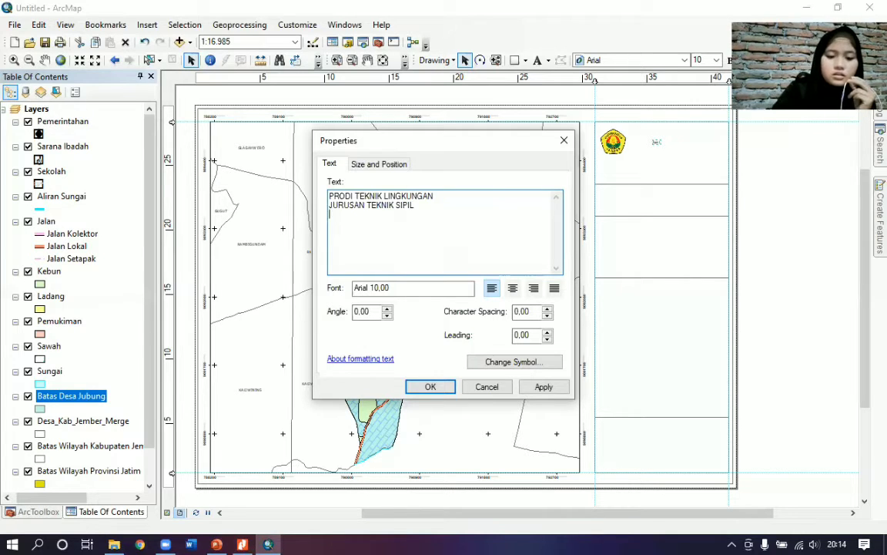
key("Return")
type("FAKULTAS TEKNI")
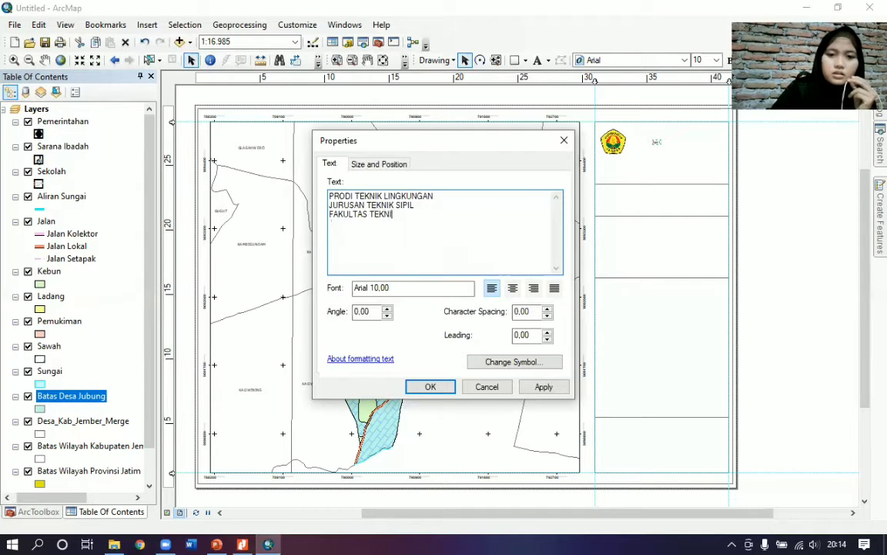
type("K UNI")
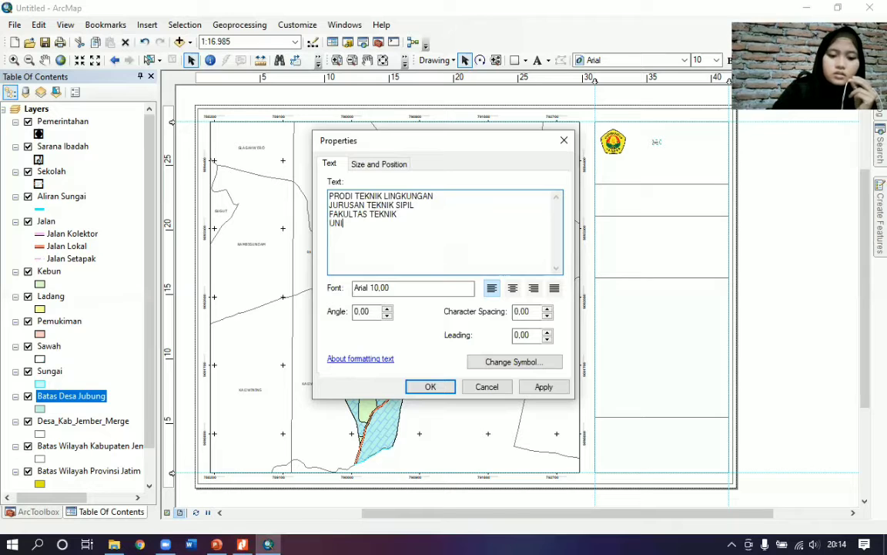
type("VERSITAS JEMBER")
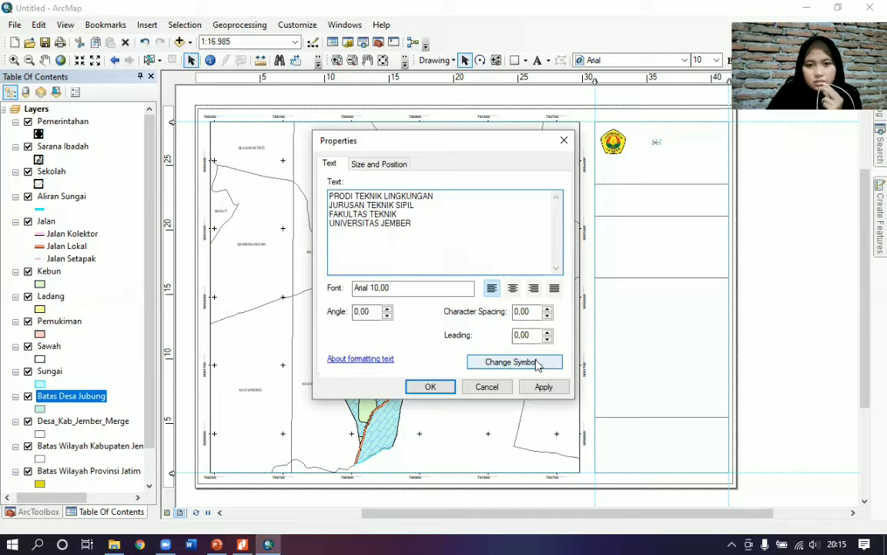
- Set the institution text to Times New Roman at size 12 and centre-align its lines
left_click(506, 362)
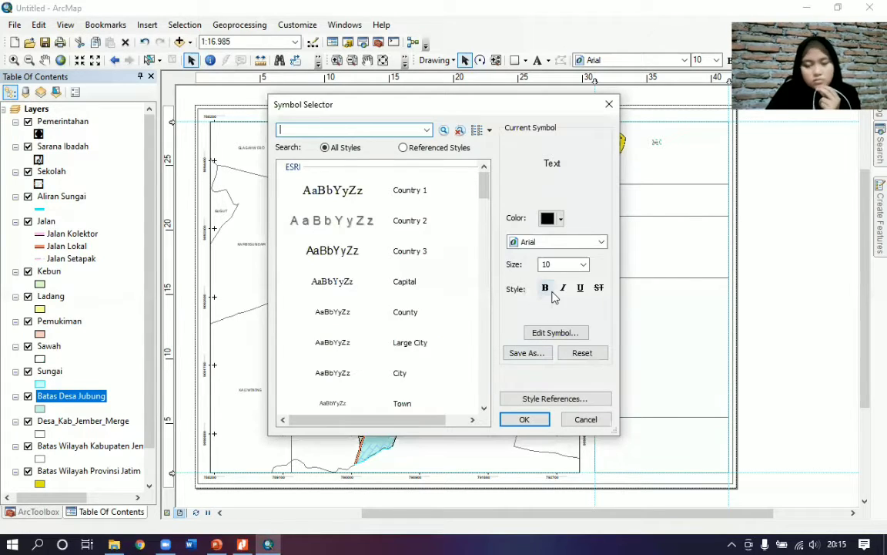
left_click(601, 243)
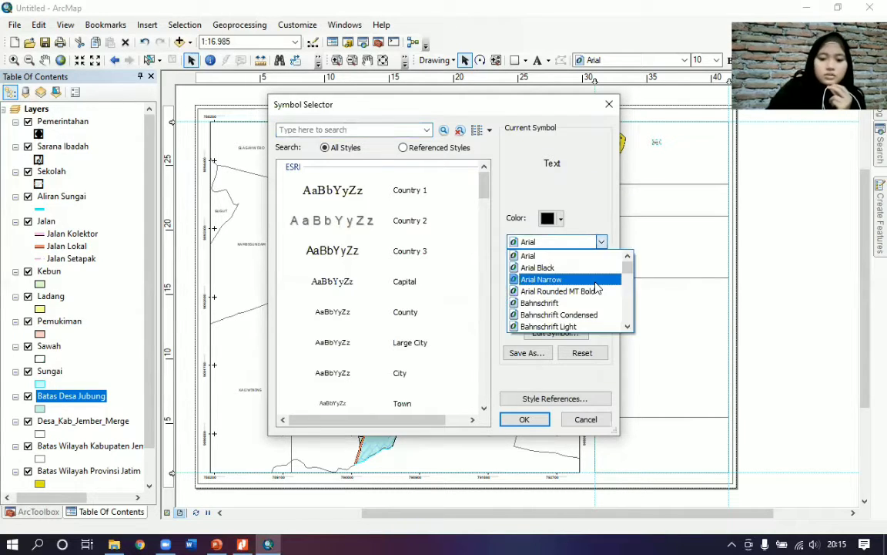
type("ti")
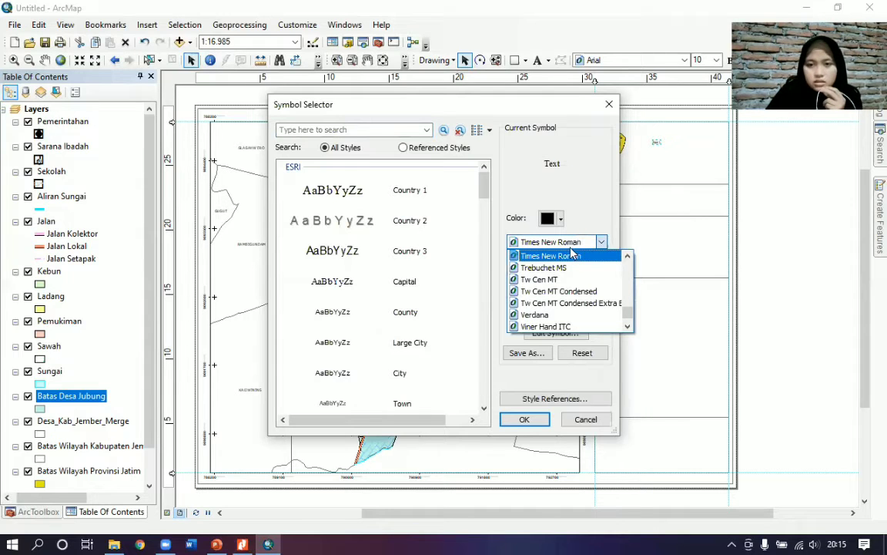
left_click(571, 255)
left_click(583, 264)
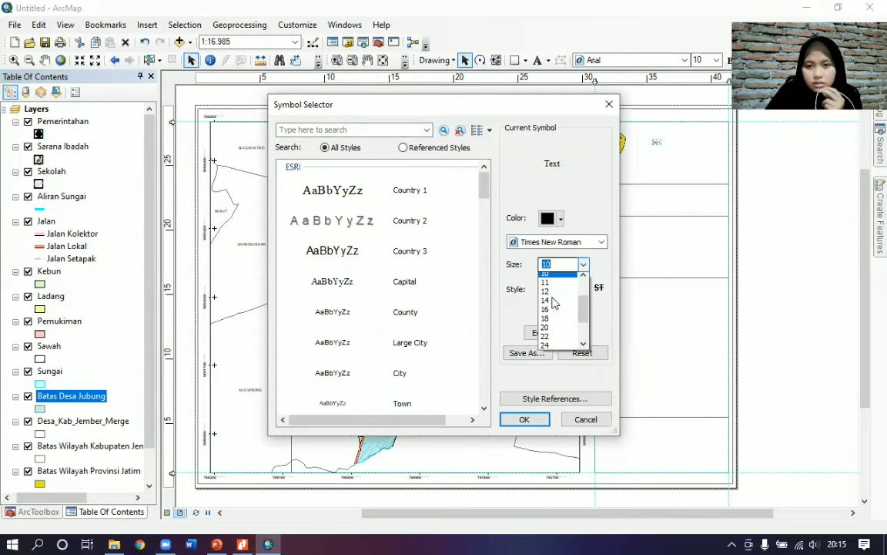
left_click(551, 295)
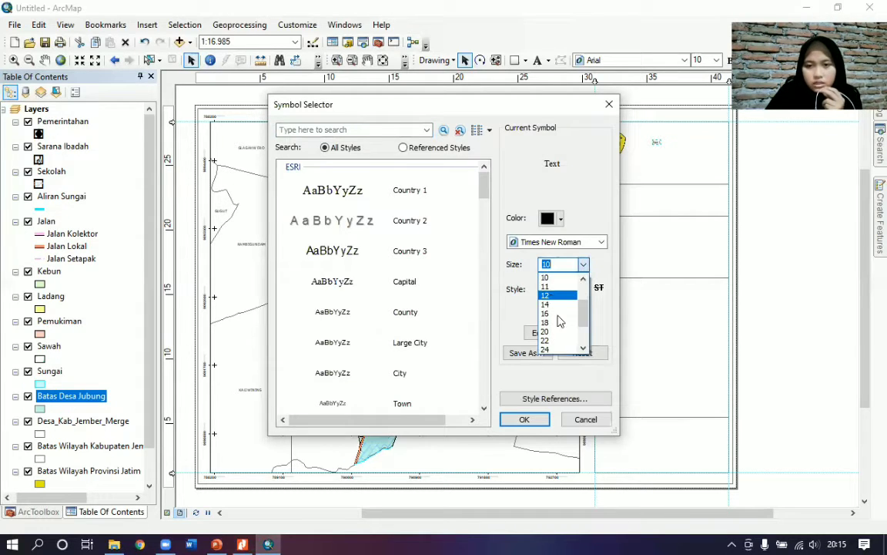
left_click(525, 420)
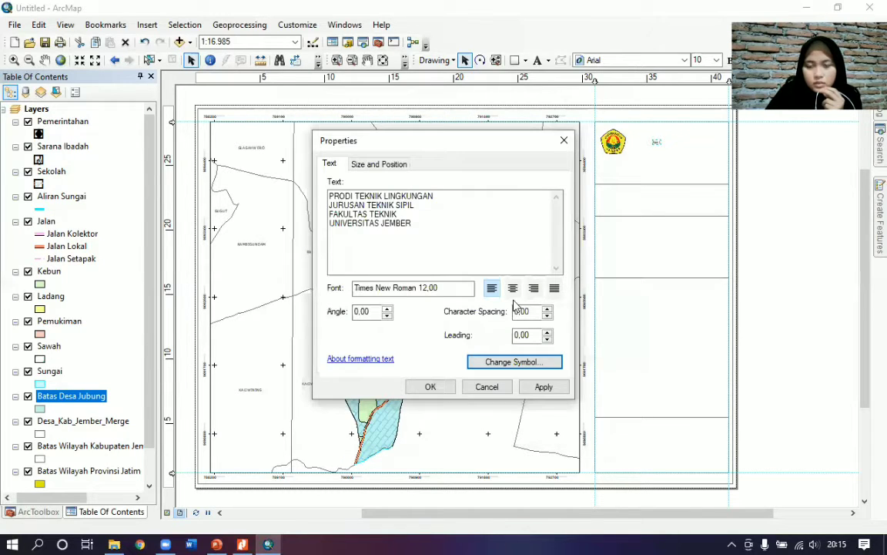
left_click(513, 288)
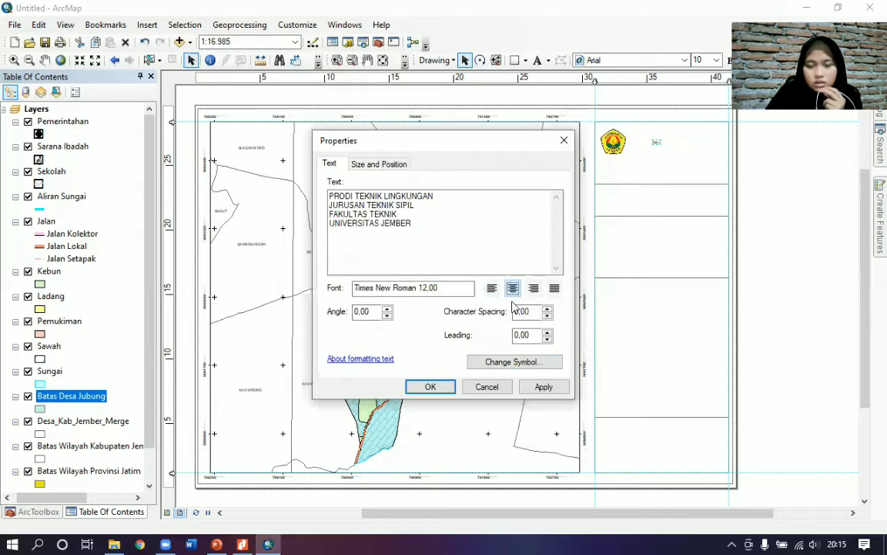
left_click(543, 386)
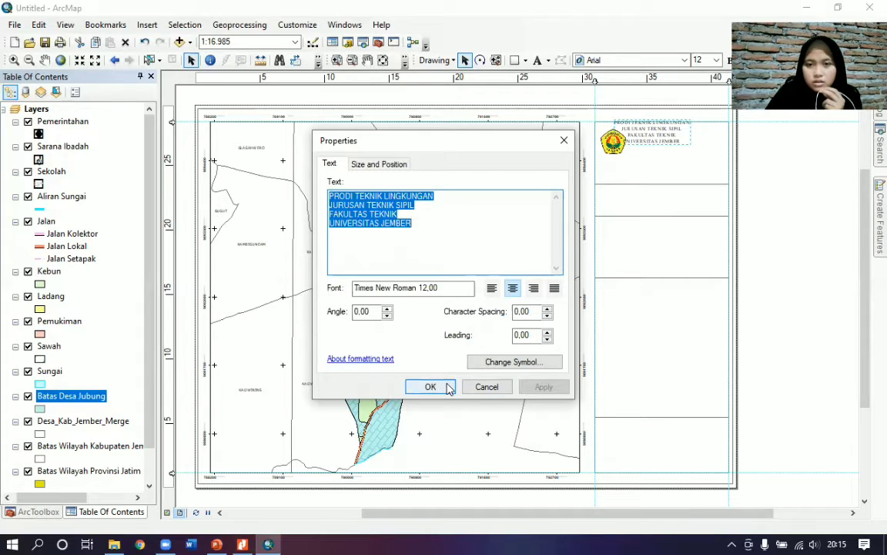
- Make the institution text bold and move it to the right of the logo, clear of the topmost side-panel box's edges
left_click(530, 361)
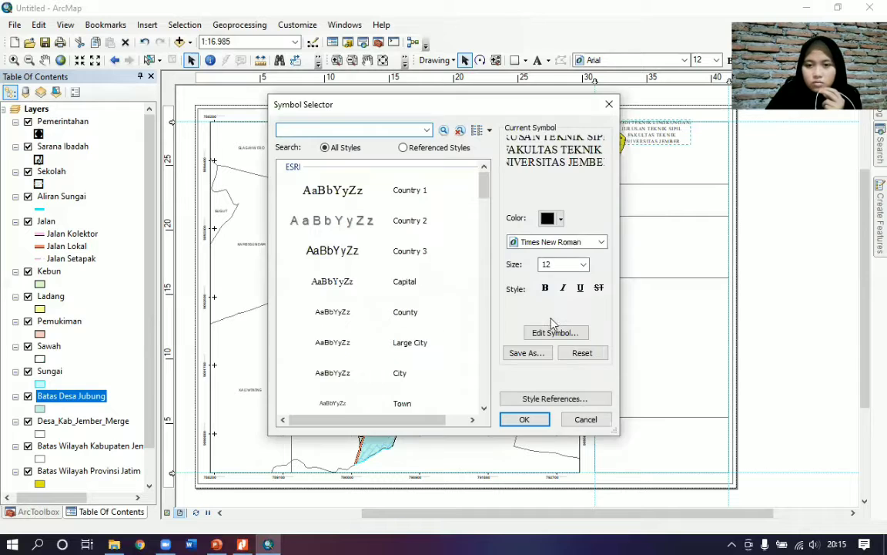
left_click(543, 421)
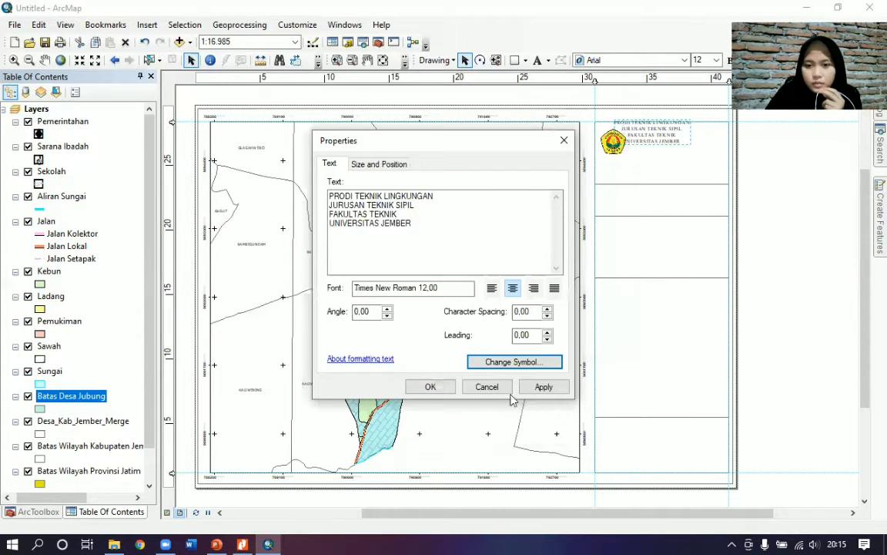
left_click(552, 390)
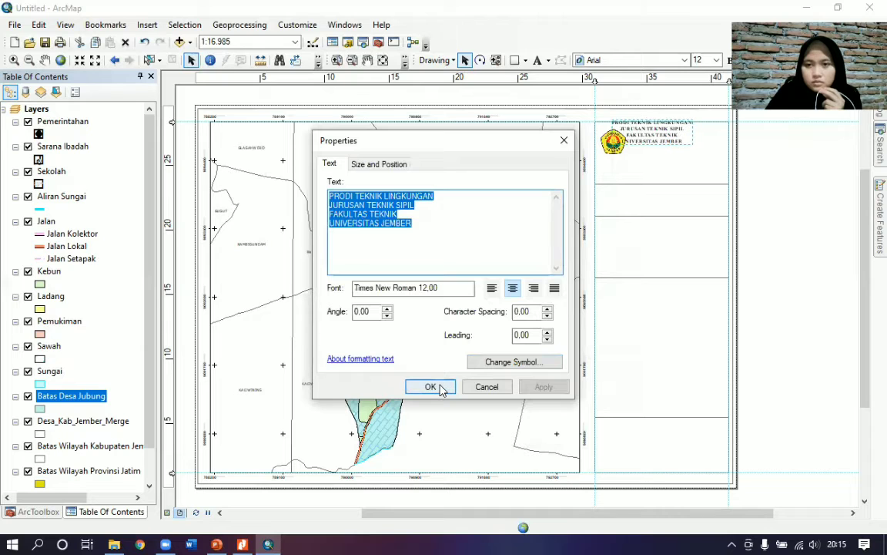
left_click(441, 388)
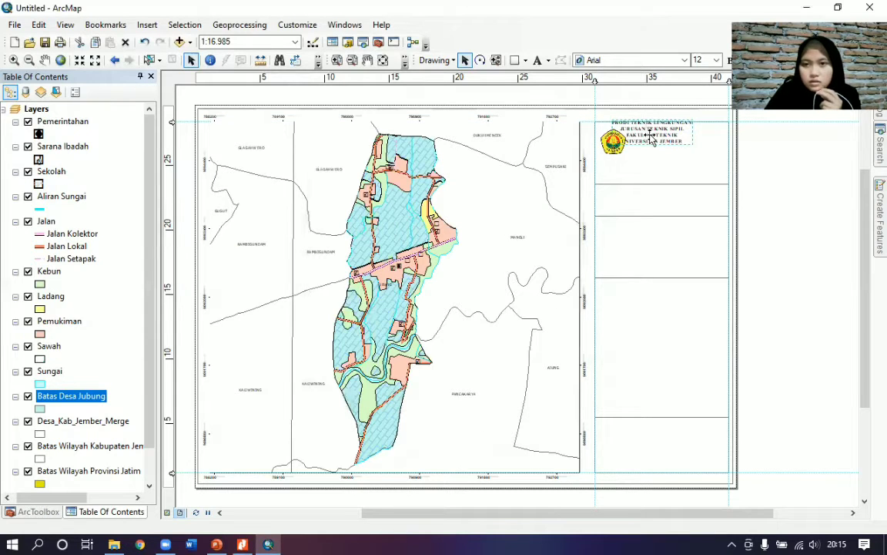
left_click_drag(651, 138, 667, 149)
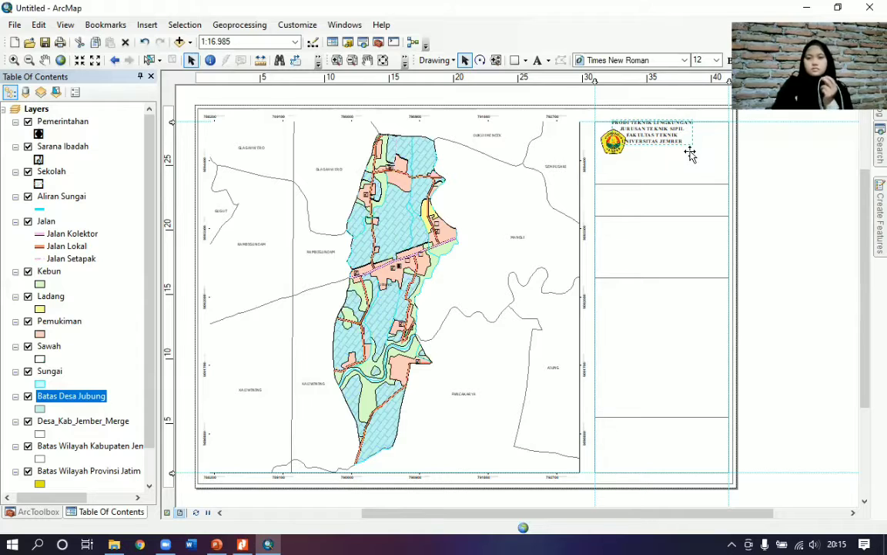
left_click_drag(690, 148, 685, 149)
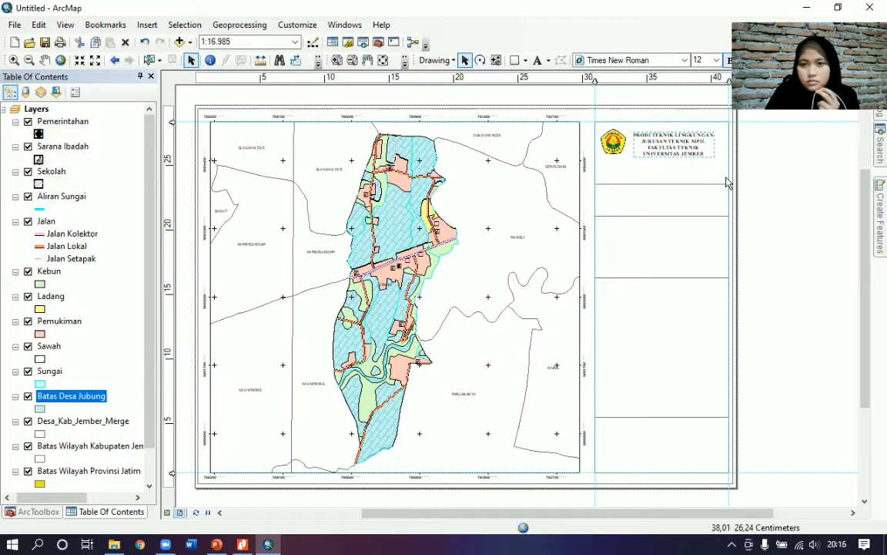
- Raise the topmost side-panel box's lower edge to just below the institution text, and nudge the text slightly upward
left_click(660, 184)
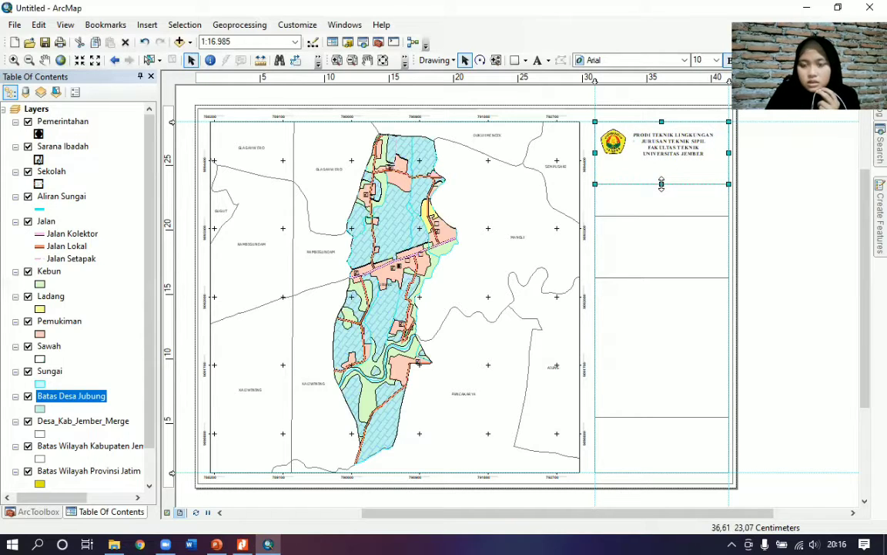
left_click_drag(661, 184, 660, 162)
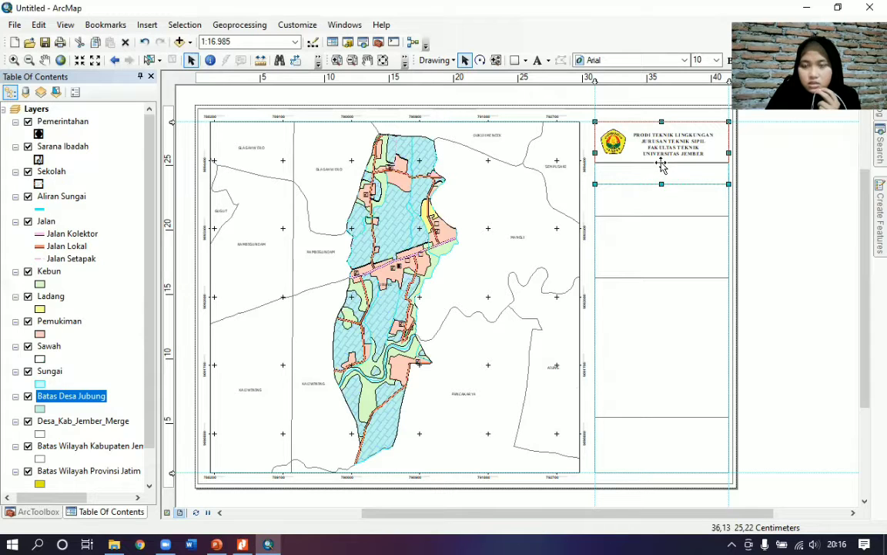
left_click_drag(661, 165, 660, 162)
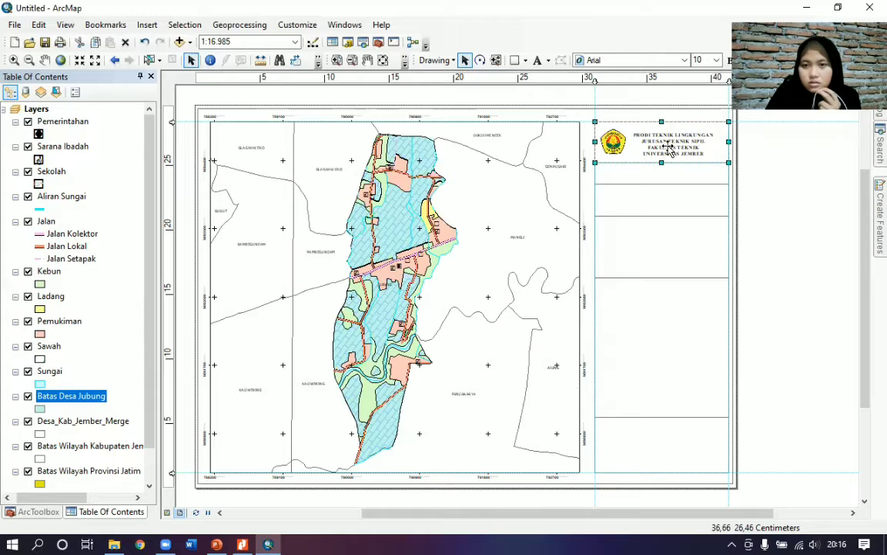
left_click(665, 146)
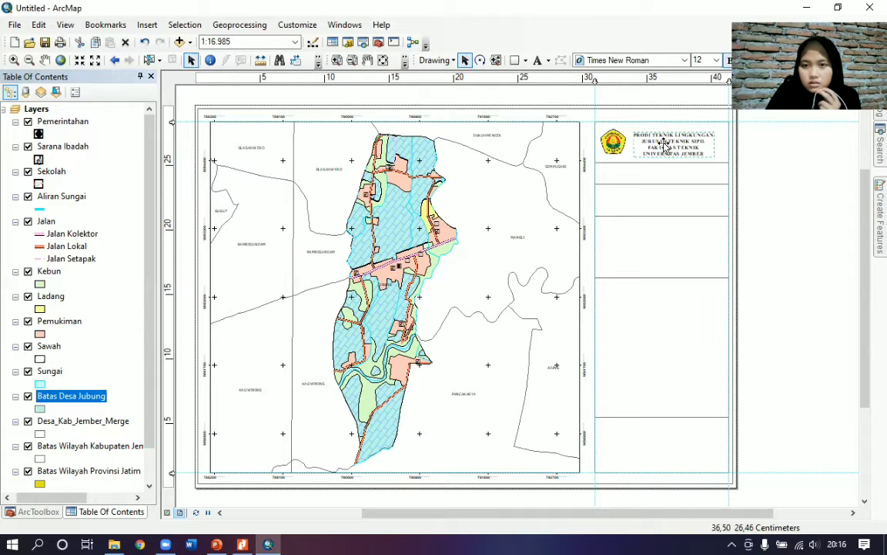
left_click(669, 192)
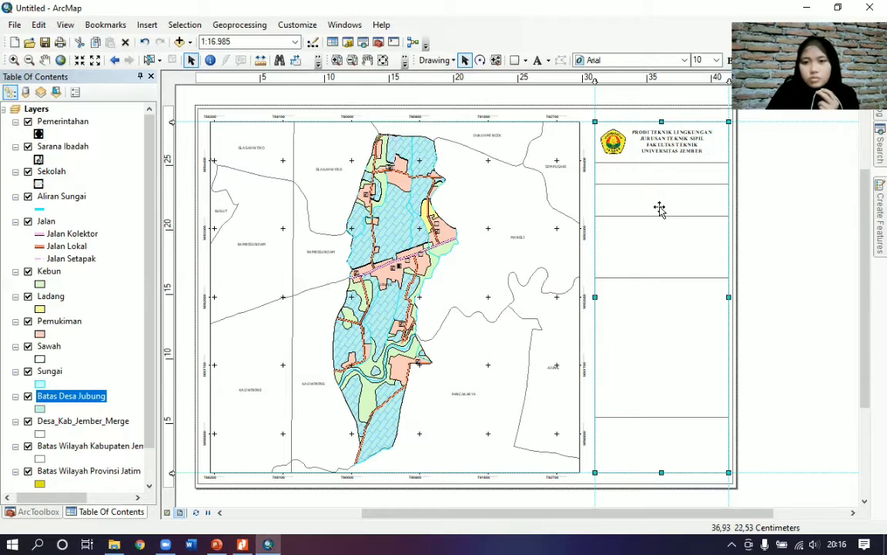
key("Delete")
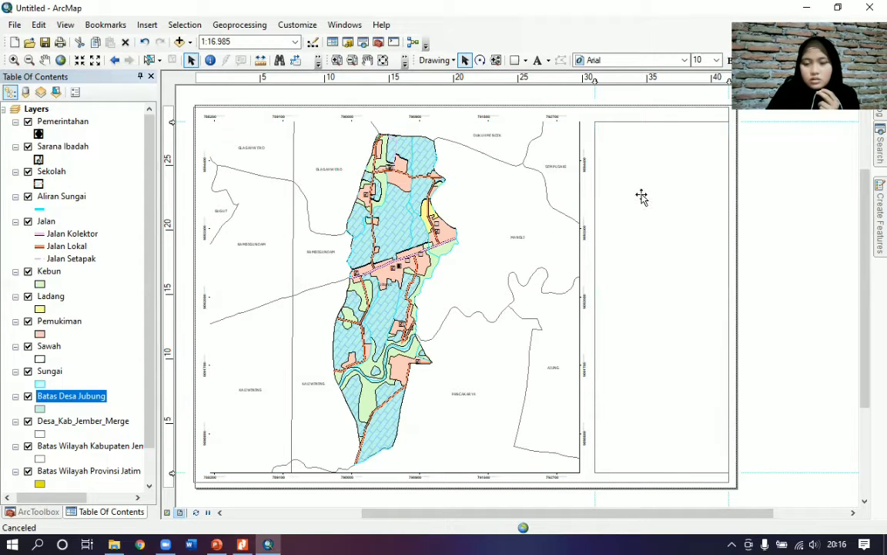
key("ctrl+z")
- Extend the second side-panel box upward until its upper edge meets the lower edge of the topmost box
left_click(652, 199)
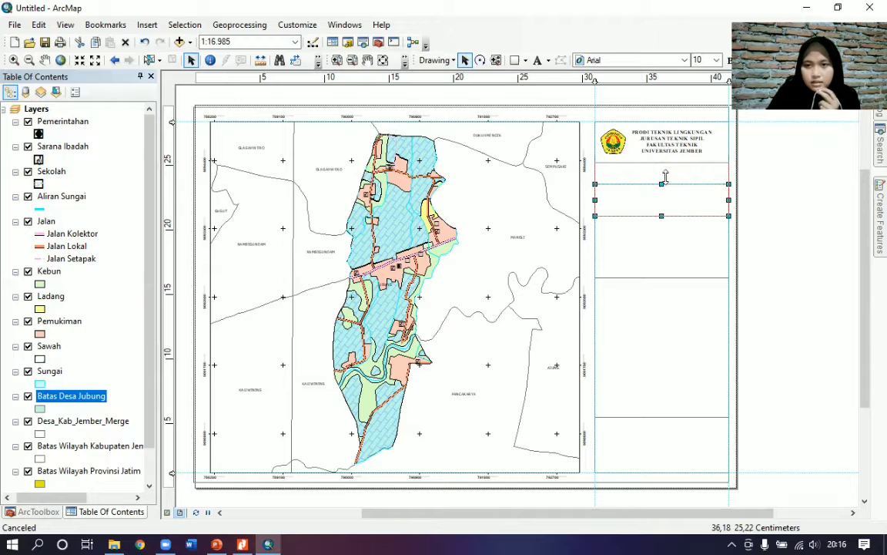
left_click(582, 113)
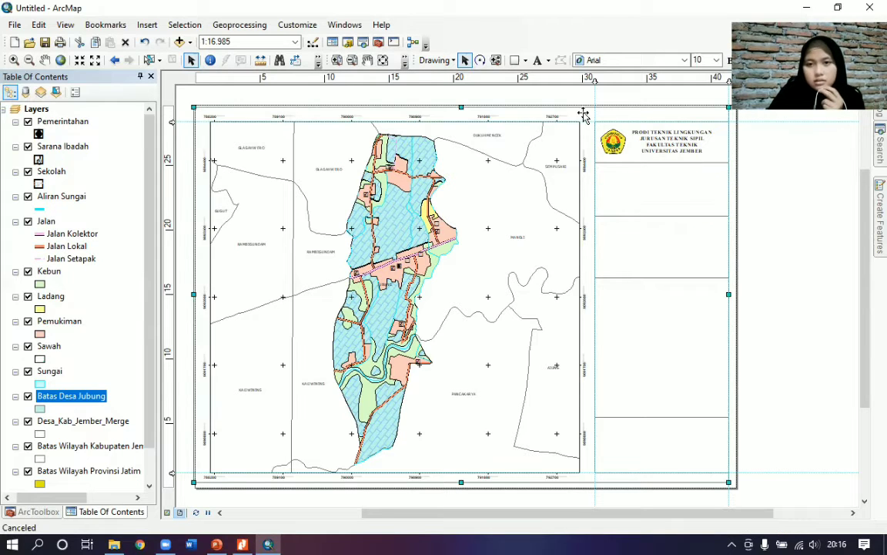
- Add a text element in the second side-panel box reading "PETA TATA GUNA LAHAN DESA JUBUNG KECAMATATAN SUKORAMBI KABUPATEN JEMBER TAHUN 2021"
left_click(538, 61)
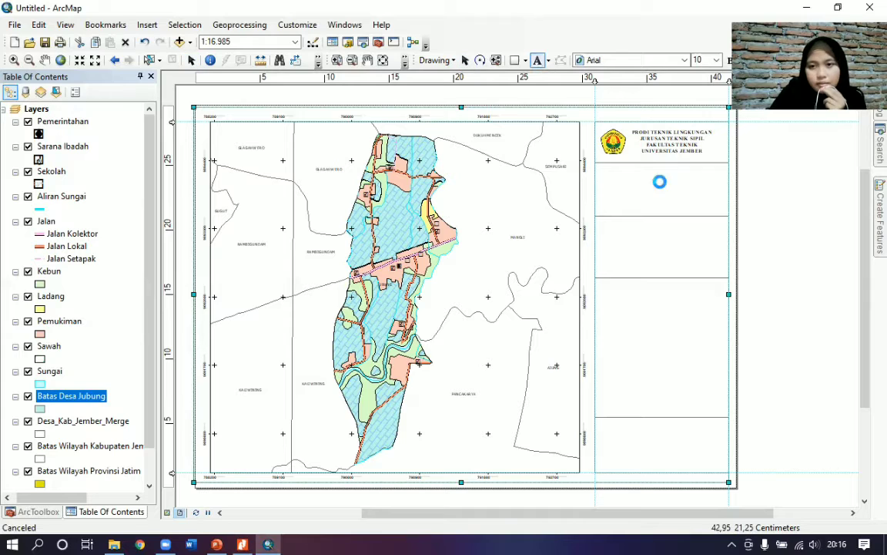
left_click(666, 183)
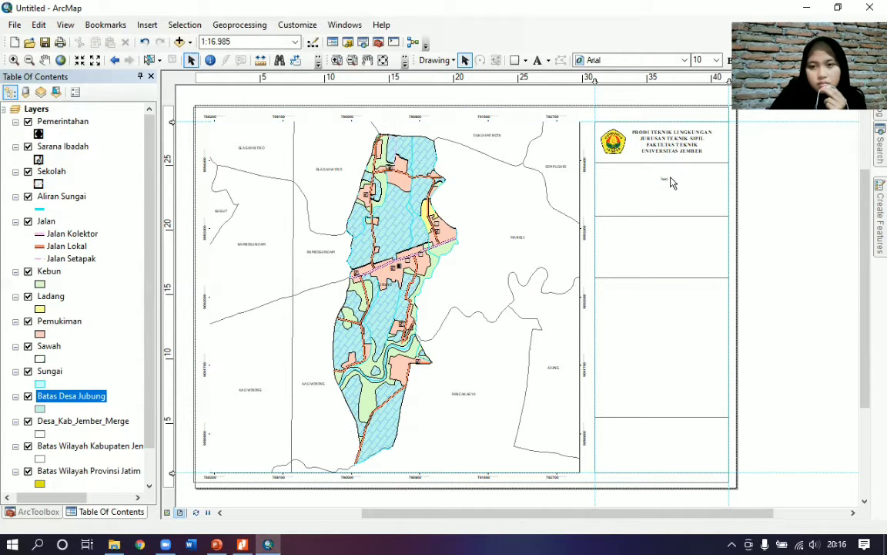
double_click(666, 180)
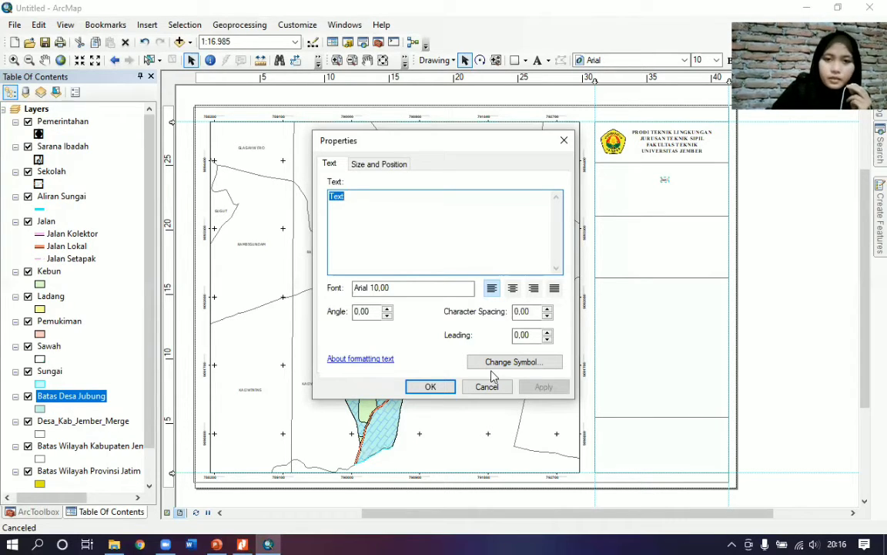
type("PET")
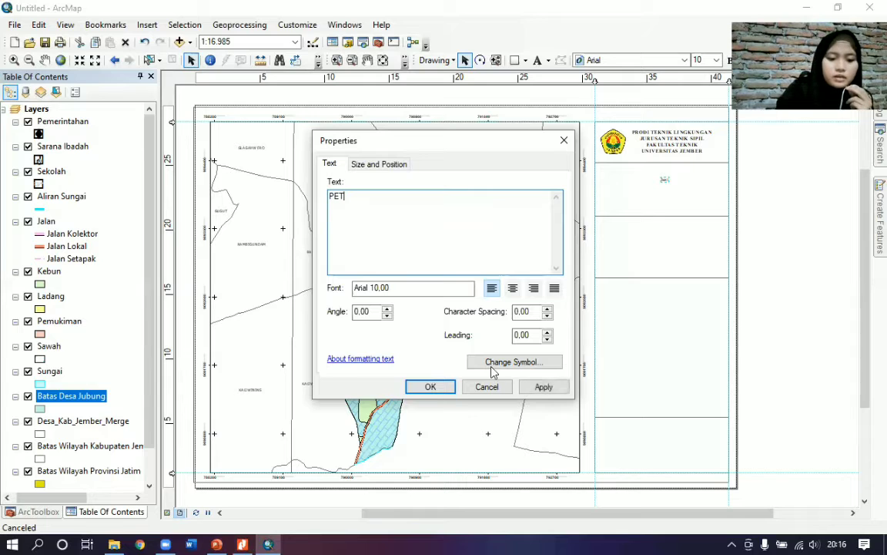
type("A TATA")
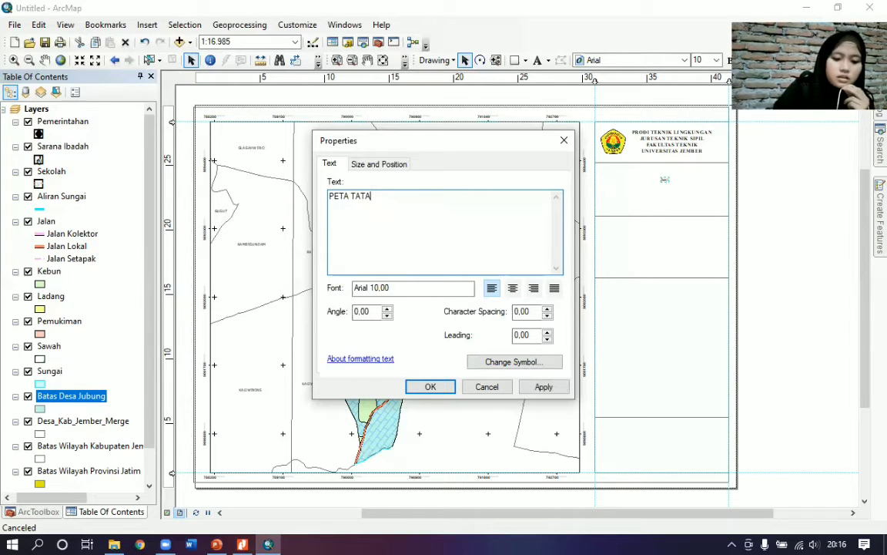
type(" GUN")
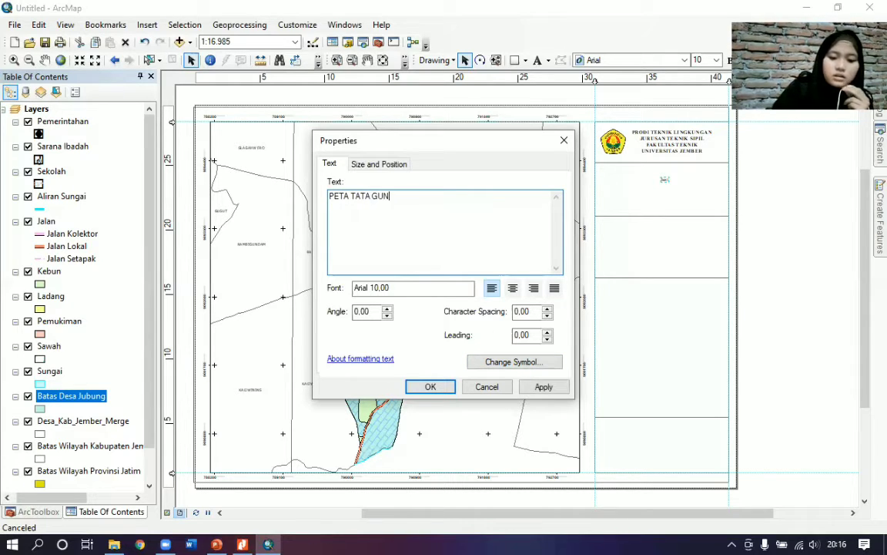
type("A LAHA")
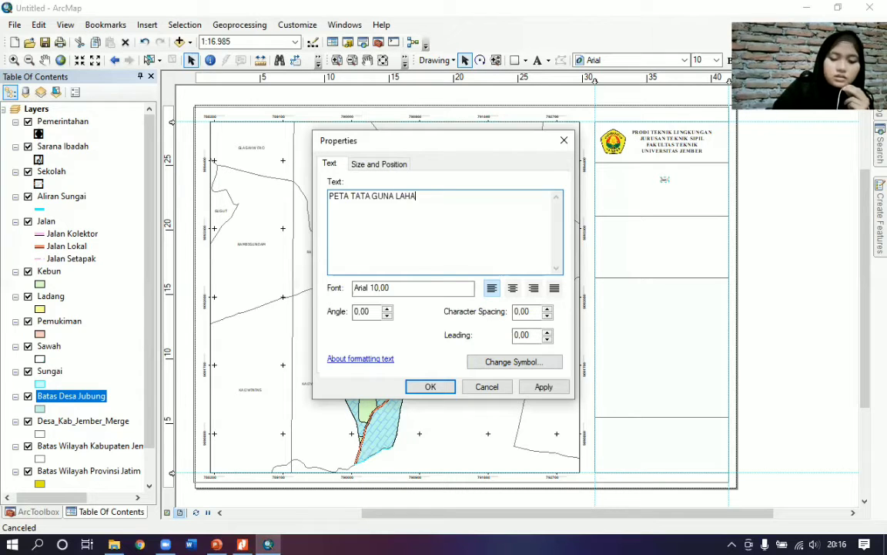
type("N DESA ")
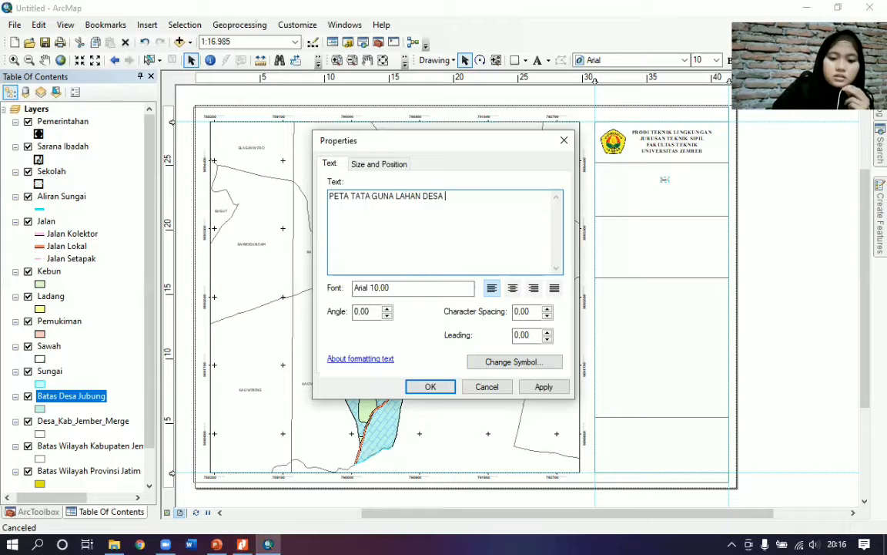
type("JUBUNG")
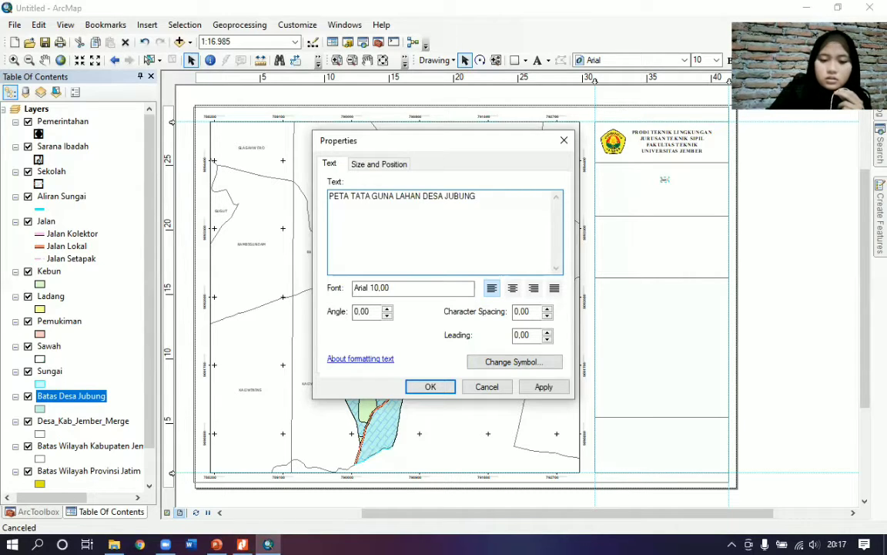
type(" KECAMATATAN SUKORAMBI")
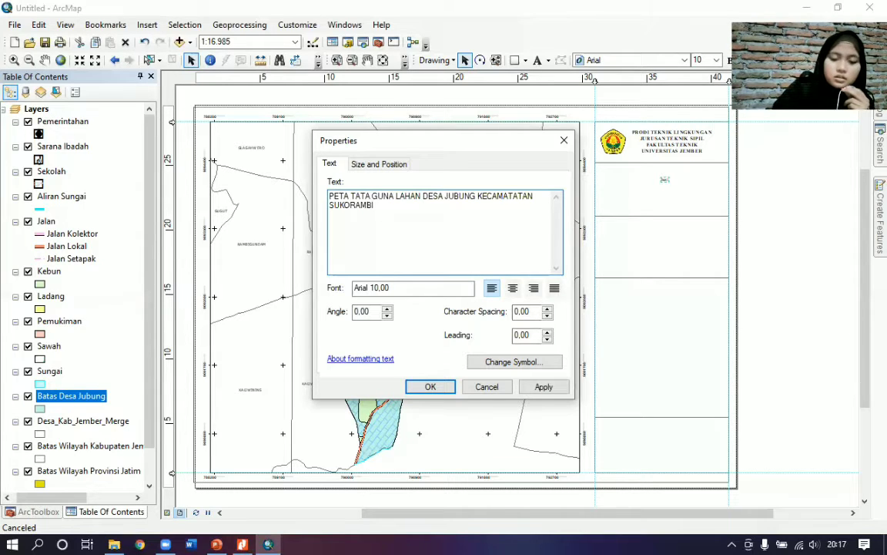
type(" KAB")
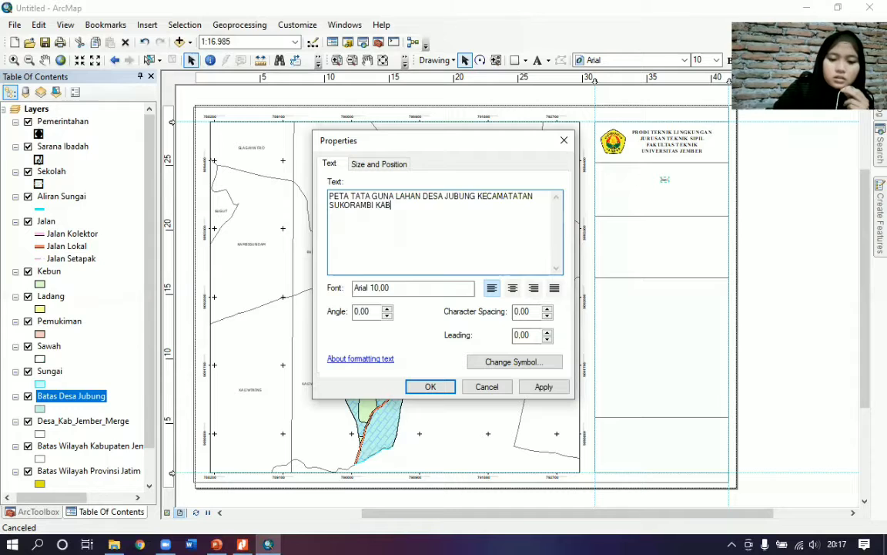
type("UPATEN JEMBER")
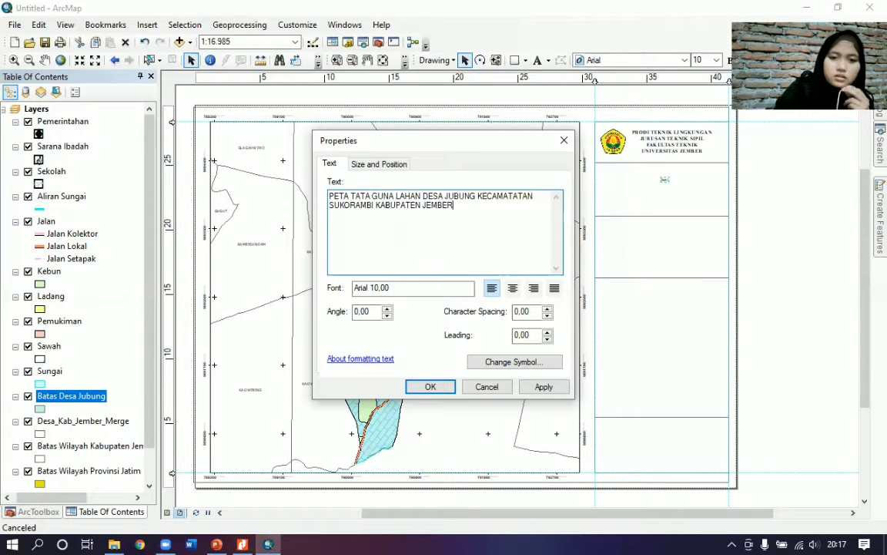
type(" TAHUN")
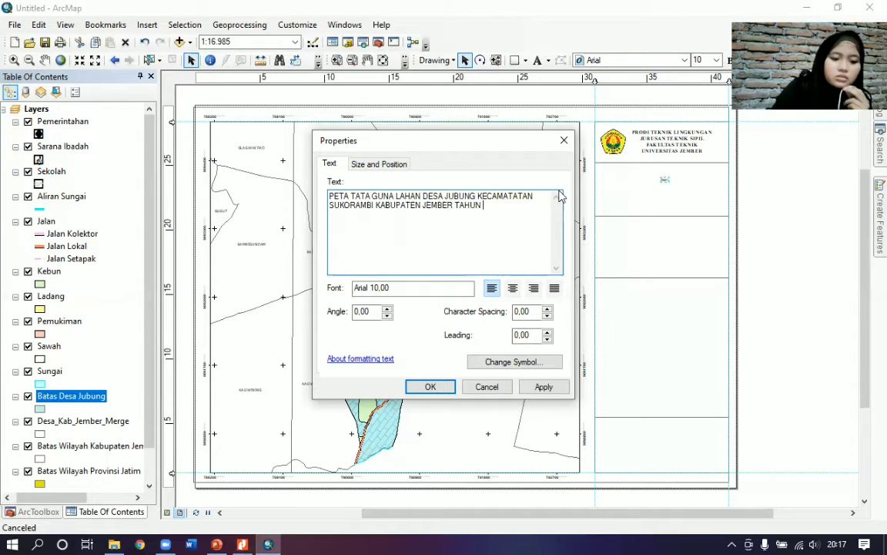
type(" 2021")
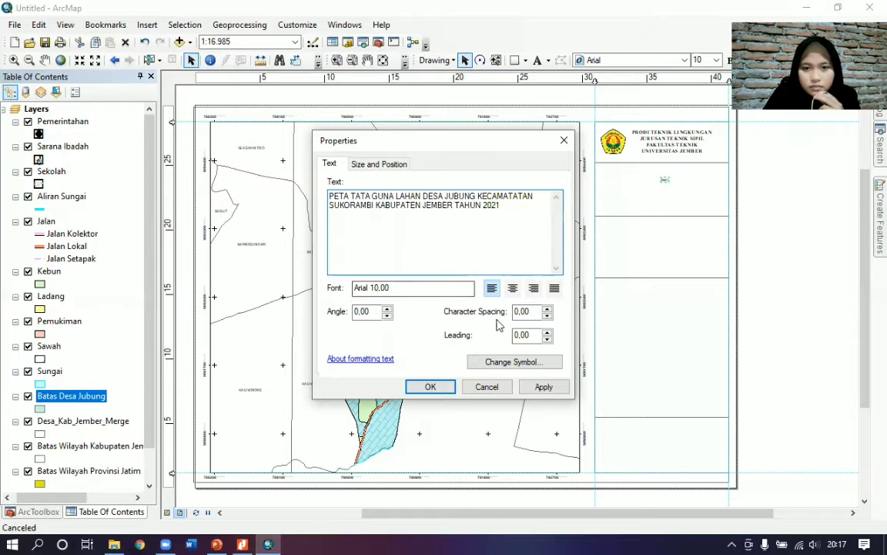
- Set the map title text to bold Times New Roman at size 14 and centre-align it
left_click(523, 363)
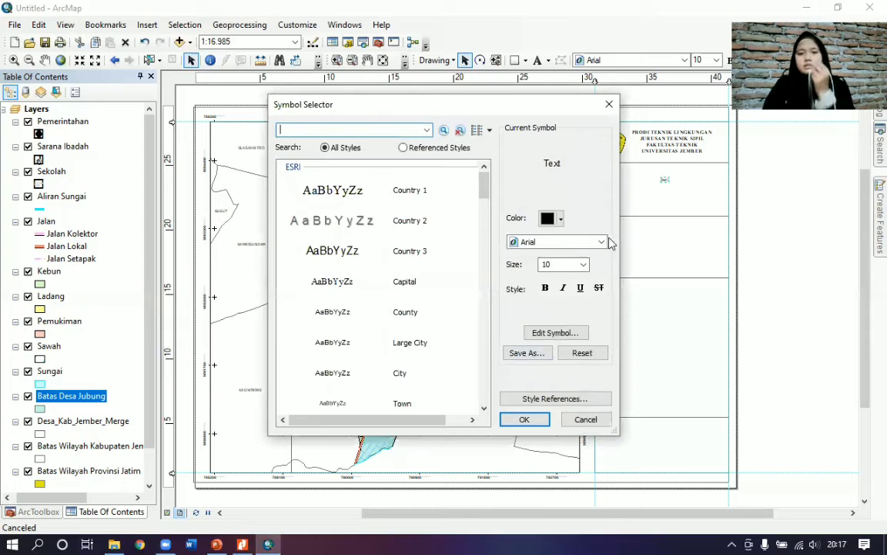
left_click(602, 242)
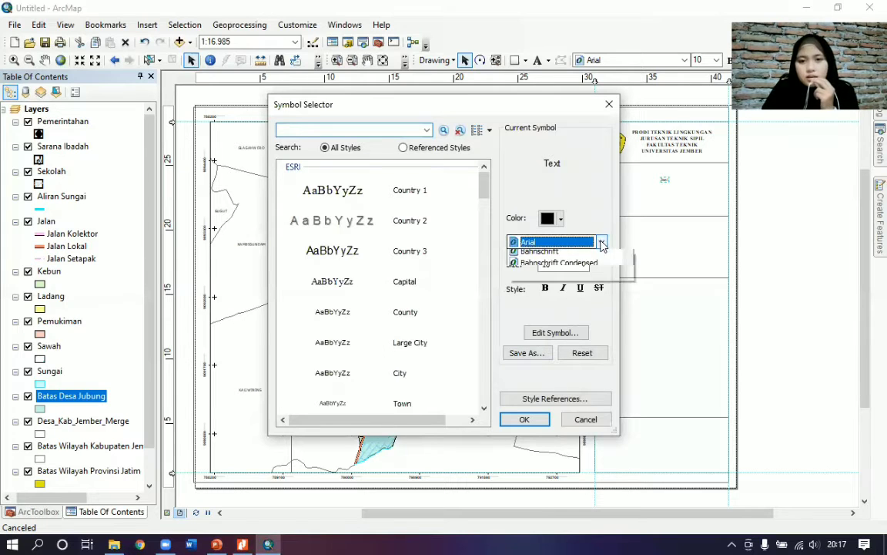
type("ti")
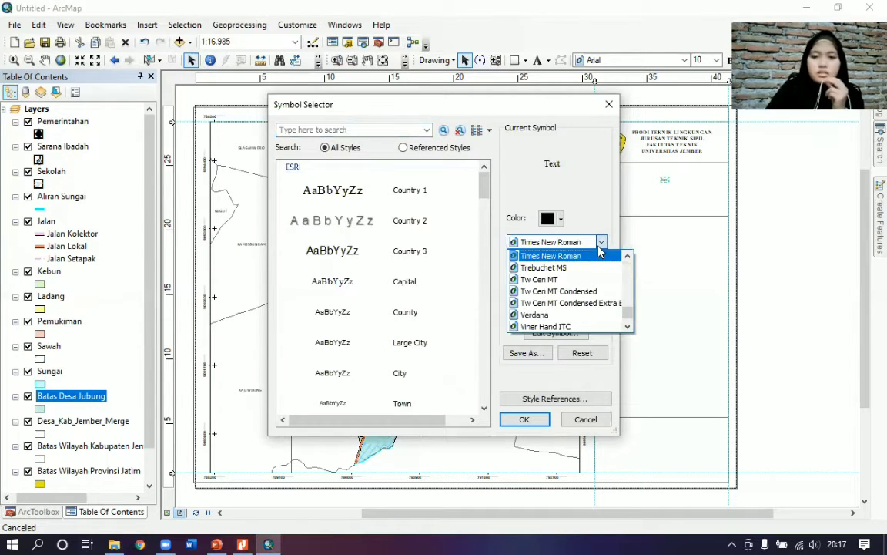
left_click(603, 257)
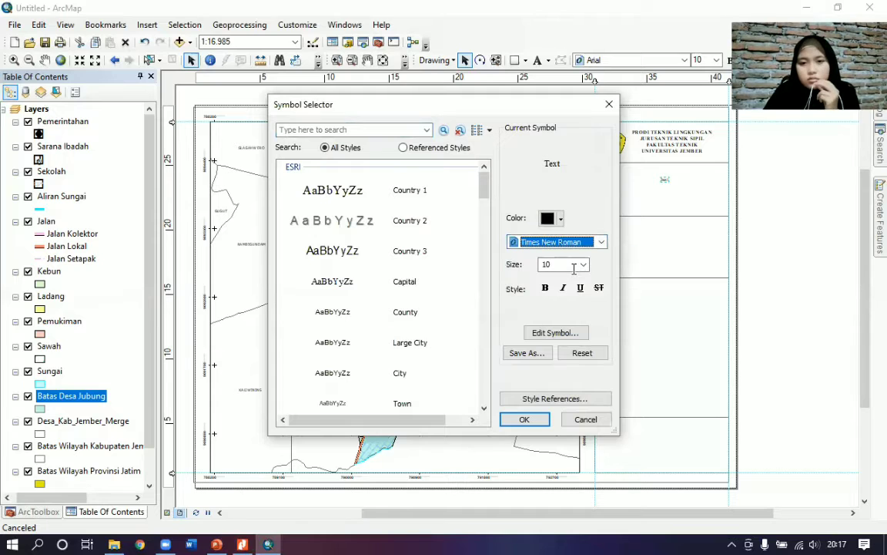
left_click(583, 265)
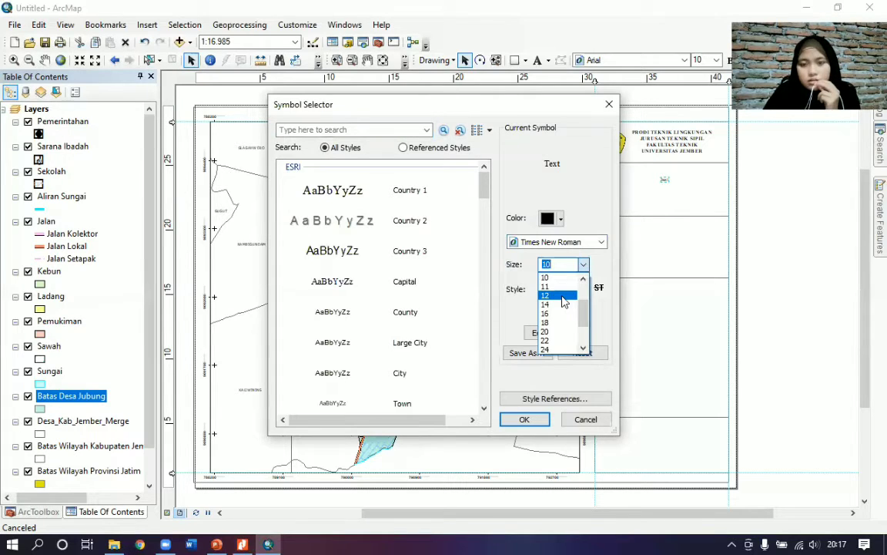
left_click(566, 305)
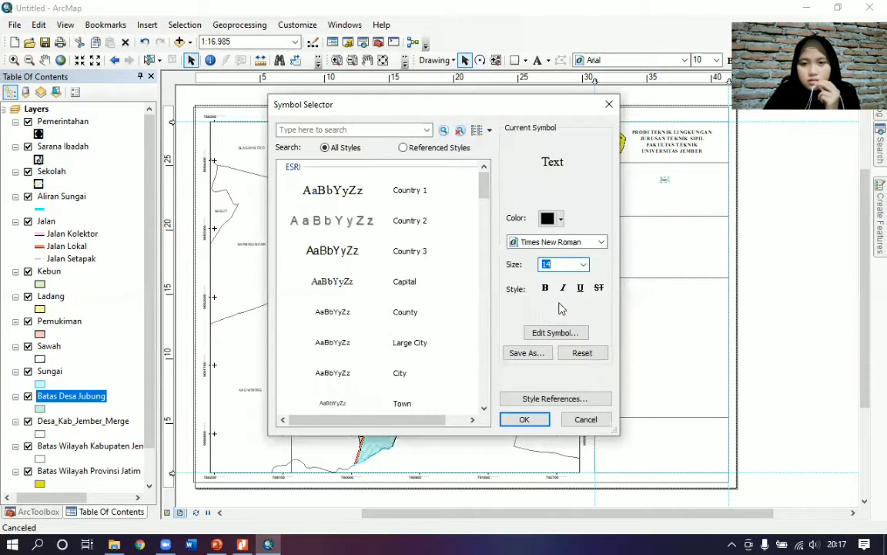
left_click(531, 419)
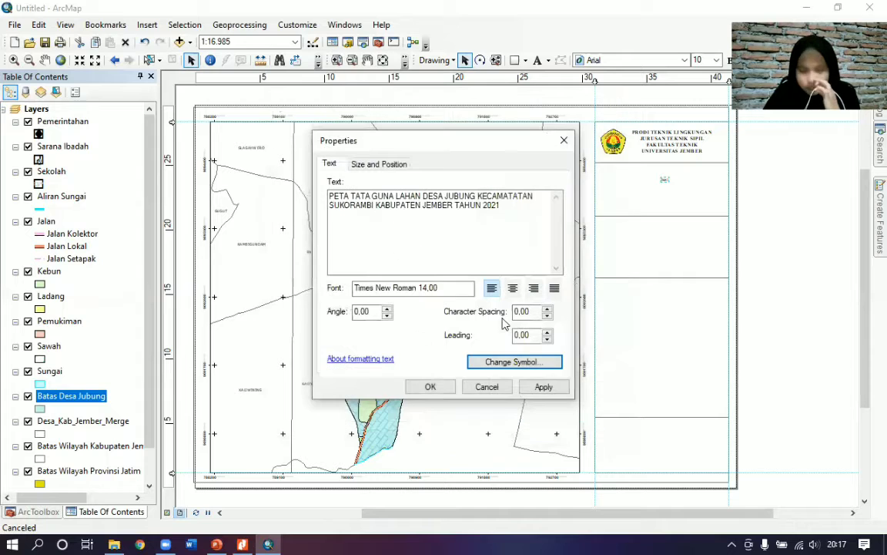
left_click(513, 288)
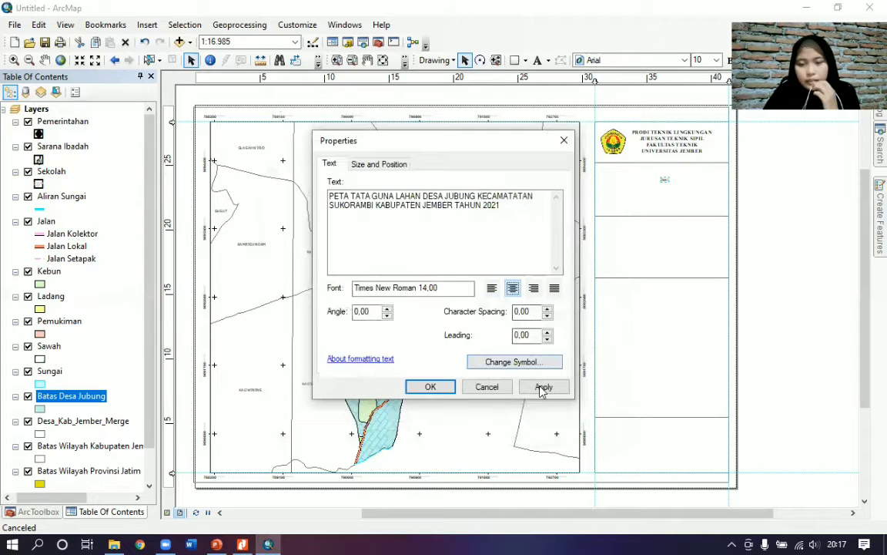
left_click(542, 387)
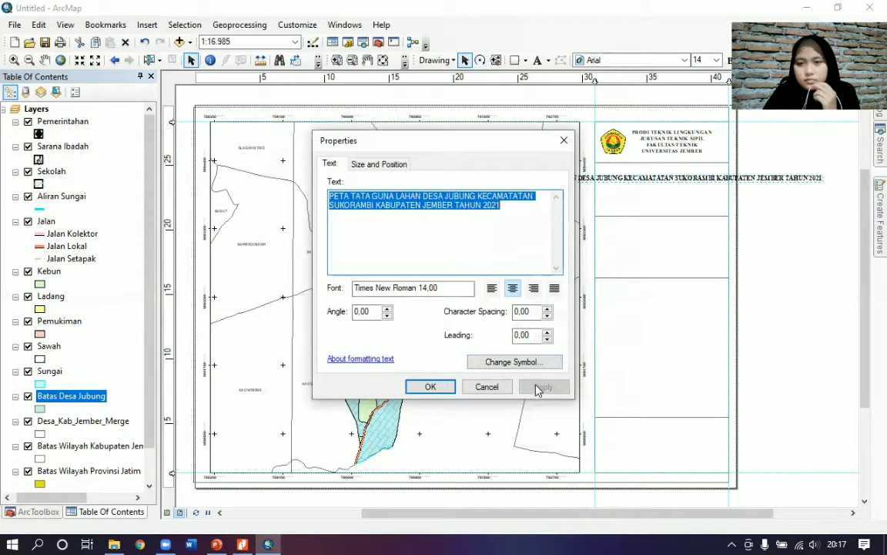
- Break the map title into three lines, starting new lines at "KECAMATATAN" and "TAHUN 2021", and apply the change
left_click(534, 195)
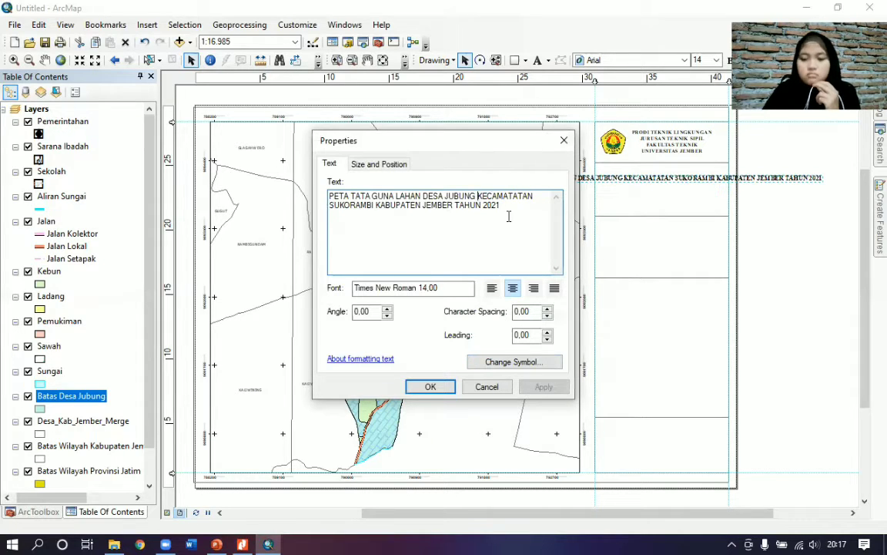
key("Return")
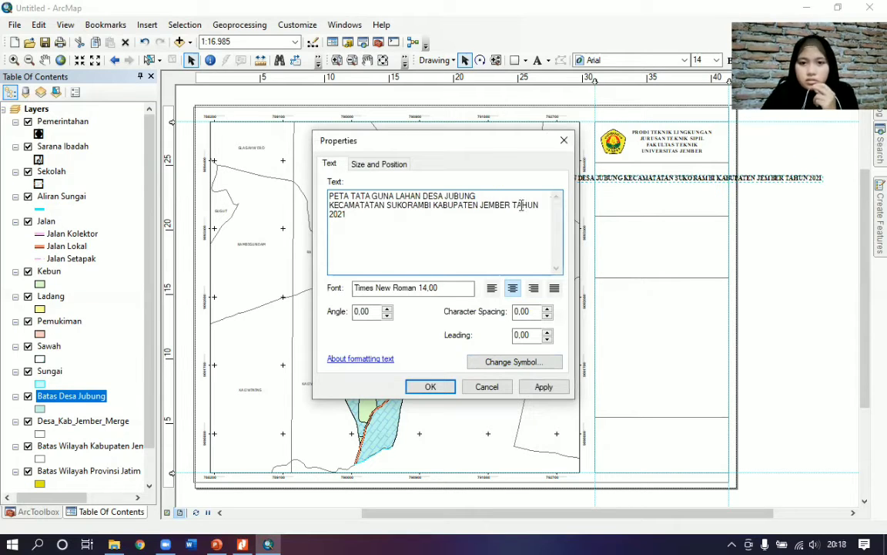
key("Return")
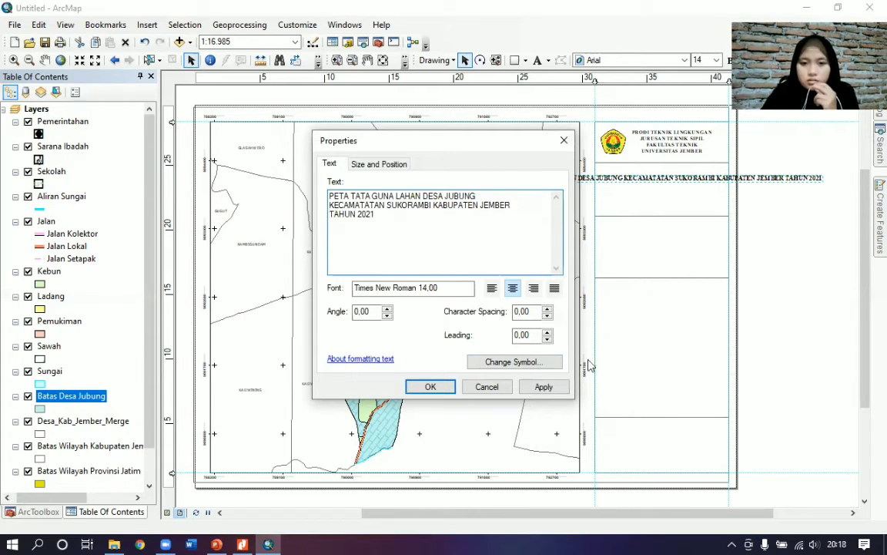
left_click(543, 386)
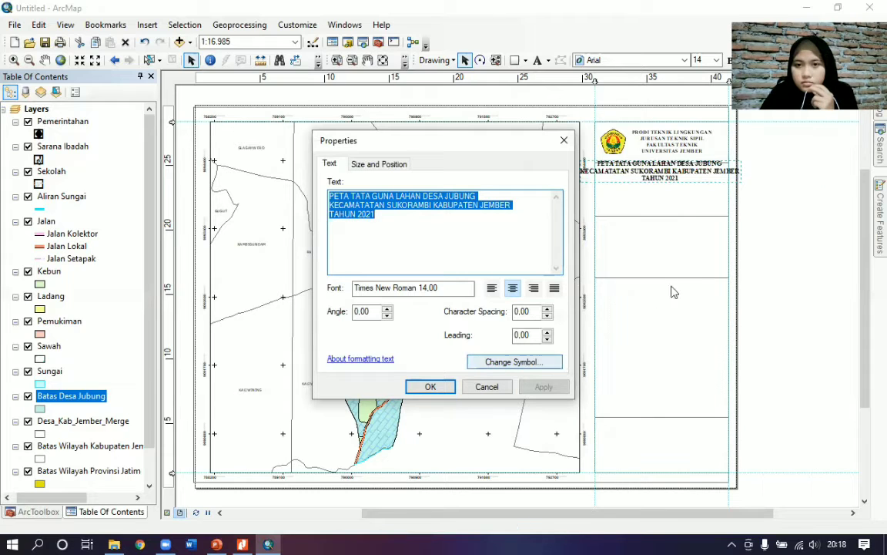
- Reduce the map title's font size to 12 and apply it
left_click(436, 208)
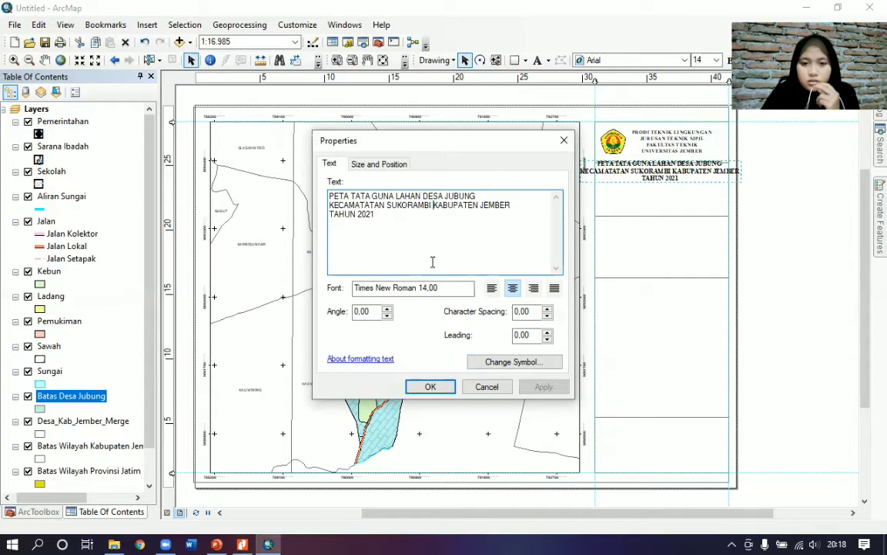
left_click(543, 361)
left_click(497, 362)
left_click(584, 265)
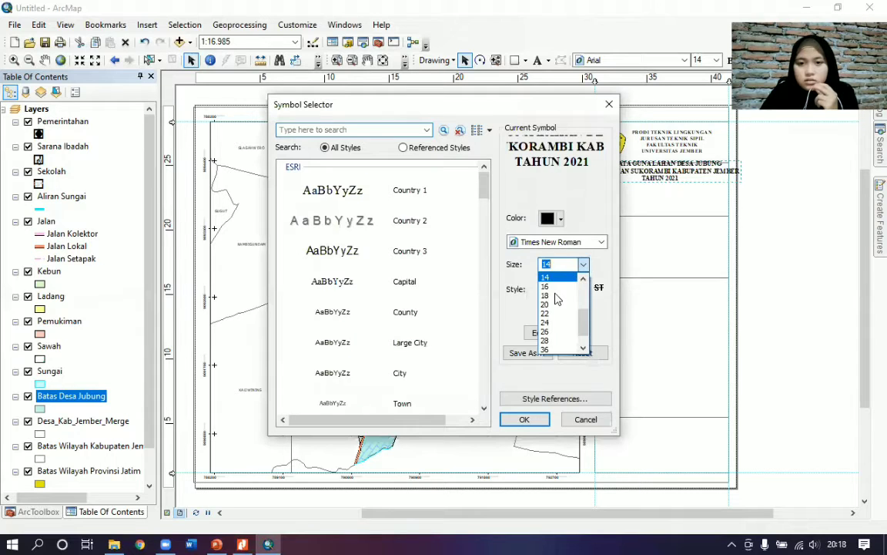
scroll(555, 315, "up", 2)
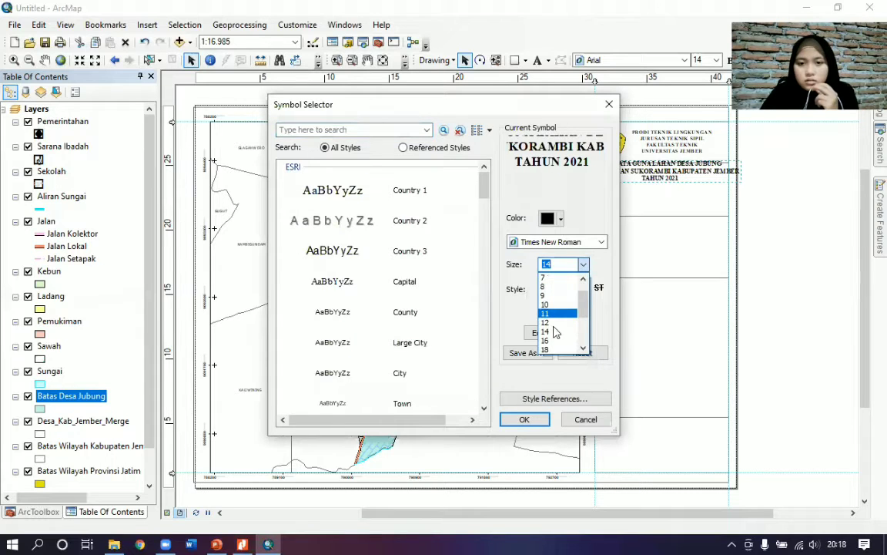
left_click(547, 321)
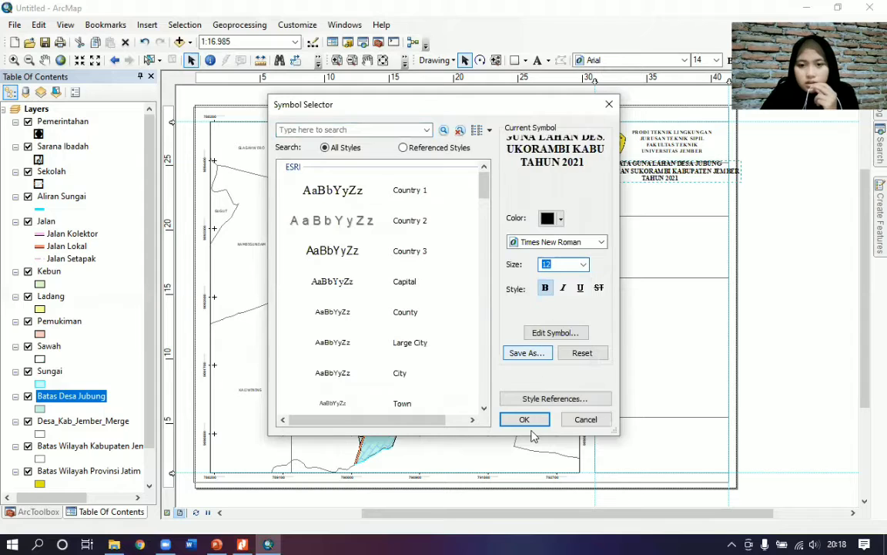
left_click(526, 420)
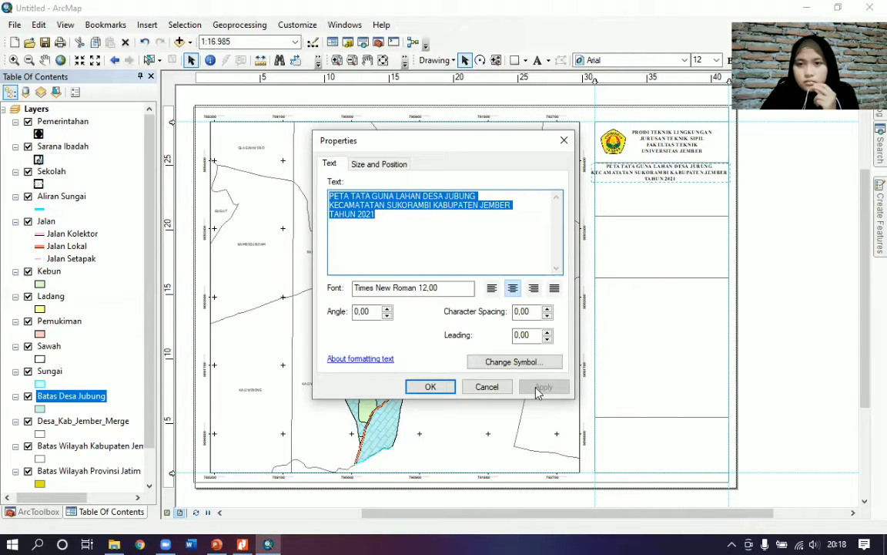
- Start a new line at "KABUPATEN JEMBER" in the map title and apply the four-line text
left_click(420, 205)
left_click(435, 205)
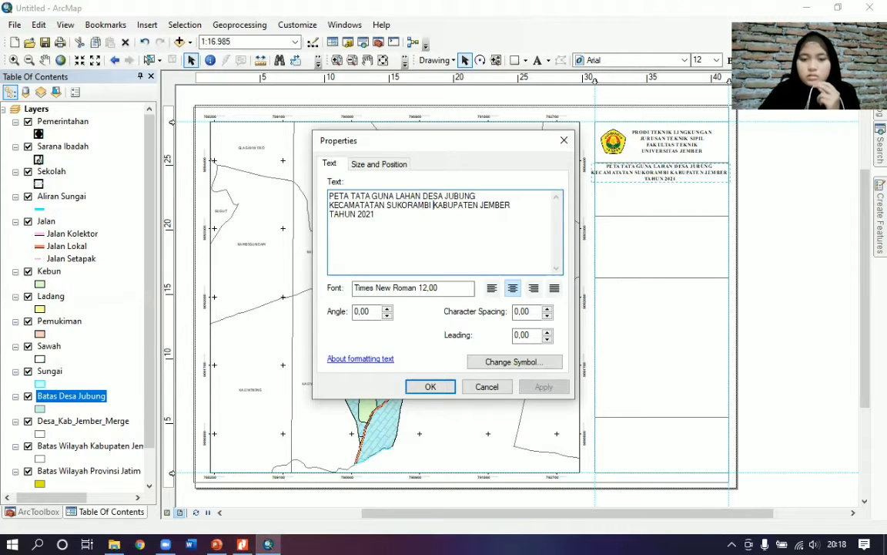
key("Return")
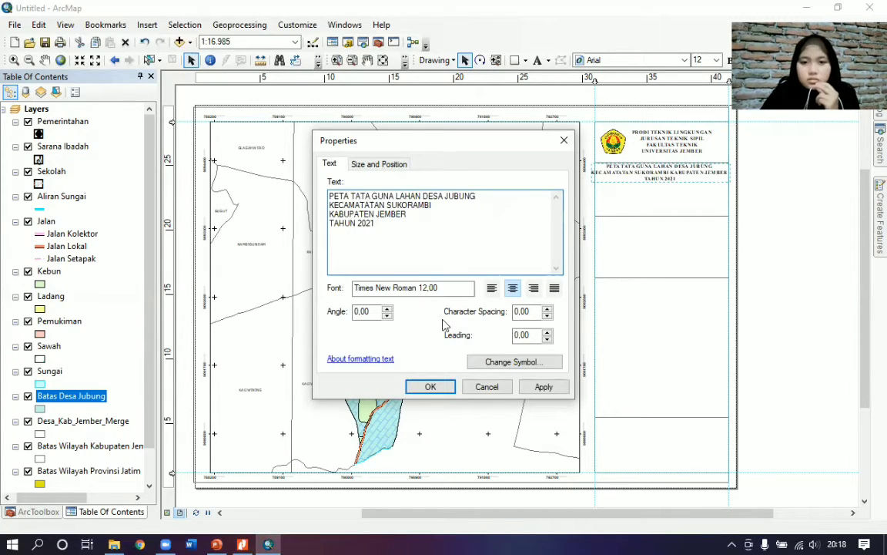
left_click(539, 387)
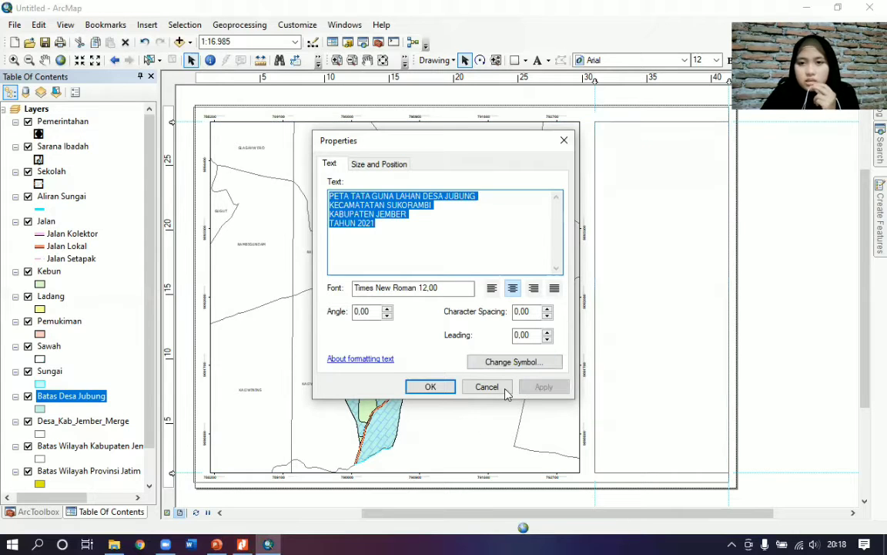
- Accept the map title text and position it within the second side-panel box, just below the box's upper edge
left_click(435, 391)
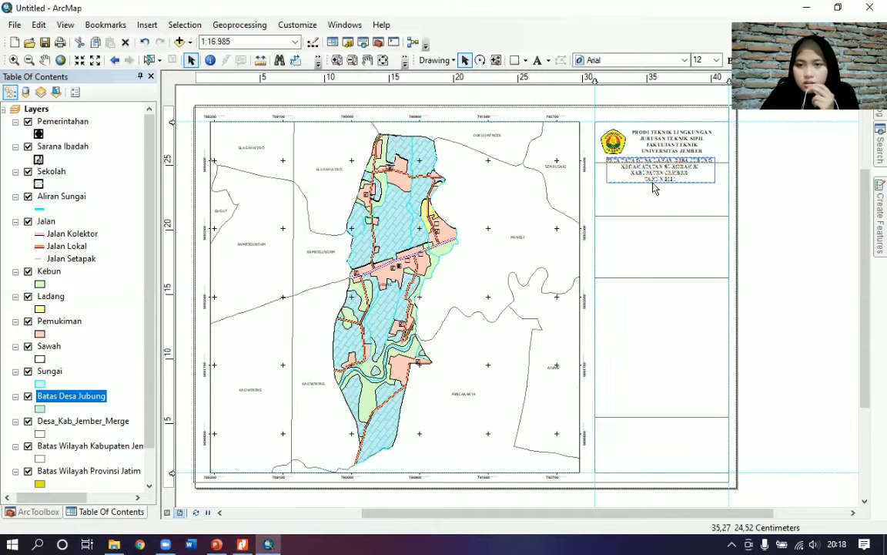
left_click_drag(654, 185, 652, 184)
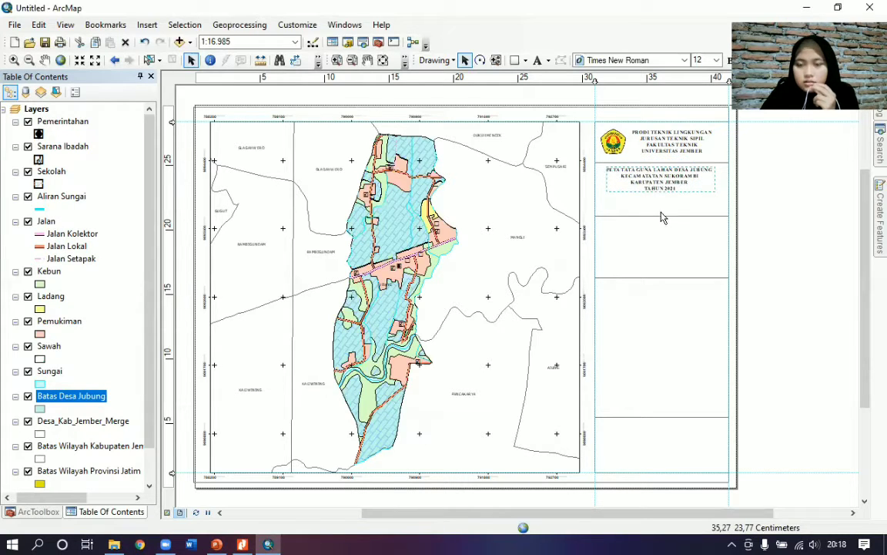
left_click_drag(656, 184, 653, 188)
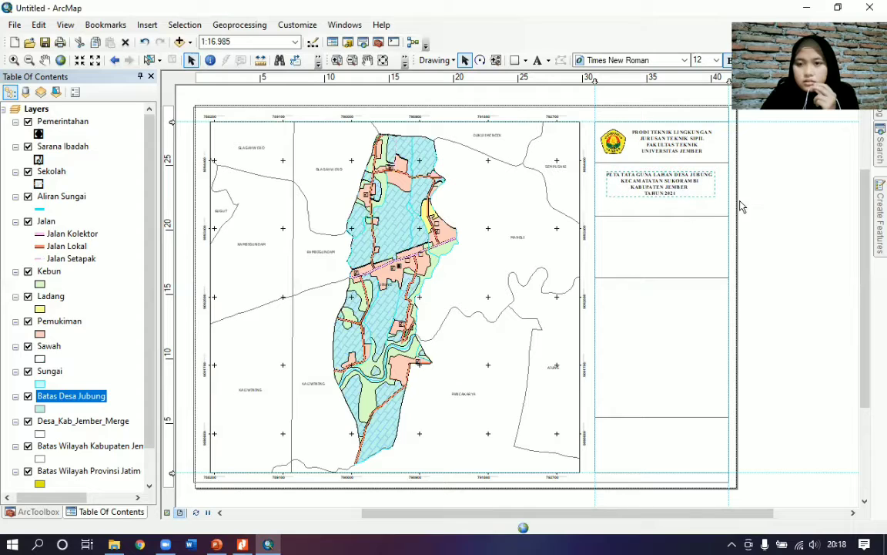
left_click(671, 210)
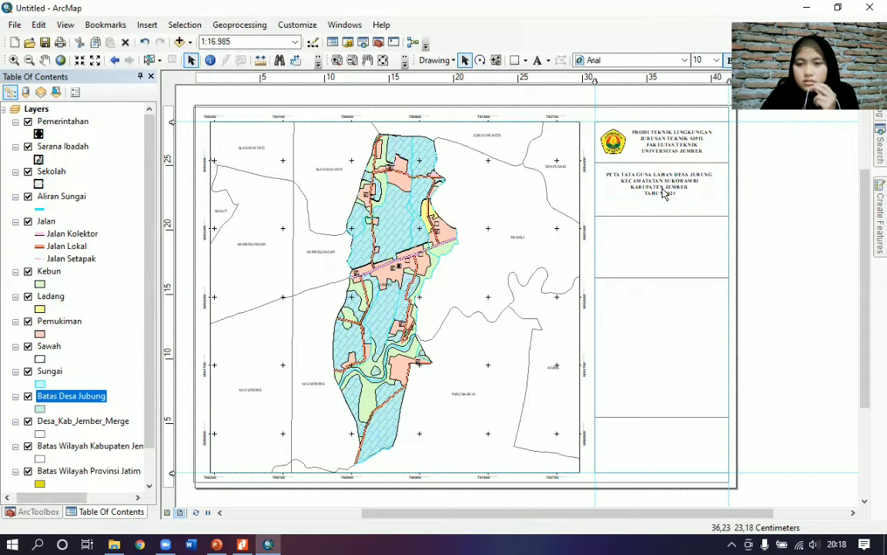
left_click_drag(667, 196, 668, 190)
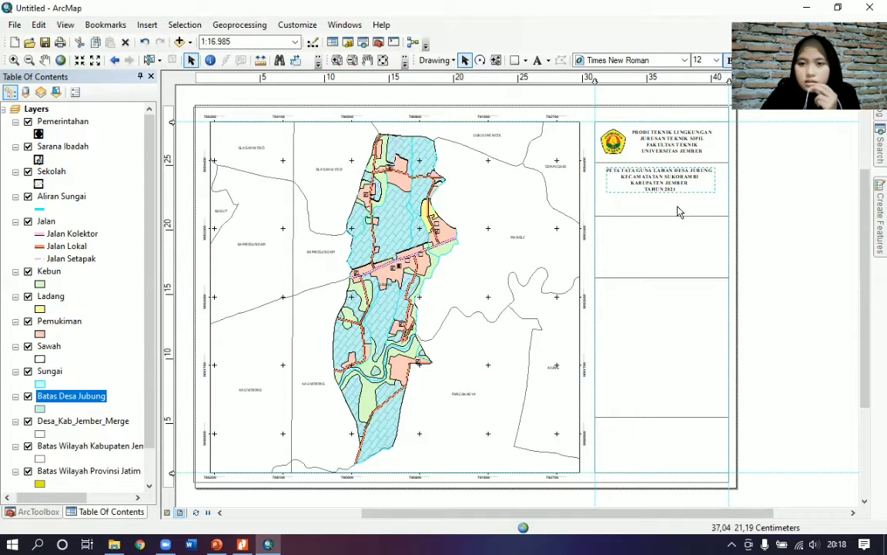
- Shorten the map title box to end just beneath the text, and extend the box below it upward to meet the new edge
left_click(660, 210)
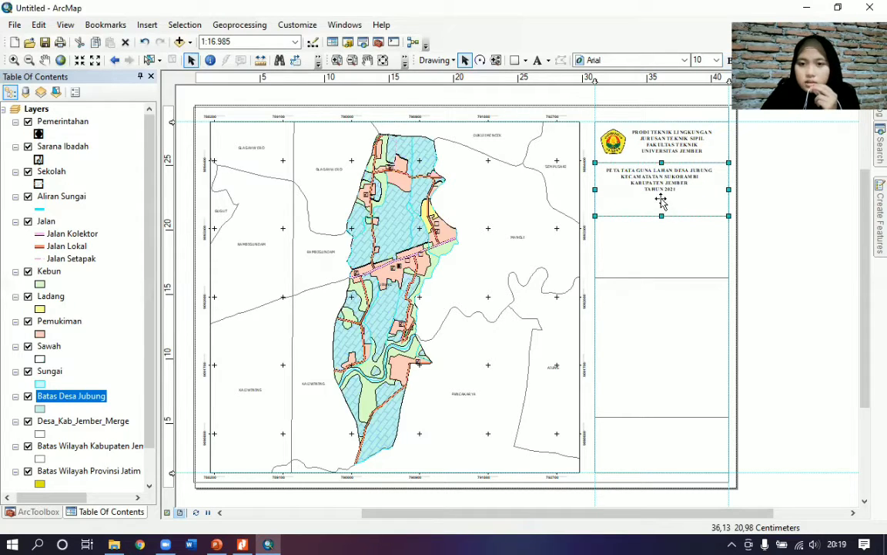
left_click_drag(660, 200, 664, 200)
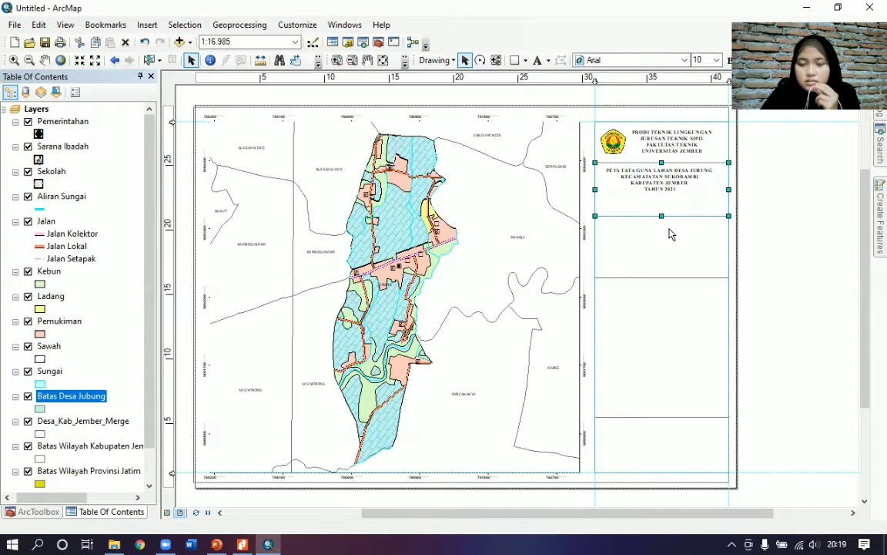
left_click(660, 224)
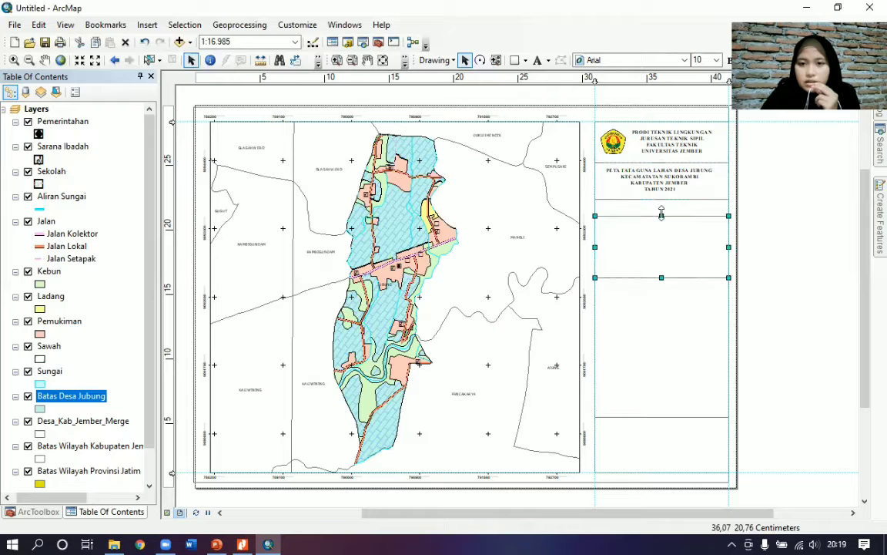
left_click_drag(664, 213, 663, 199)
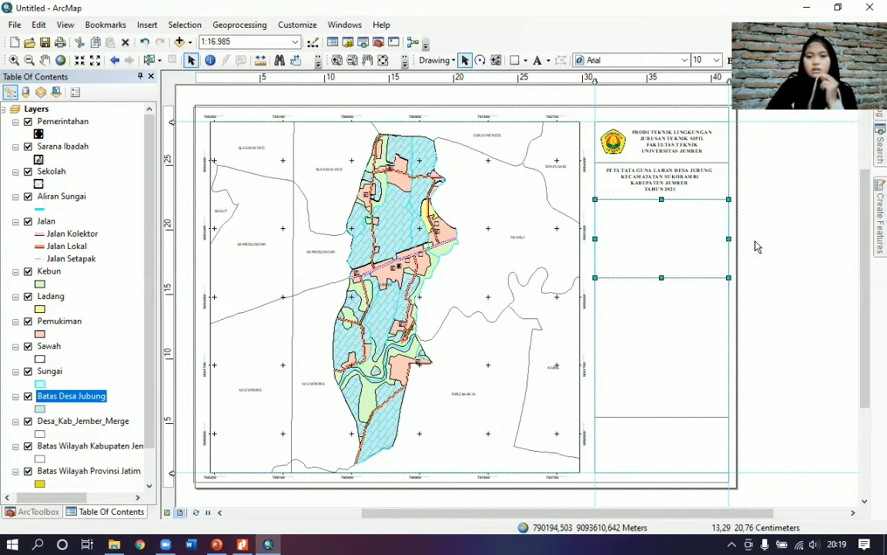
left_click(801, 245)
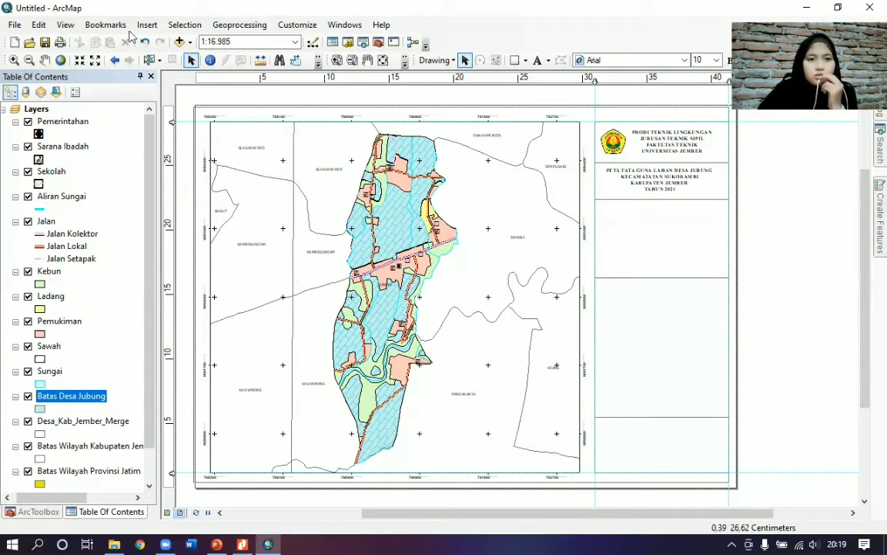
- Insert a new data frame, then shrink and position it inside the side-panel box below the map title
left_click(148, 26)
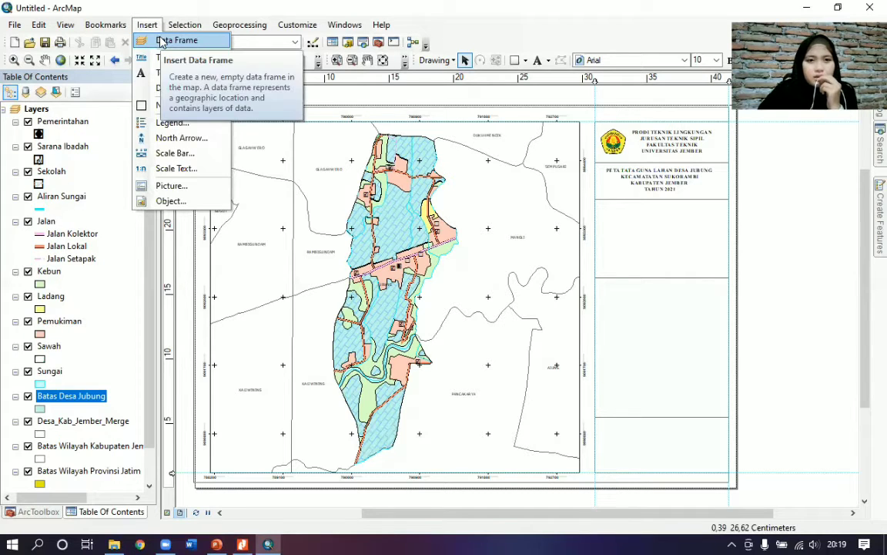
left_click(162, 40)
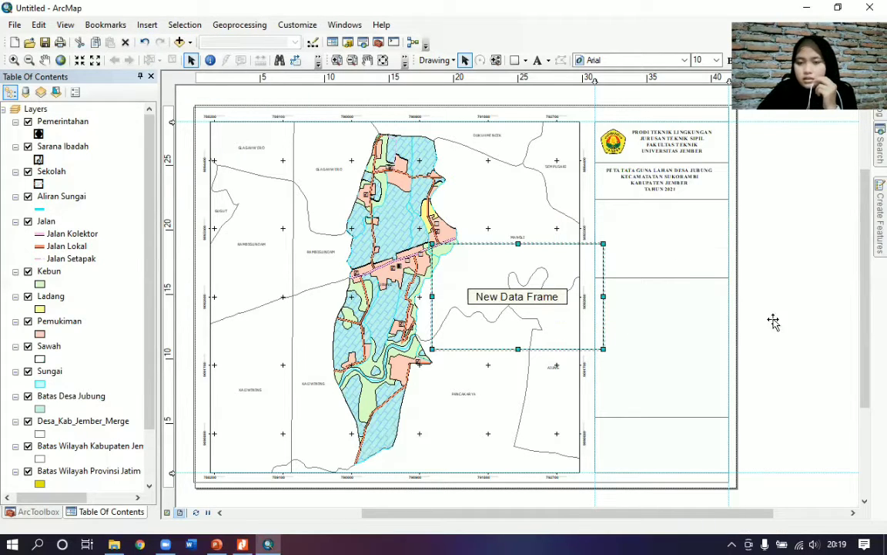
left_click_drag(783, 324, 744, 293)
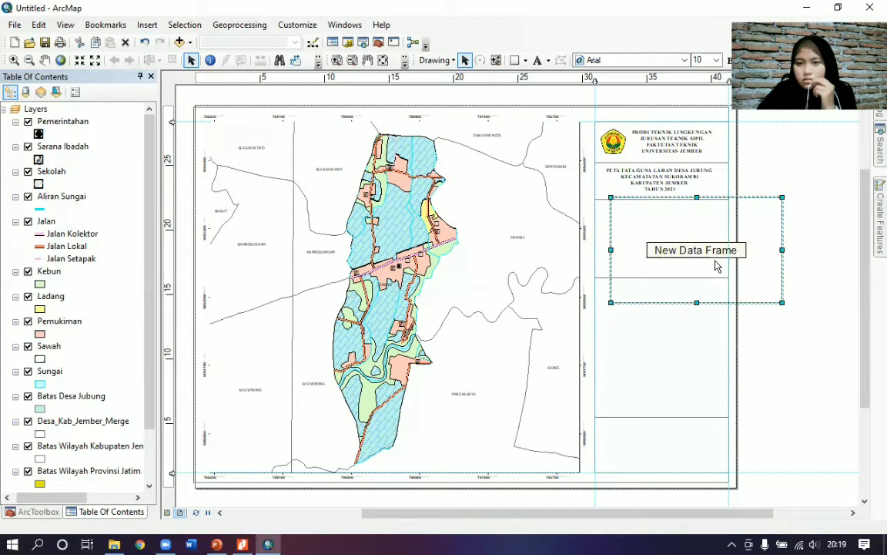
left_click_drag(782, 303, 730, 265)
left_click_drag(685, 239, 669, 244)
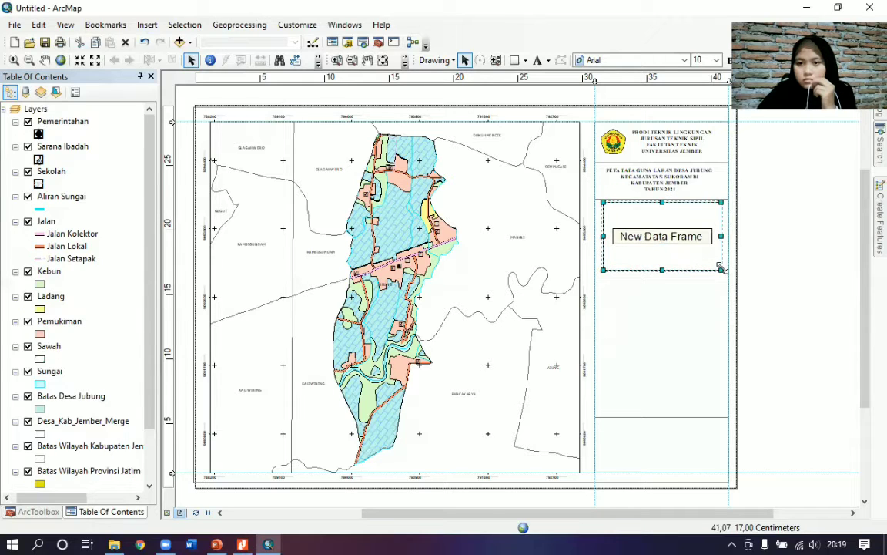
mouse_move(715, 265)
left_mouse_down()
mouse_move(704, 248)
mouse_move(717, 255)
left_mouse_up()
mouse_move(677, 232)
left_mouse_down()
mouse_move(683, 241)
mouse_move(679, 221)
mouse_move(679, 229)
left_mouse_up()
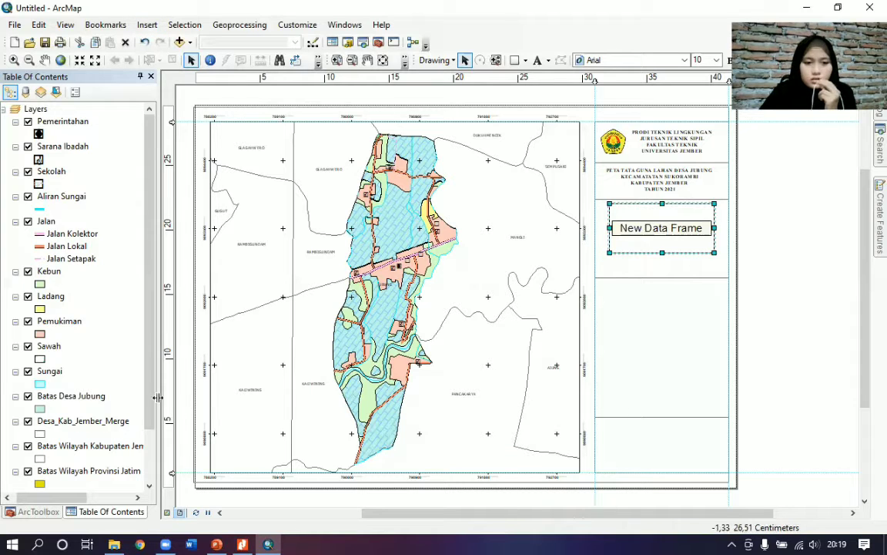
- Copy the BATAS KABUPATEN KOTA DESEMBER 2019 DUKCAPIL layer from the main frame into the new data frame
scroll(122, 416, "down", 2)
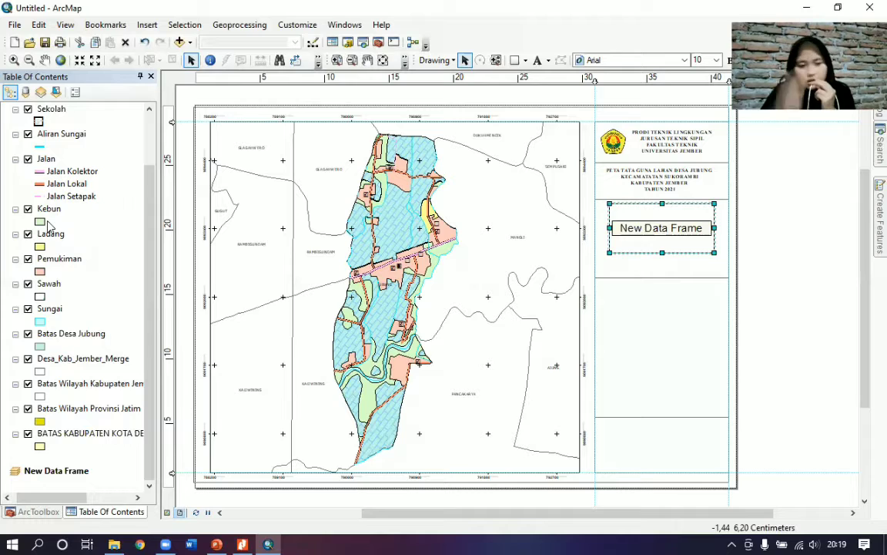
left_click(67, 473)
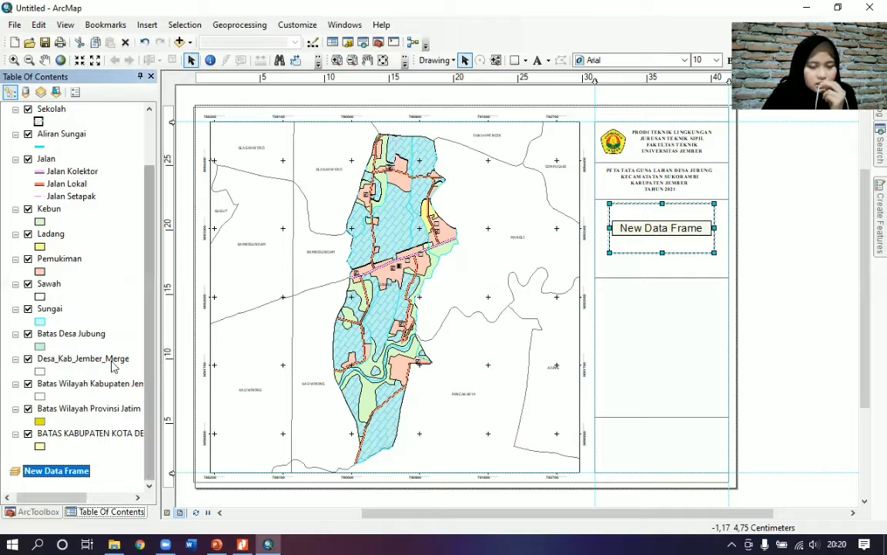
left_click(74, 339)
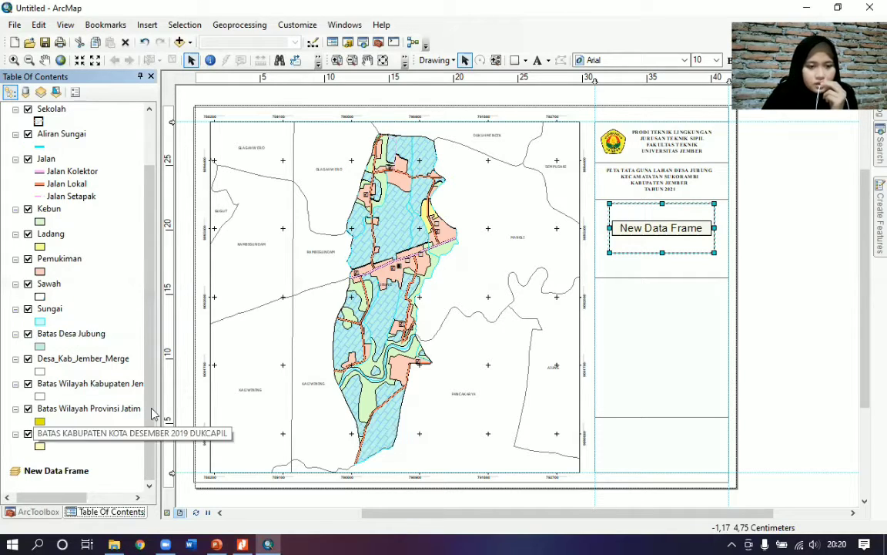
left_click(75, 435)
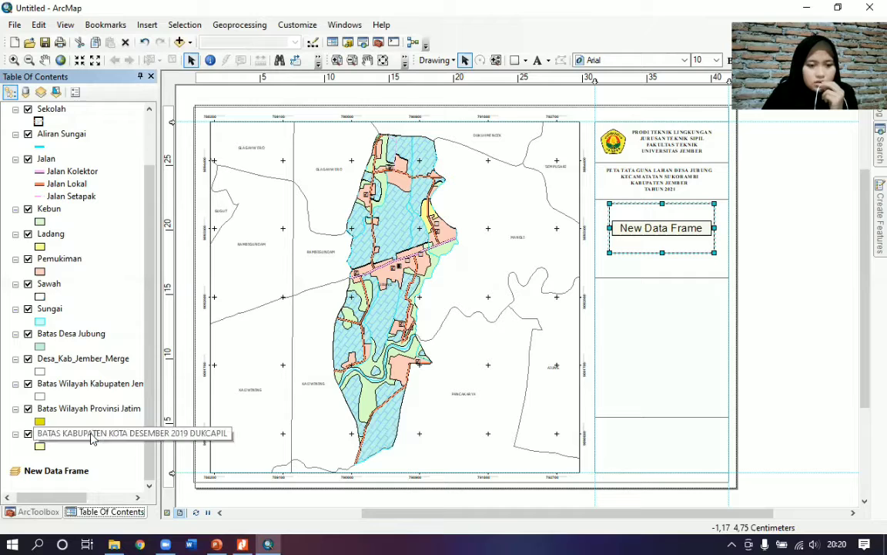
right_click(91, 437)
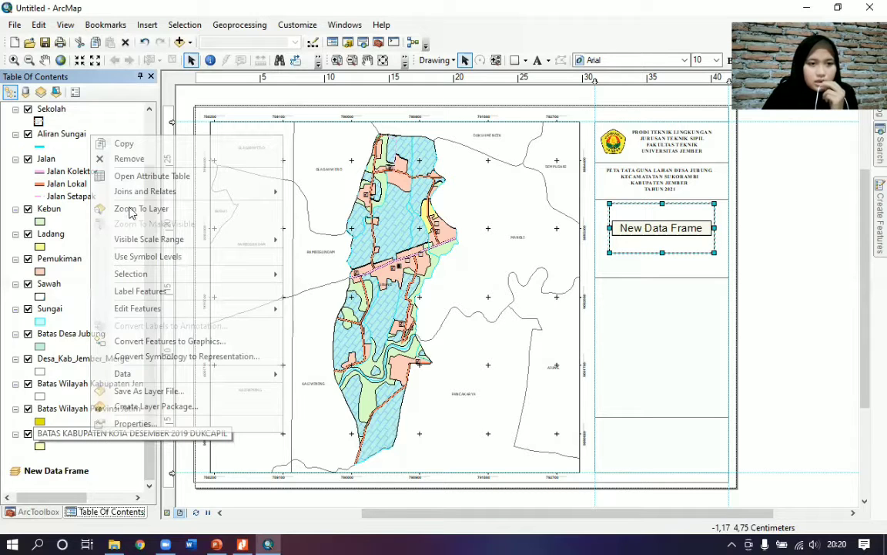
left_click(124, 144)
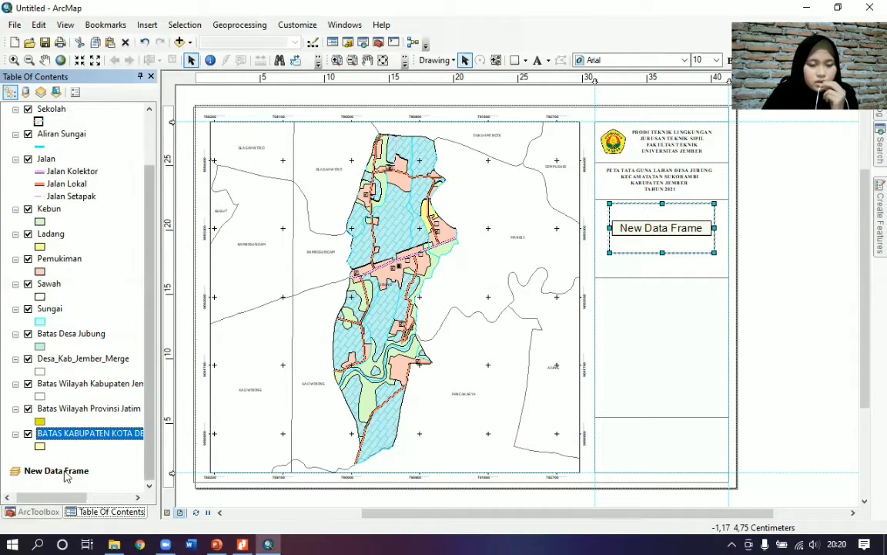
right_click(63, 469)
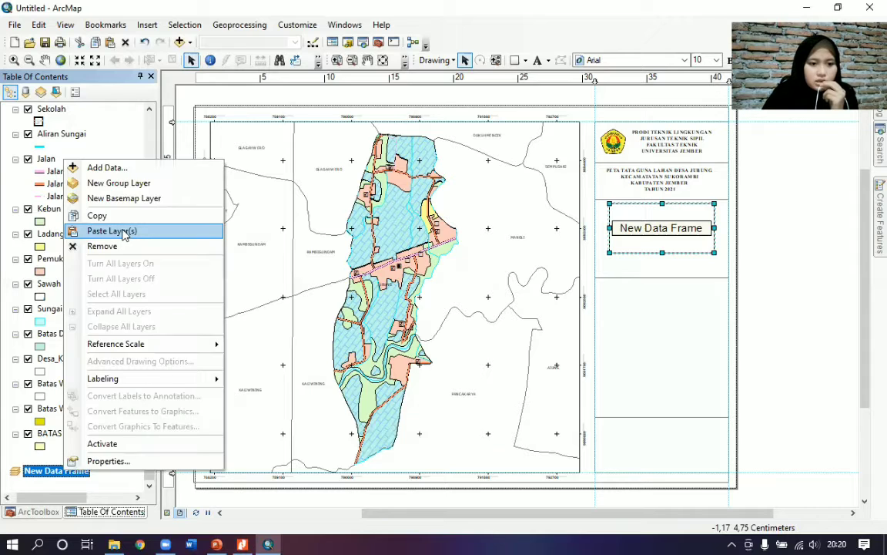
left_click(111, 231)
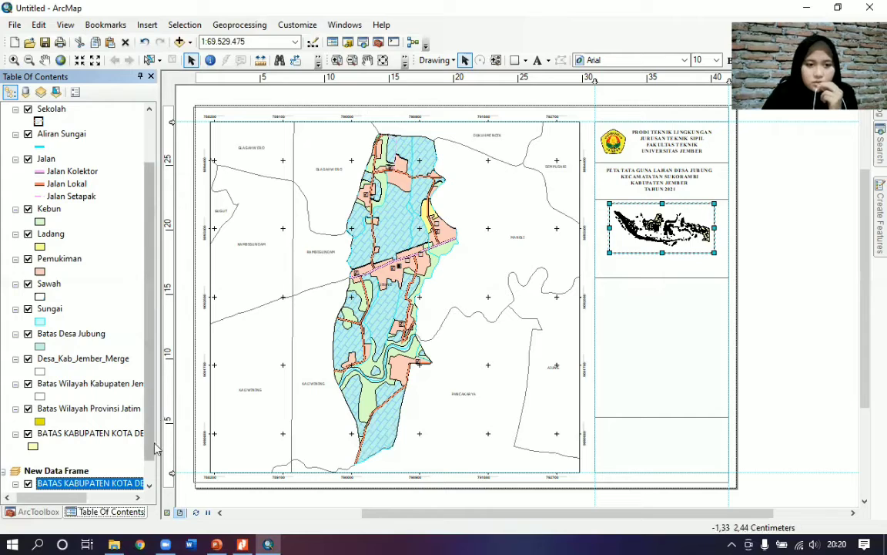
- Copy the Batas Wilayah Provinsi Jatim layer from the main frame into the new data frame
scroll(87, 390, "down", 1)
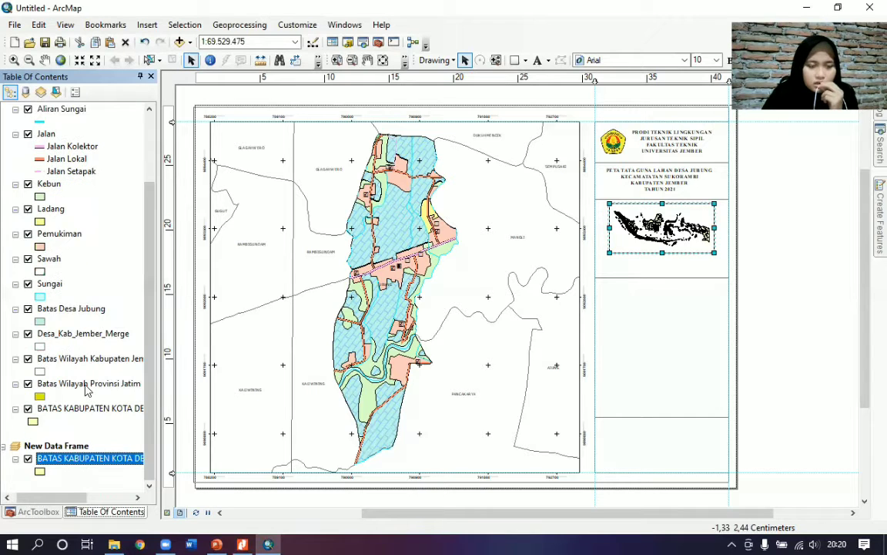
left_click(87, 383)
right_click(86, 385)
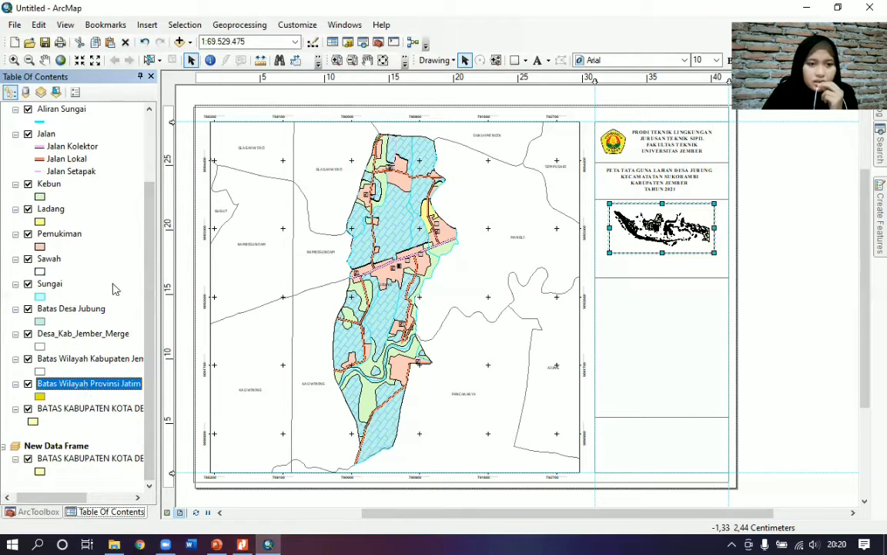
left_click(132, 95)
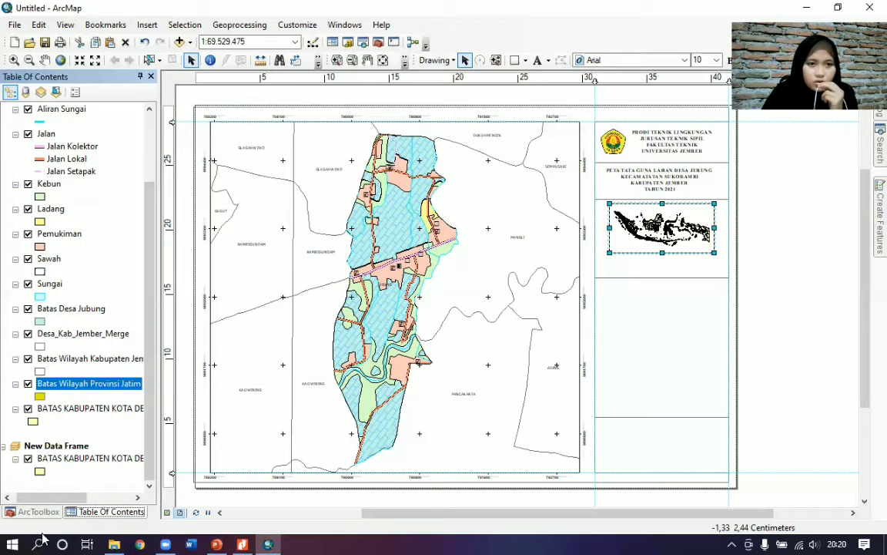
right_click(72, 445)
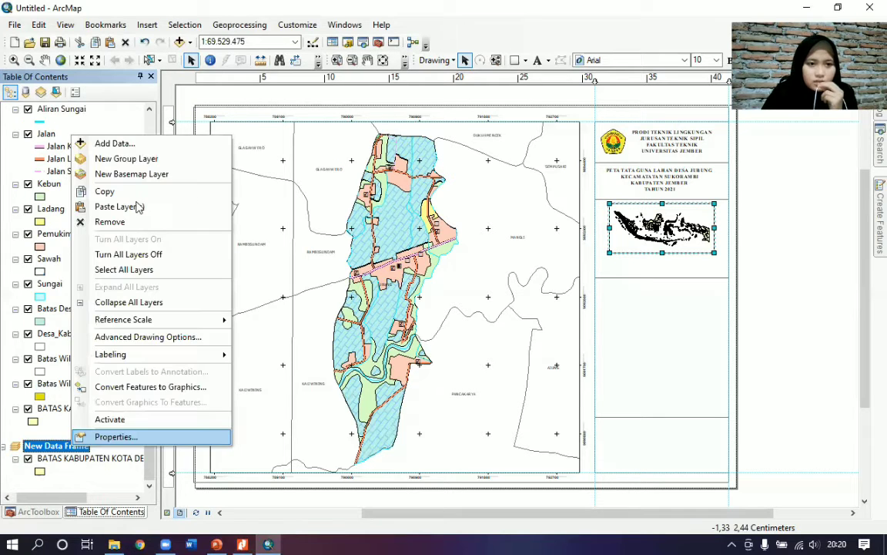
left_click(109, 418)
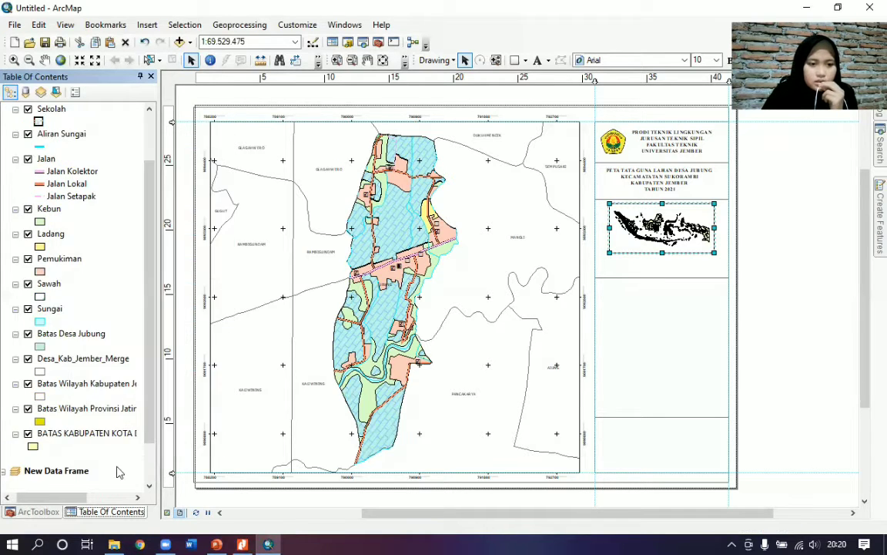
key("ctrl+v")
- Copy the Batas Wilayah Kabupaten Jember layer from the main frame into the new data frame
scroll(82, 456, "down", 2)
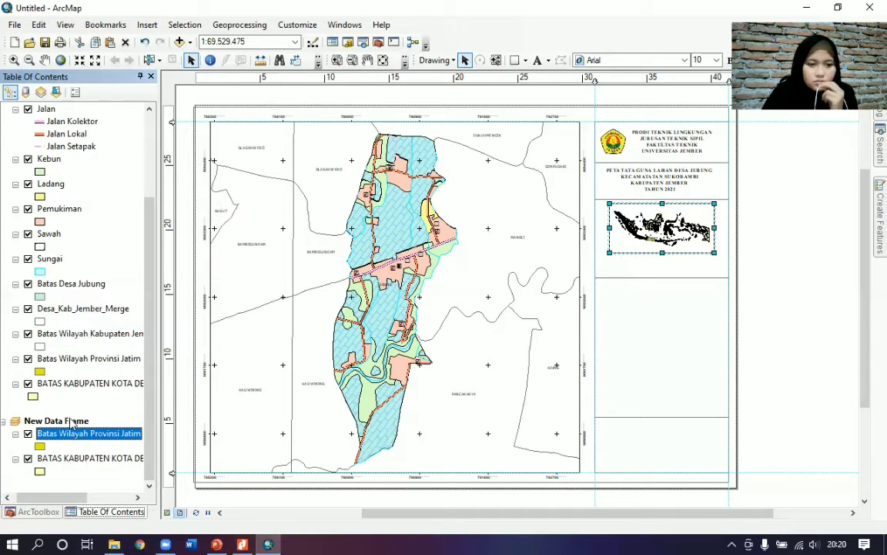
right_click(68, 341)
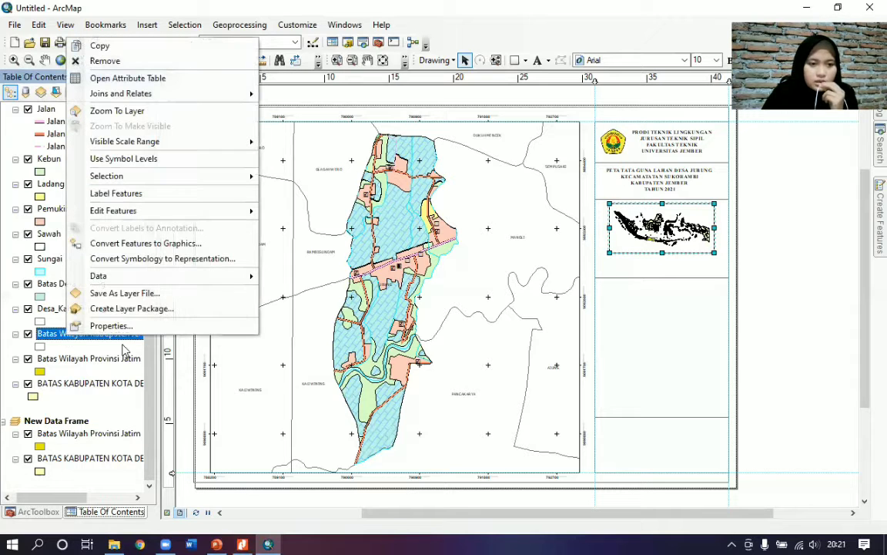
left_click(9, 478)
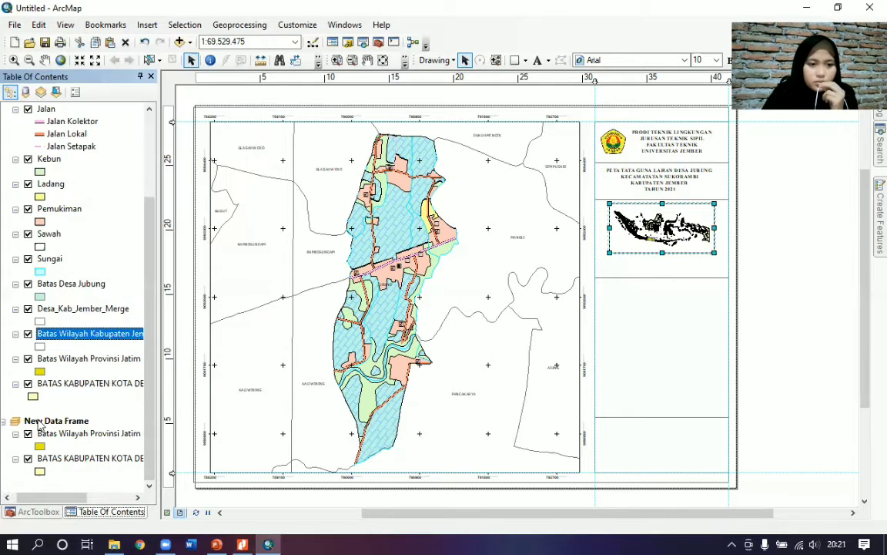
right_click(42, 424)
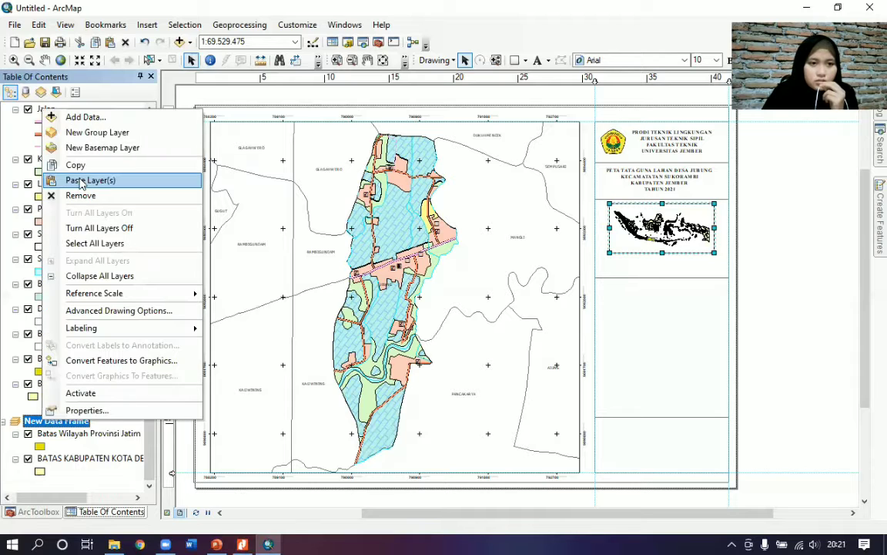
left_click(80, 181)
- Copy the Batas Desa Jubung layer from the main frame into the new data frame
left_click_drag(150, 413, 153, 480)
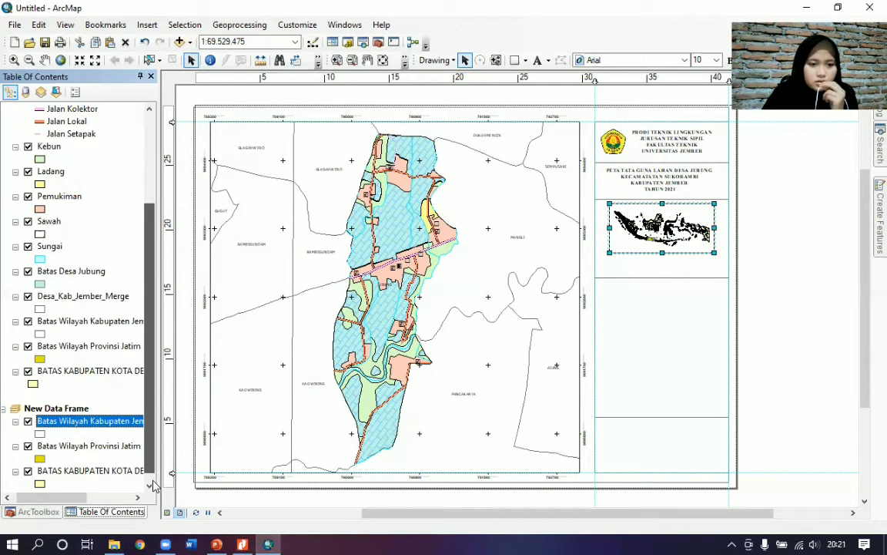
scroll(74, 308, "down", 1)
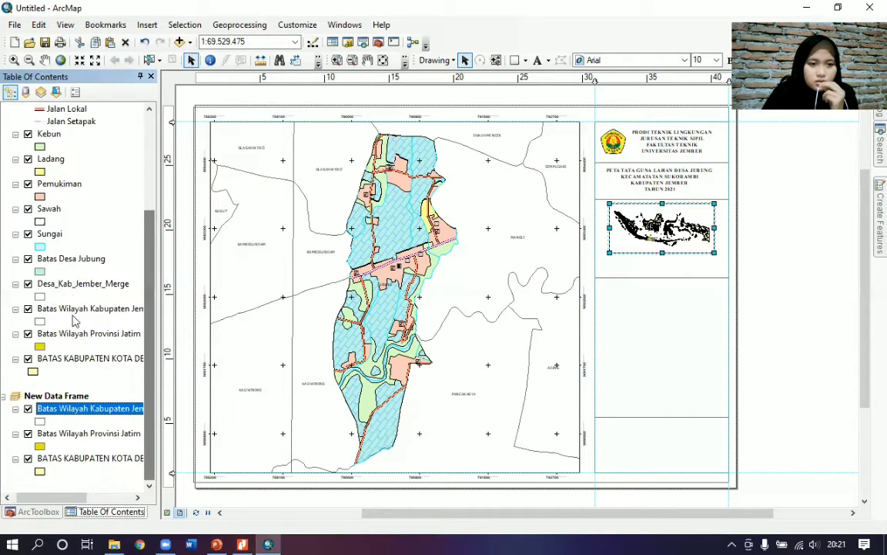
left_click(63, 259)
right_click(85, 265)
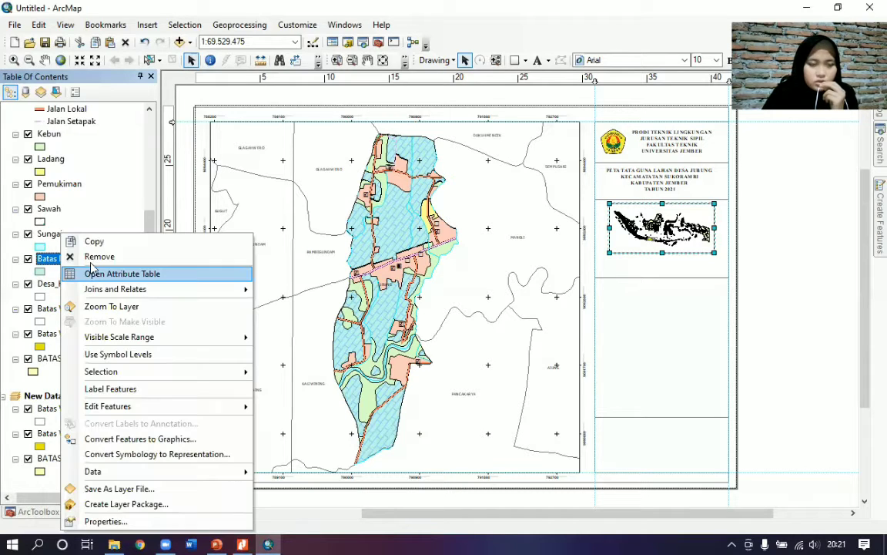
left_click(60, 355)
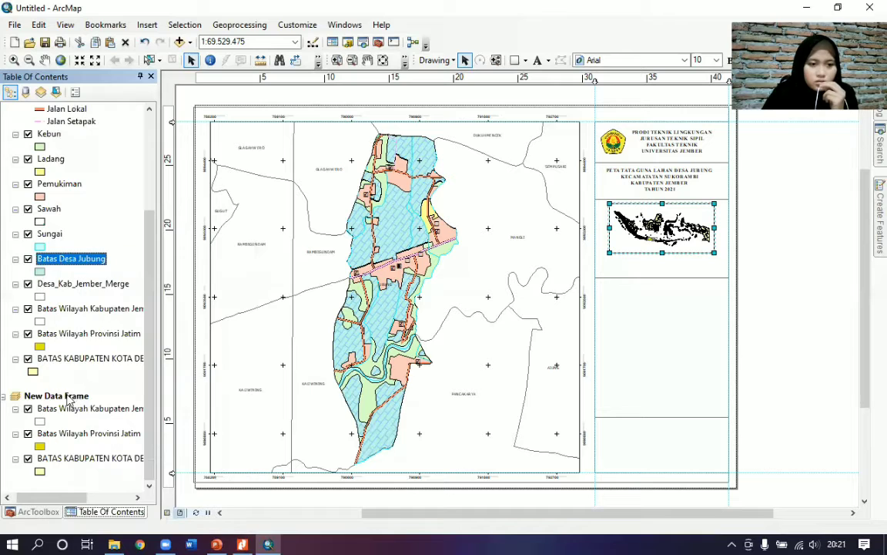
right_click(68, 396)
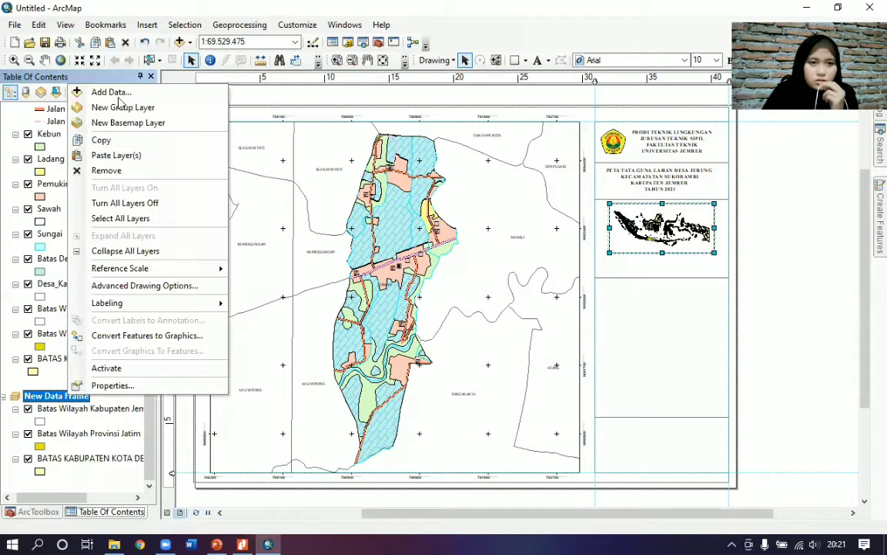
left_click(120, 155)
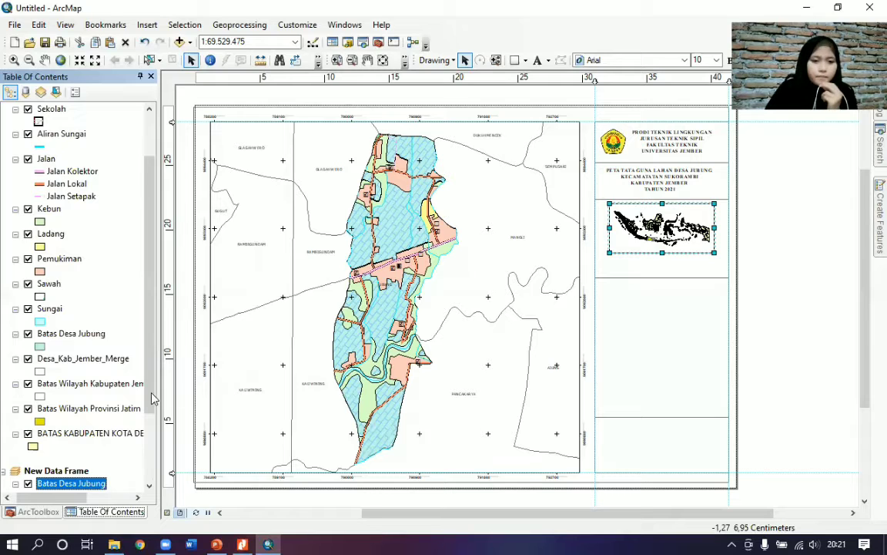
- Show the new data frame in data view, zoom to its Batas Desa Jubung layer, and reposition the map around the Jember area
scroll(104, 416, "down", 3)
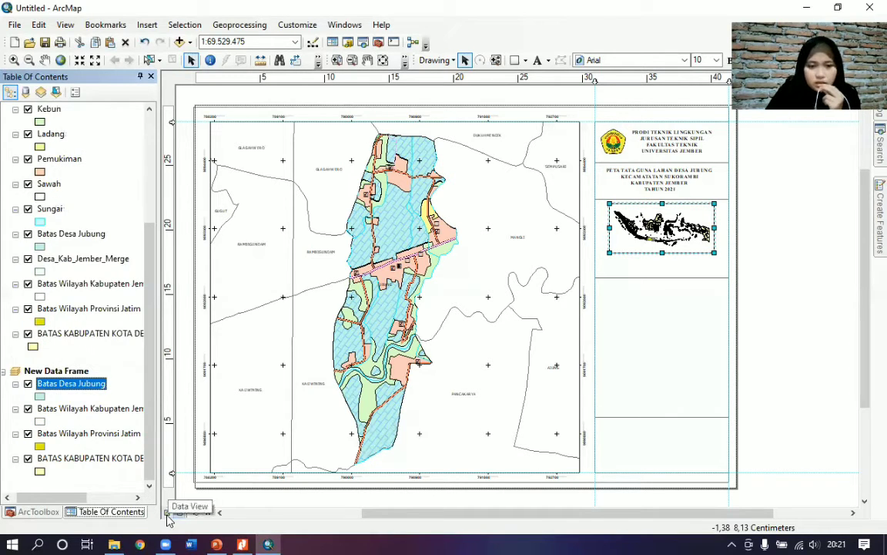
left_click(168, 513)
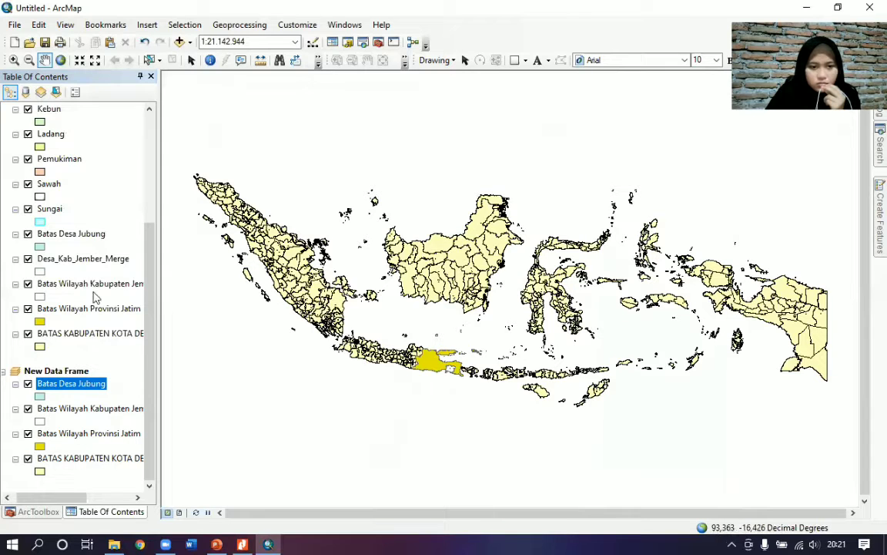
right_click(77, 385)
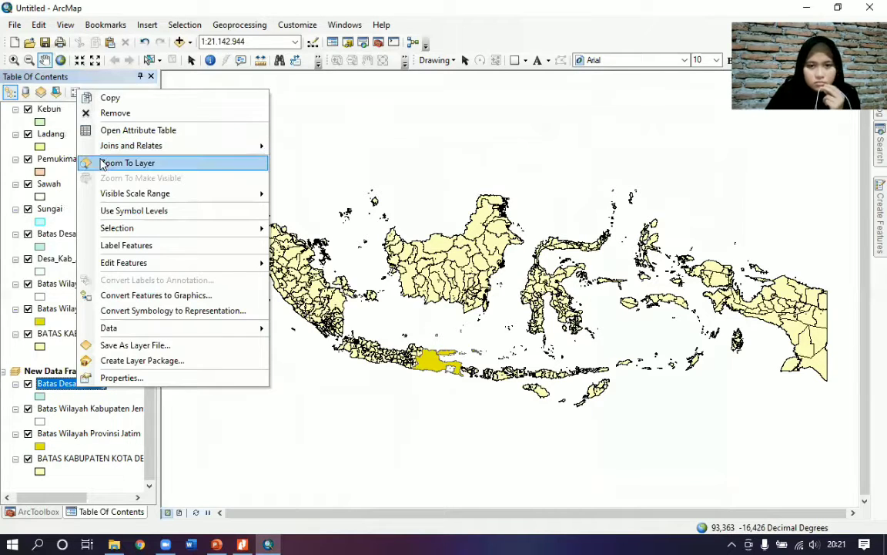
left_click(127, 162)
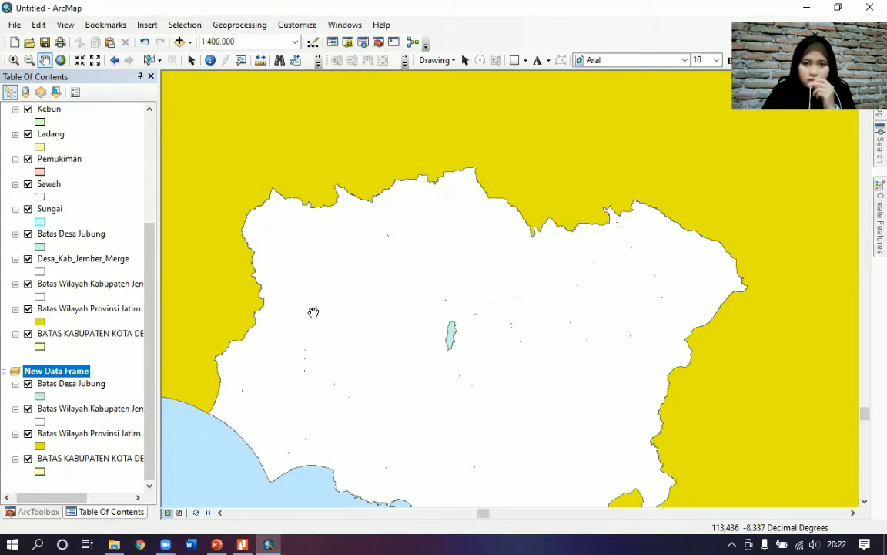
left_click_drag(313, 312, 320, 188)
mouse_move(337, 311)
left_mouse_down()
mouse_move(416, 349)
mouse_move(400, 362)
left_mouse_up()
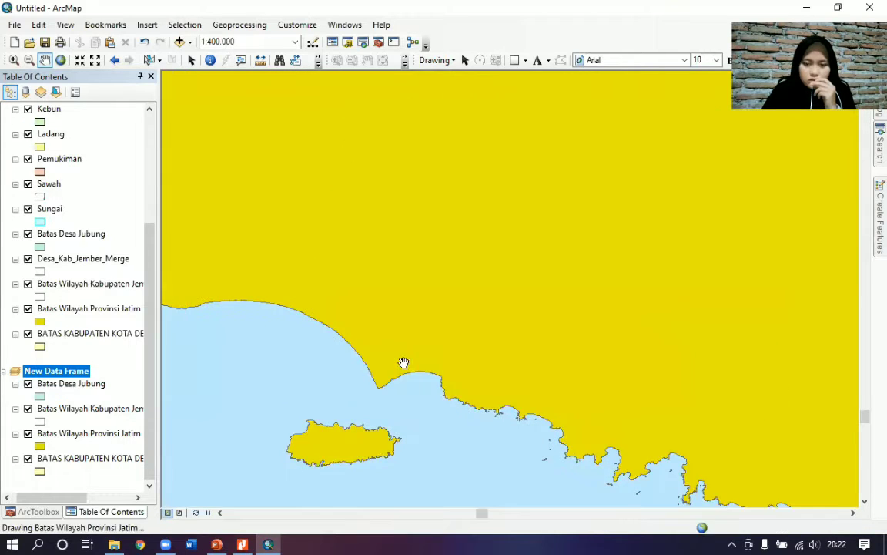
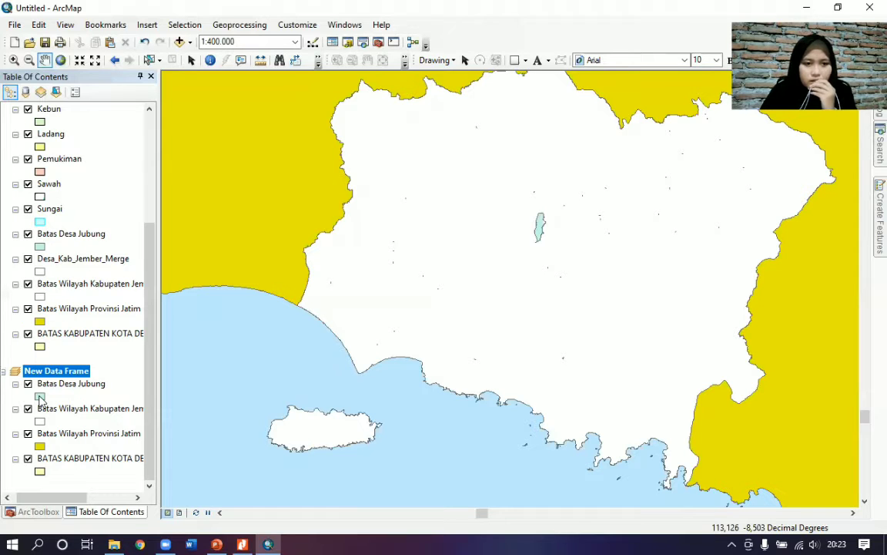
- Change the fill colour of the Batas Desa Jubung layer in New Data Frame to red
right_click(41, 398)
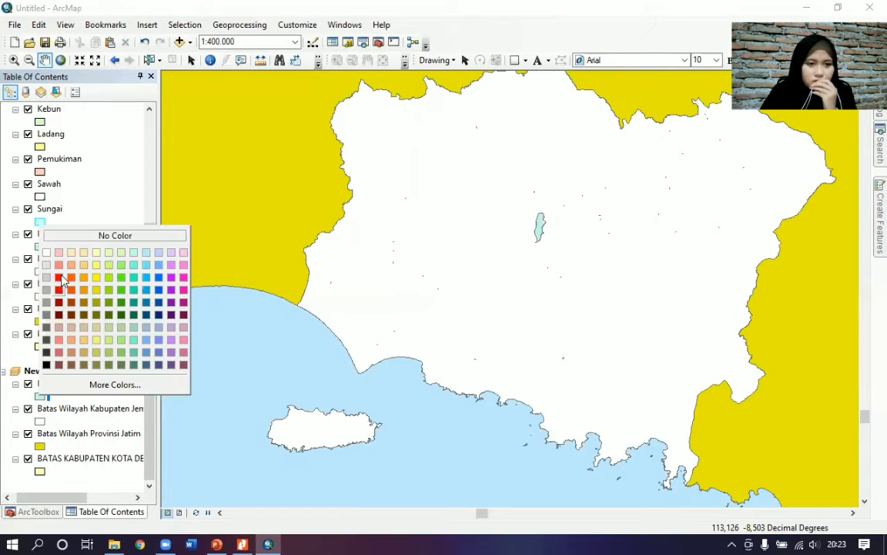
left_click(58, 278)
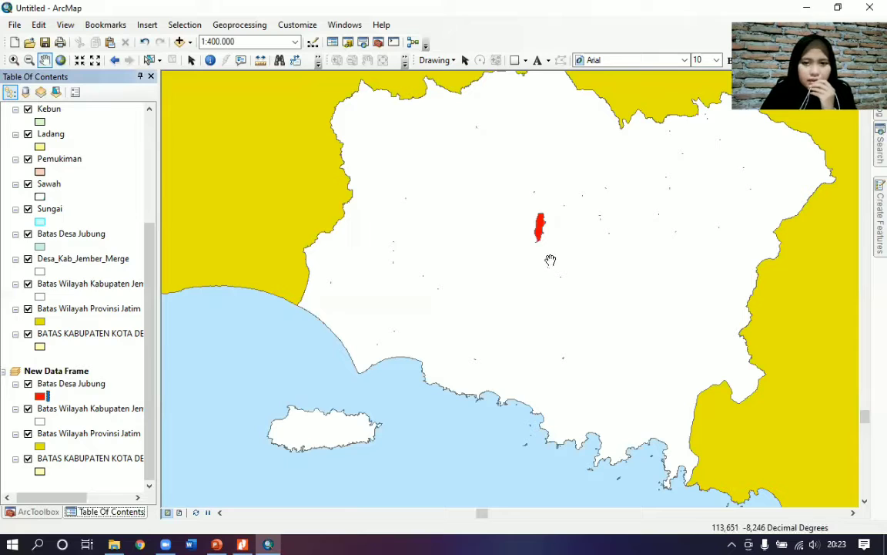
- Turn on feature labels for the BATAS KABUPATEN KOTA DESEMBER 2019 DUKCAPIL layer in New Data Frame, using KAB_KOTA as the label field
right_click(71, 437)
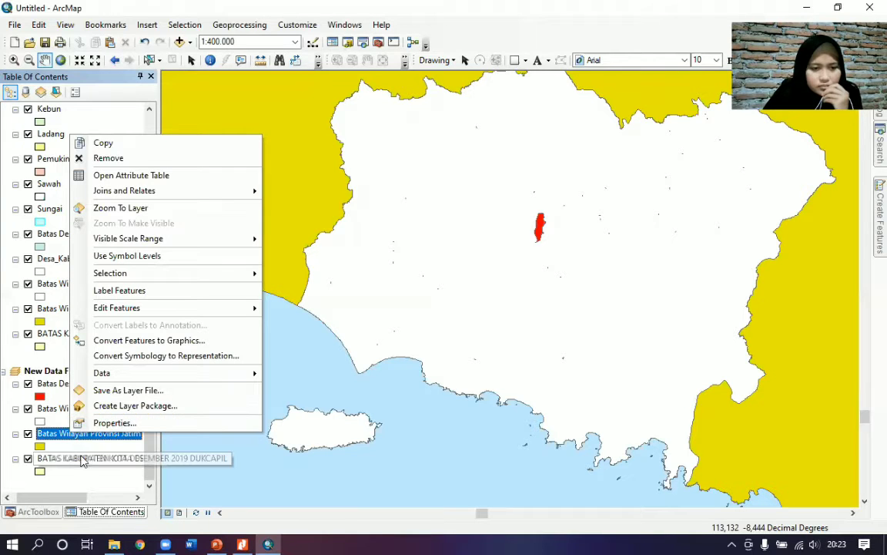
right_click(87, 463)
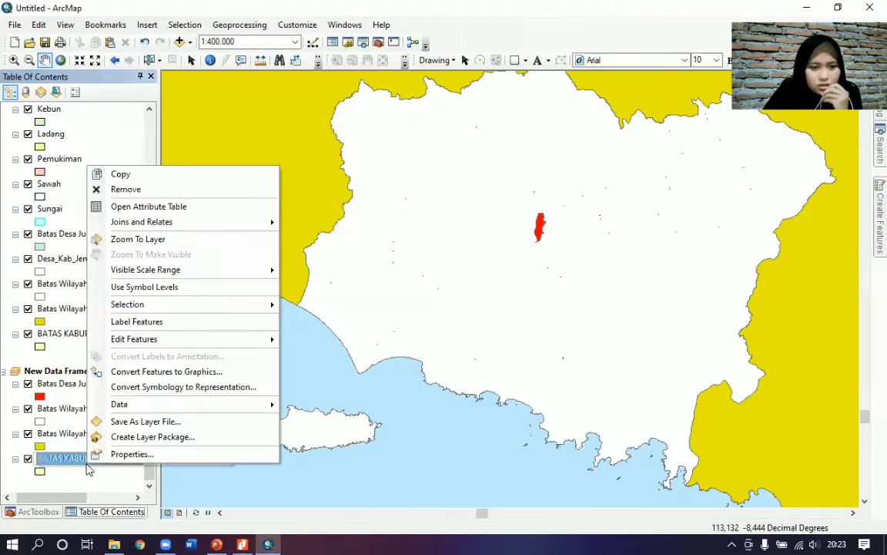
left_click(61, 458)
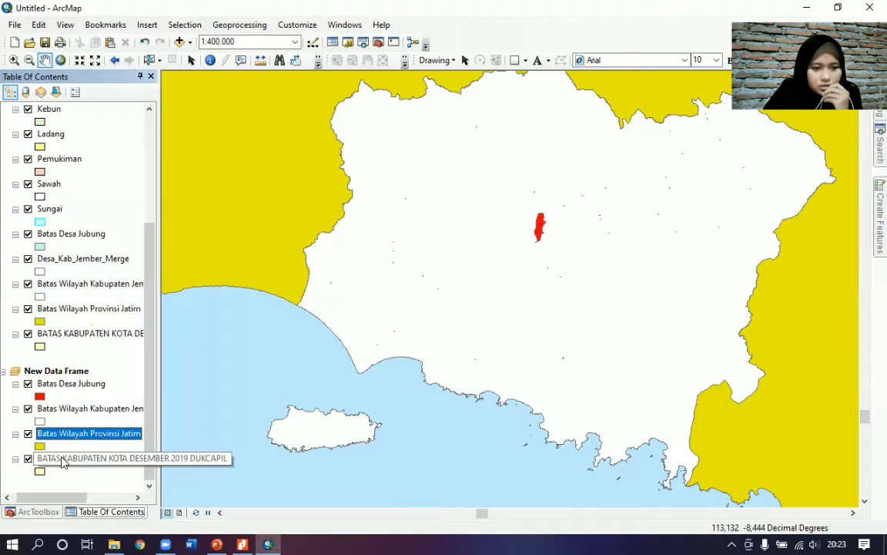
right_click(64, 460)
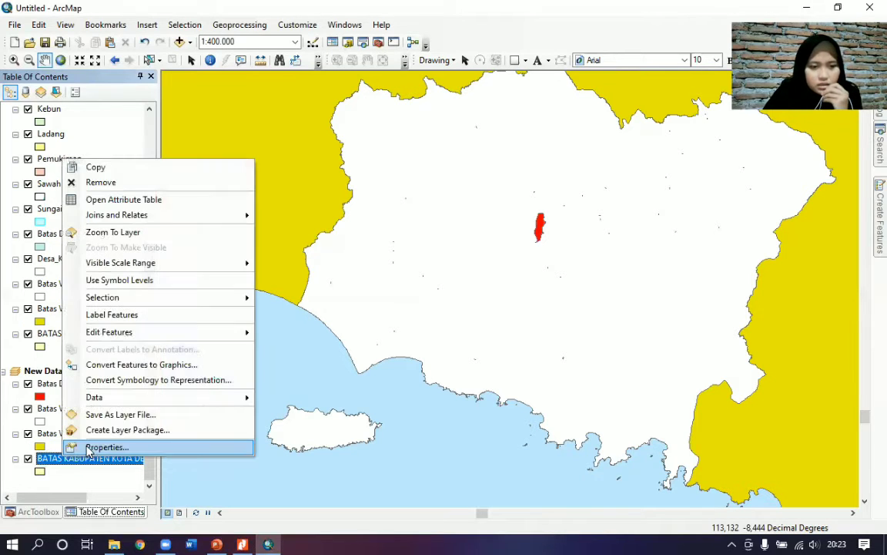
left_click(88, 449)
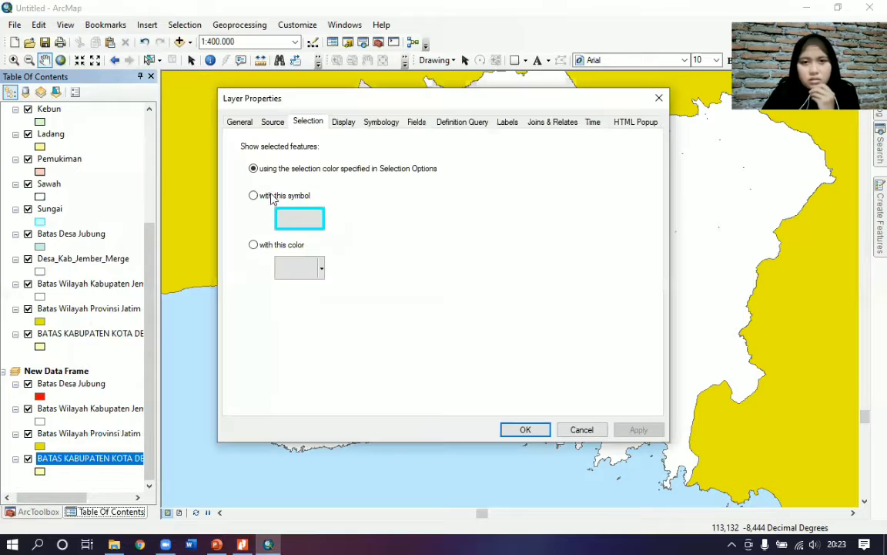
left_click(509, 123)
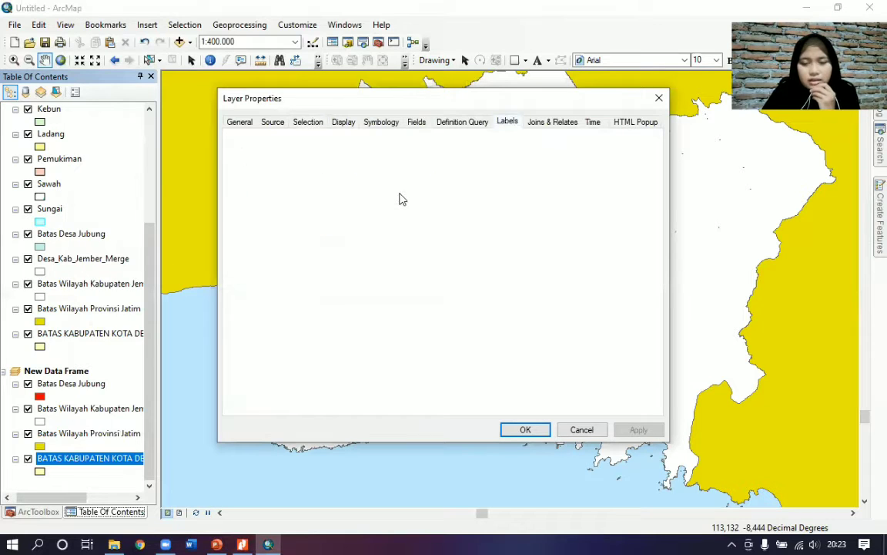
left_click(238, 141)
left_click(404, 230)
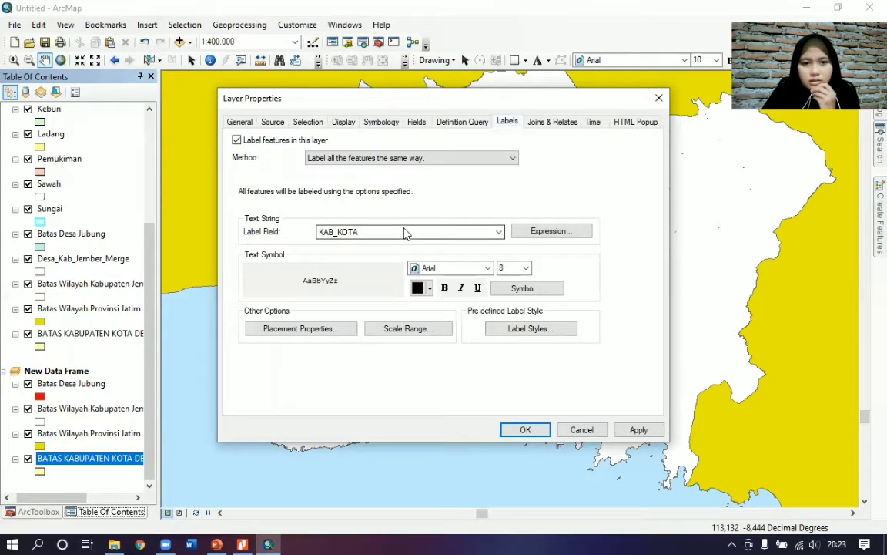
left_click(393, 254)
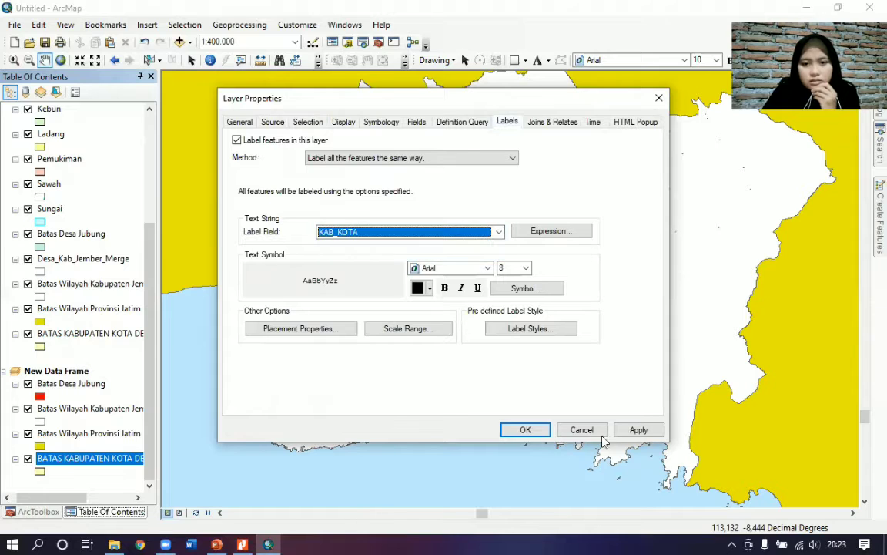
left_click(621, 434)
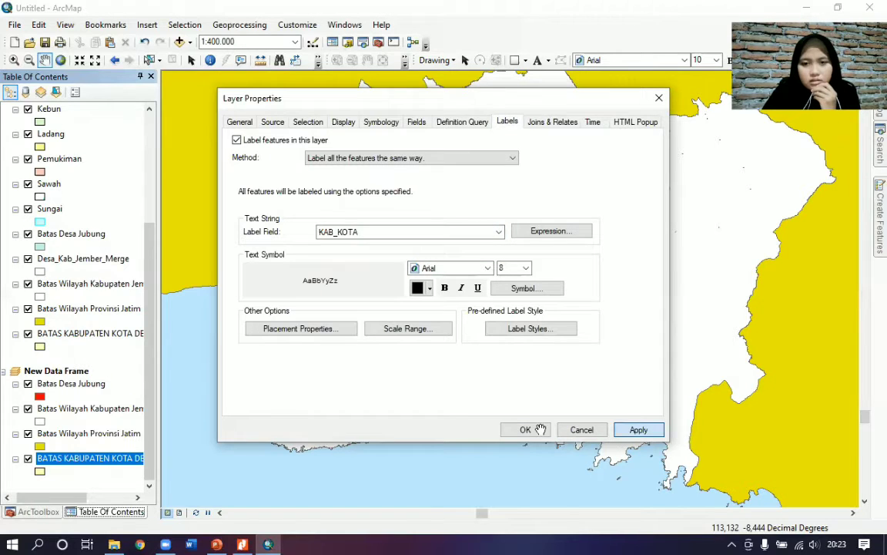
left_click(539, 430)
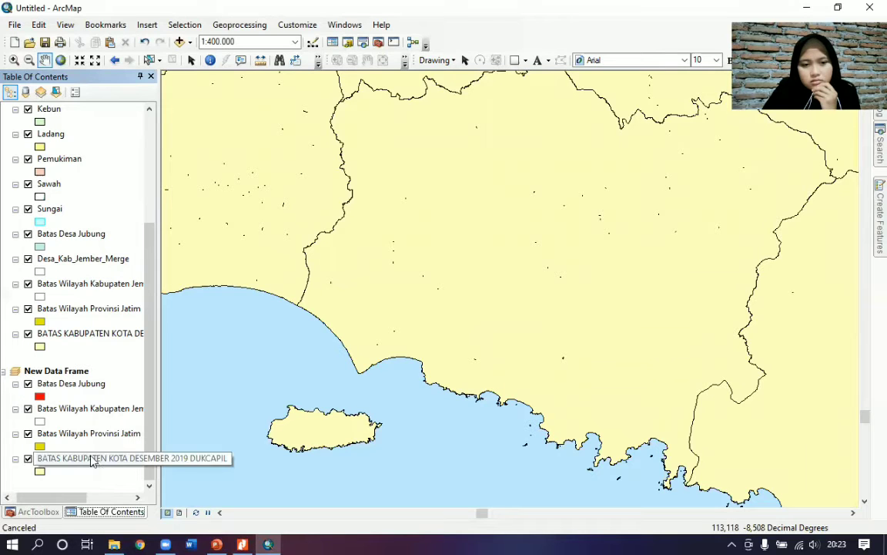
- Review the label settings of the BATAS KABUPATEN KOTA layer in New Data Frame and accept them
right_click(114, 455)
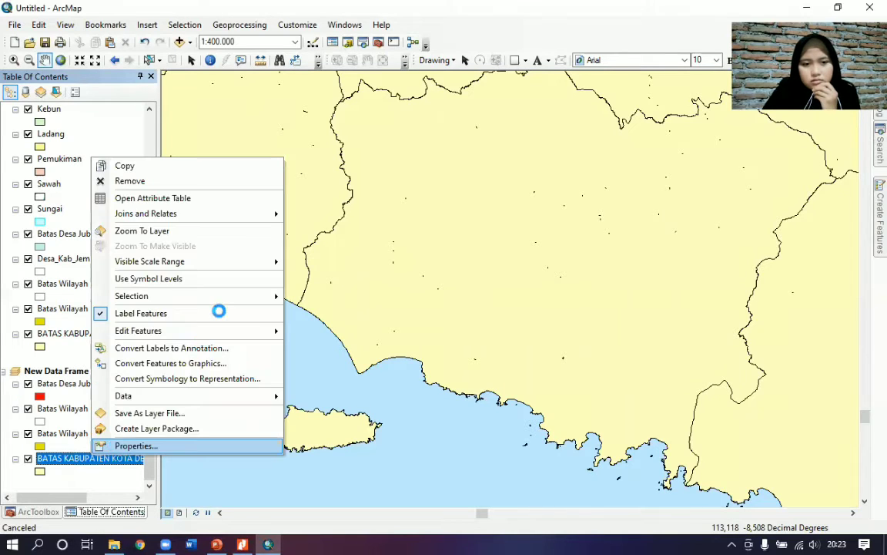
left_click(439, 242)
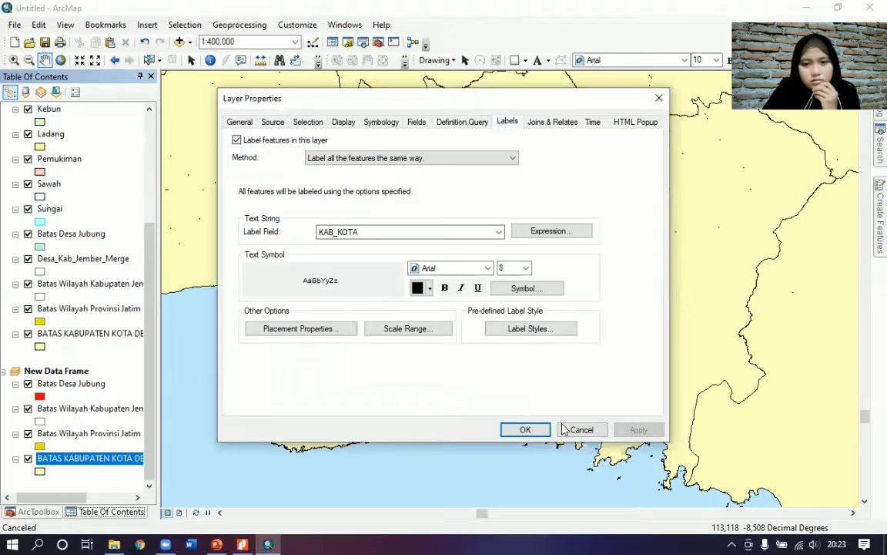
left_click(523, 430)
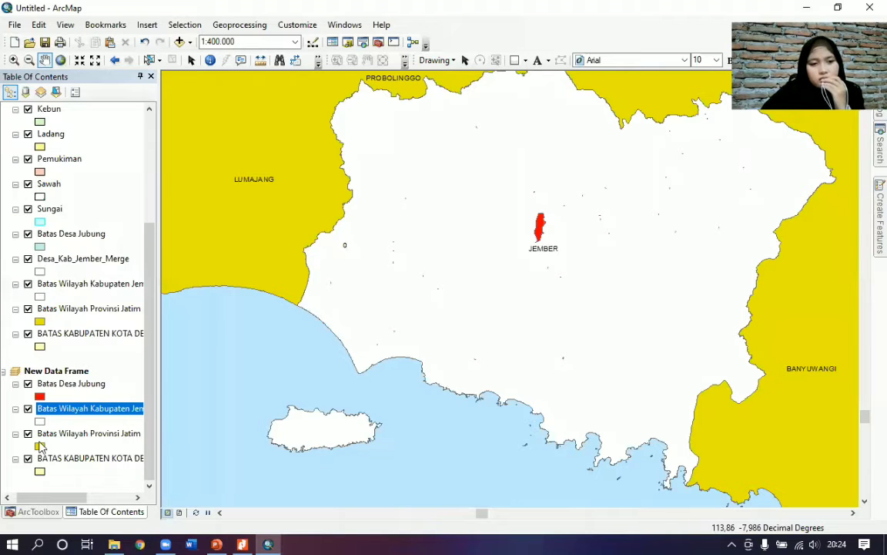
- Try to turn off the feature labels of the Batas Wilayah Provinsi Jatim layer in New Data Frame
left_click(56, 434)
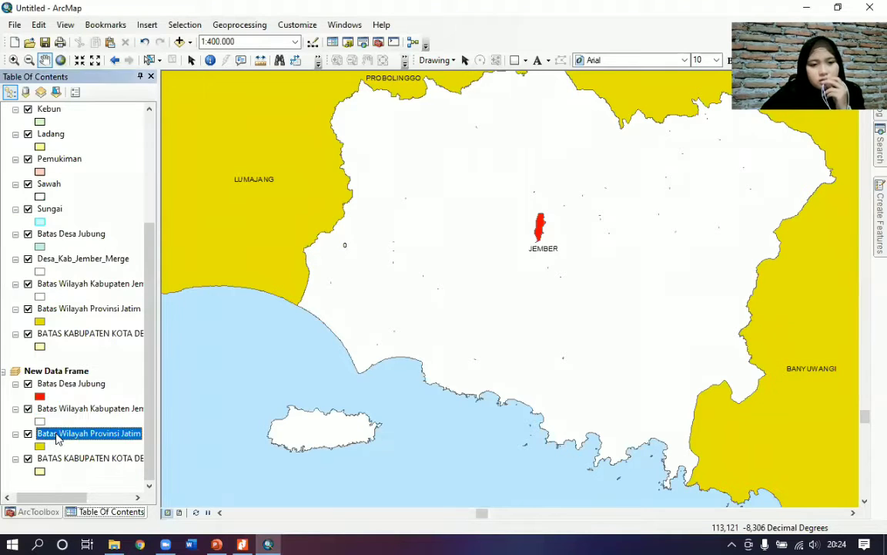
right_click(70, 433)
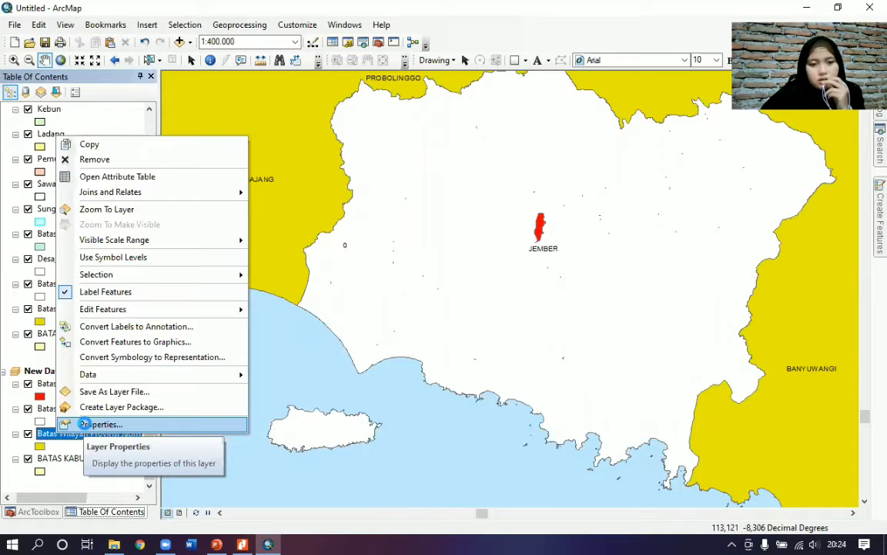
left_click(86, 425)
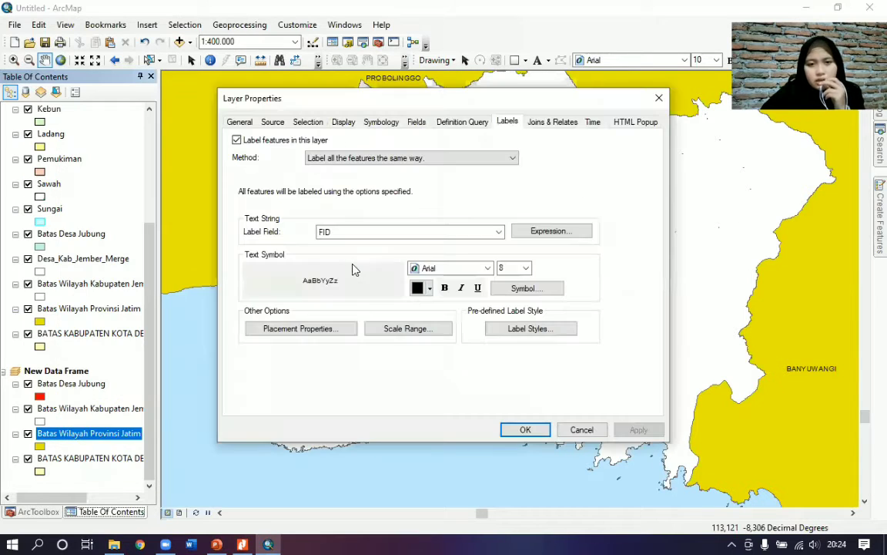
left_click(236, 140)
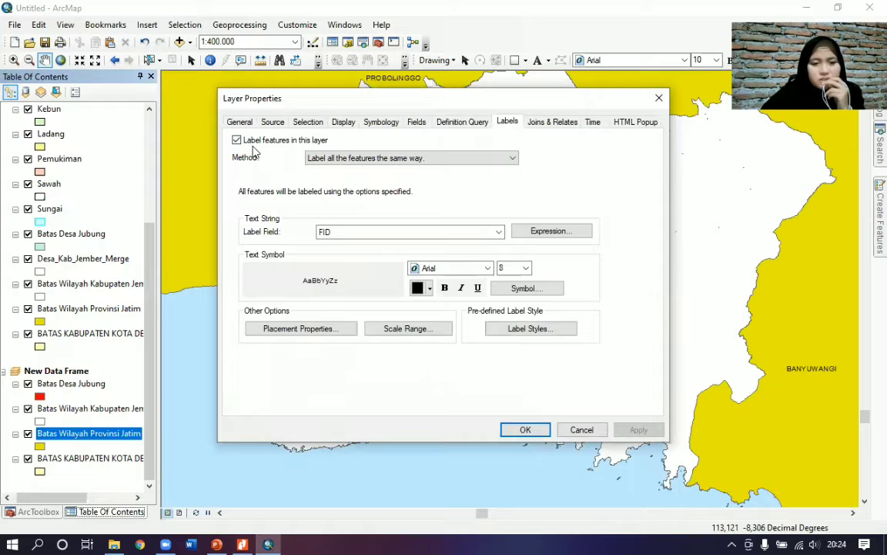
left_click(357, 237)
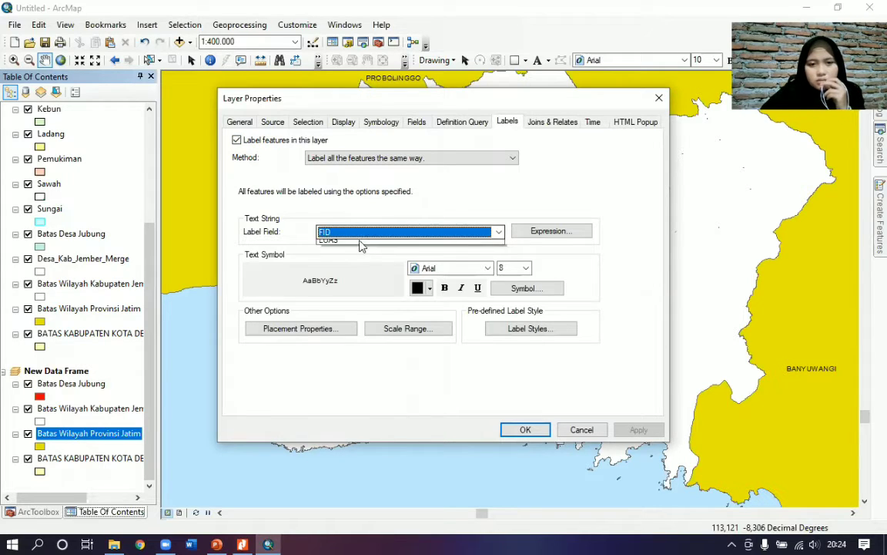
left_click(359, 238)
left_click(310, 142)
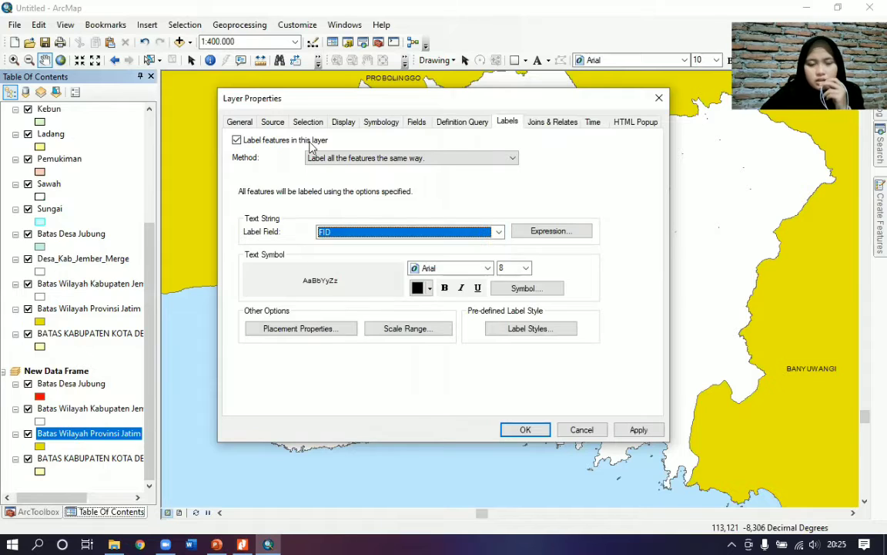
left_click(237, 141)
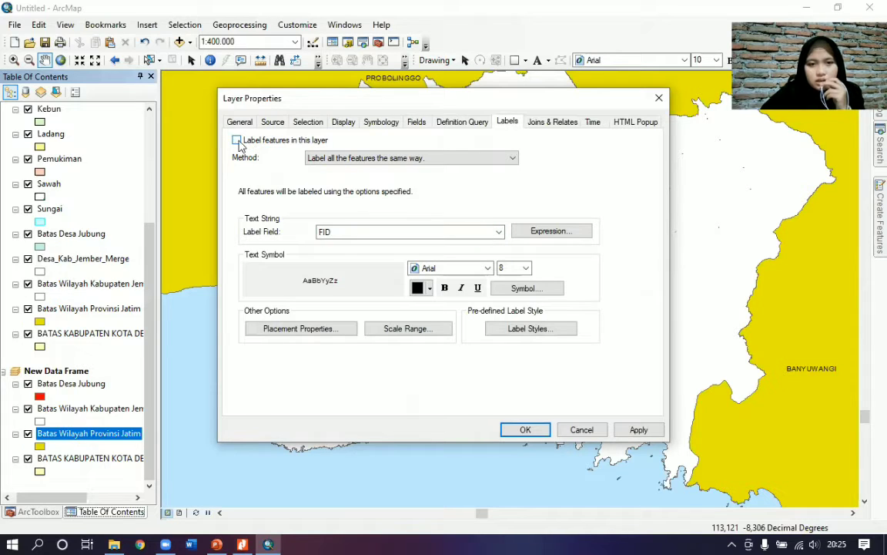
left_click(633, 433)
left_click(632, 434)
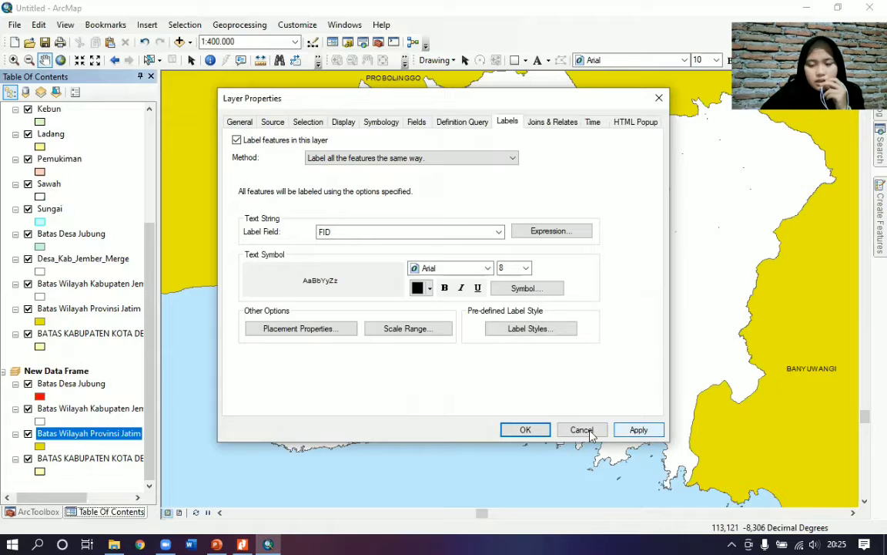
left_click(526, 432)
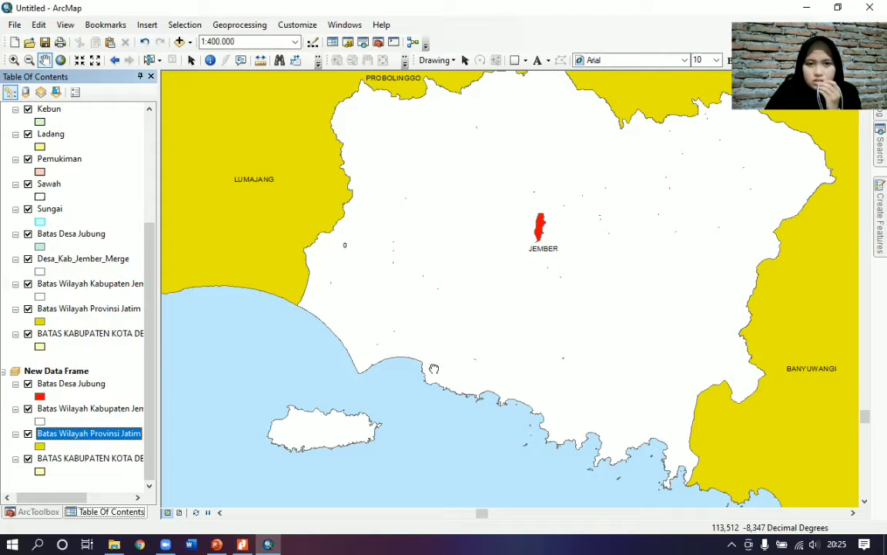
- In layout view, widen the Jember inset map frame on both sides and extend it downward, and return to data view
left_click_drag(434, 369, 446, 386)
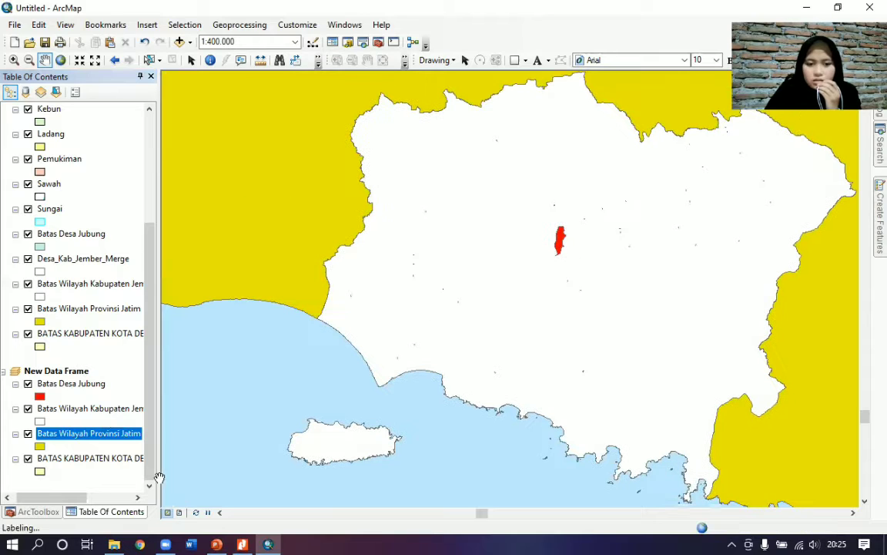
left_click(179, 513)
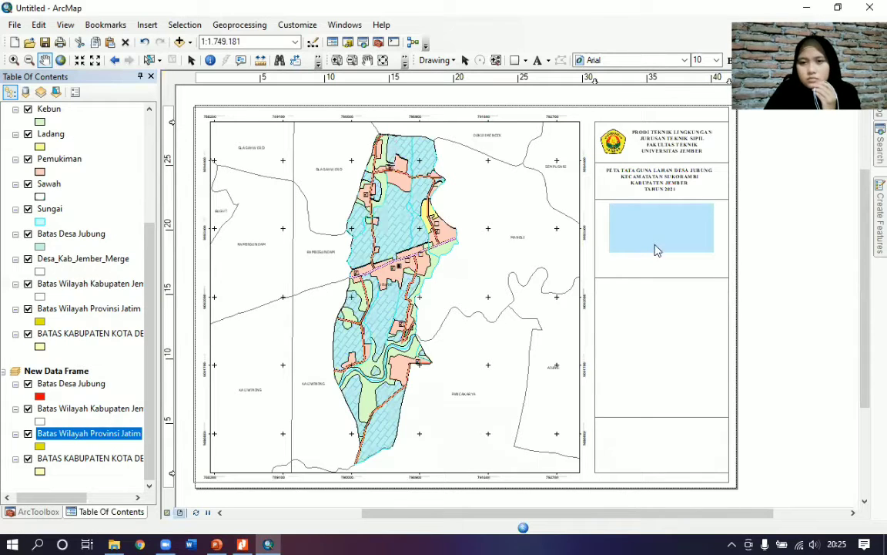
left_click(659, 236)
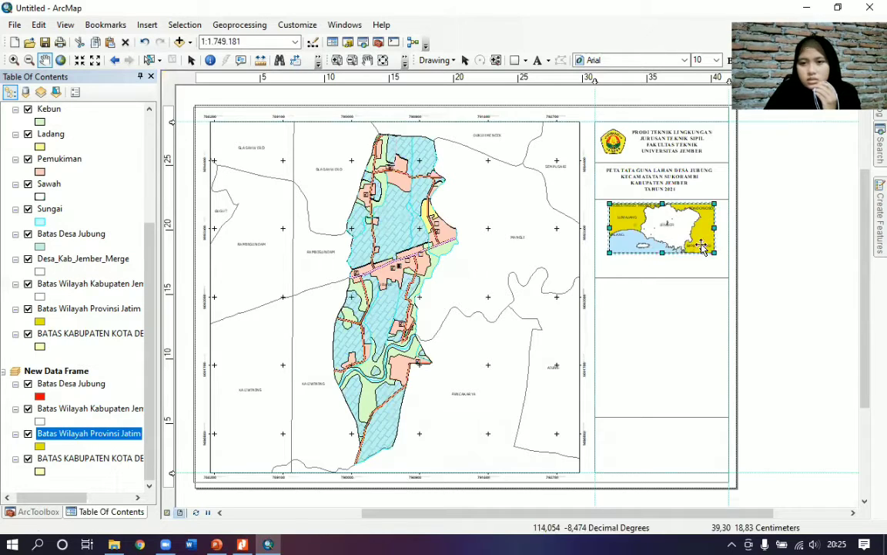
left_click_drag(714, 229, 722, 239)
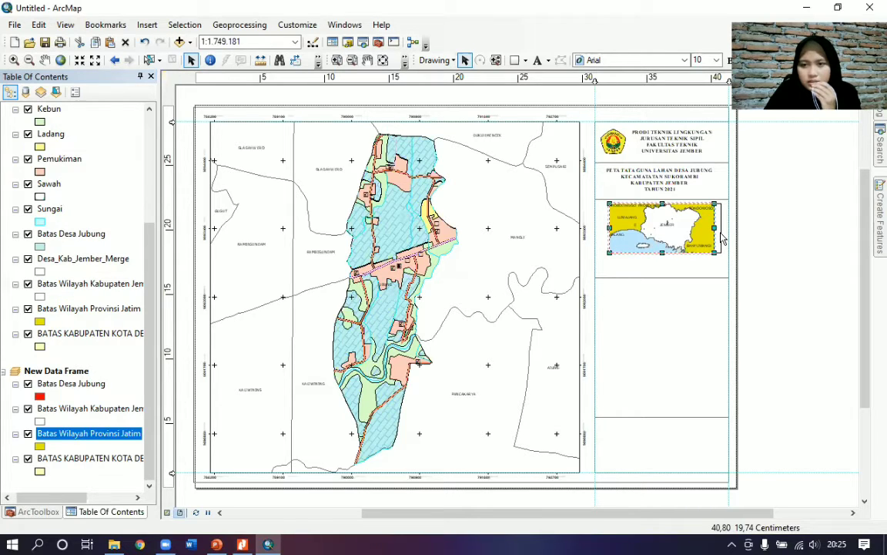
left_click_drag(724, 239, 724, 239)
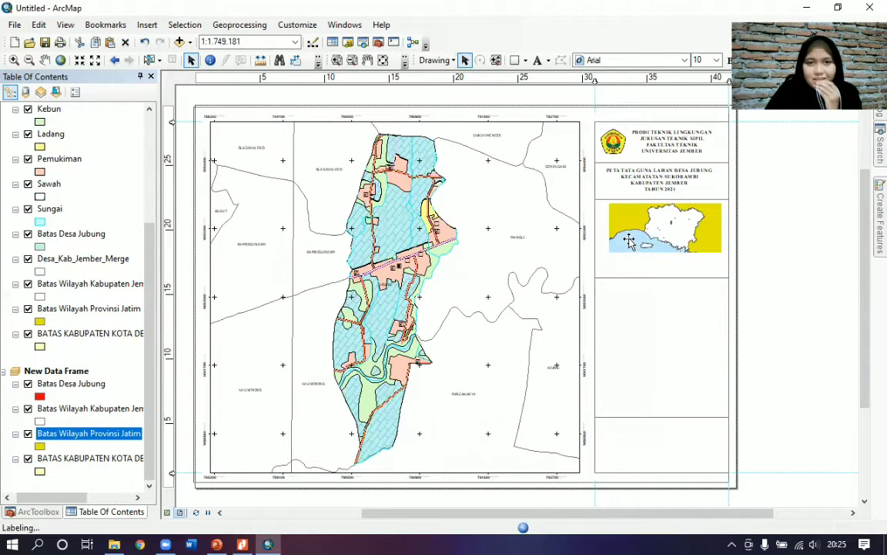
left_click(610, 229)
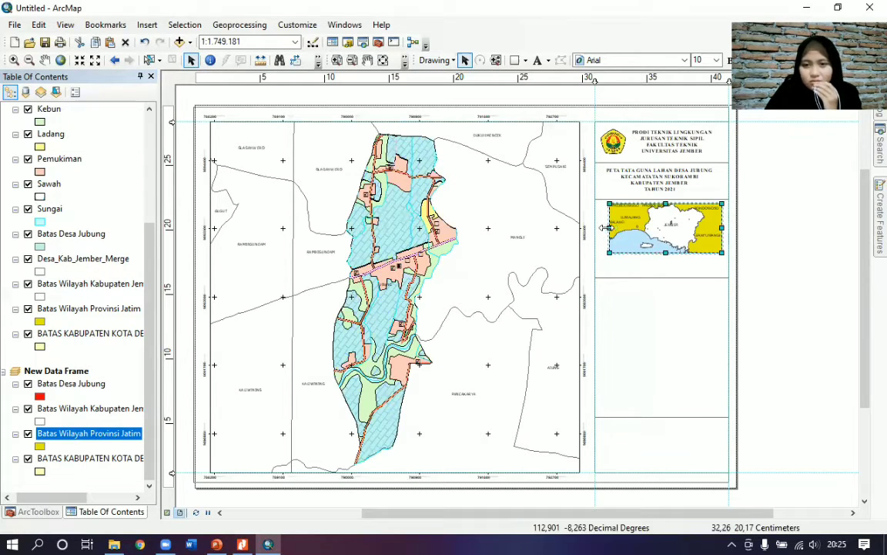
left_click_drag(604, 235, 600, 228)
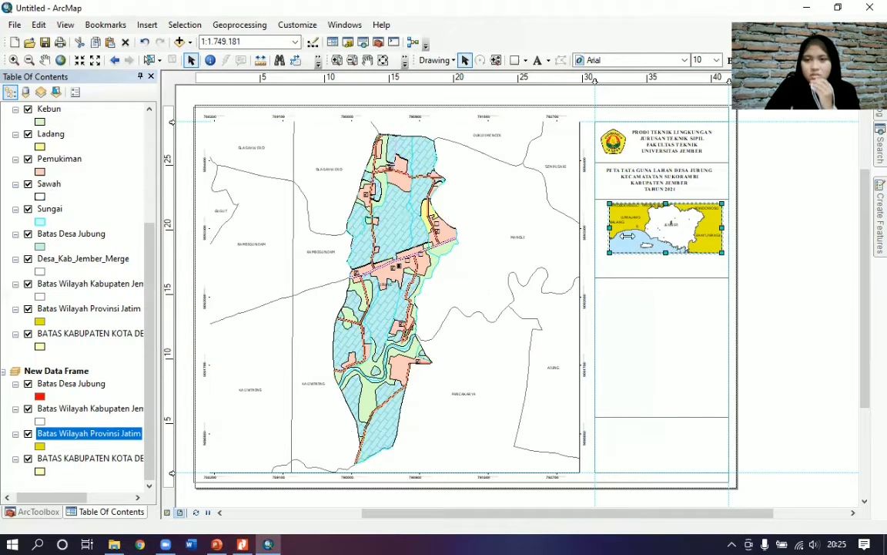
left_click(690, 222)
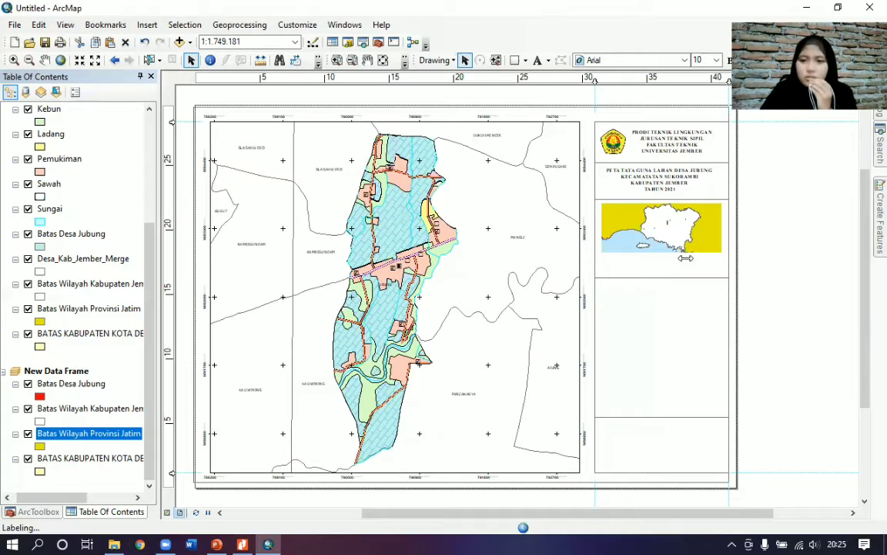
left_click_drag(662, 253, 663, 259)
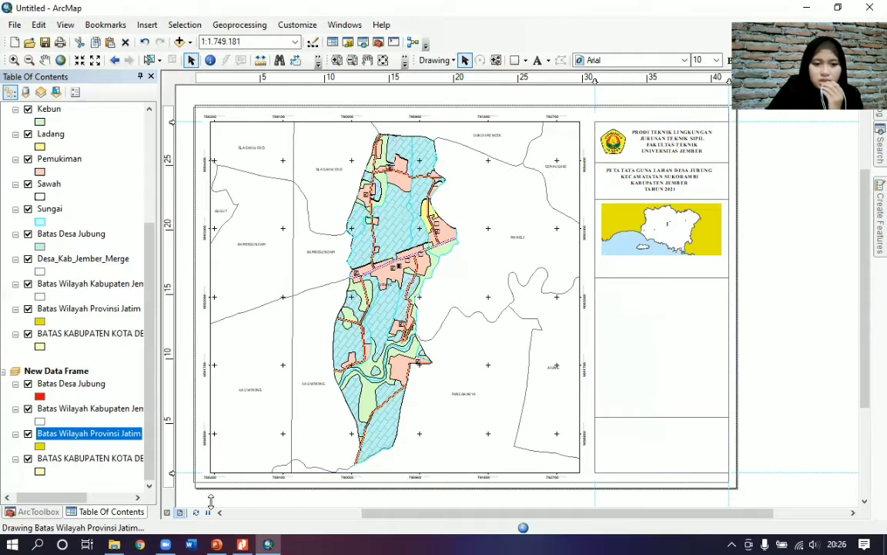
left_click(168, 513)
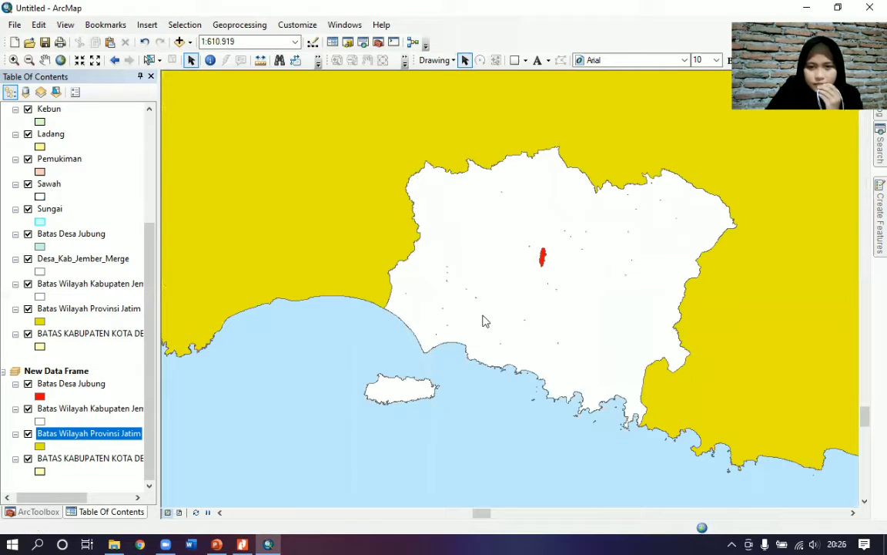
- Zoom the New Data Frame map to 1:300.000 around Jember, reposition it, and return to layout view
scroll(482, 318, "up", 1)
scroll(483, 318, "down", 2)
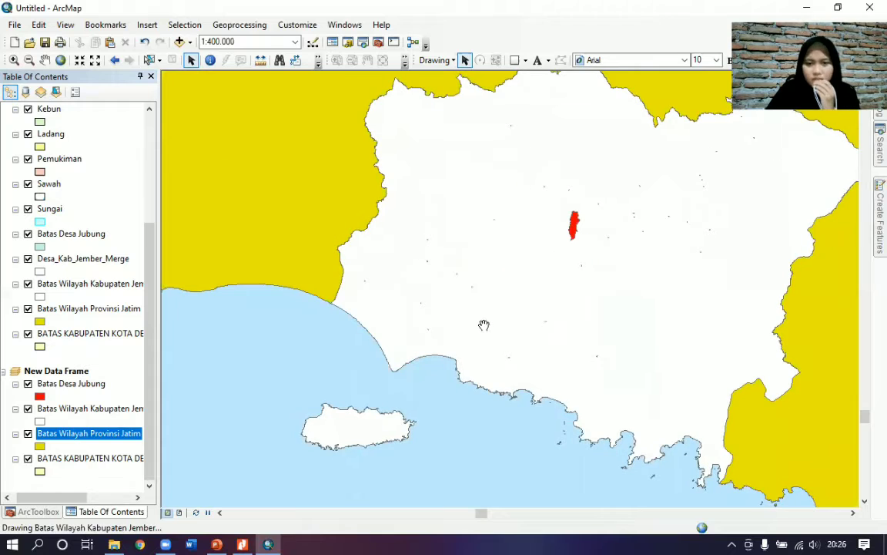
scroll(484, 325, "down", 1)
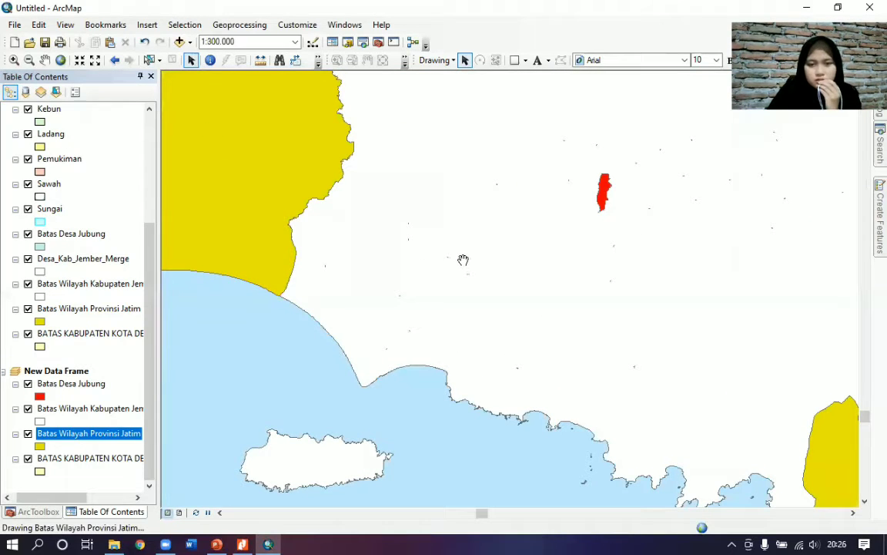
left_click_drag(456, 250, 495, 257)
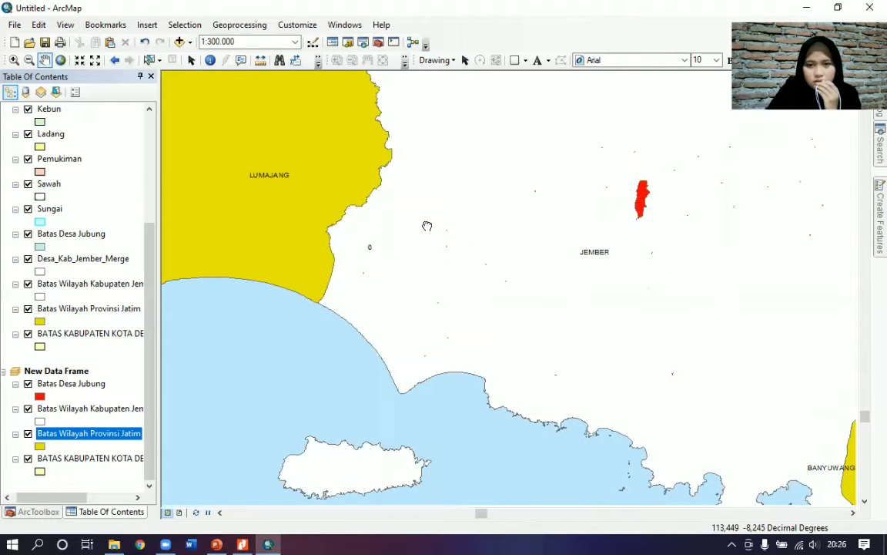
left_click_drag(460, 243, 426, 226)
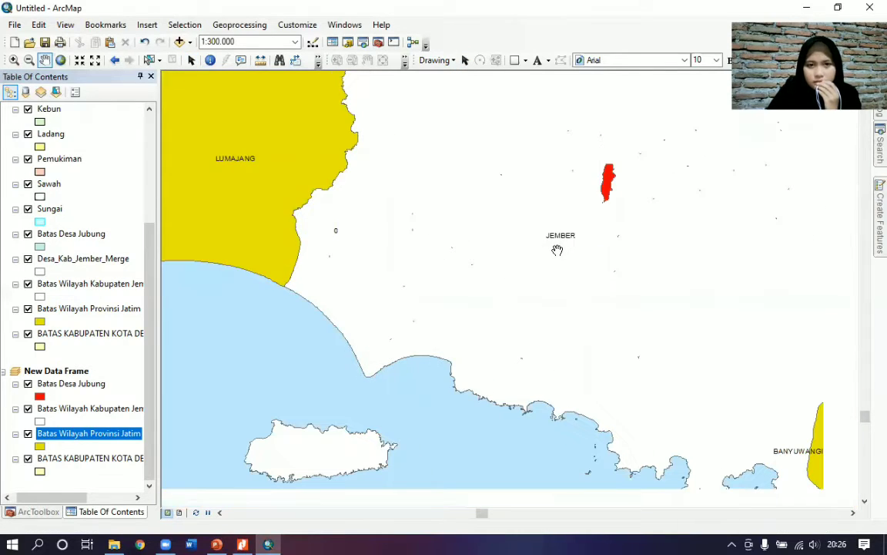
left_click_drag(555, 249, 548, 251)
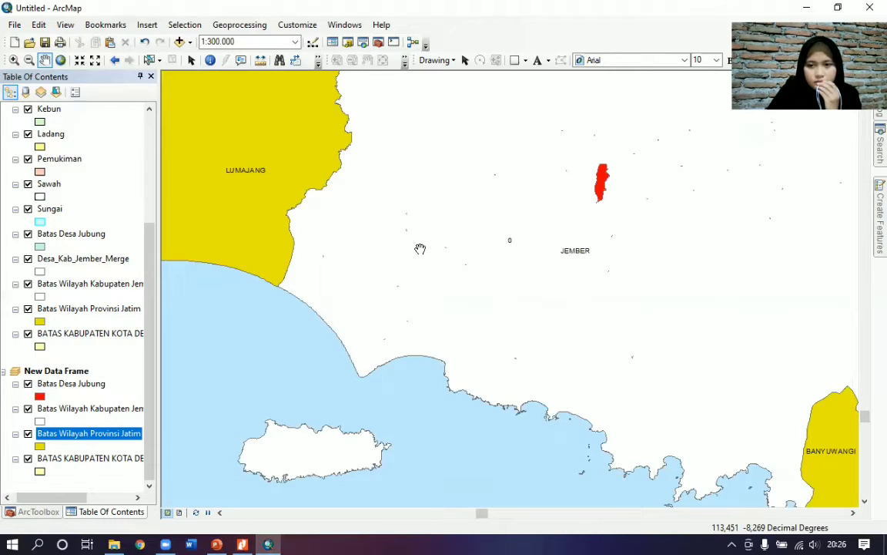
scroll(420, 247, "down", 1)
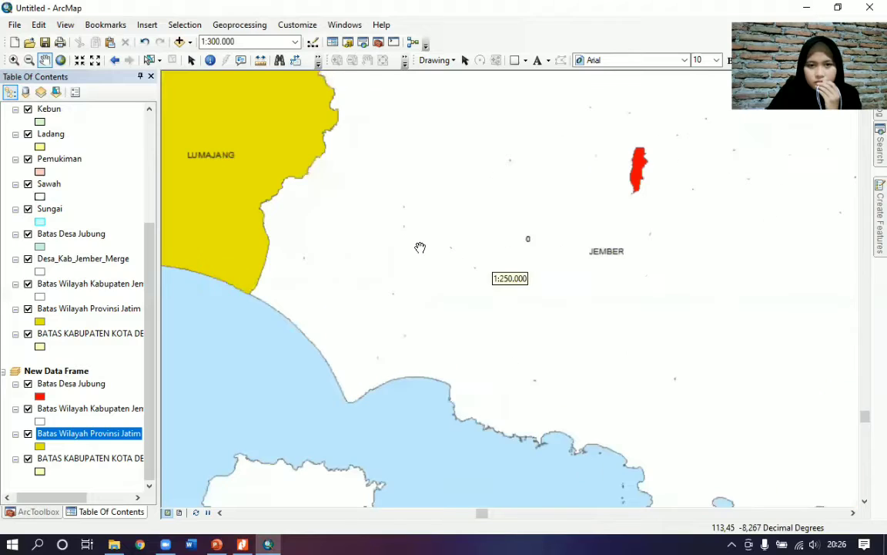
scroll(420, 248, "up", 1)
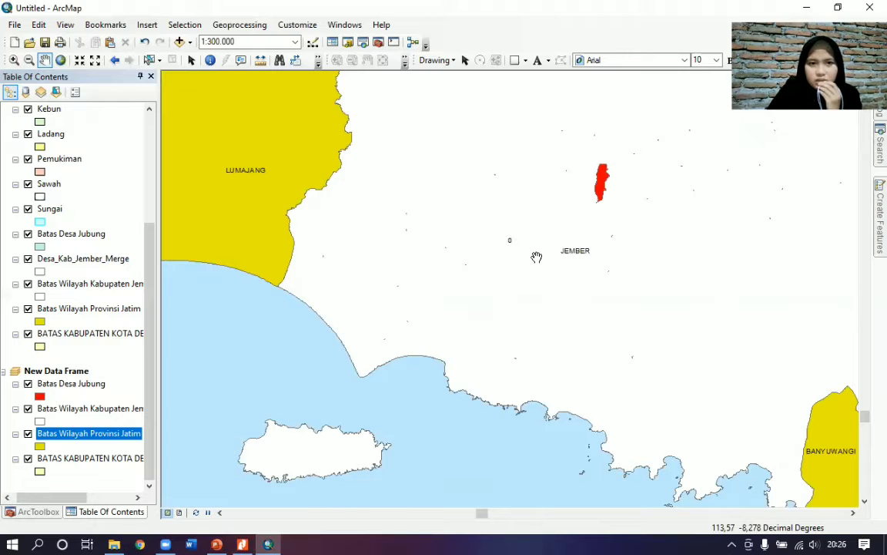
left_click_drag(528, 253, 516, 251)
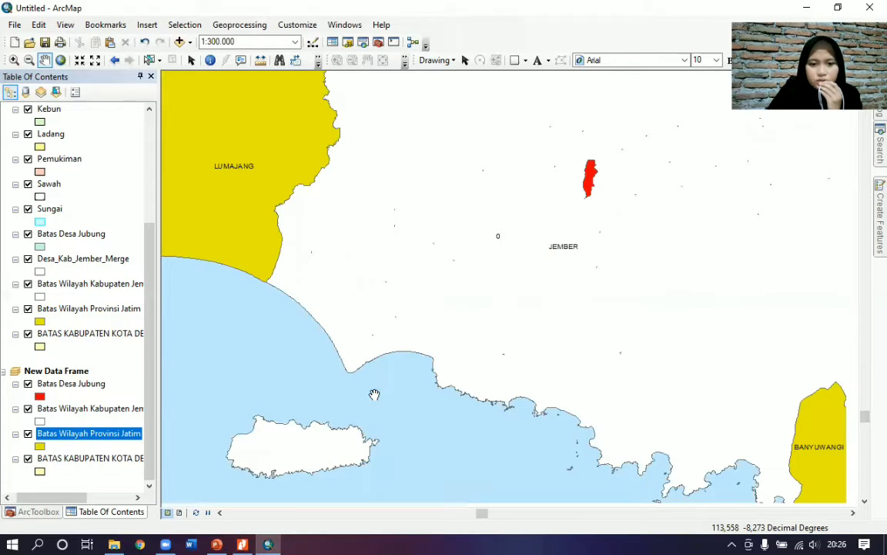
left_click(181, 512)
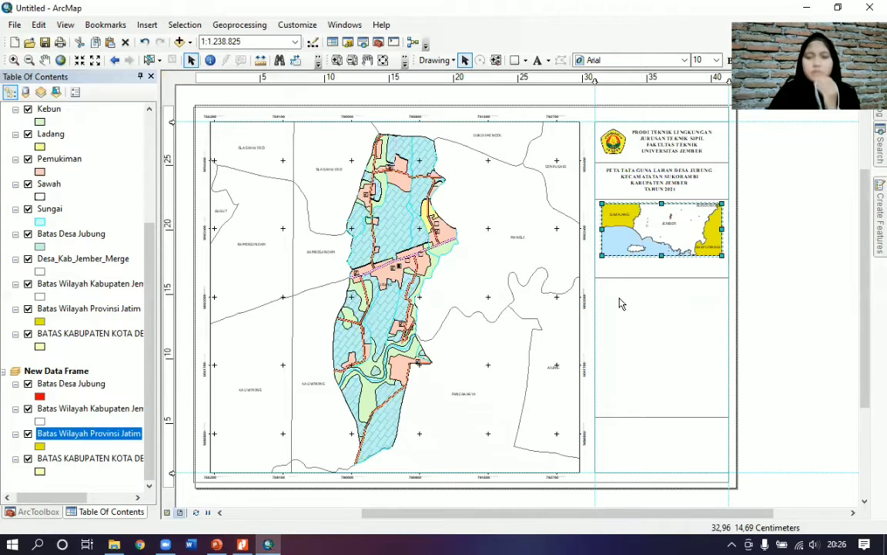
- Lower the top edge of the empty box below the inset map and extend the inset's box down to meet it
left_click(666, 287)
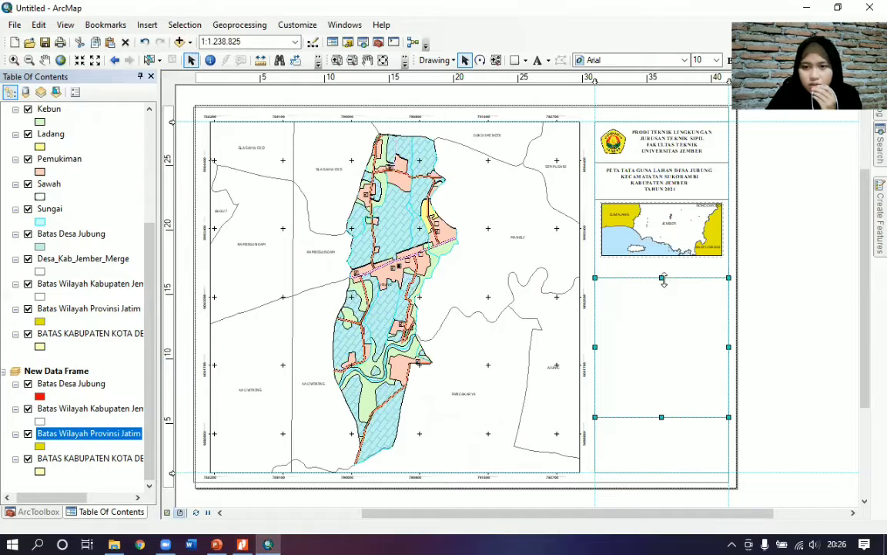
left_click_drag(663, 278, 664, 286)
left_click(660, 276)
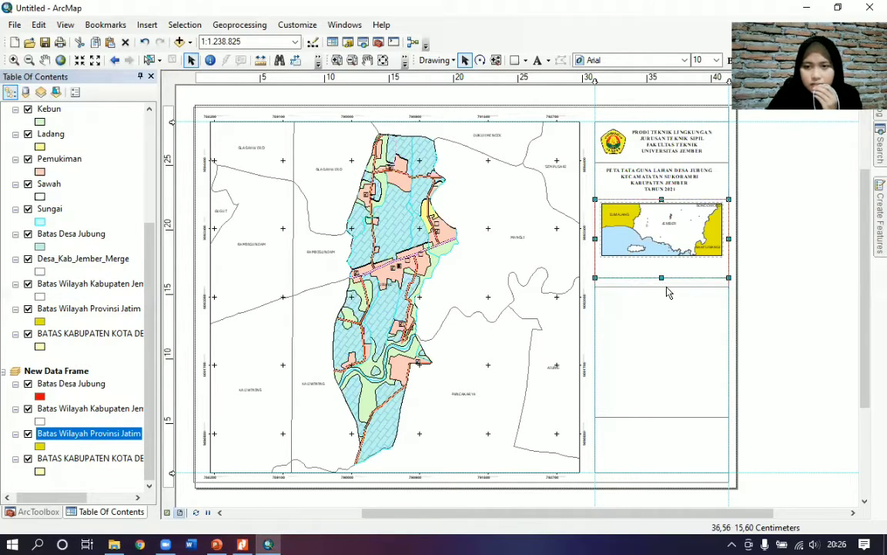
left_click_drag(661, 277, 661, 287)
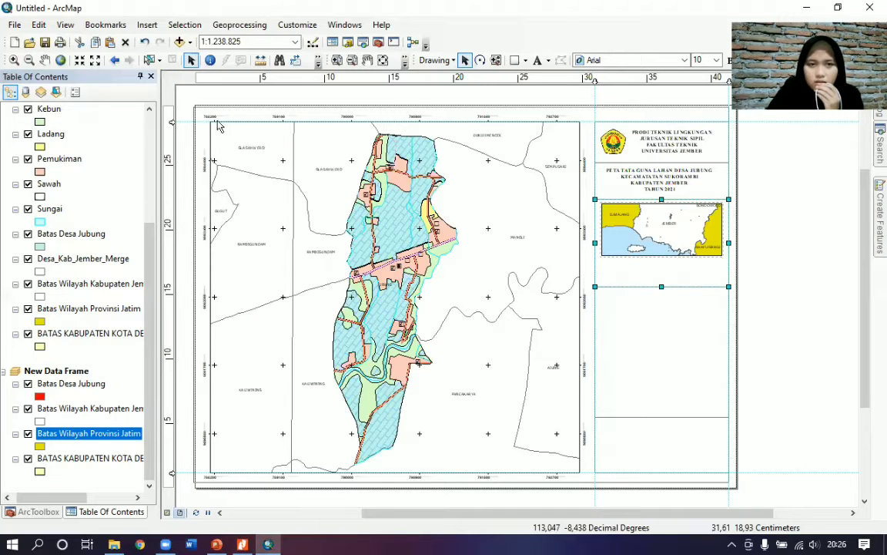
- Insert an ESRI North 19 north arrow into the layout
left_click(154, 28)
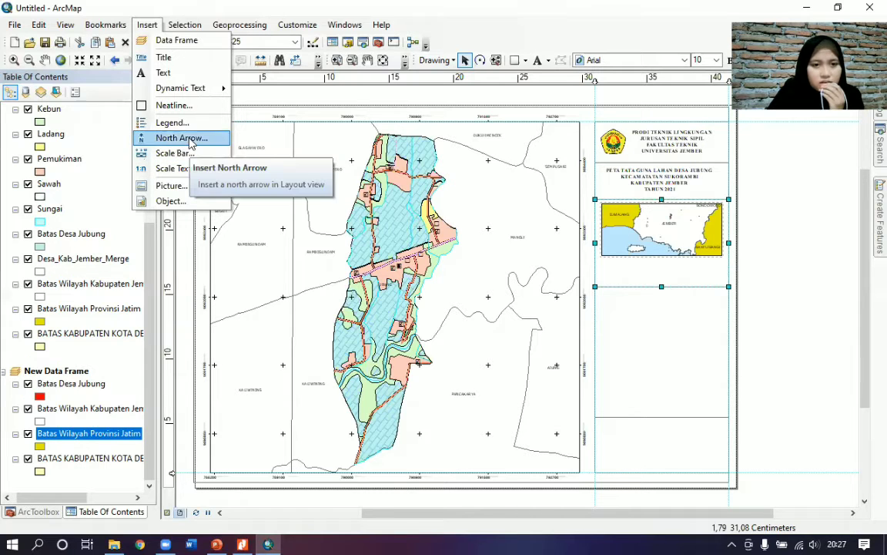
left_click(185, 139)
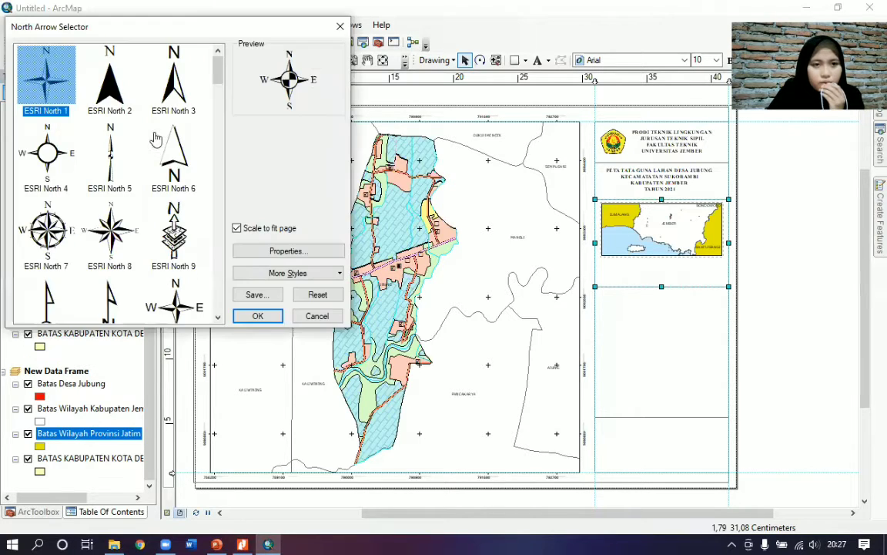
scroll(65, 157, "down", 3)
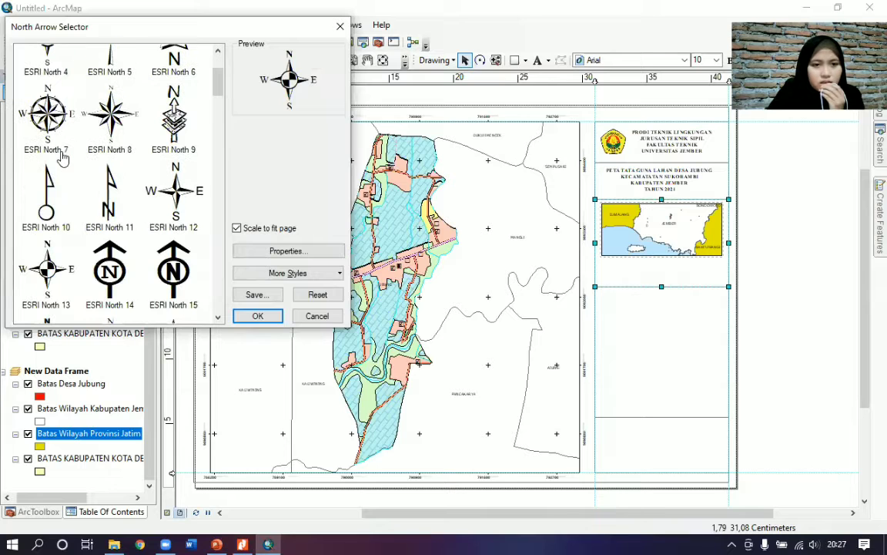
scroll(64, 157, "down", 5)
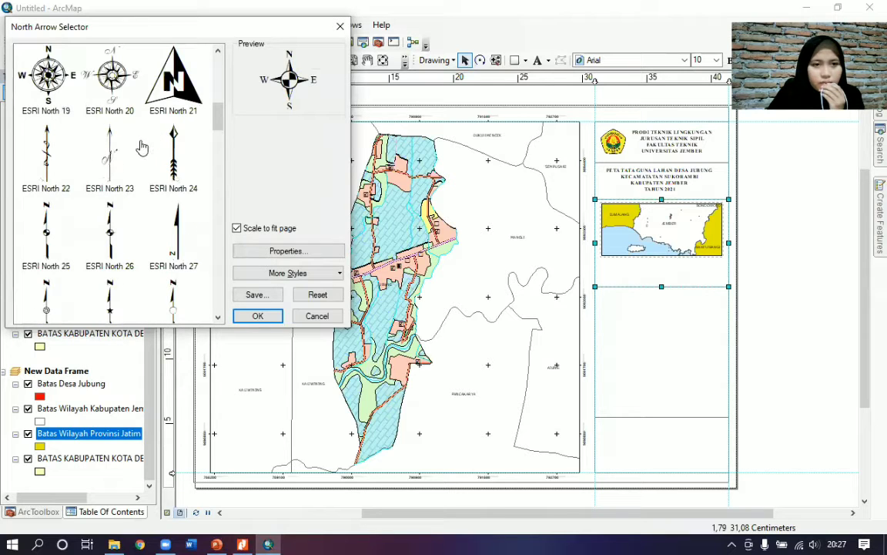
scroll(62, 166, "up", 3)
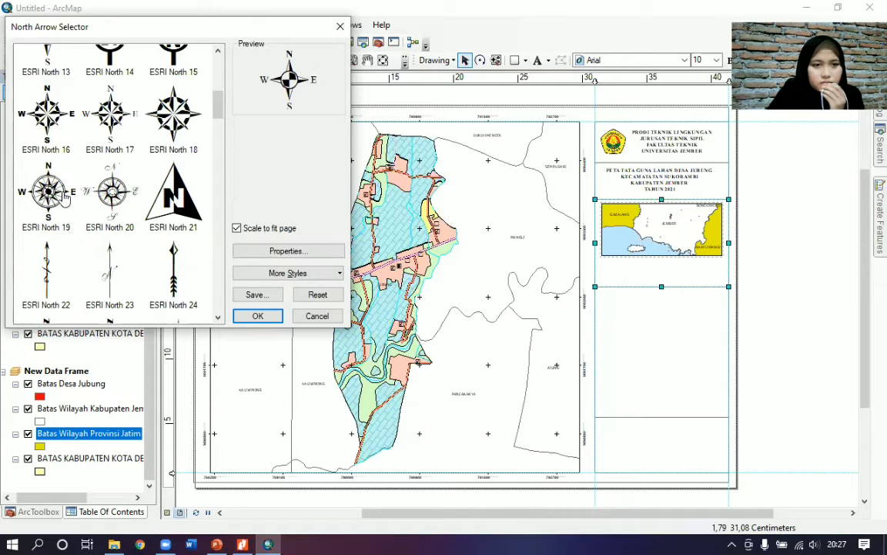
left_click(65, 199)
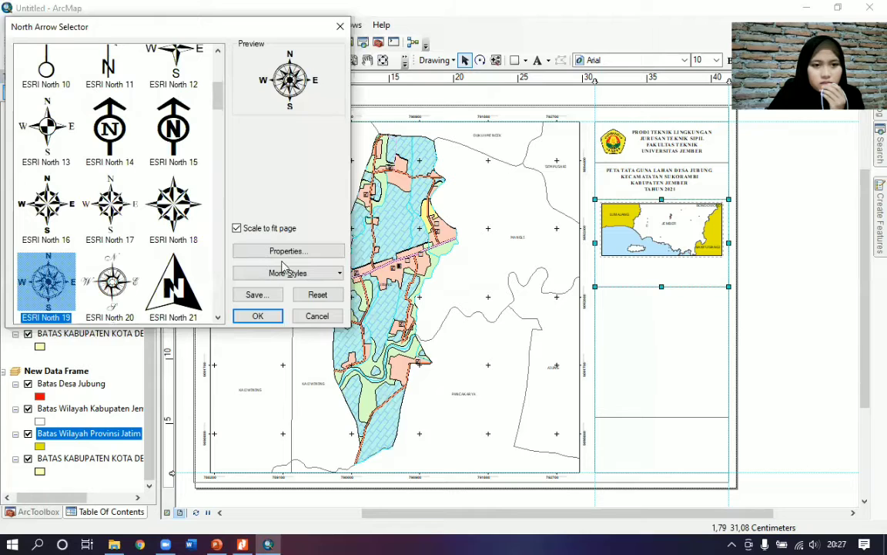
left_click(258, 317)
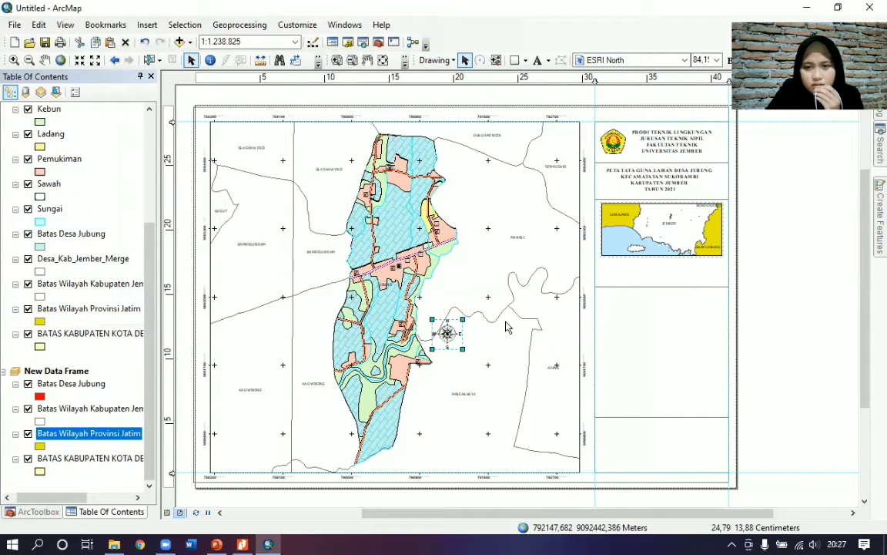
- Move the north arrow beneath the lower-left corner of the Jember inset map and shrink it to fit inside the box
left_click_drag(453, 339, 630, 283)
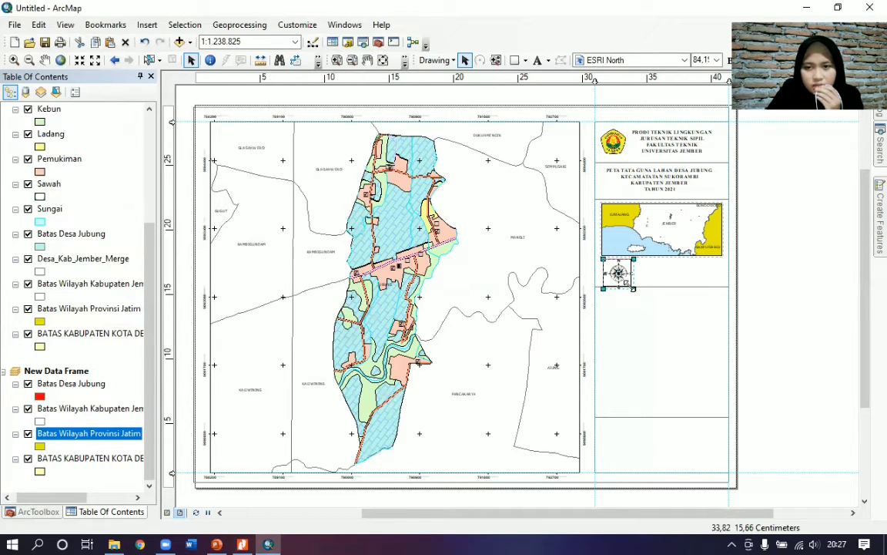
left_click_drag(630, 285, 620, 274)
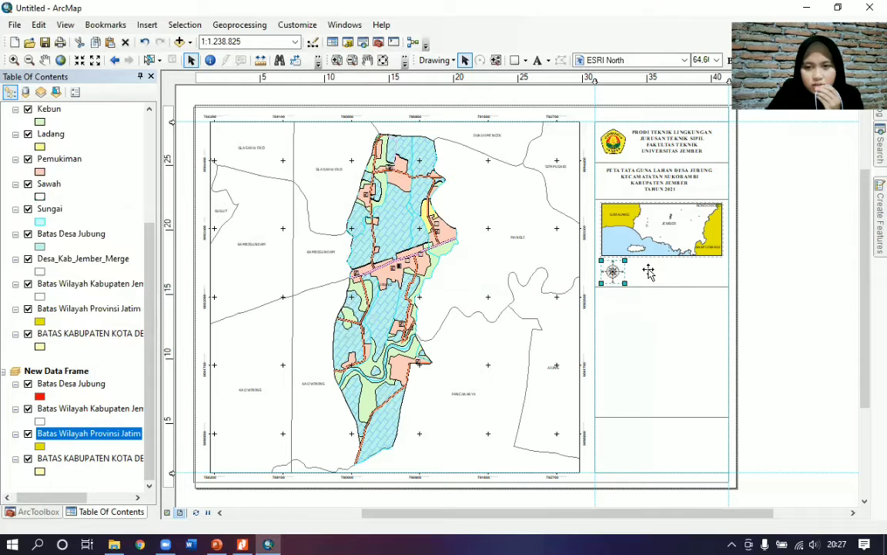
left_click(648, 272)
right_click(395, 128)
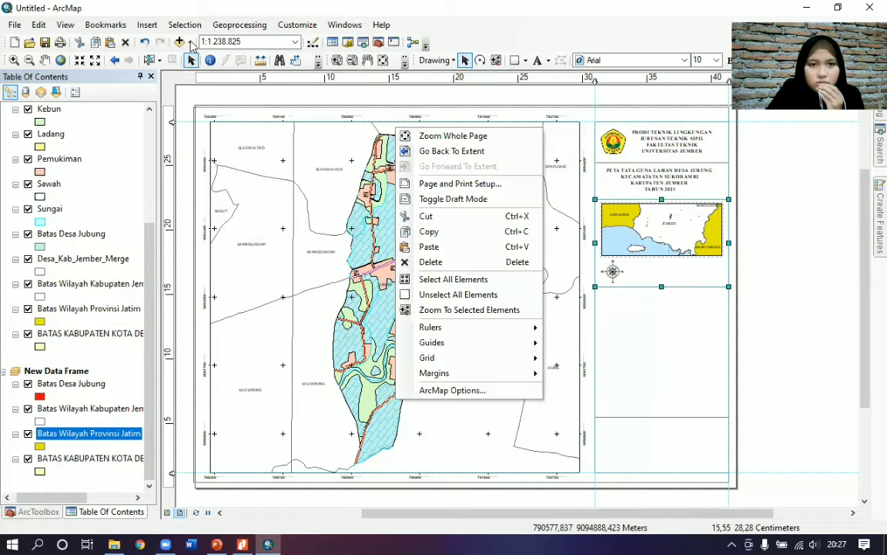
- Insert a scale bar in the Alternating Scale Bar 2 style
left_click(148, 25)
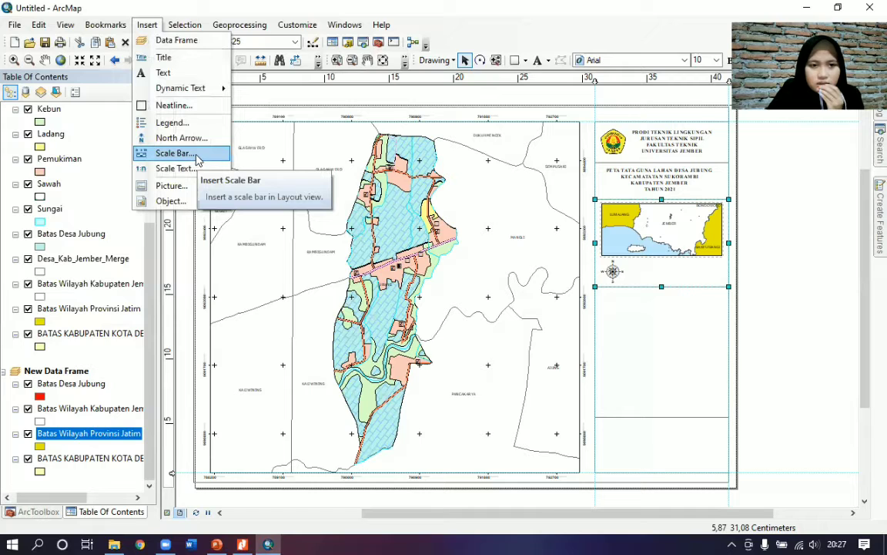
left_click(195, 156)
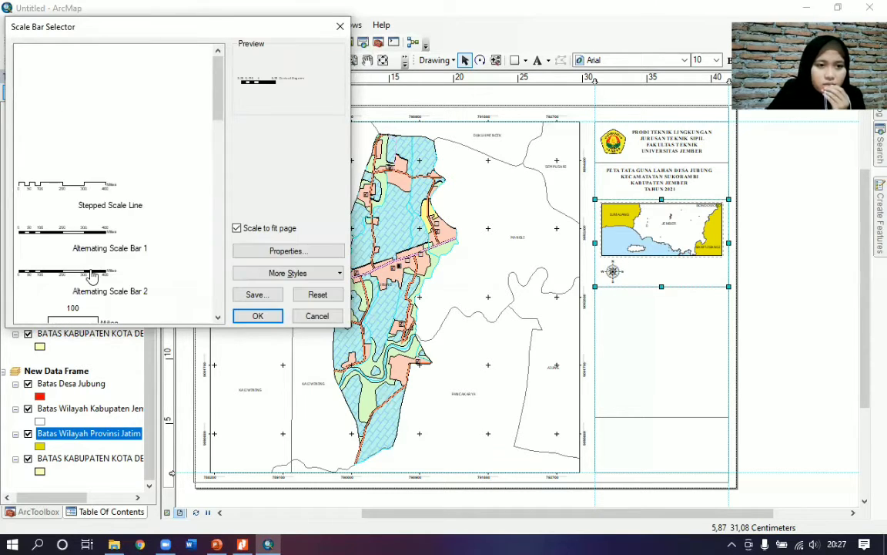
left_click(93, 276)
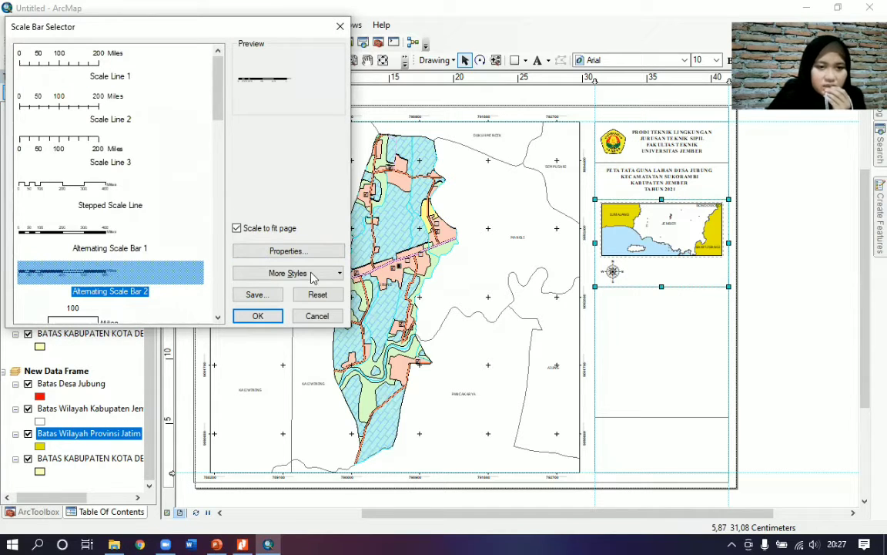
left_click(258, 317)
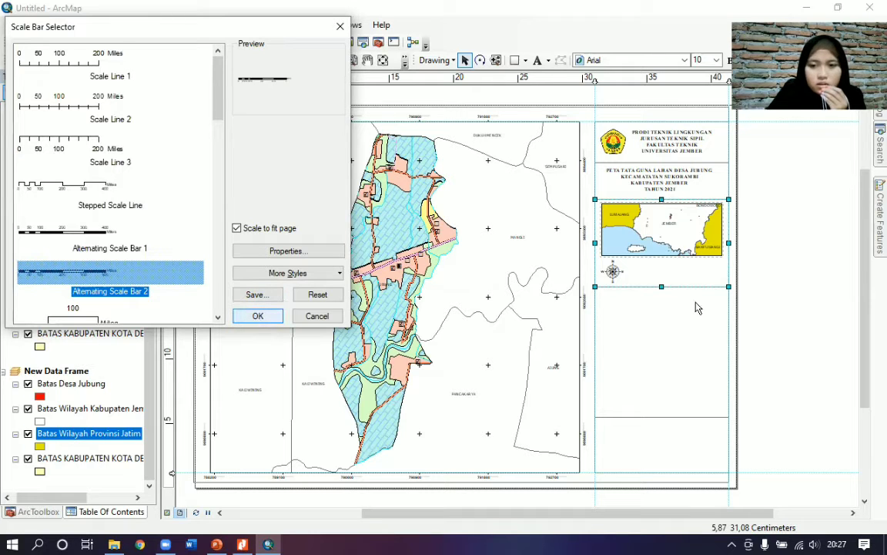
- Place the scale bar beside the north arrow and reduce its width and height to fit inside the inset's box
left_click_drag(587, 298, 713, 274)
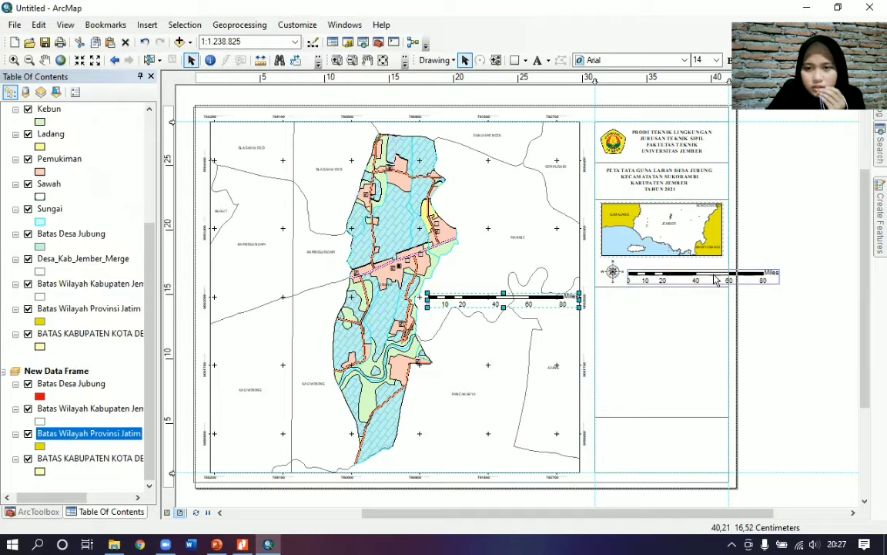
left_click(785, 273)
left_click(781, 274)
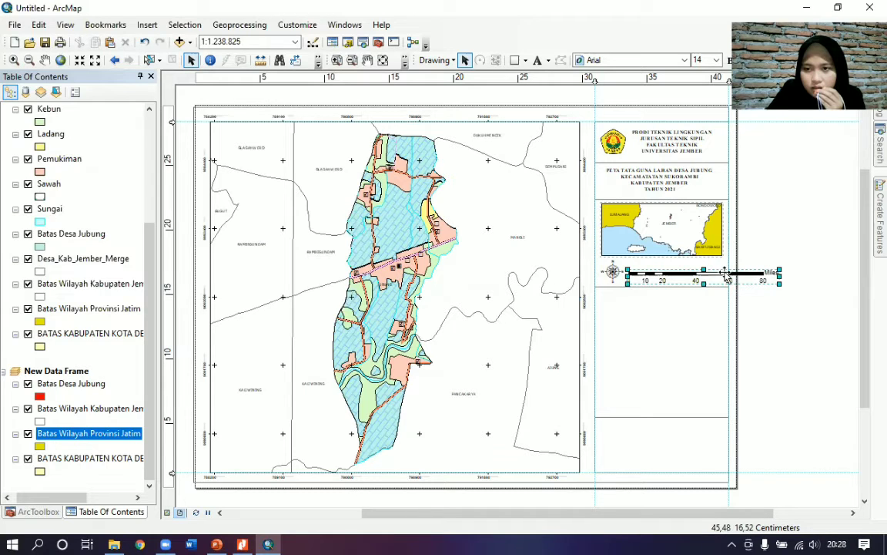
left_click_drag(721, 271, 721, 269)
left_click(675, 278)
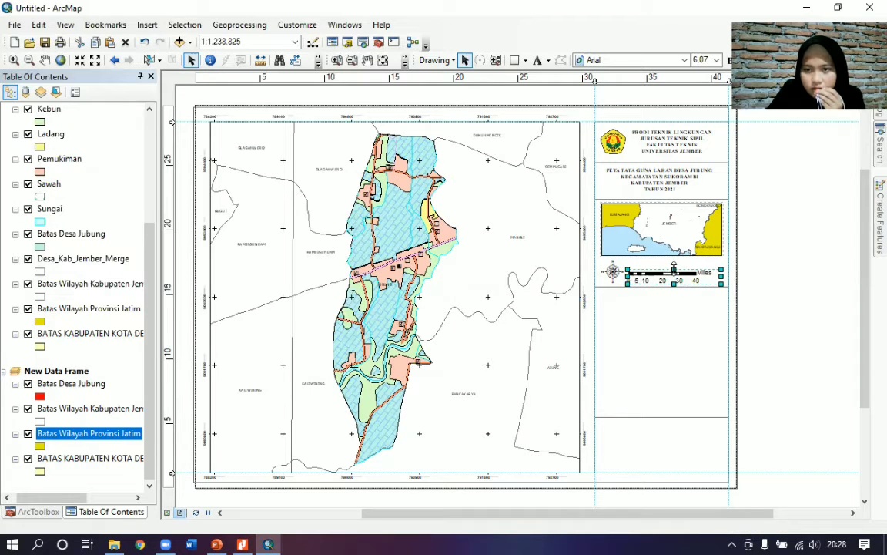
left_click_drag(674, 275, 673, 277)
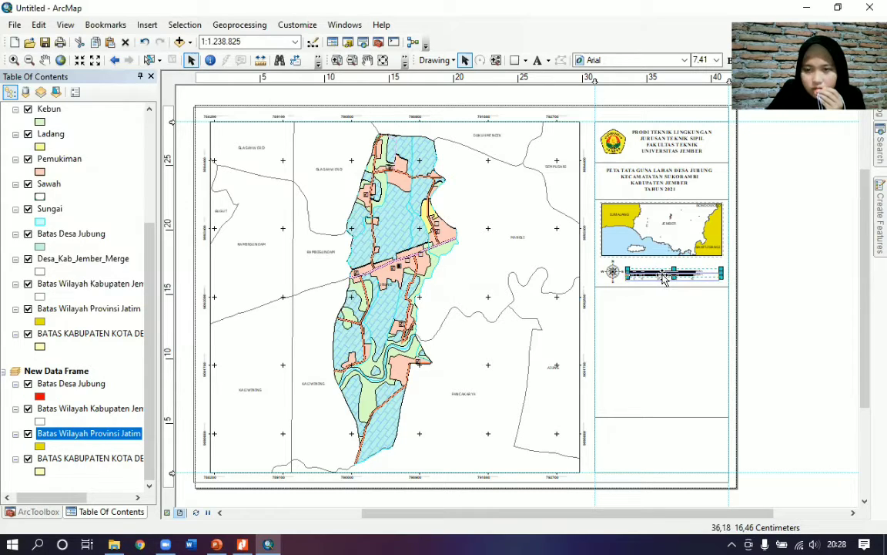
left_click_drag(661, 263, 659, 266)
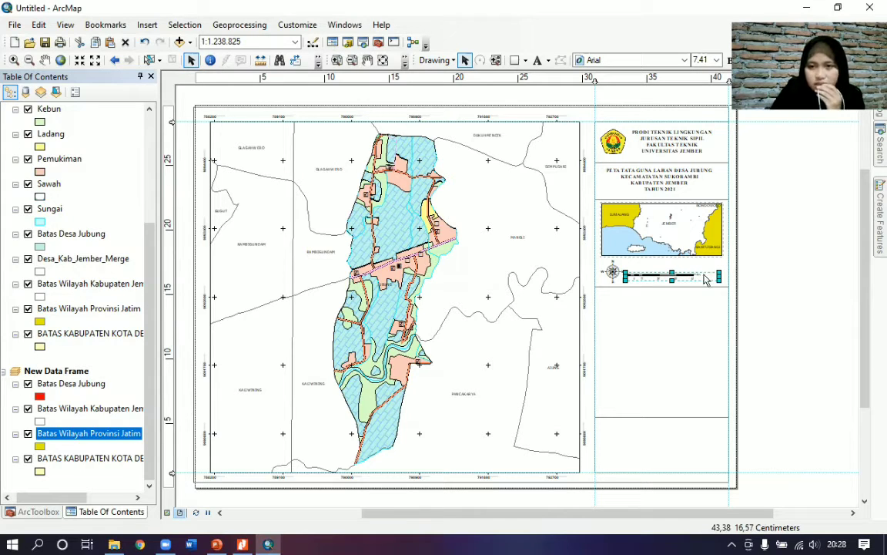
left_click(612, 245)
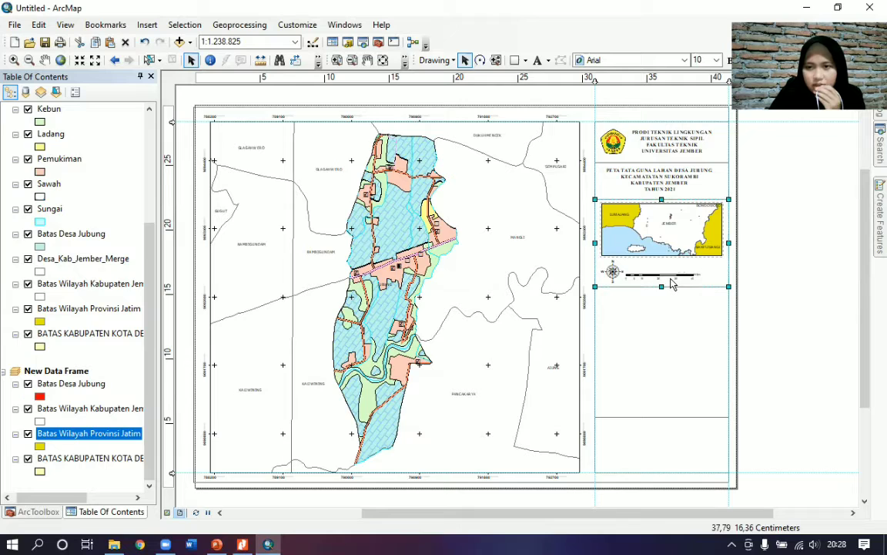
- Widen the scale bar's frame until it lines up with the right edge of the Jember inset map
scroll(675, 287, "up", 2)
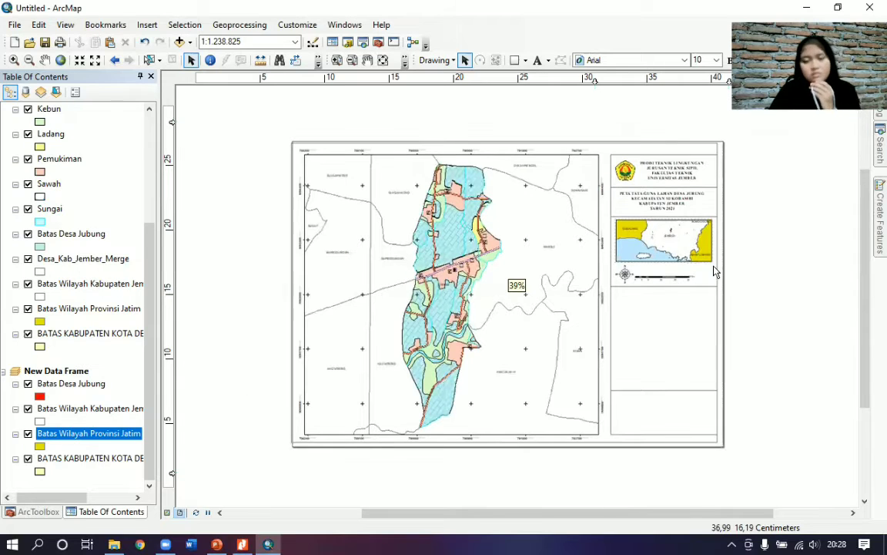
scroll(675, 290, "down", 3)
scroll(733, 249, "down", 2)
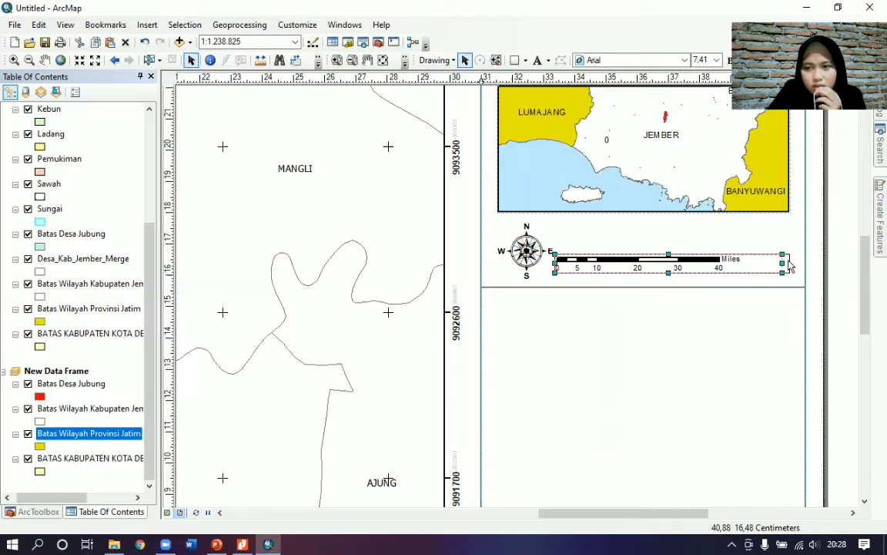
left_click_drag(790, 260, 790, 265)
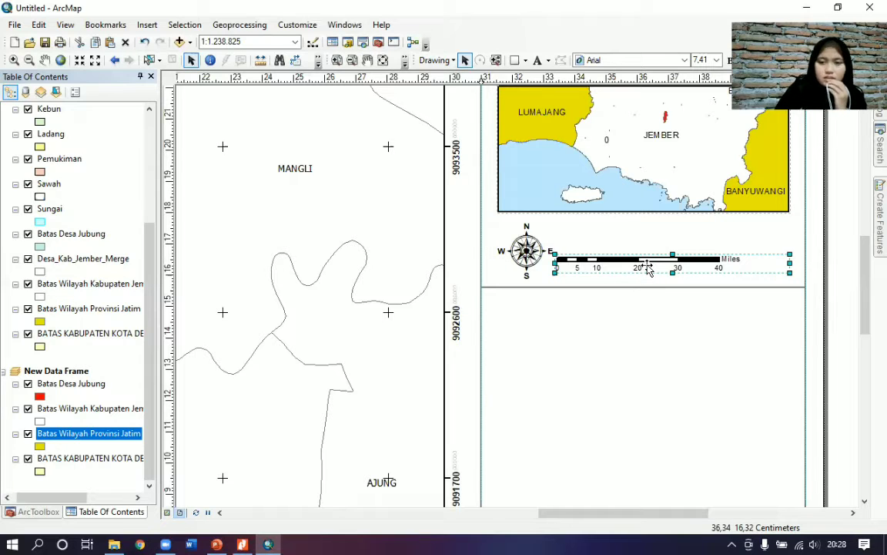
- Set the scale bar's division units to Kilometers with the label "Kilometer" and widen it to the right edge of the surrounding box
right_click(712, 269)
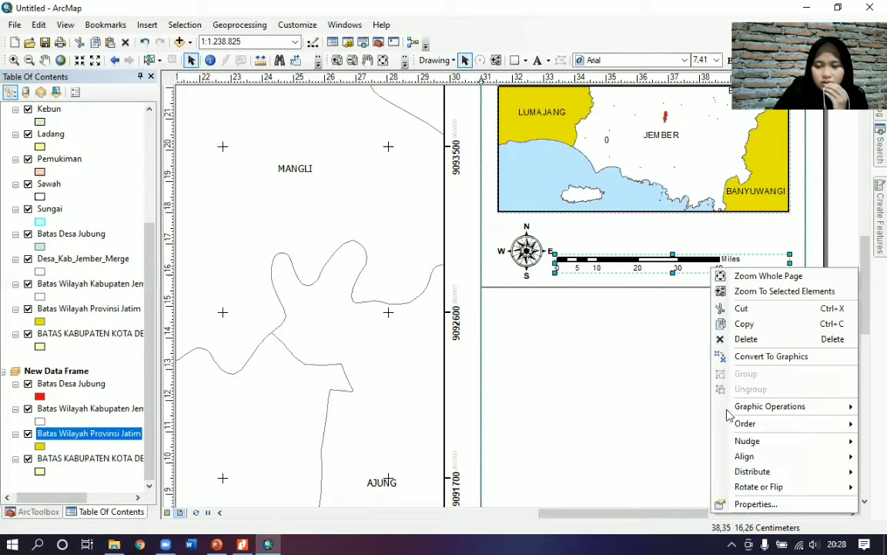
left_click(759, 504)
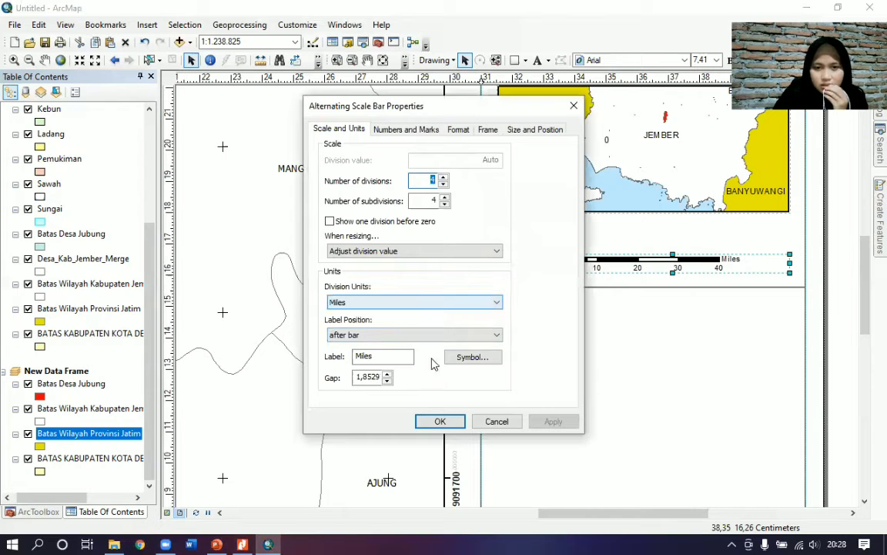
left_click(454, 306)
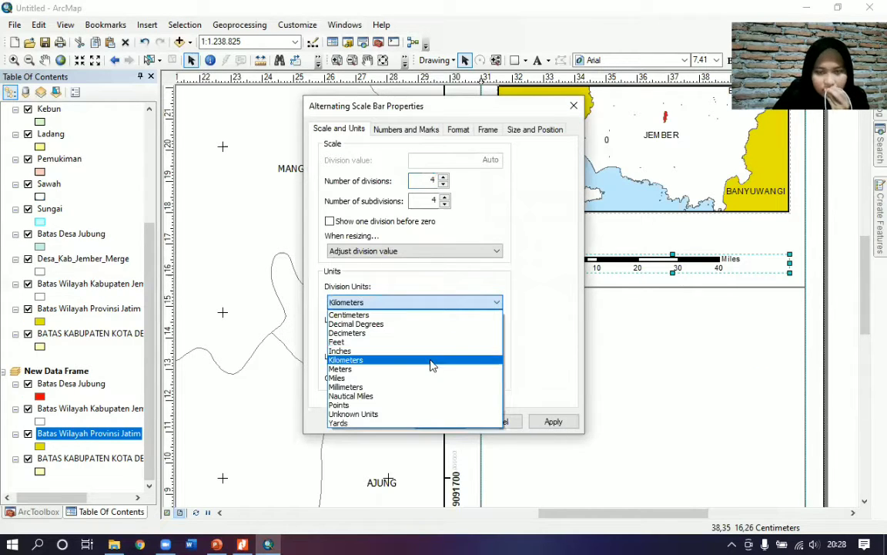
left_click(432, 360)
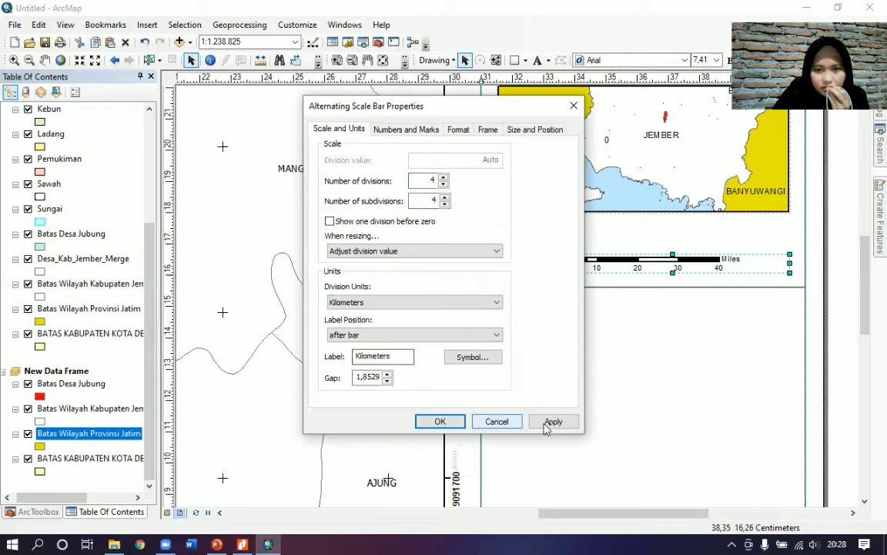
left_click(399, 360)
key("BackSpace")
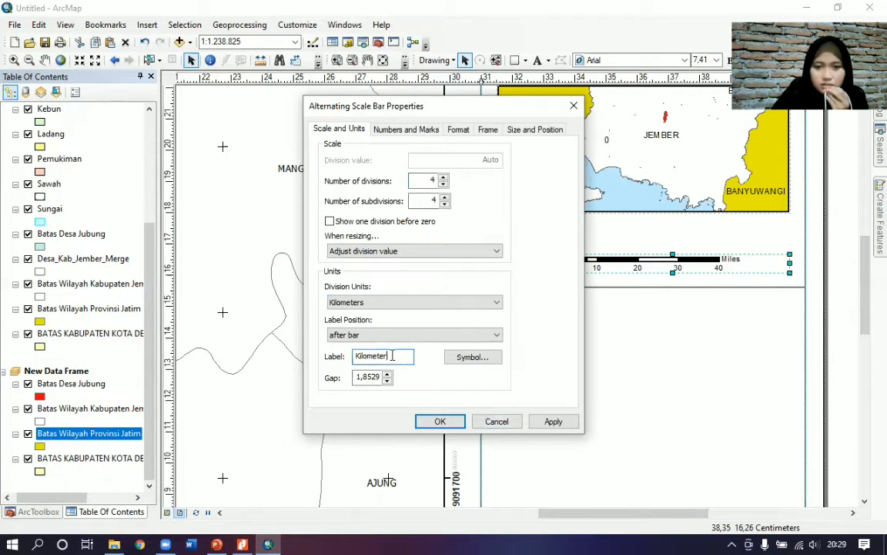
left_click(445, 426)
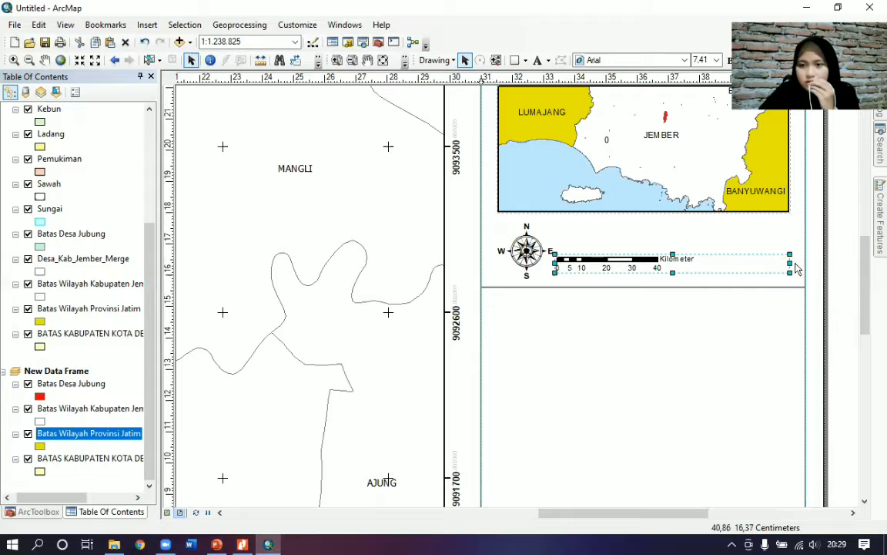
left_click_drag(791, 261, 788, 269)
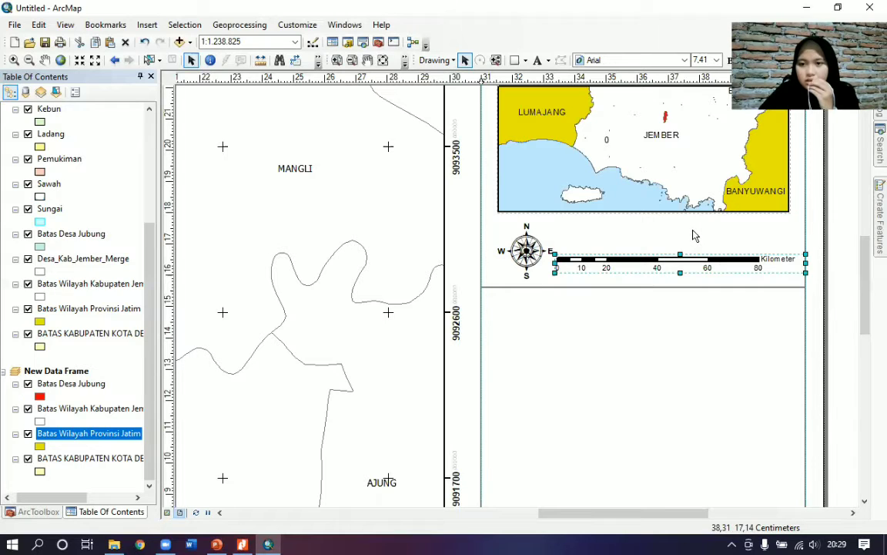
left_click(644, 251)
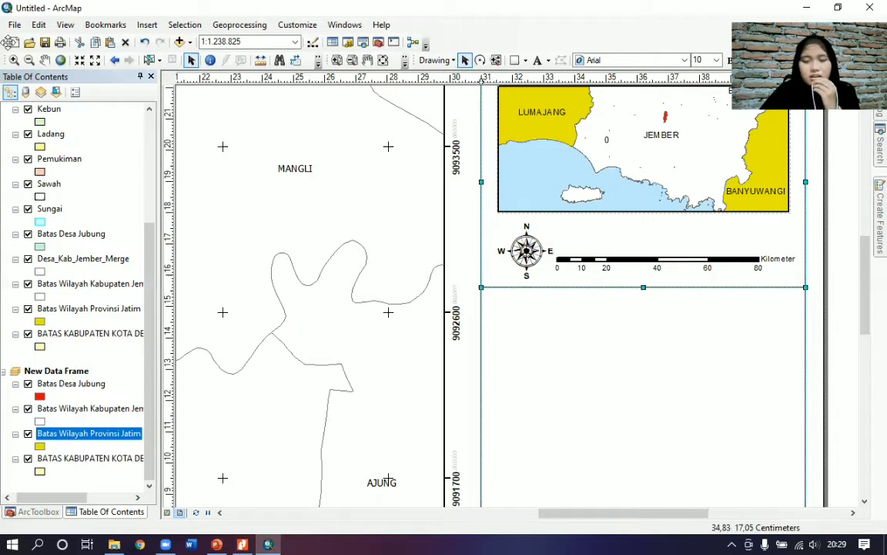
left_click(140, 26)
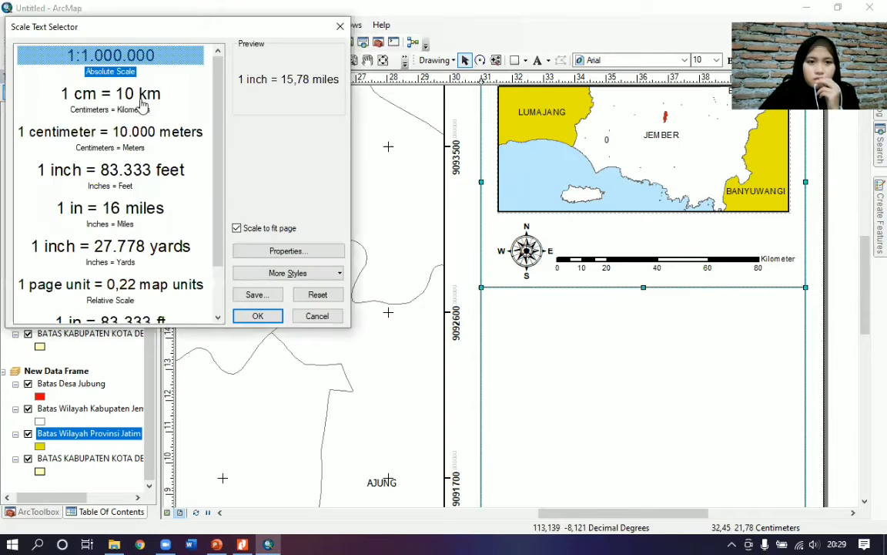
left_click(260, 316)
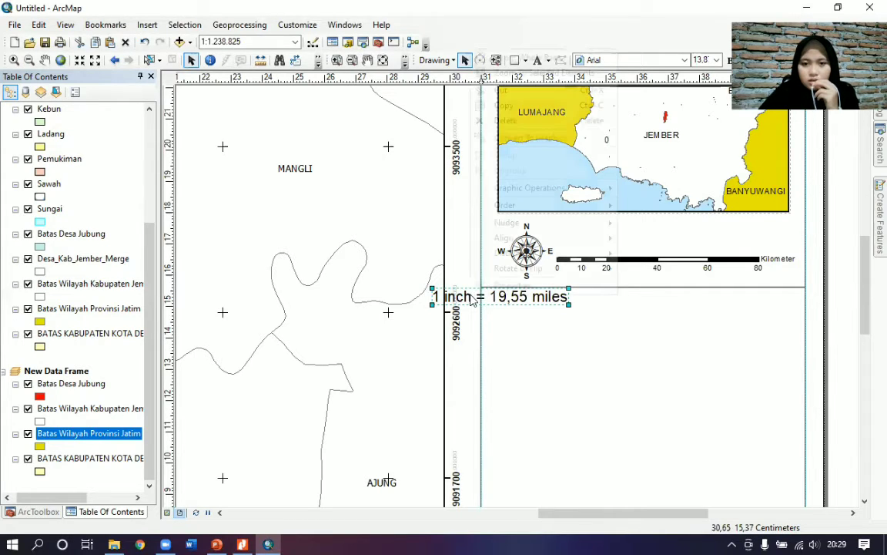
right_click(471, 299)
left_click(528, 306)
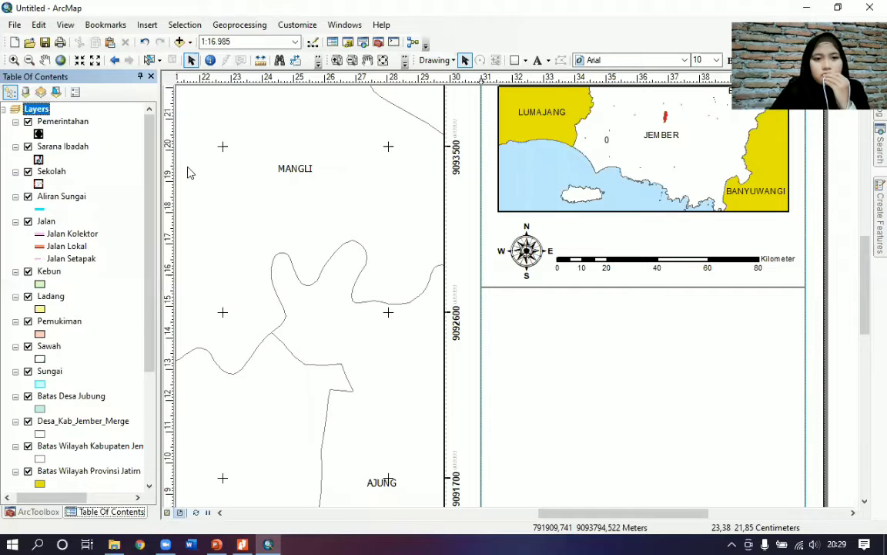
- Insert a scale text for the Layers data frame and place it just above the scale bar
left_click(147, 24)
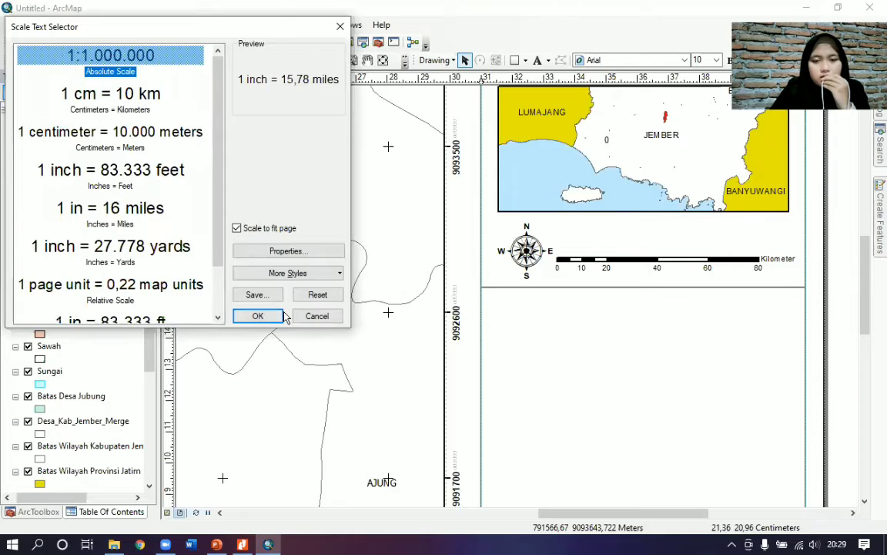
left_click(258, 317)
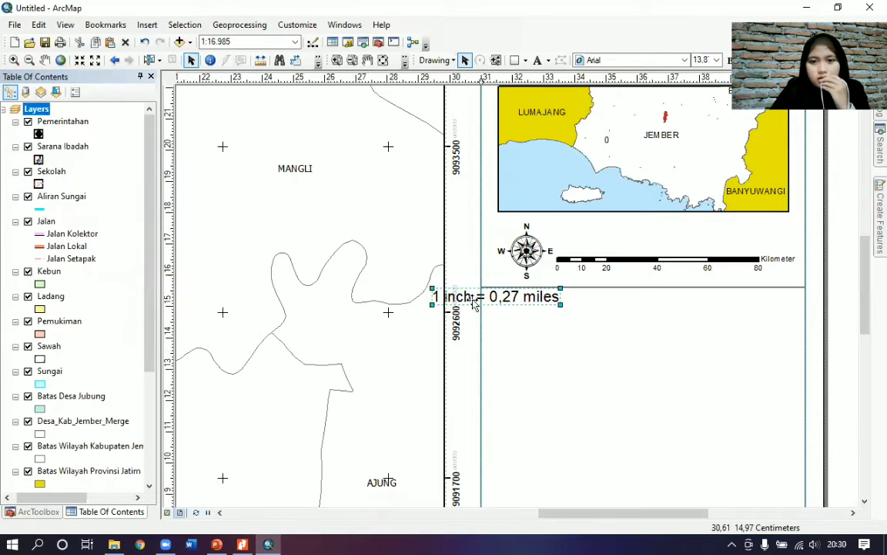
left_click_drag(539, 295, 609, 252)
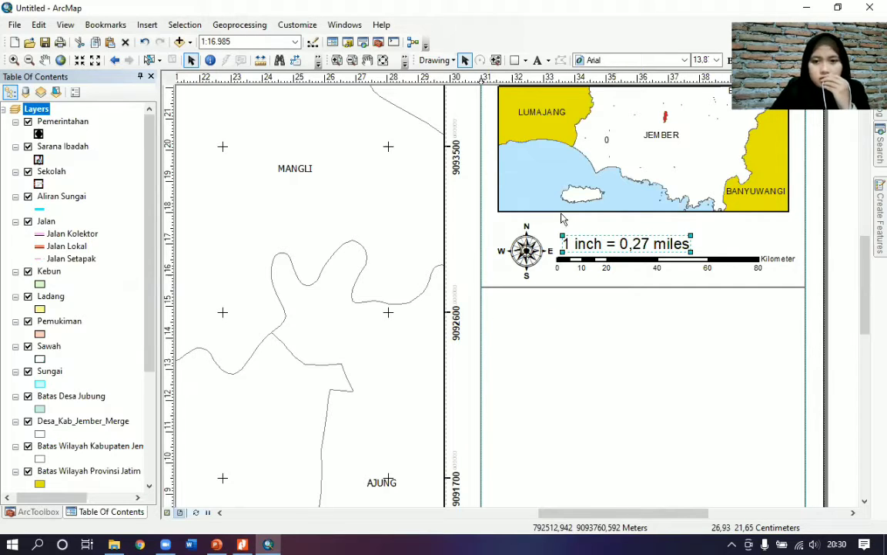
- Change the scale text to the Absolute Scale style and nudge it closer to the scale bar
right_click(593, 423)
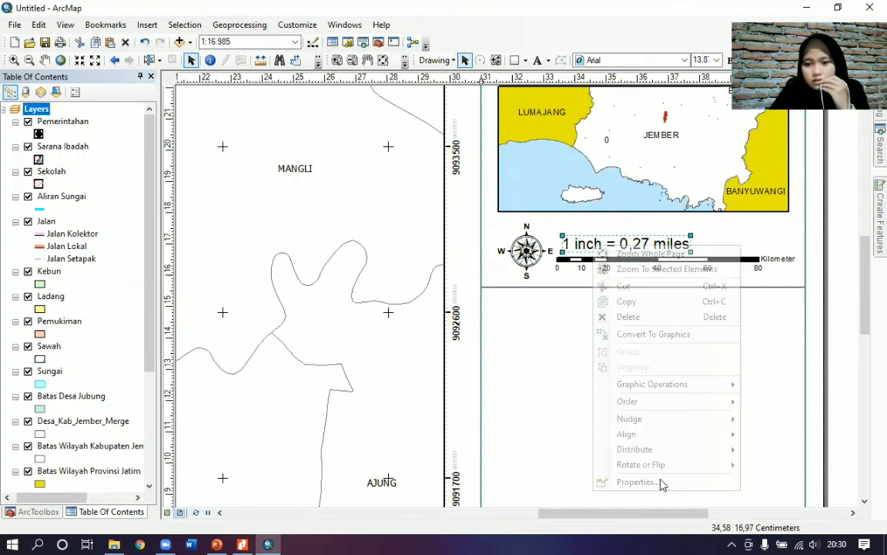
key("Return")
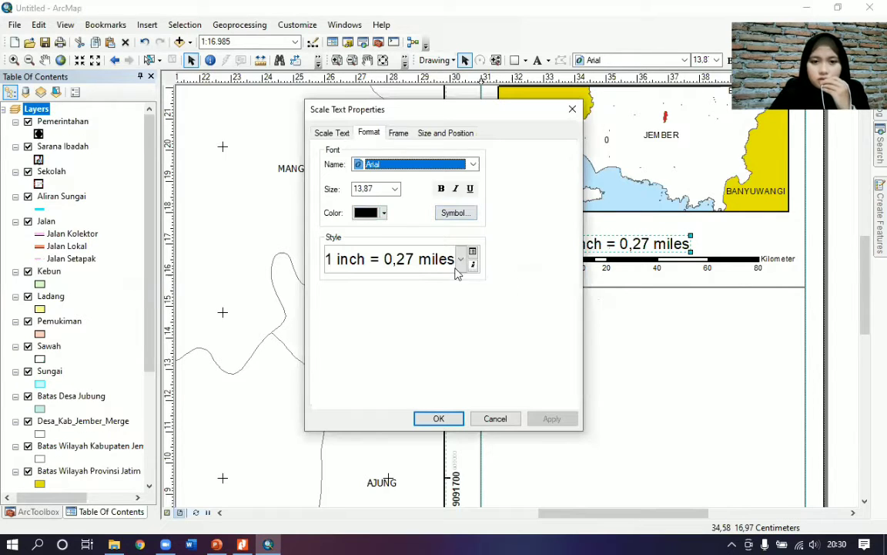
left_click(460, 261)
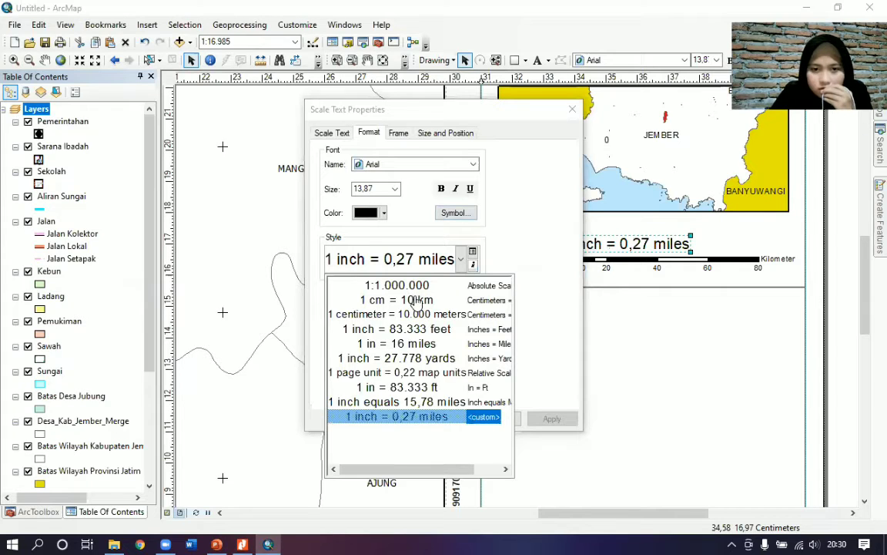
left_click(416, 285)
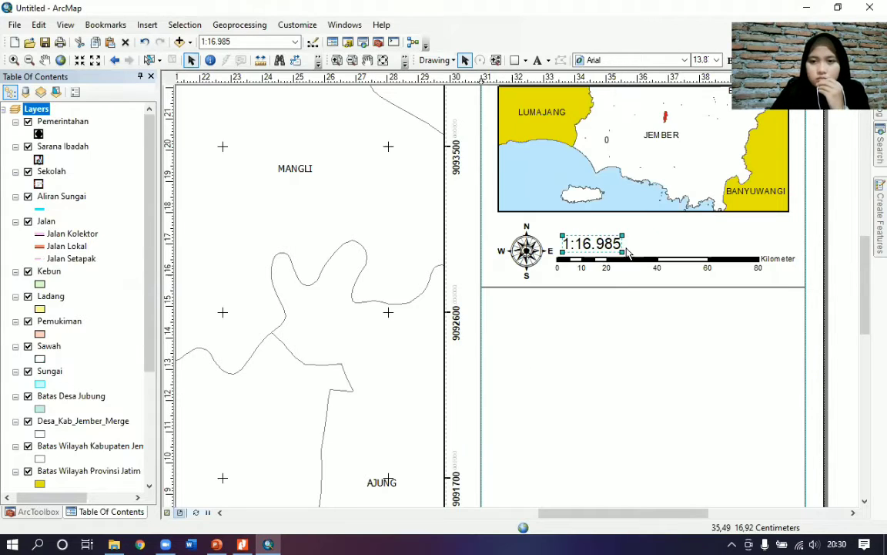
left_click_drag(607, 245, 610, 248)
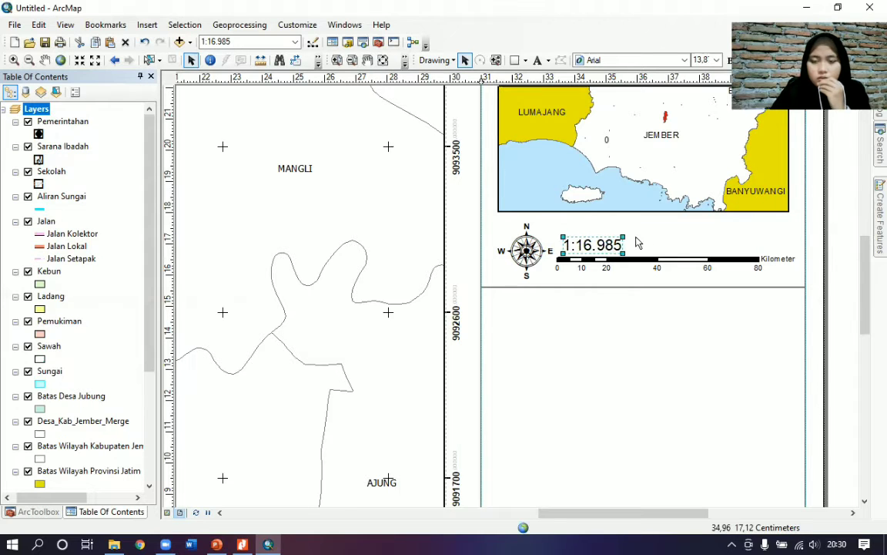
left_click(568, 216)
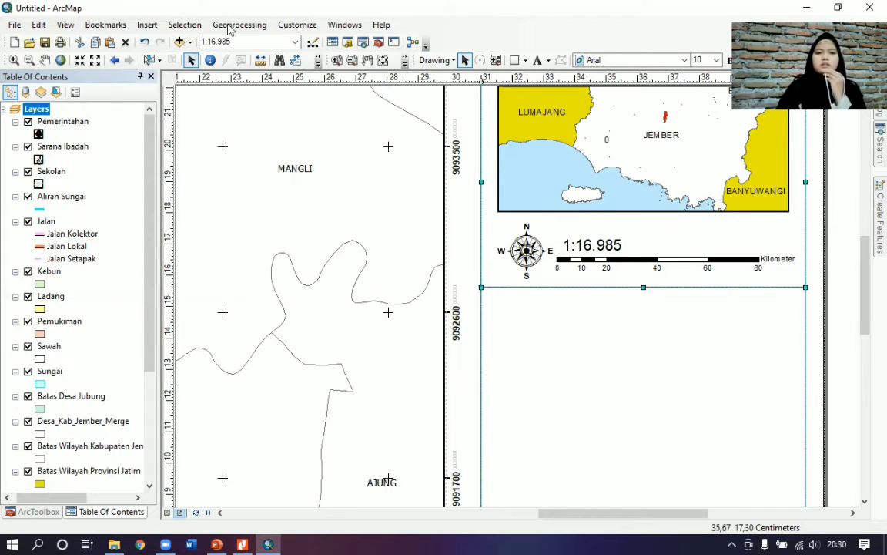
- Add a text label "Skala :" between the Jember inset map and the scale text
left_click(537, 60)
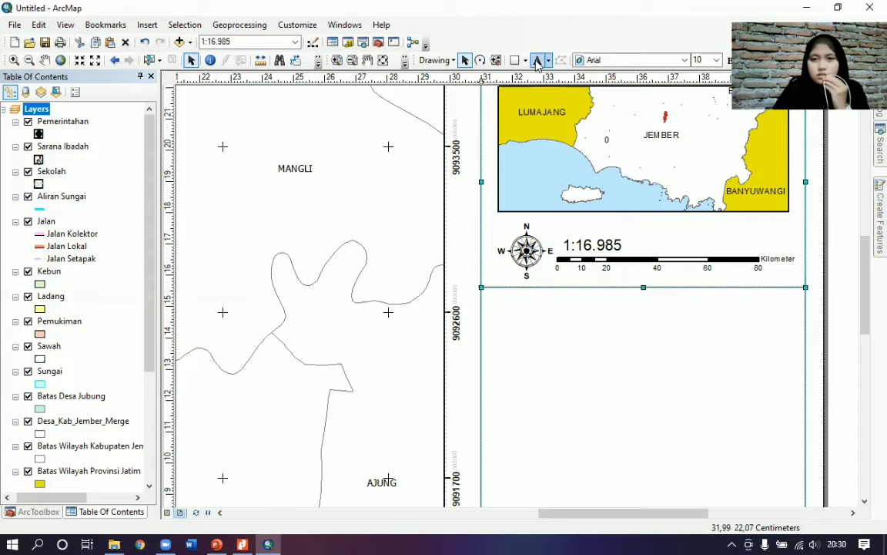
left_click(580, 222)
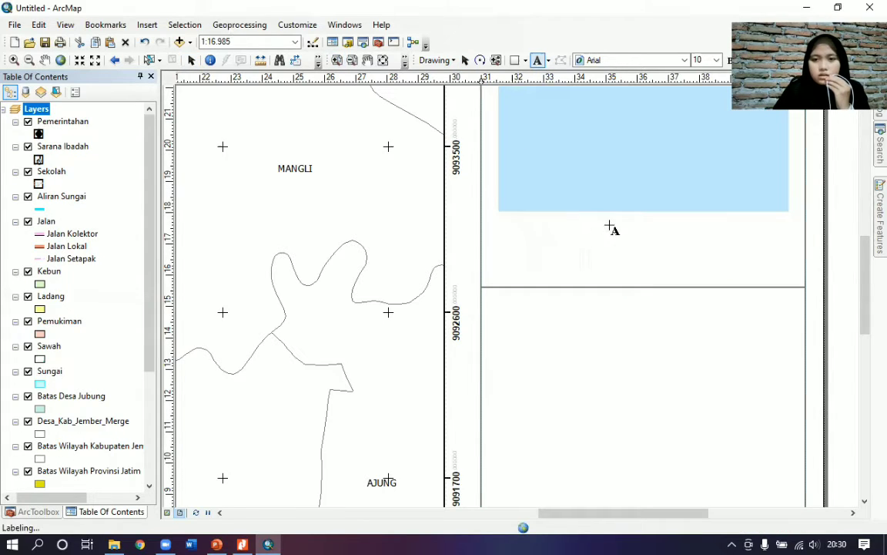
key("BackSpace")
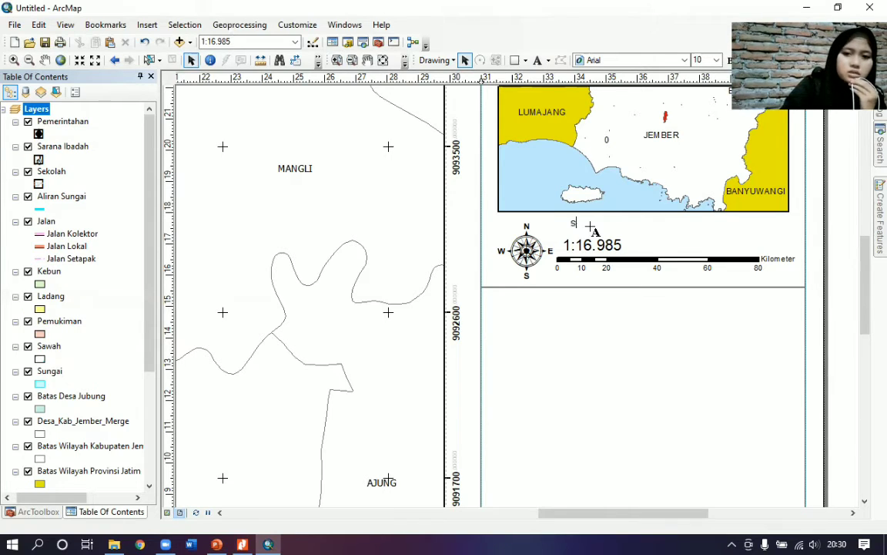
type("sk")
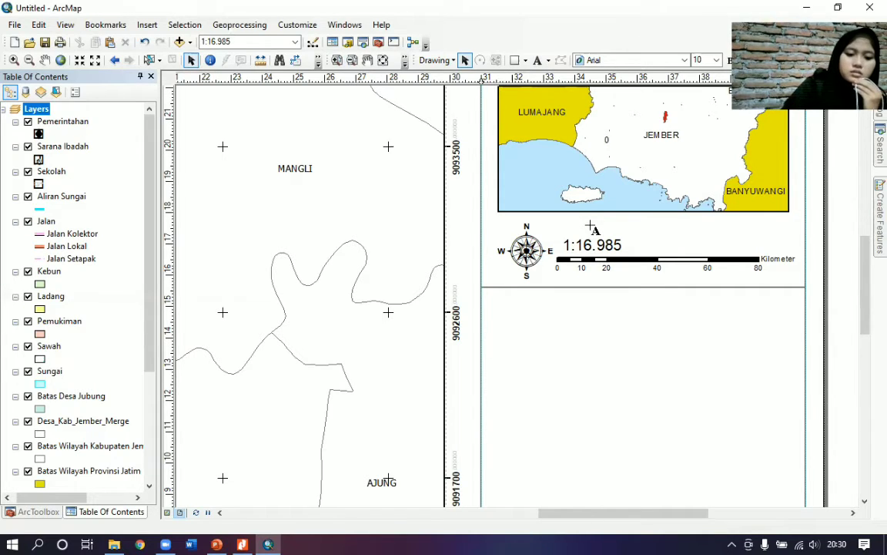
type("kala")
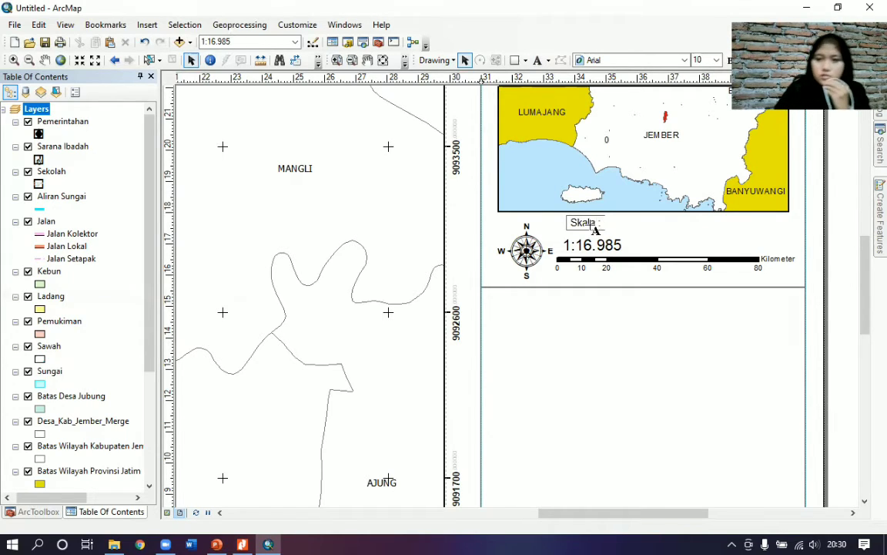
type(" :")
double_click(587, 223)
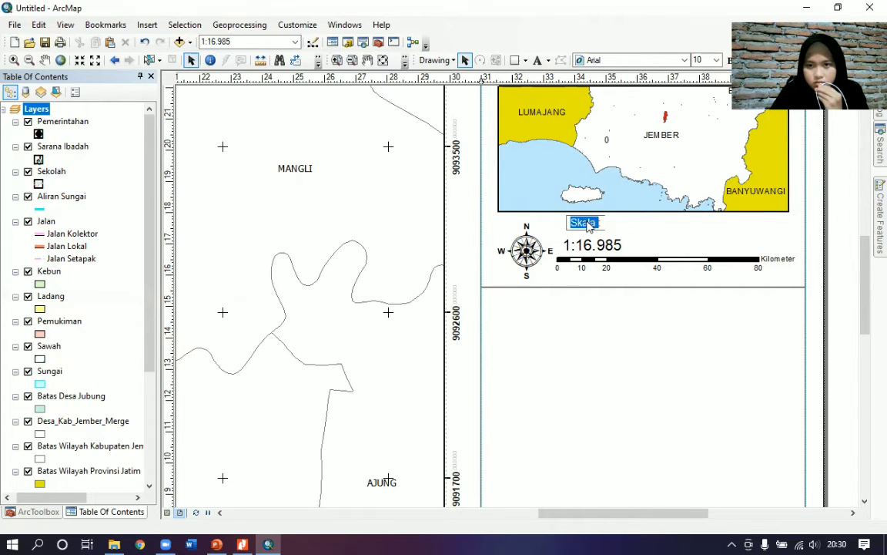
right_click(587, 223)
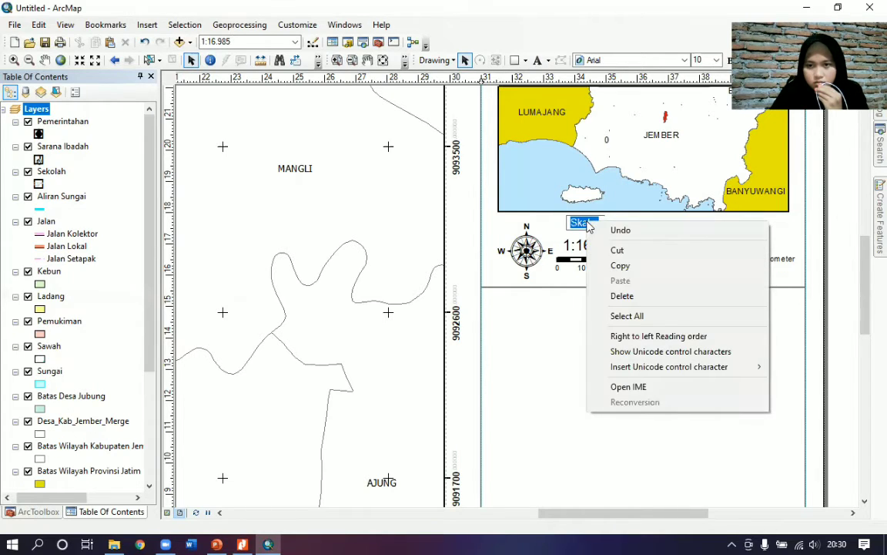
left_click(547, 227)
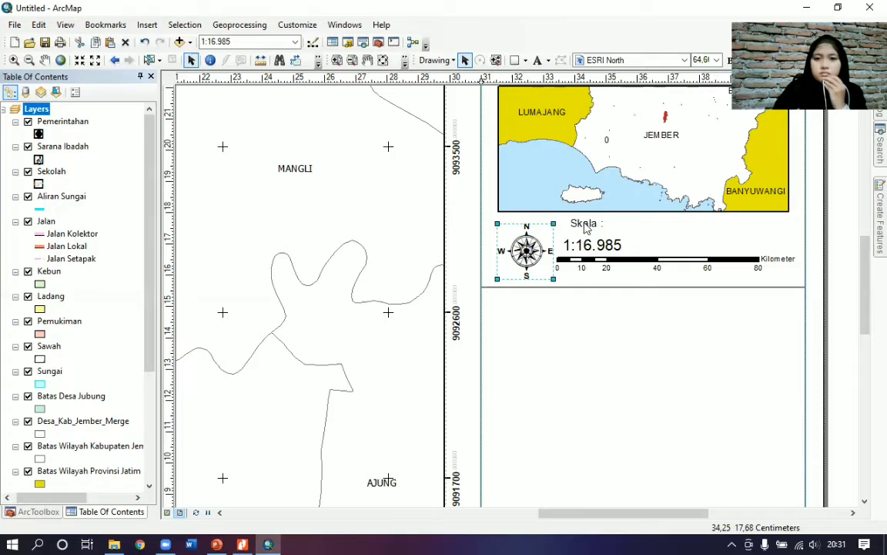
- Set the "Skala :" label's font size to 11 and move it directly above the scale text, aligned with its left edge
double_click(585, 225)
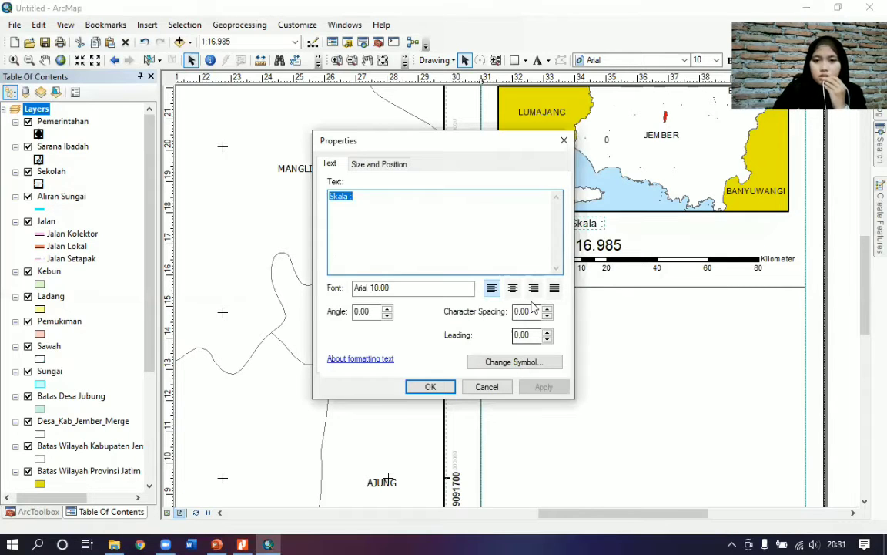
left_click(523, 362)
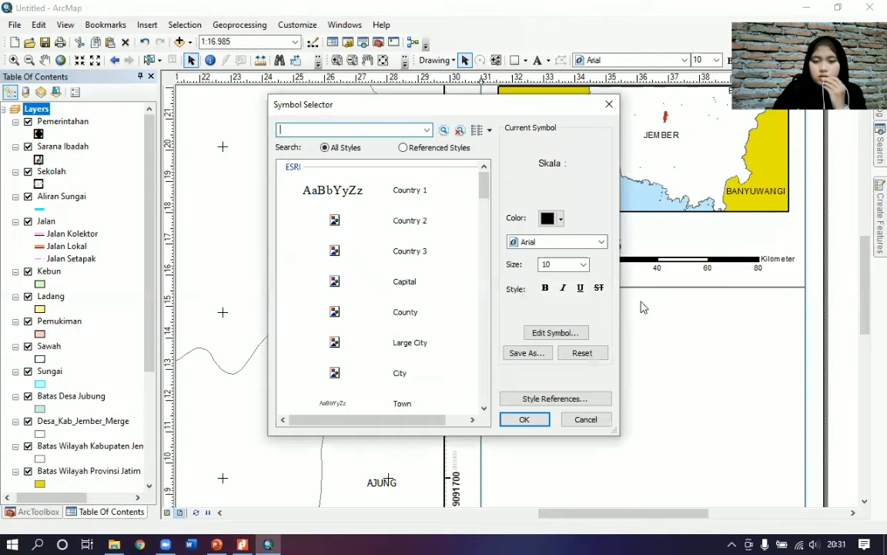
left_click(585, 265)
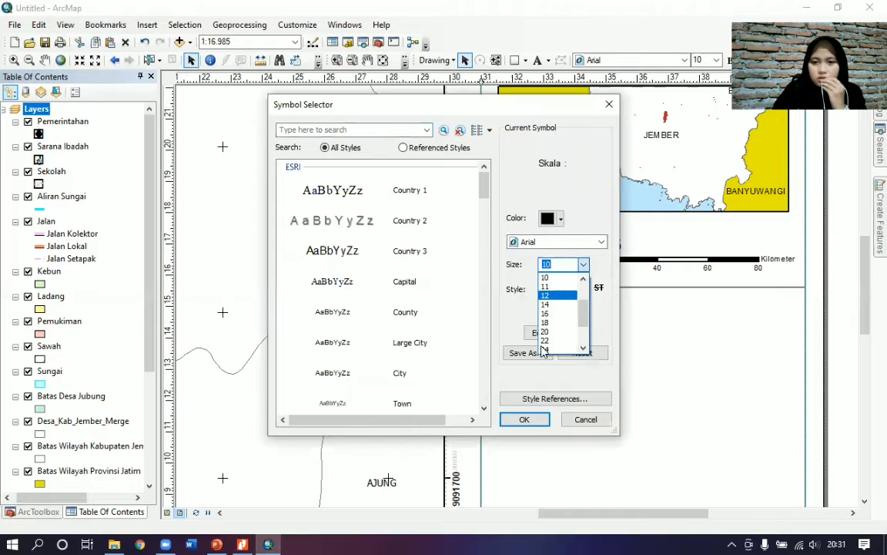
left_click(569, 300)
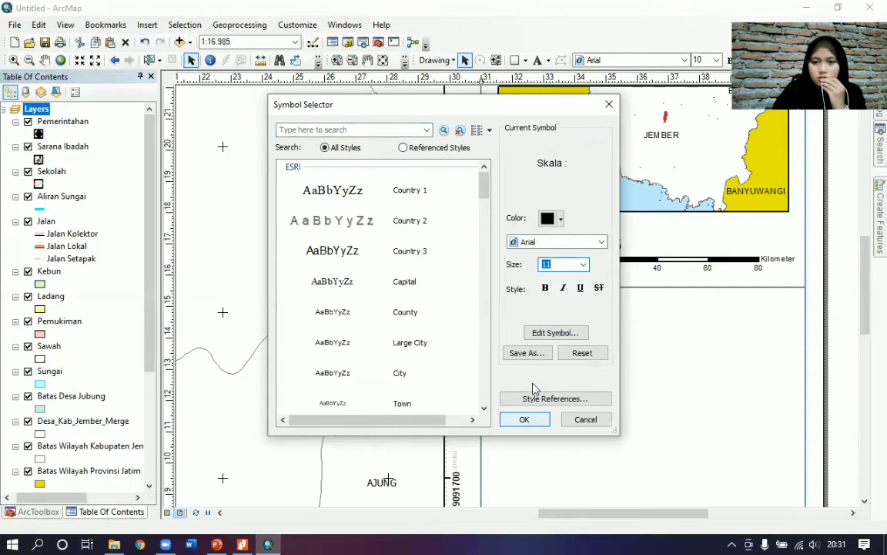
key("Return")
left_click(545, 386)
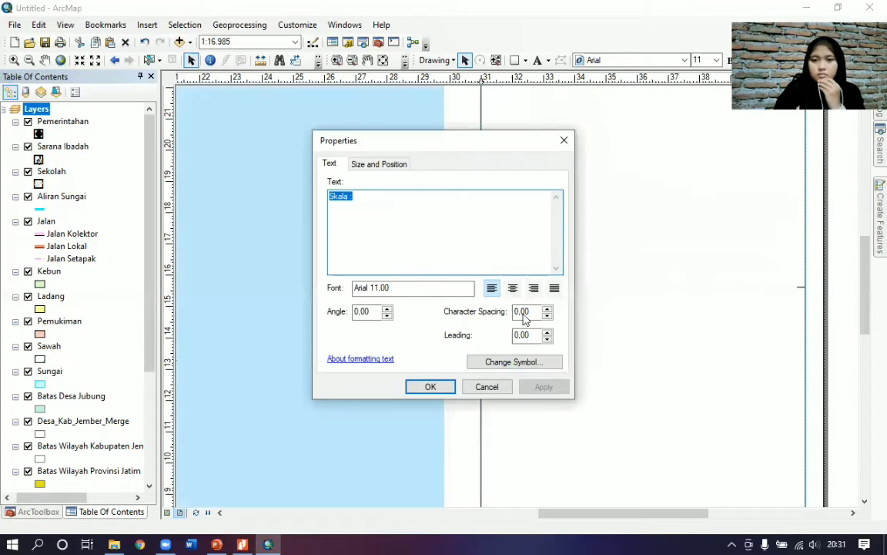
left_click(487, 386)
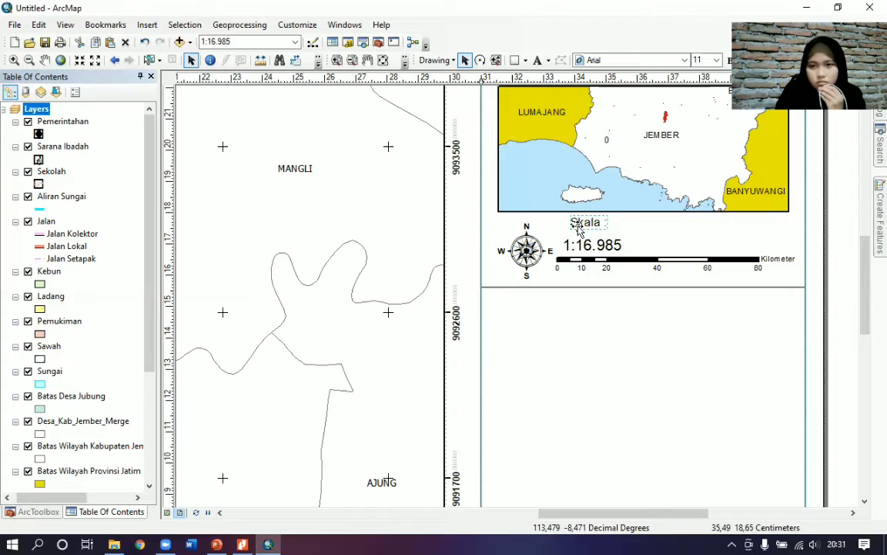
mouse_move(578, 225)
left_mouse_down()
mouse_move(563, 235)
mouse_move(576, 236)
left_mouse_up()
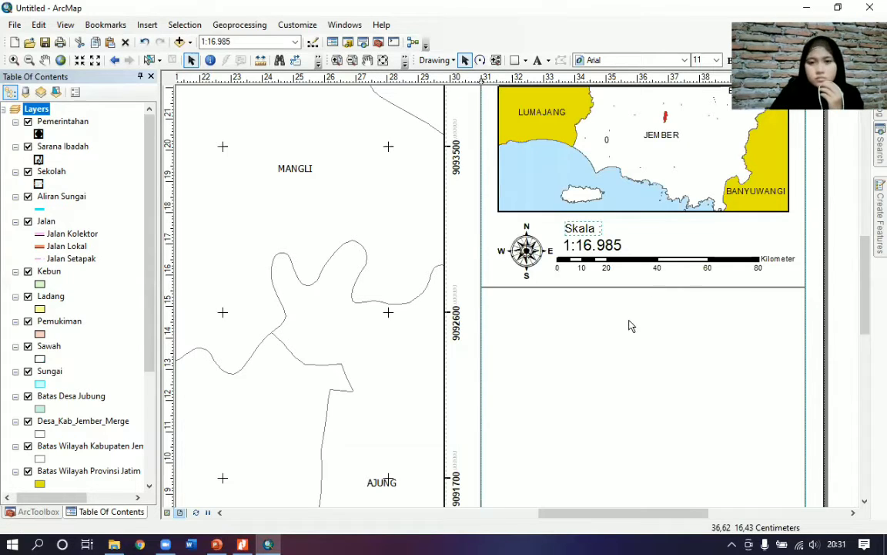
- Start a one-column legend for the Layers data frame, keeping the map layers proposed as legend items
left_click(648, 299)
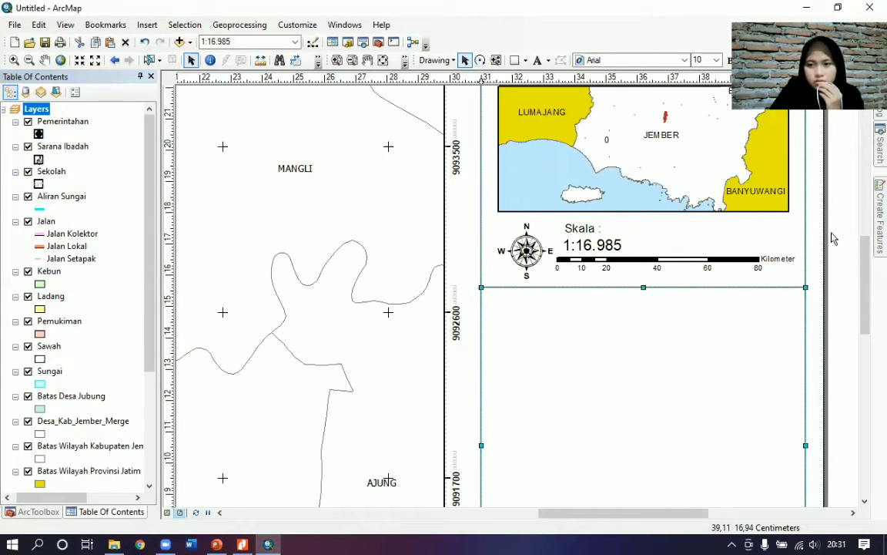
left_click(462, 223)
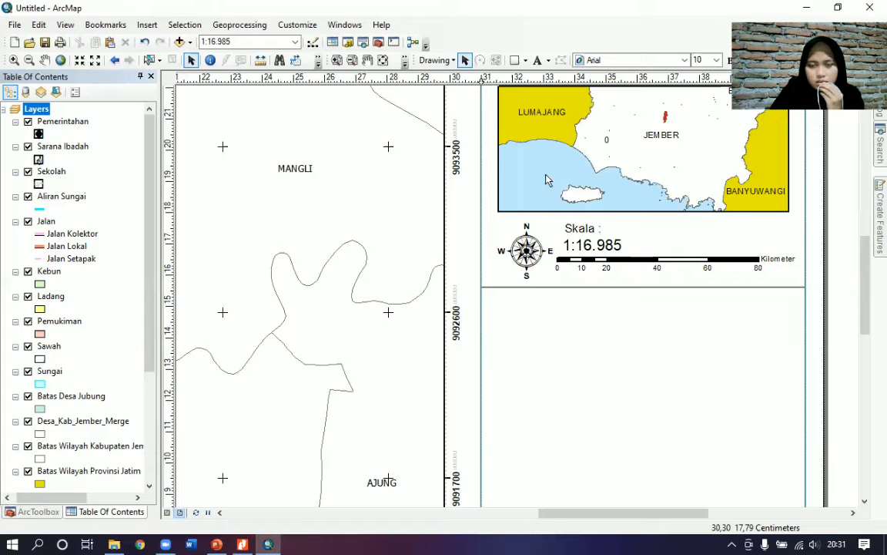
right_click(462, 222)
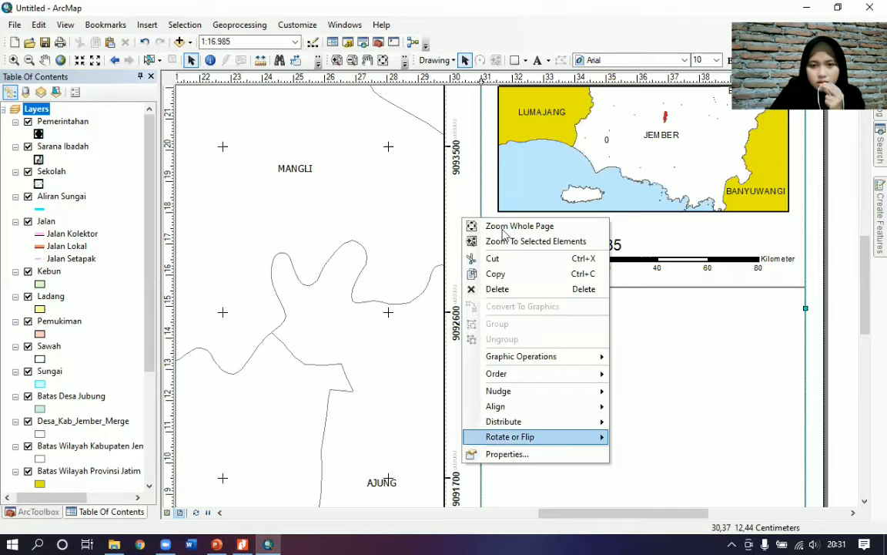
left_click(499, 226)
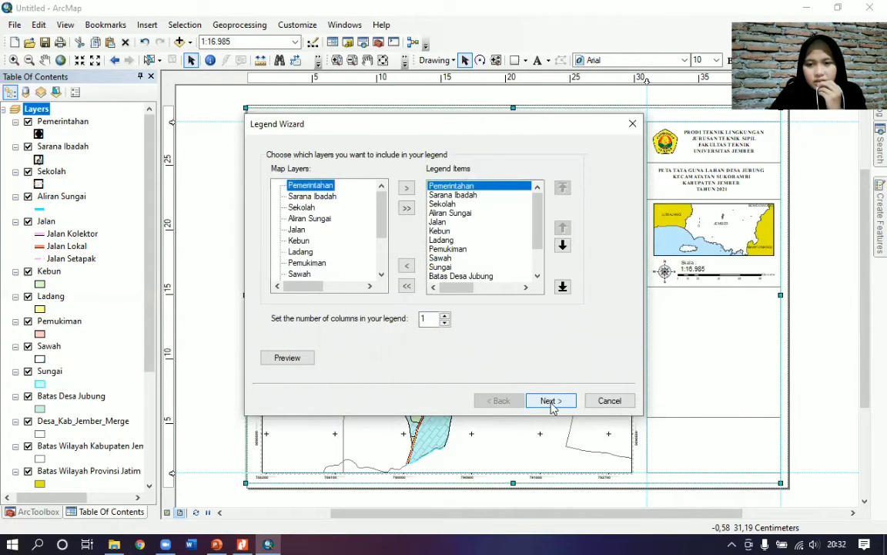
left_click(444, 316)
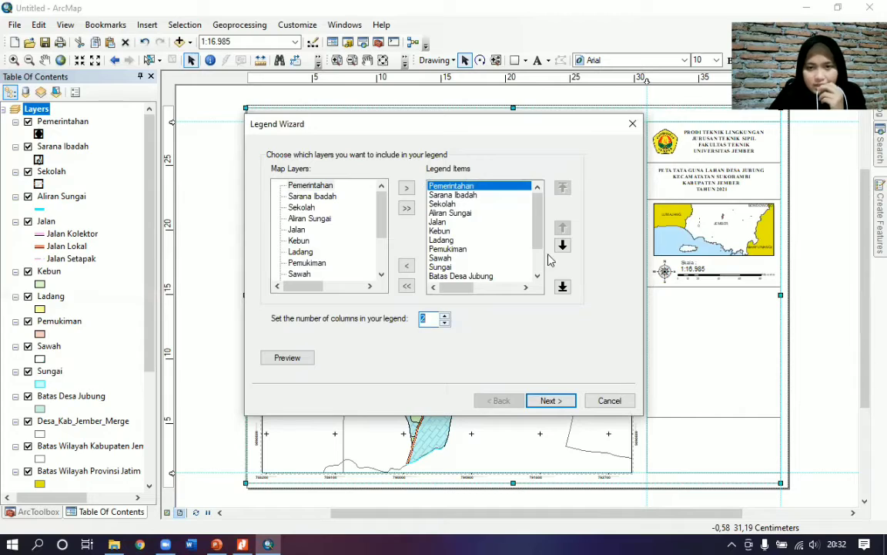
left_click(445, 322)
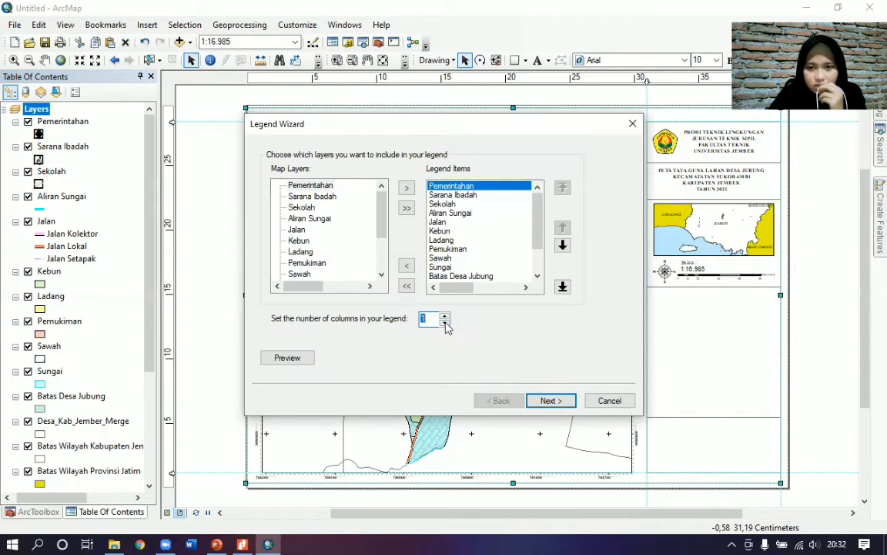
left_click(555, 404)
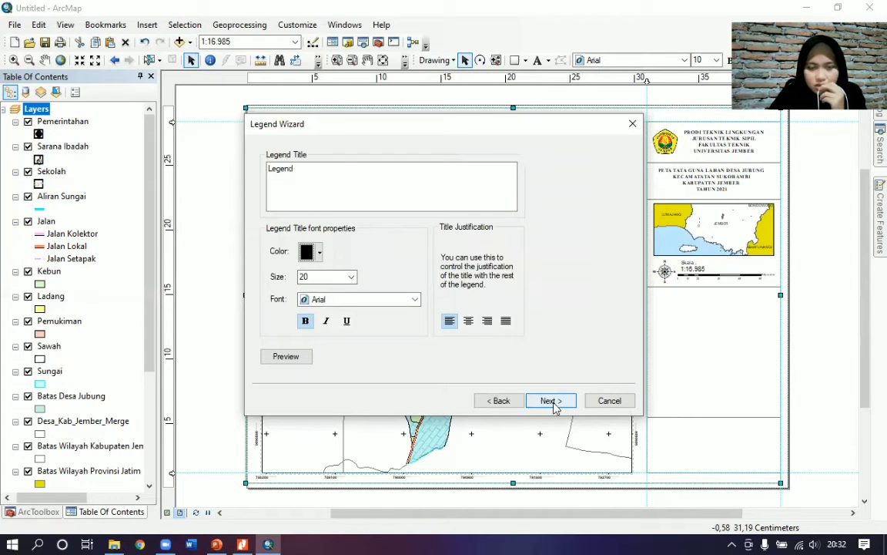
- Title the legend "Legenda" and finish it with the default frame, patch and spacing settings
left_click(306, 167)
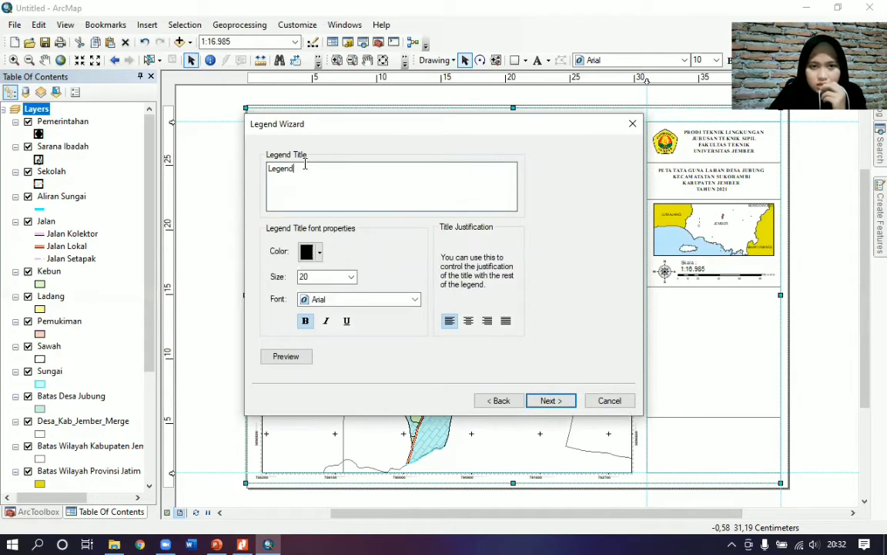
type("a")
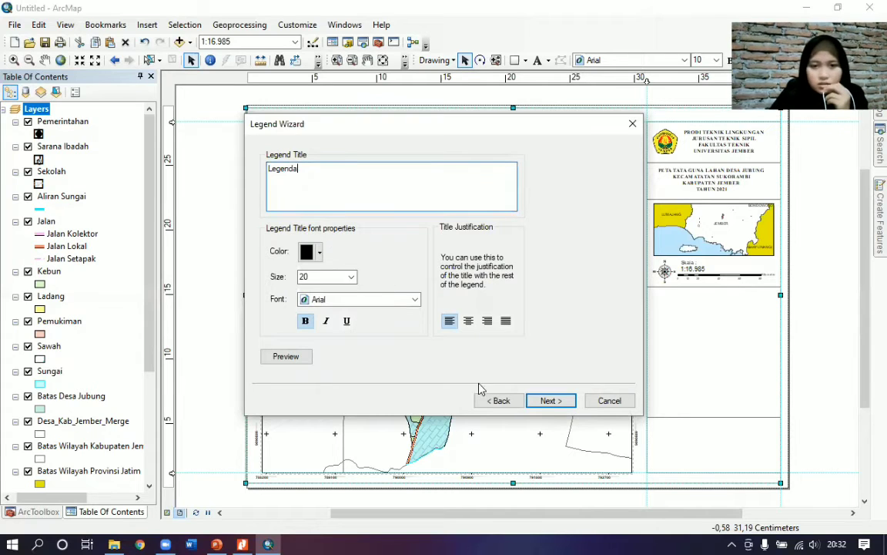
left_click(547, 404)
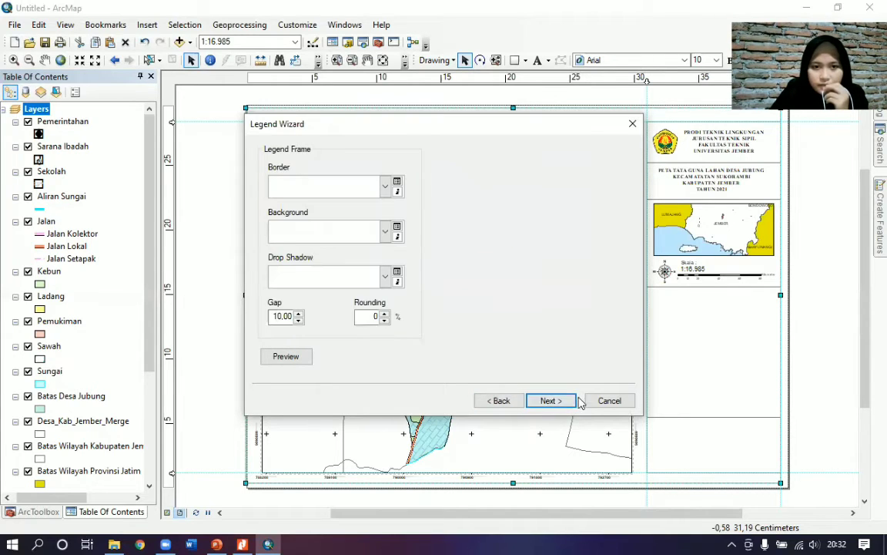
left_click(556, 402)
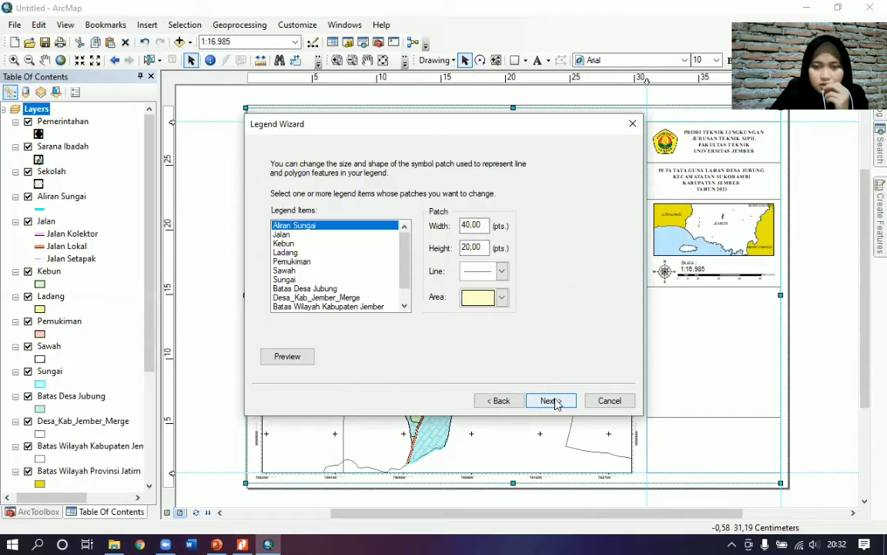
left_click(556, 402)
left_click(551, 401)
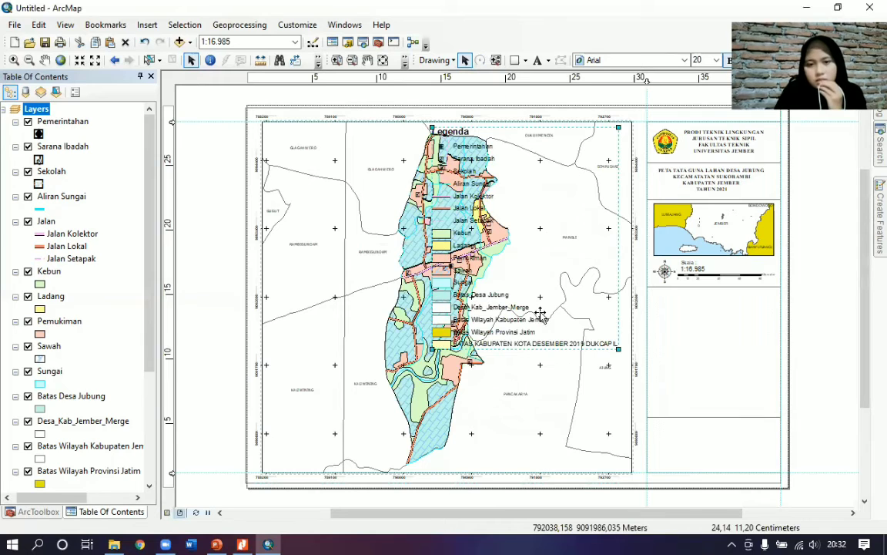
- Move the legend off the map and shrink it to fit beneath the scale bar in the layout's side column
left_click_drag(647, 350, 767, 356)
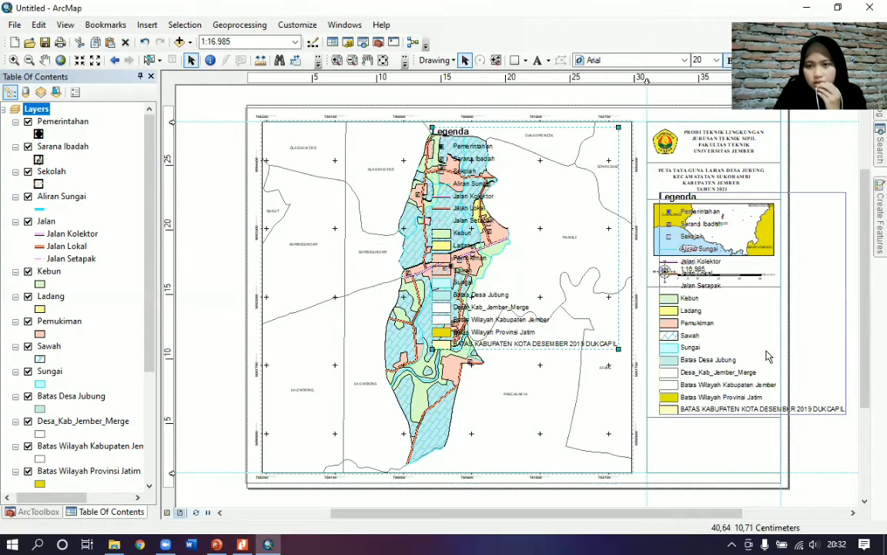
left_click_drag(777, 449, 767, 449)
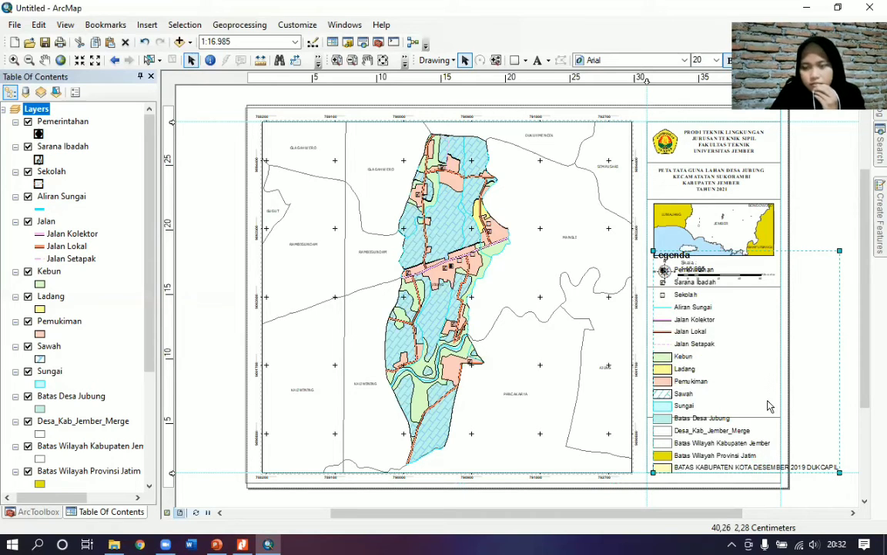
left_click_drag(709, 337, 708, 378)
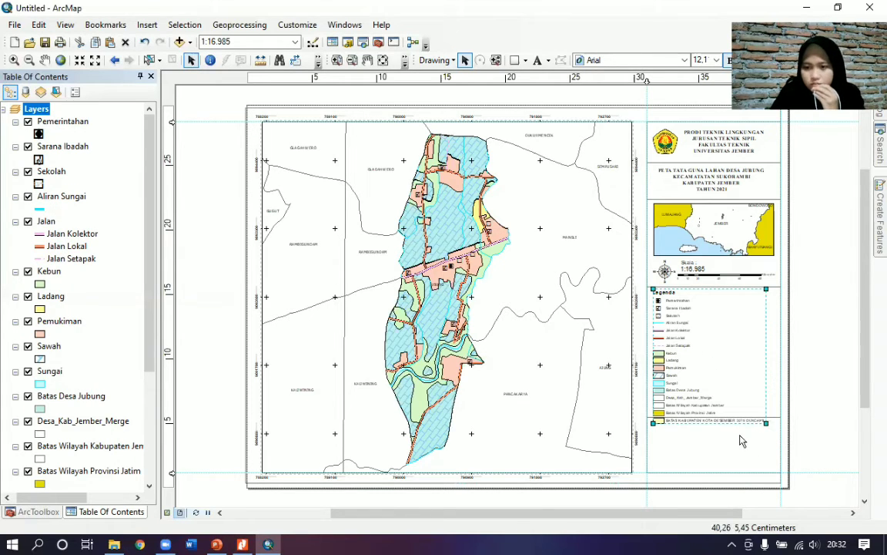
- Shift the border between the two lowest side-column boxes to just below the legend and nudge the legend inside its box
left_click(712, 422)
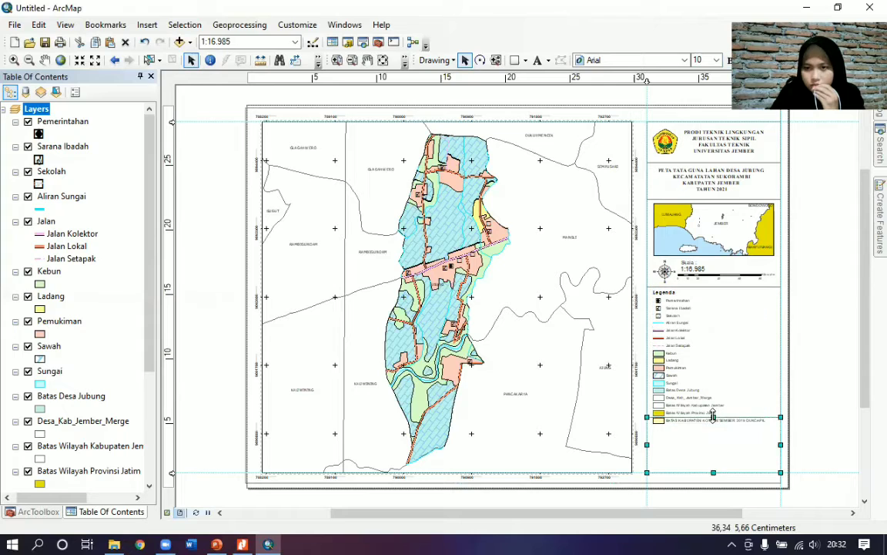
left_click_drag(712, 422, 711, 431)
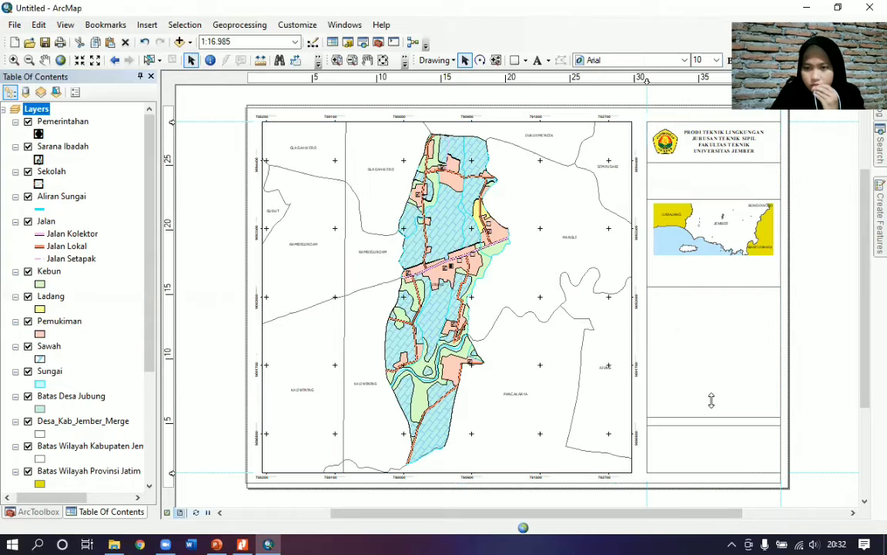
left_click(730, 411)
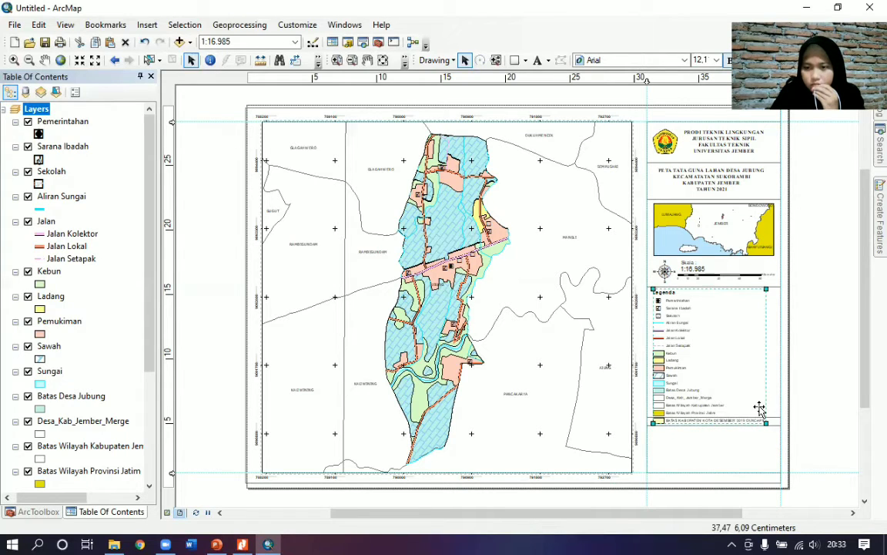
double_click(714, 379)
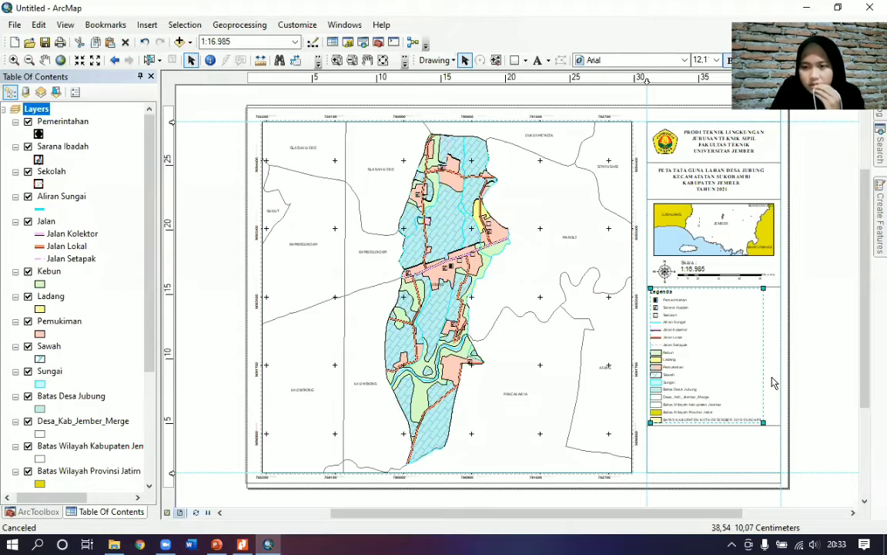
left_click(840, 361)
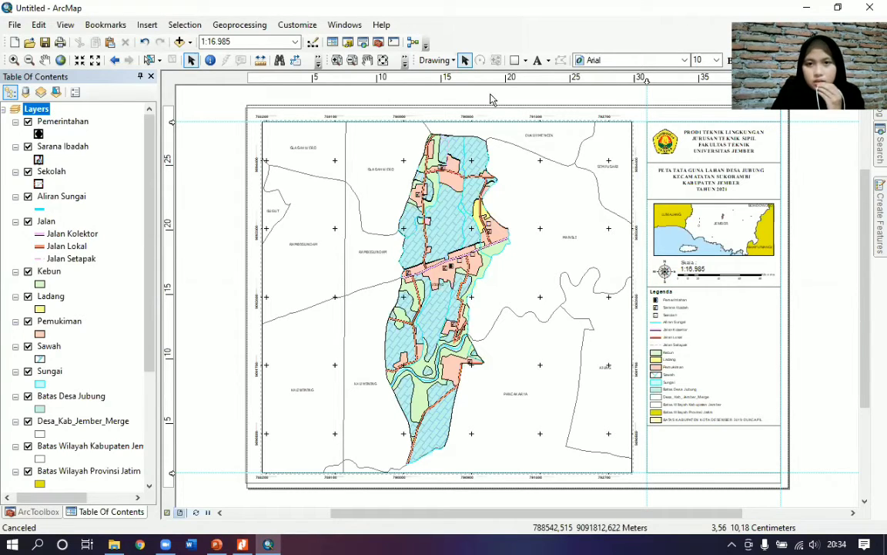
- Add a text block below the legend headed "Sumber Data :" listing the Kabupaten Jember SHP, DUKCAPIL province and regency boundary, and SNI 6502.3-2010 sources
left_click(537, 62)
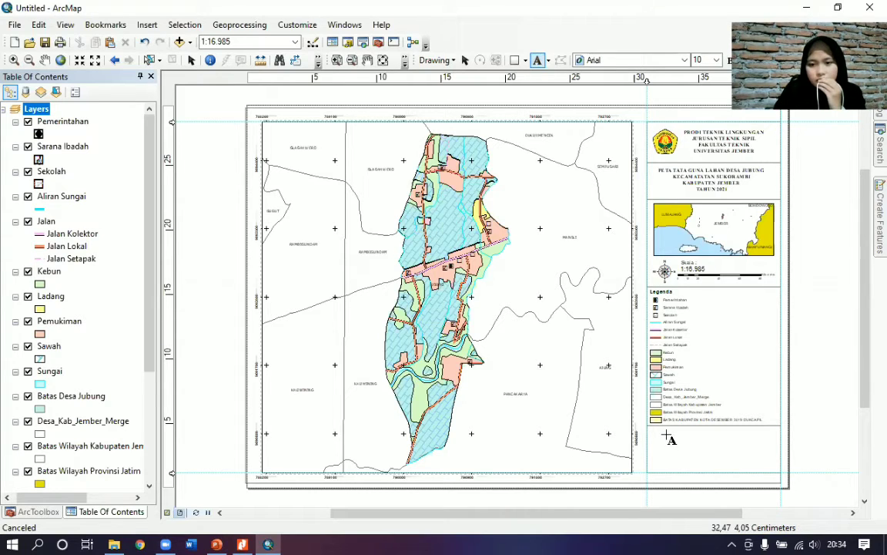
left_click(714, 442)
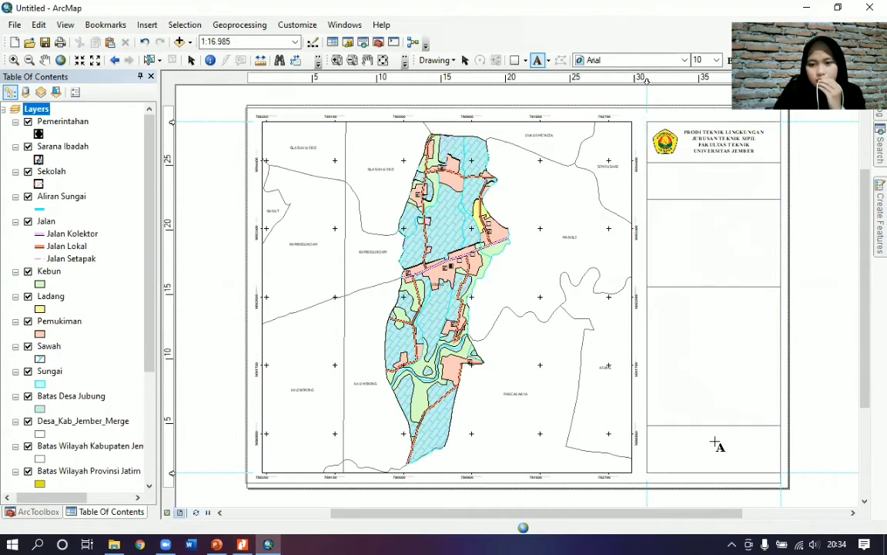
double_click(671, 435)
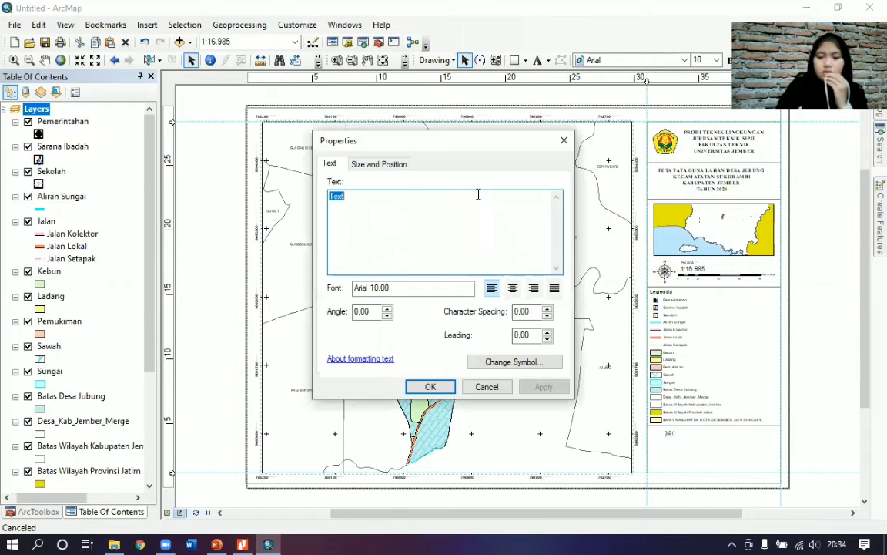
key("BackSpace")
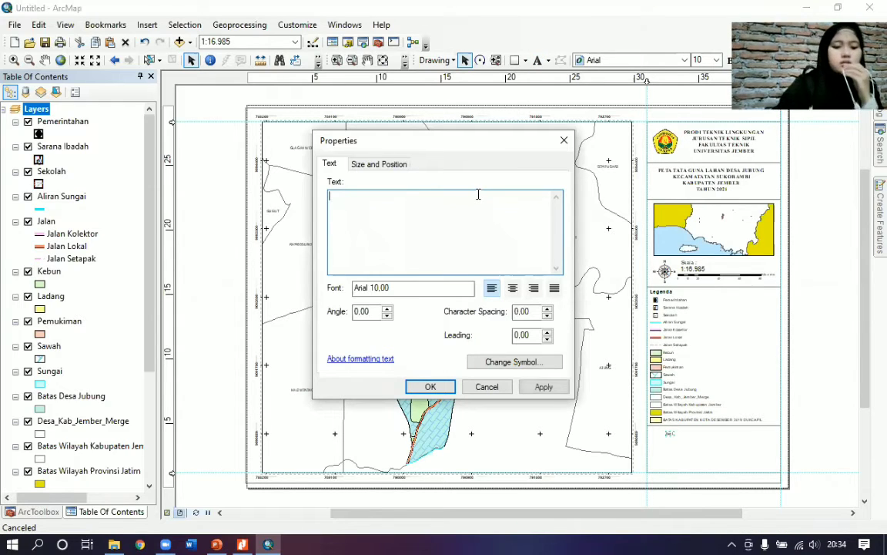
type("S")
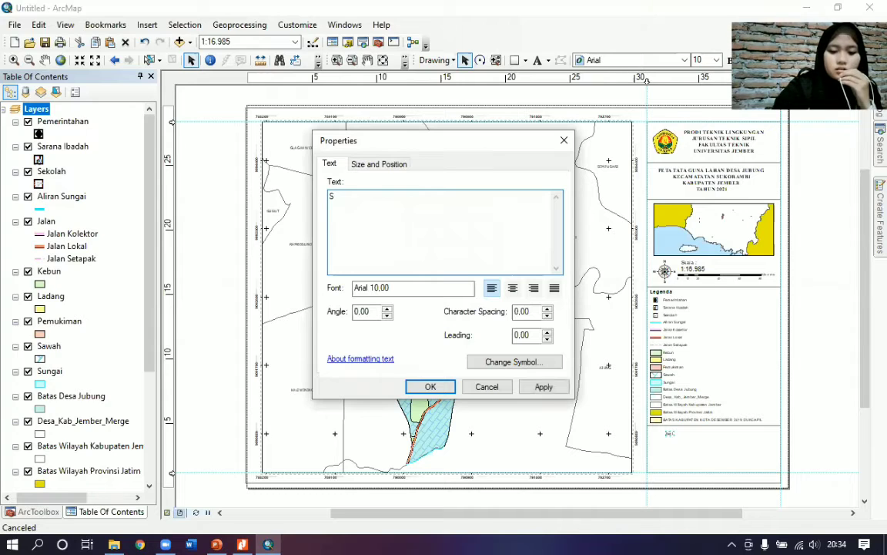
type("umber Data :")
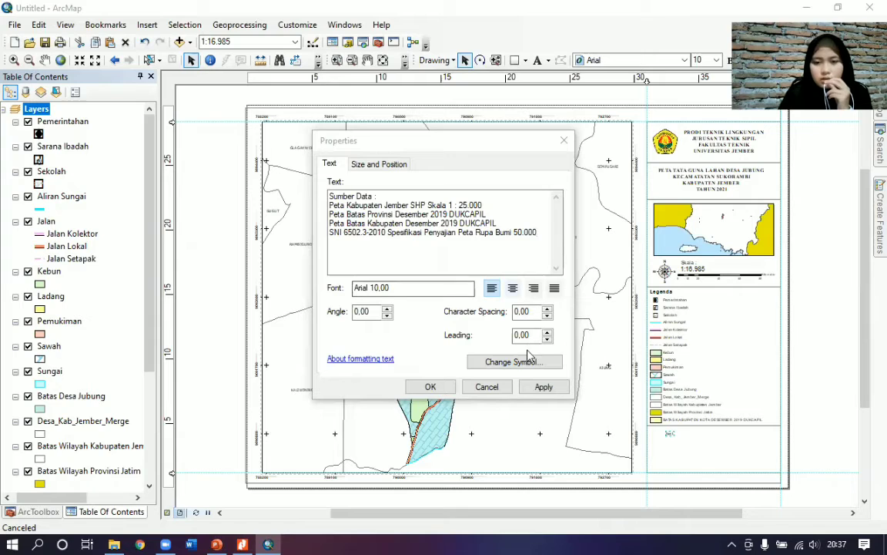
- Set the "Sumber Data" text block's font to Times New Roman, size 11
left_click(501, 361)
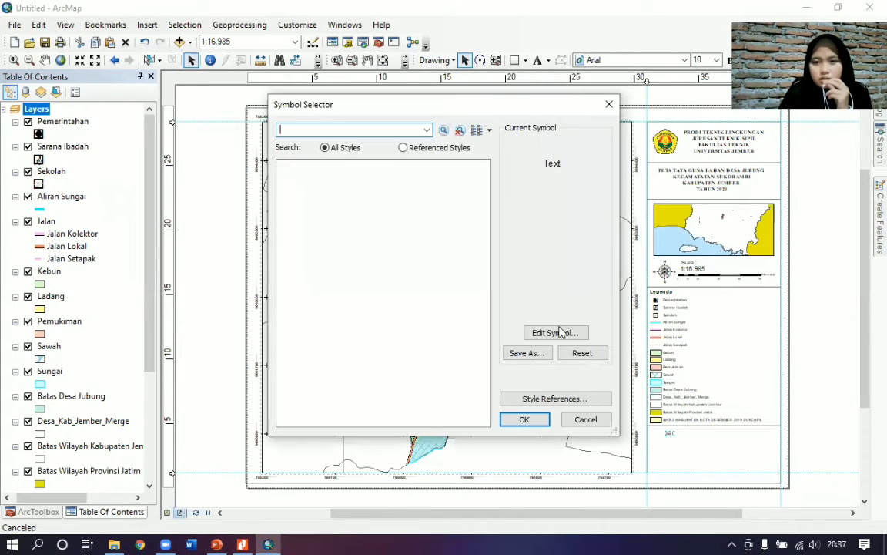
left_click(601, 242)
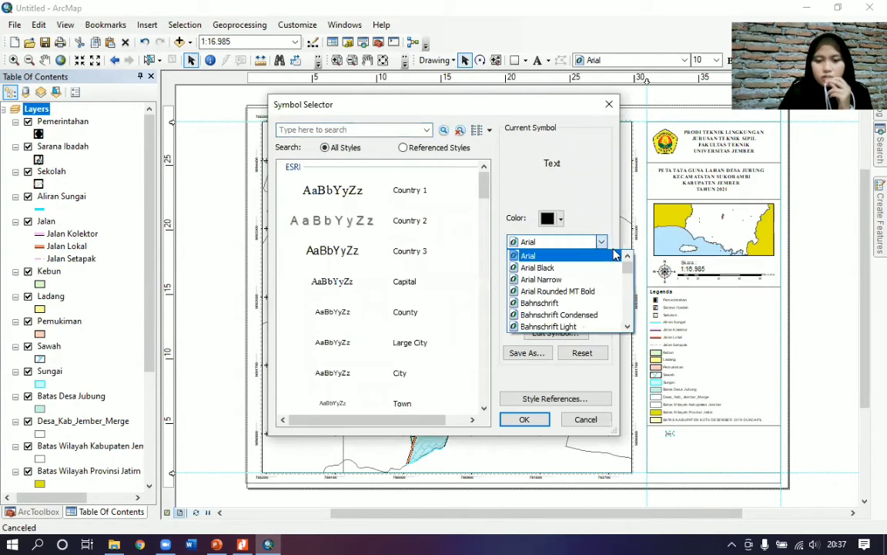
key("t")
key("i")
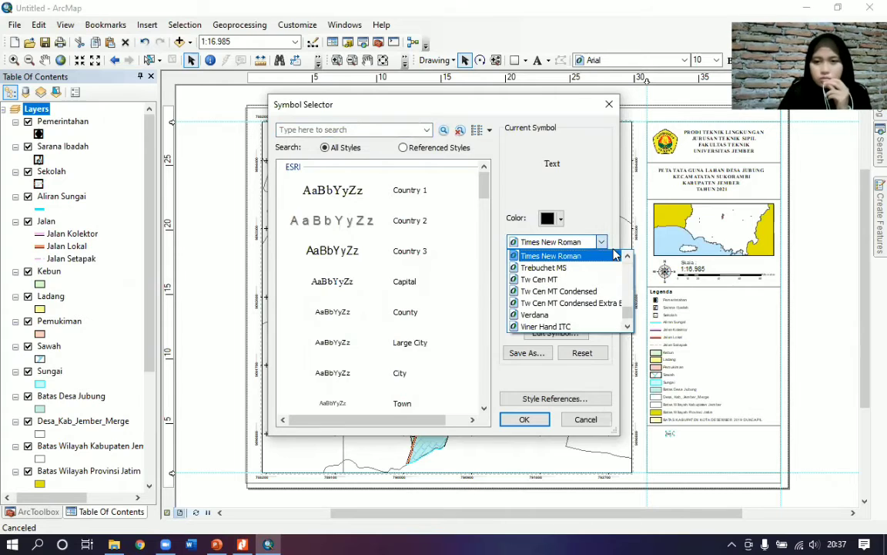
key("Return")
left_click(583, 264)
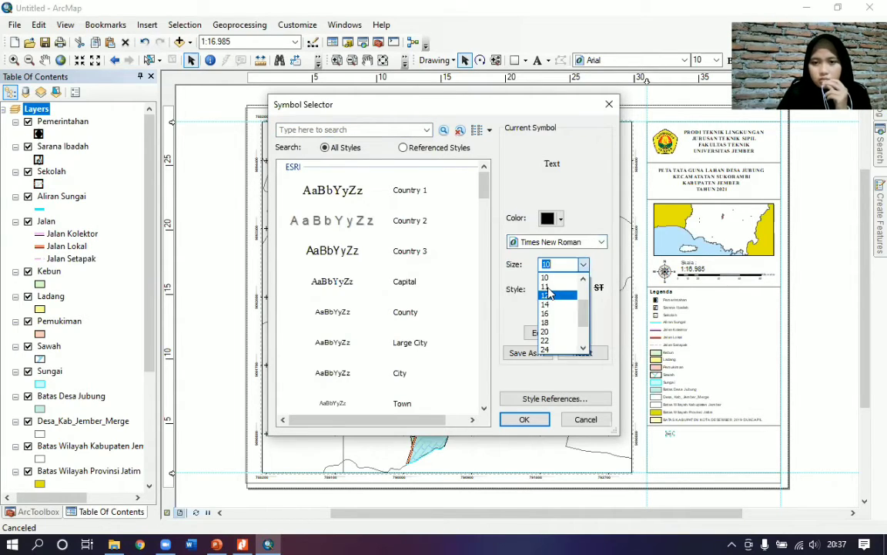
left_click(546, 286)
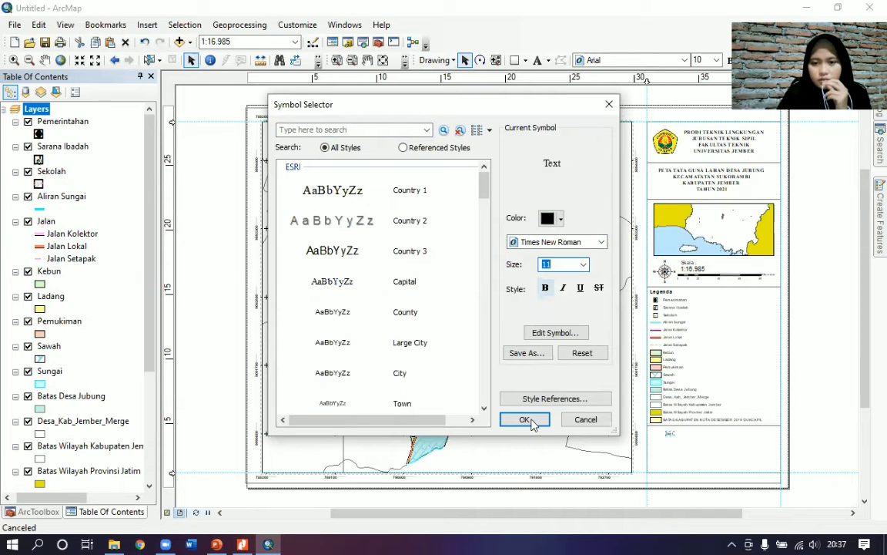
key("Return")
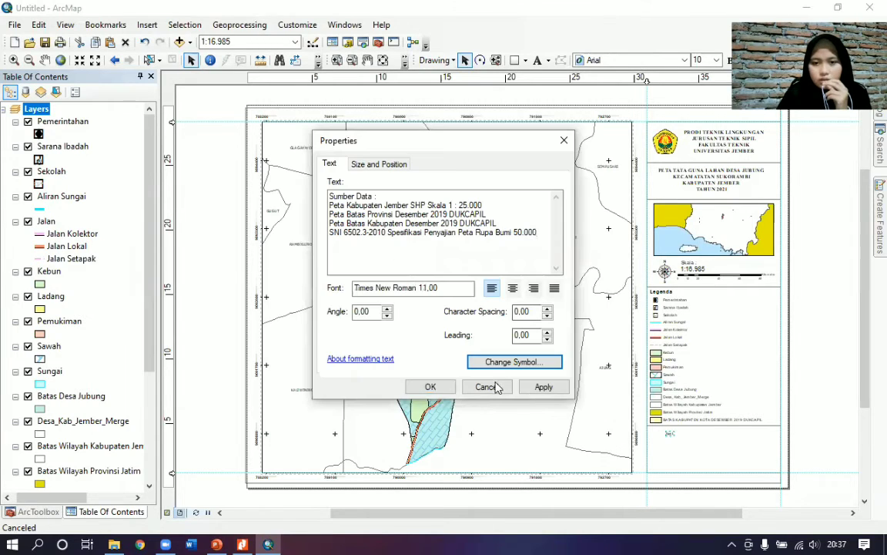
- Apply the text properties and move the "Sumber Data" block into the empty box below the legend
left_click(539, 387)
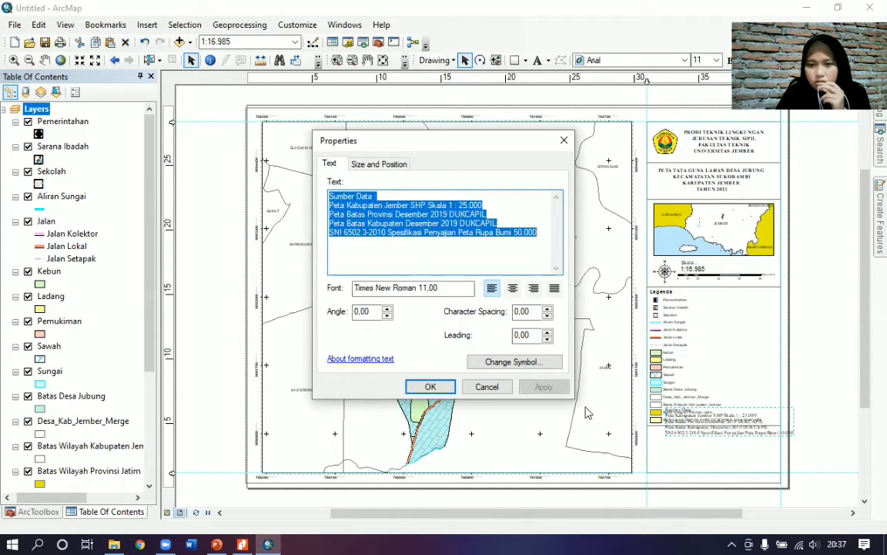
left_click(430, 386)
left_click_drag(726, 428, 708, 457)
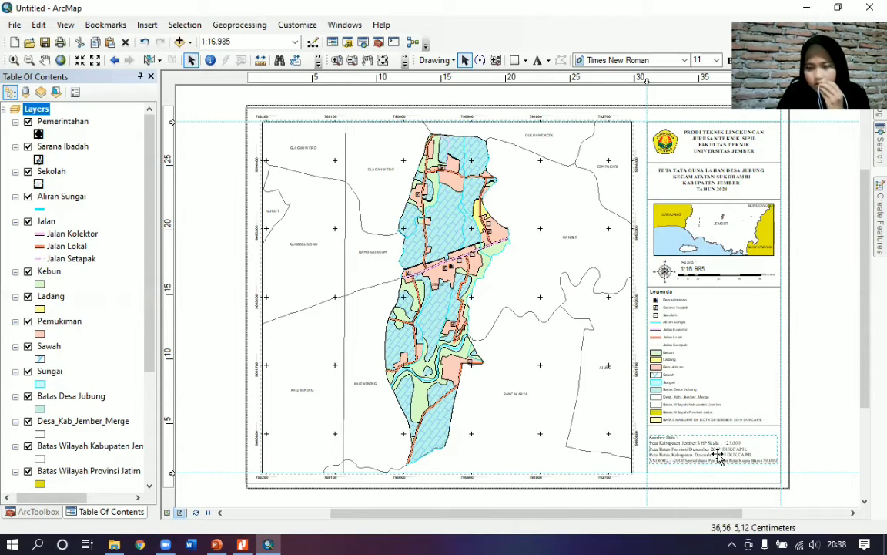
left_click(718, 457)
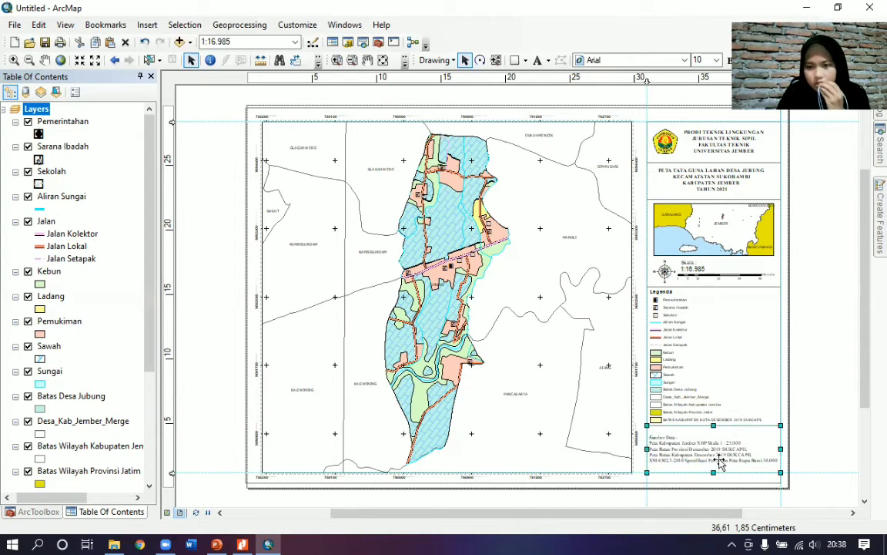
- Extend the legend box's lower edge down to just above the "Sumber Data" text
left_click(716, 449)
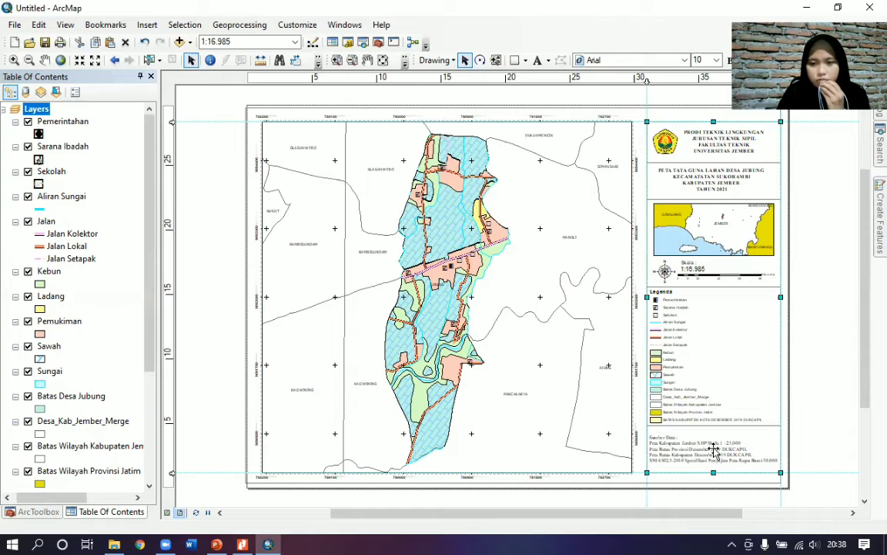
left_click(716, 455)
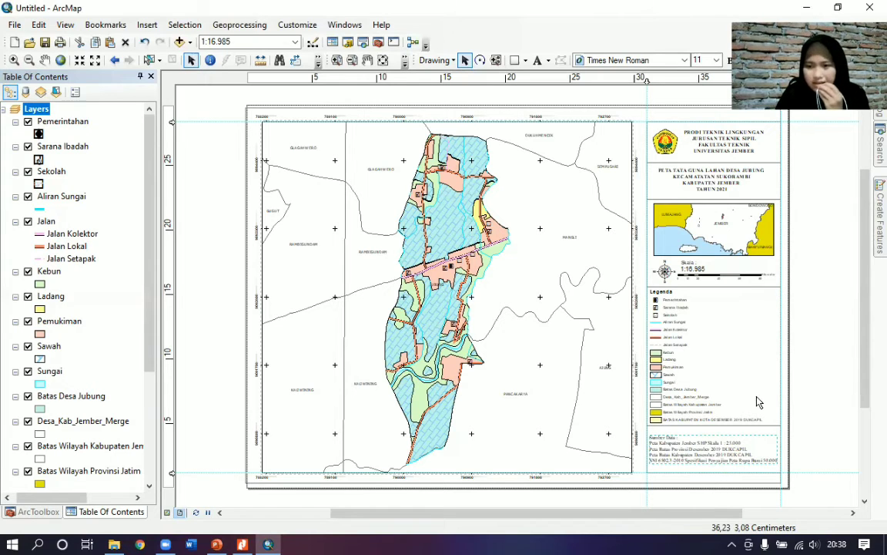
left_click(774, 414)
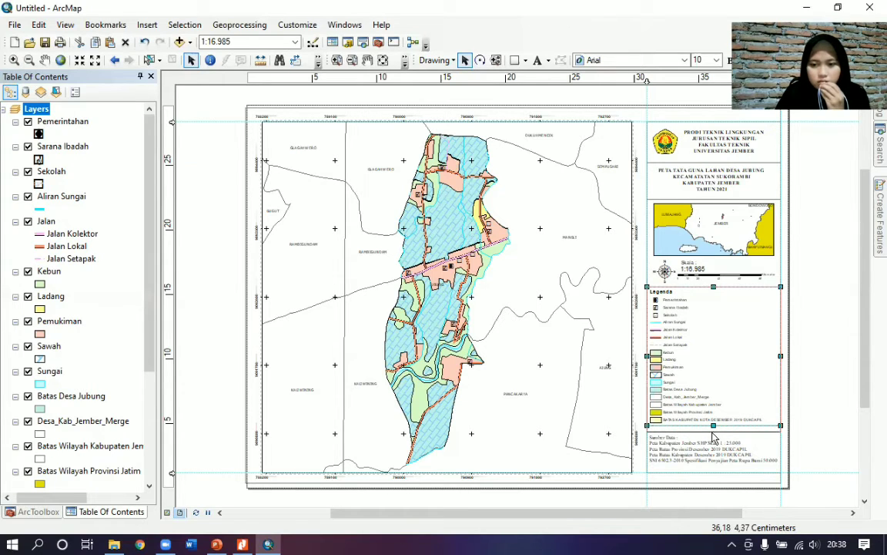
left_click_drag(713, 431, 713, 439)
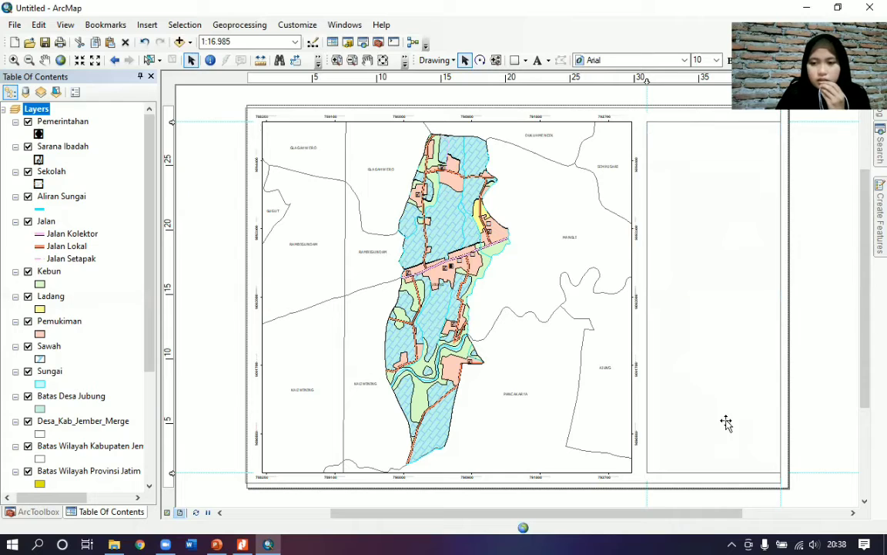
- Lower the upper edge of the "Sumber Data" box to meet the legend box's lower edge
left_click(765, 406)
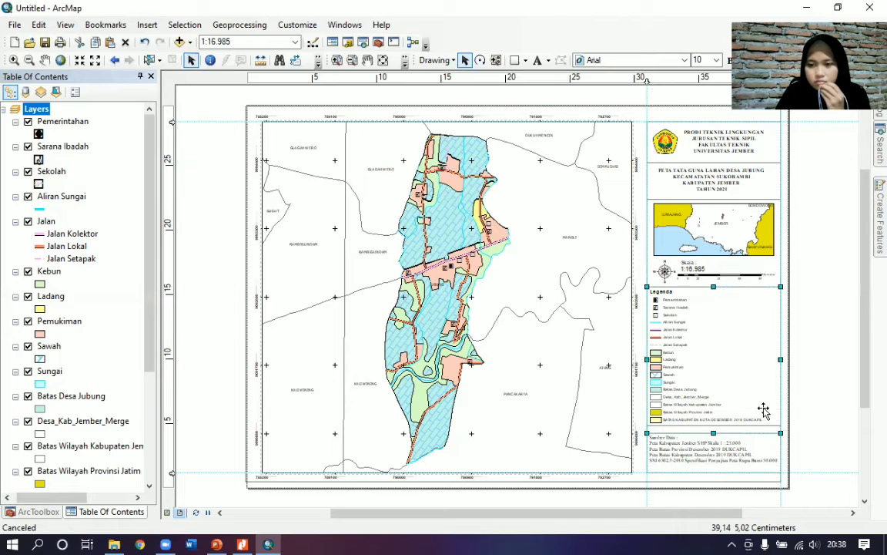
left_click(686, 369)
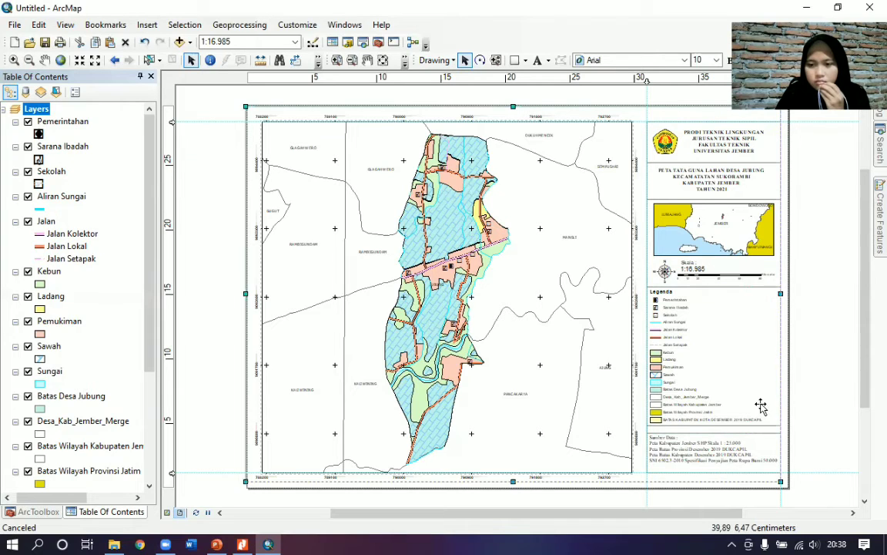
left_click(767, 449)
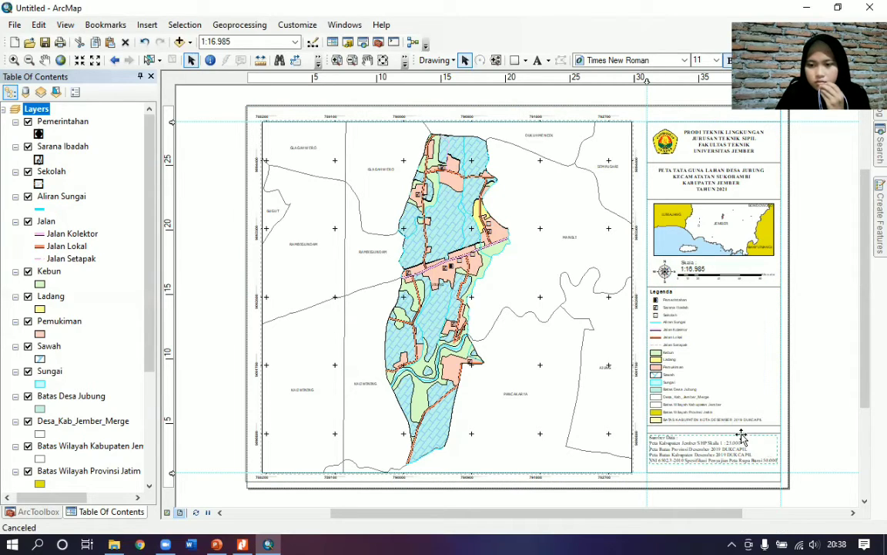
left_click(713, 426)
left_click_drag(713, 426, 711, 434)
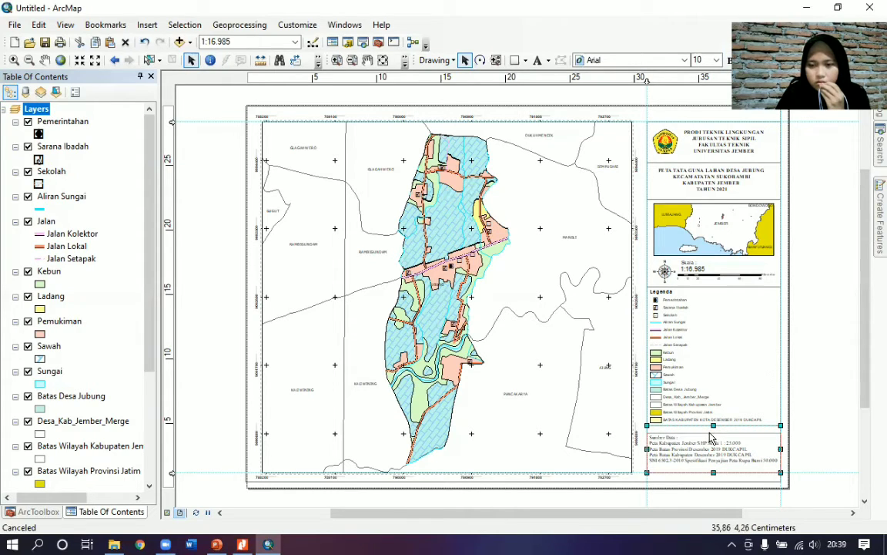
left_click(807, 432)
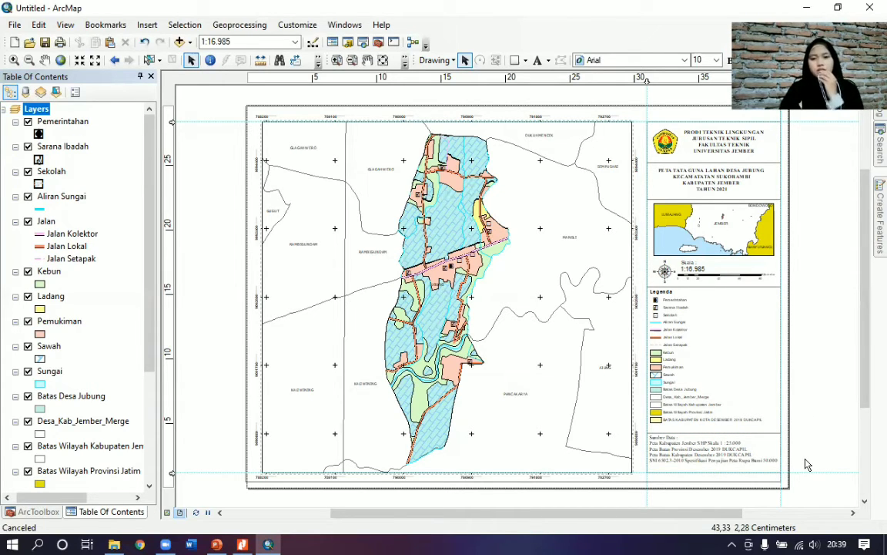
- Add a new text element in the empty space beside the legend entries and head it "Keterangan :"
left_click(29, 60)
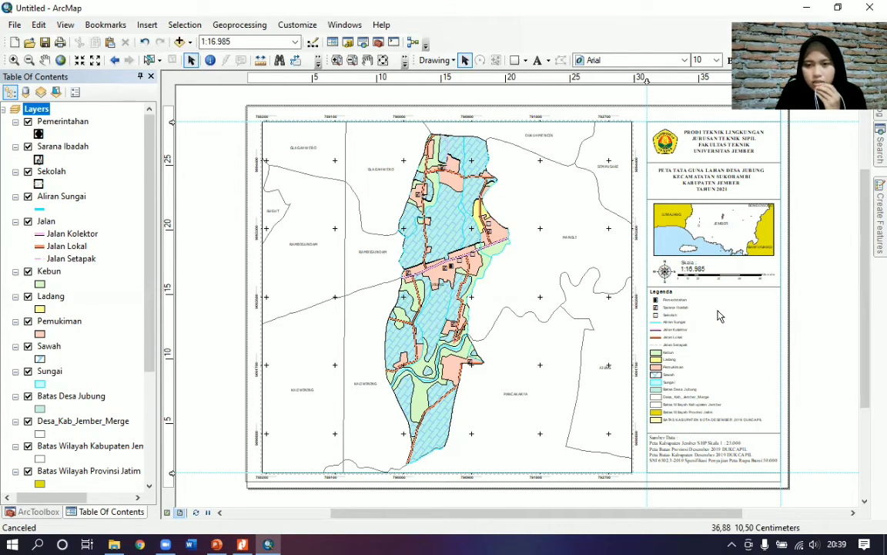
left_click(538, 60)
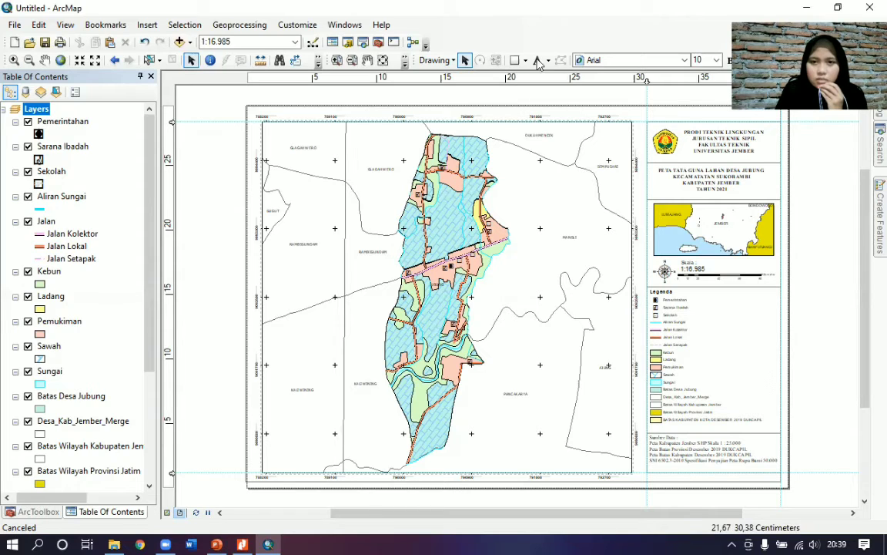
left_click(710, 305)
left_click(758, 321)
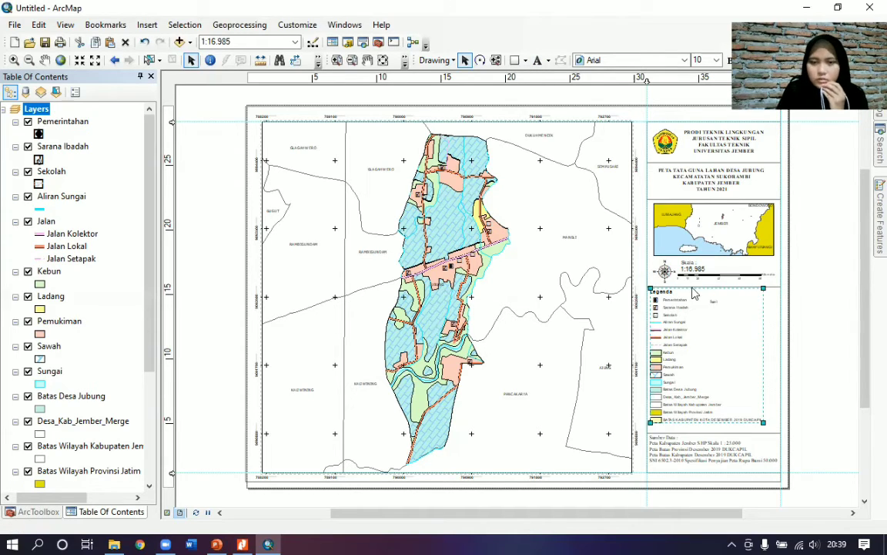
double_click(711, 302)
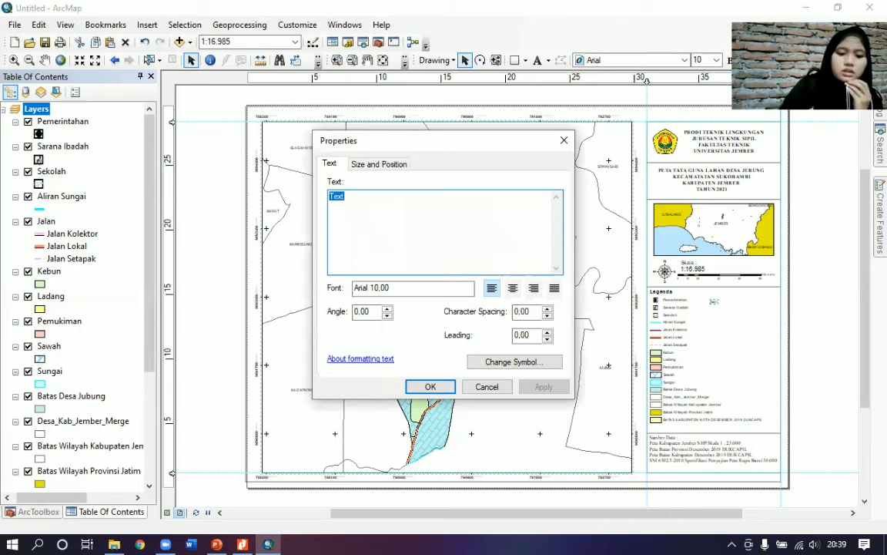
type("Keterangan :")
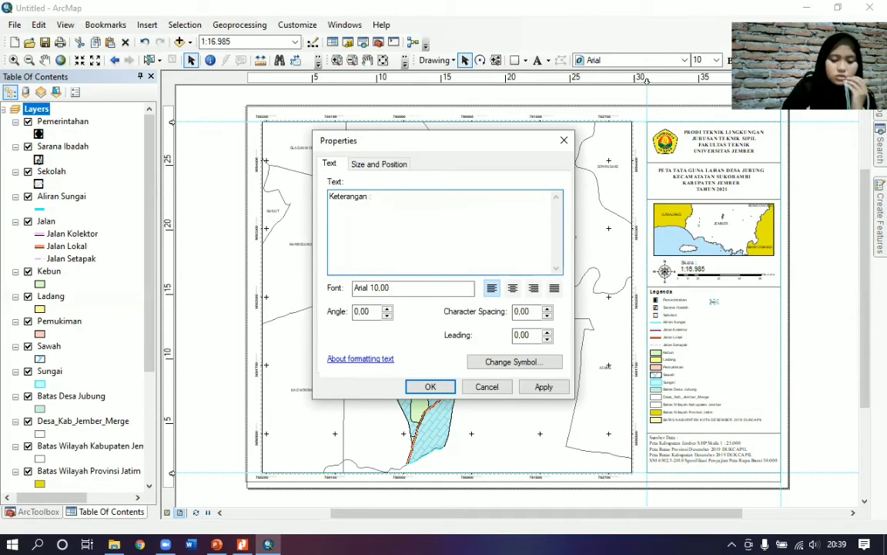
- Add the line "Datum : WGS 1984" under the "Keterangan :" heading
key("Return")
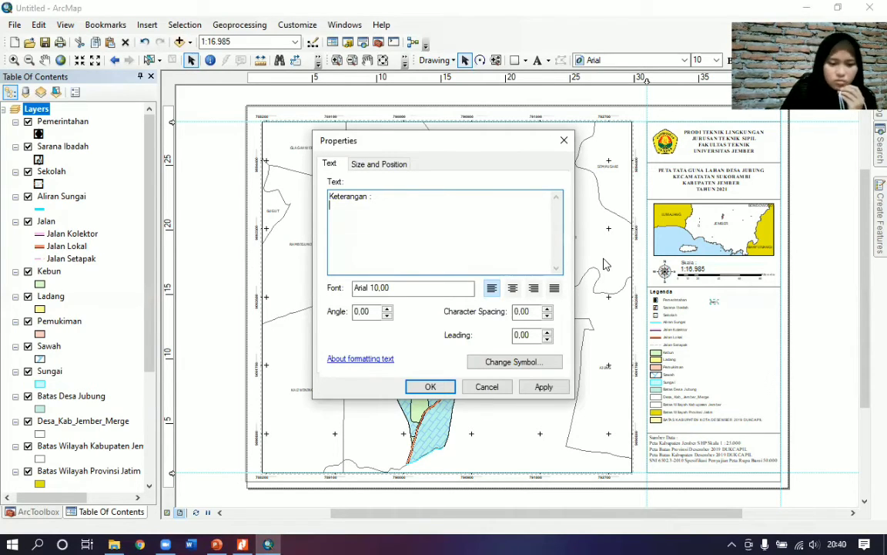
type("Da")
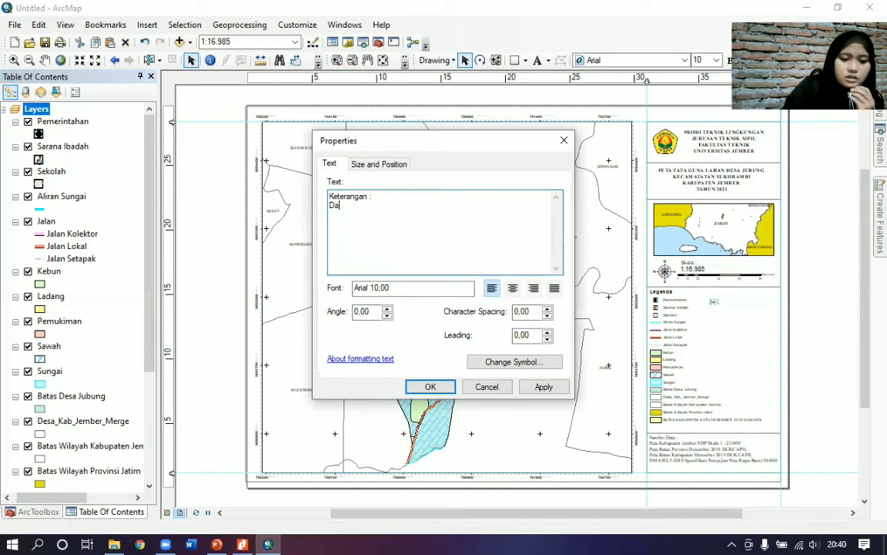
type("tum")
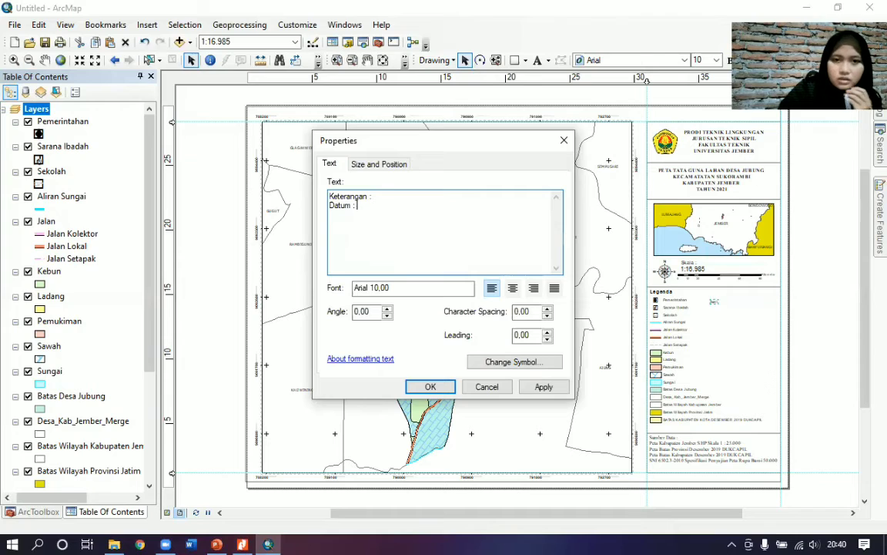
type(": WGS")
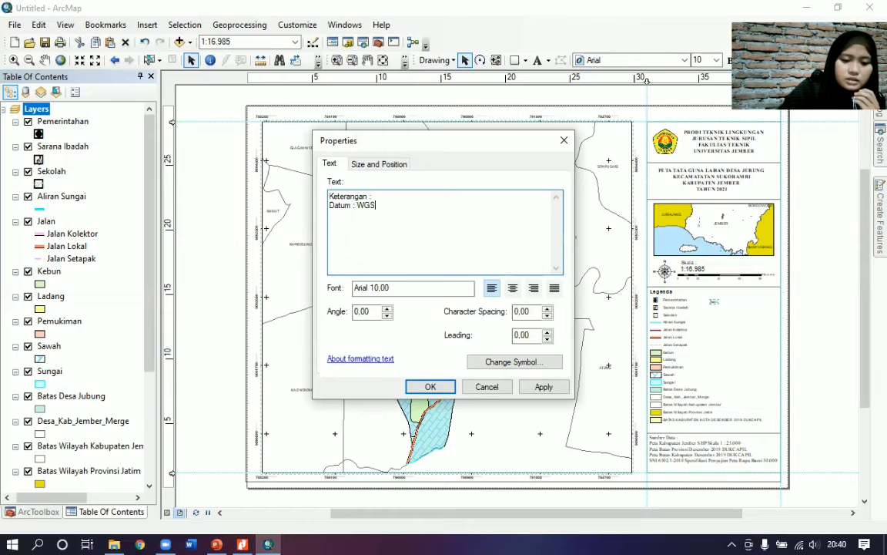
type(" 19")
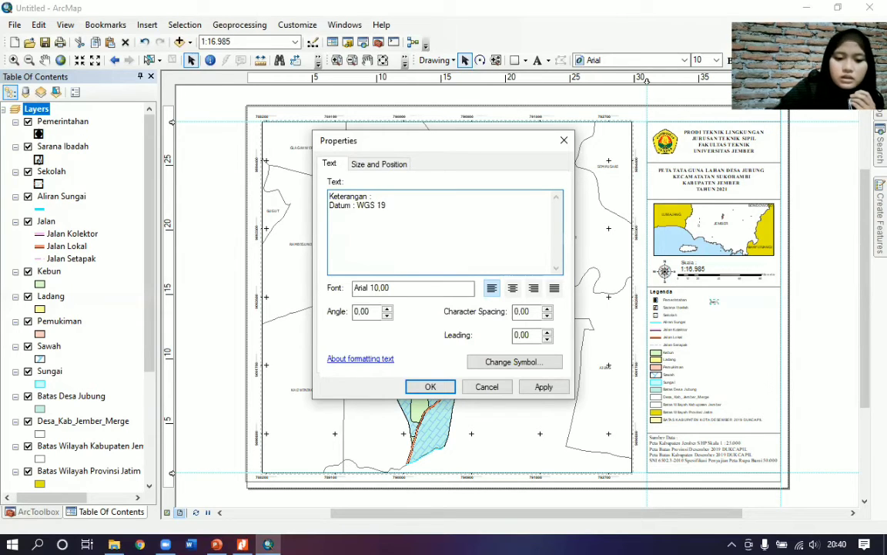
type("84")
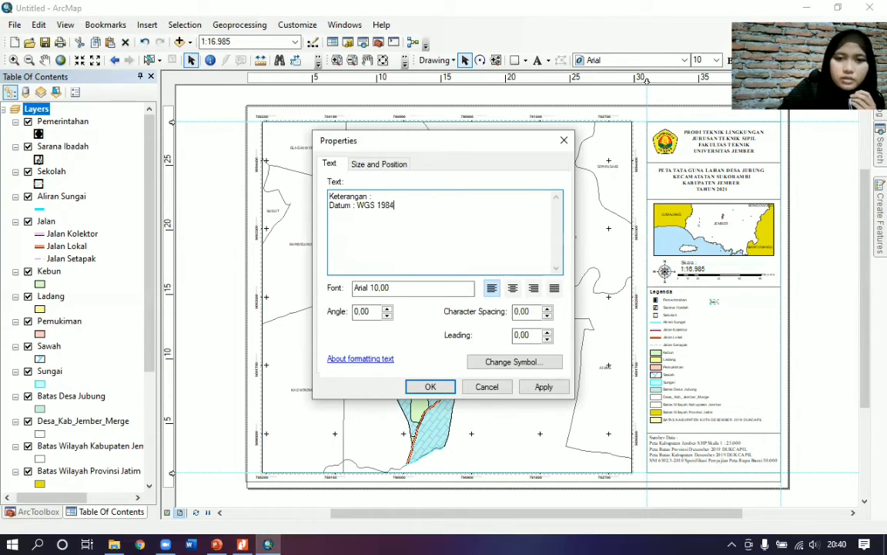
- Add the line "Proyeksi : Universal Transverse Mercator" below the datum line
key("Return")
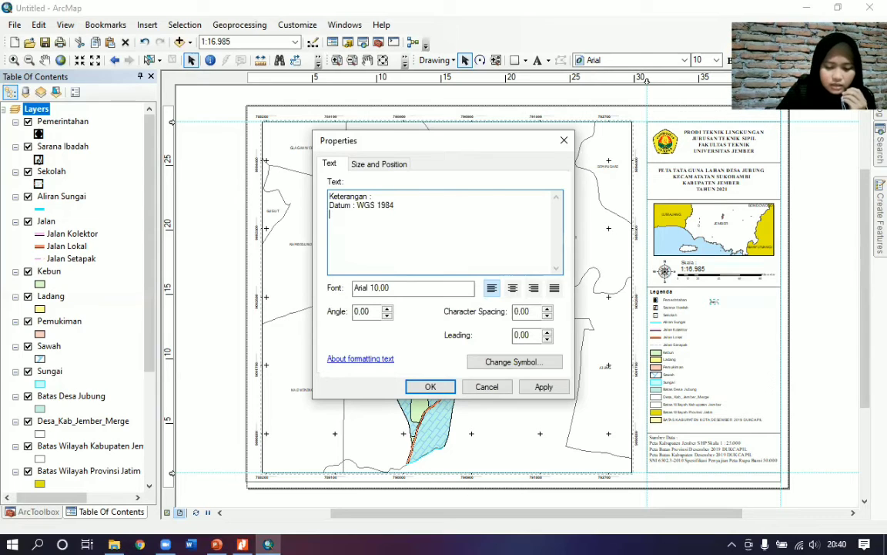
type("P")
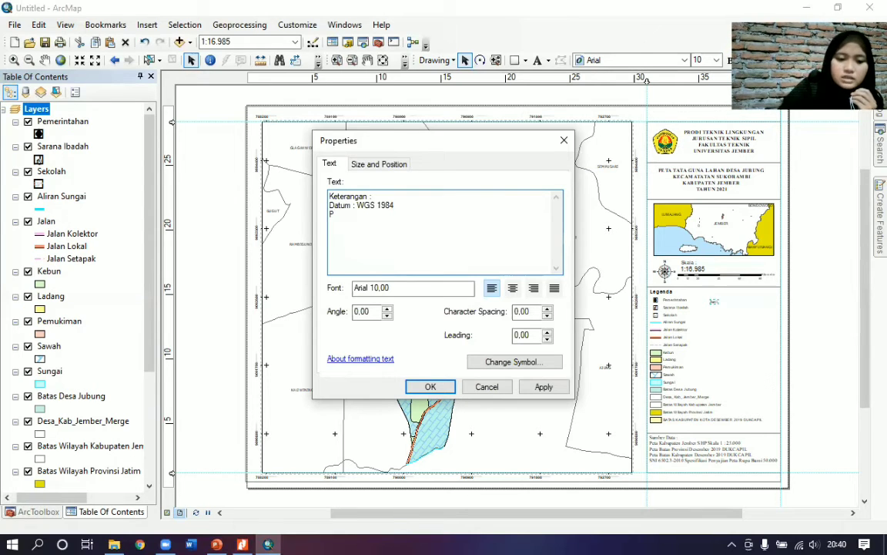
type("e")
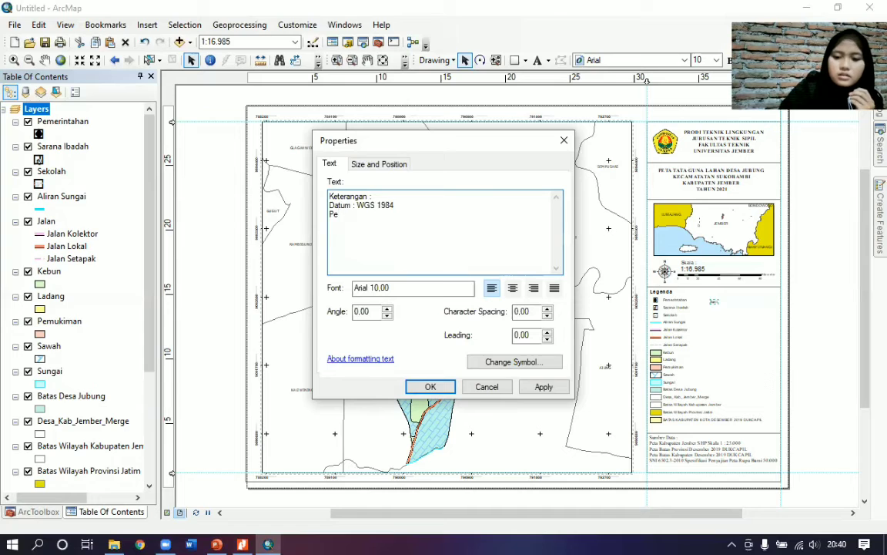
type("roy")
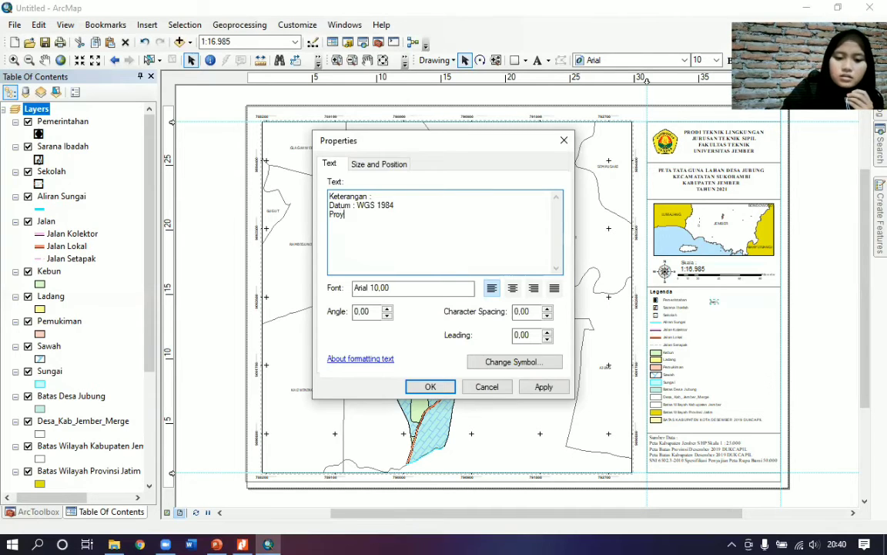
type("eksi")
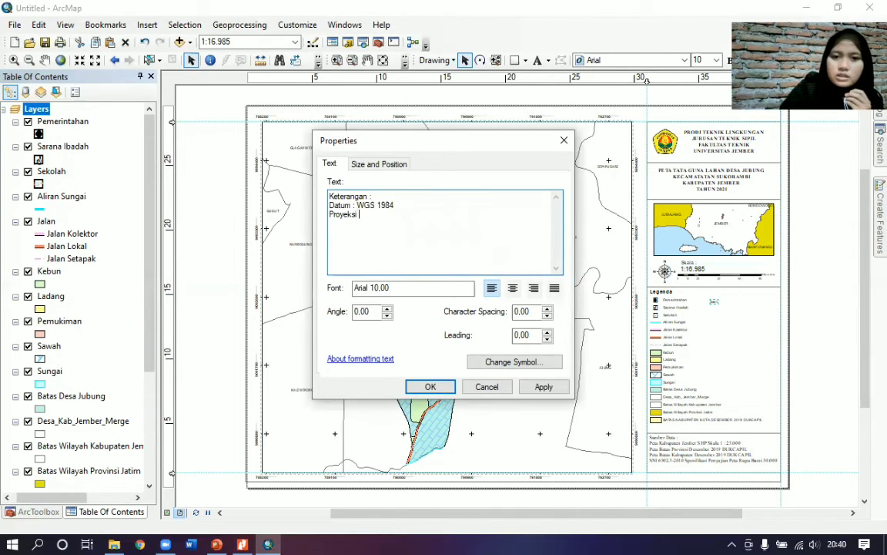
type(" :")
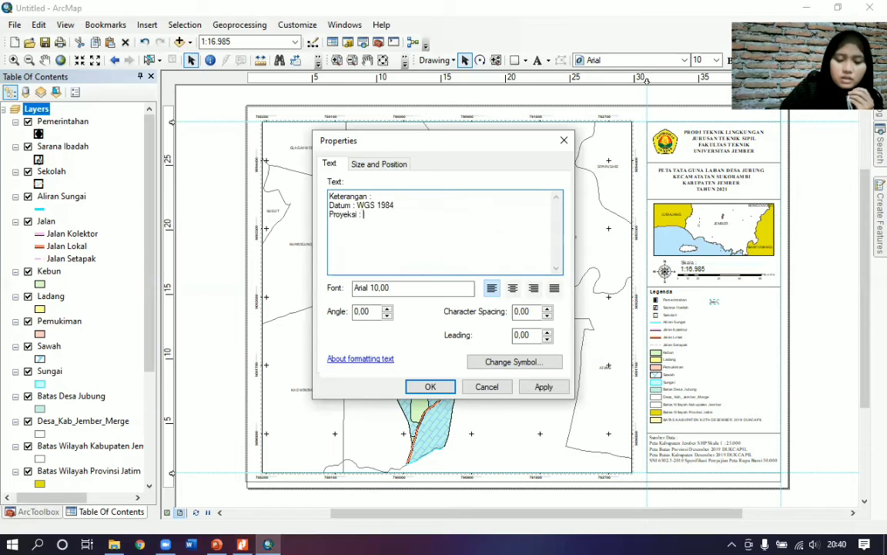
type(" U")
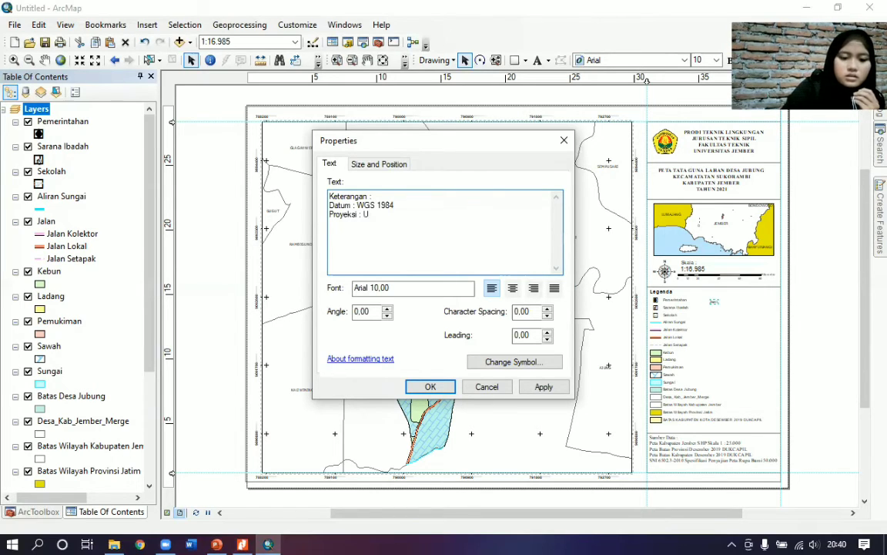
type("ni")
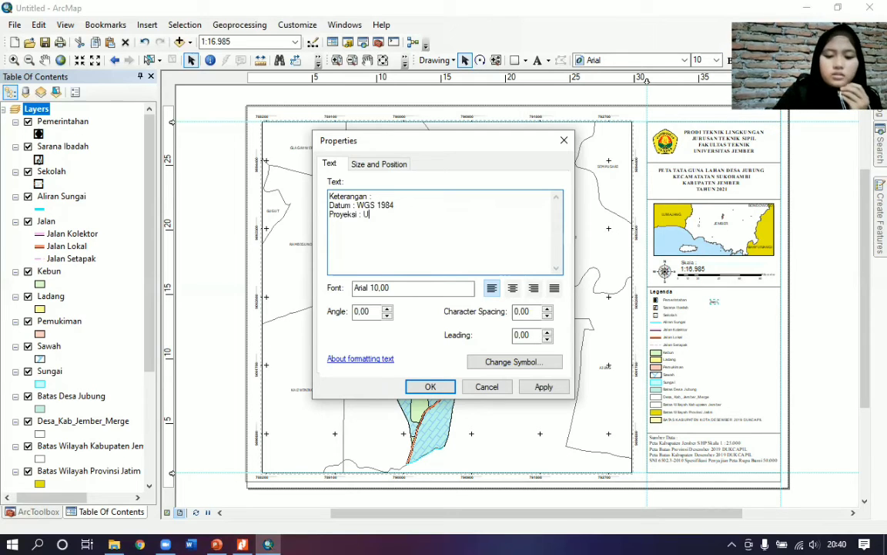
type("versal ")
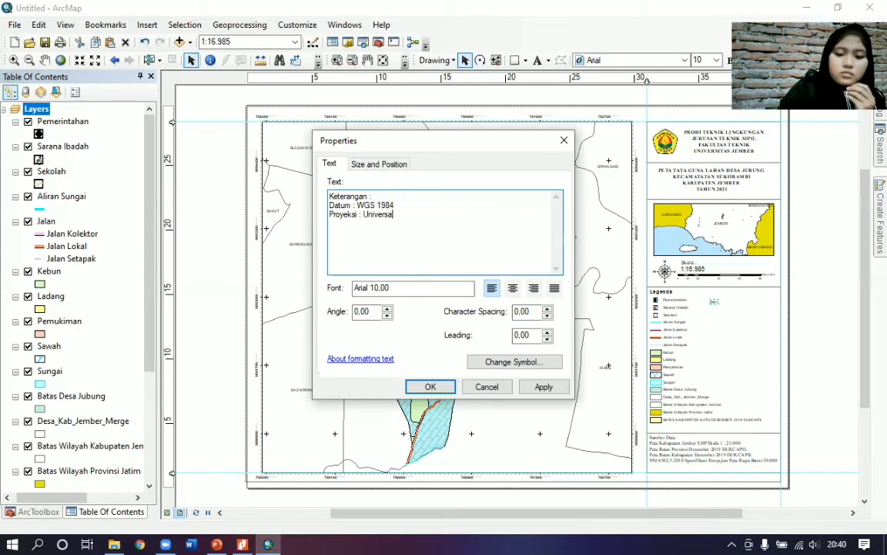
type("T")
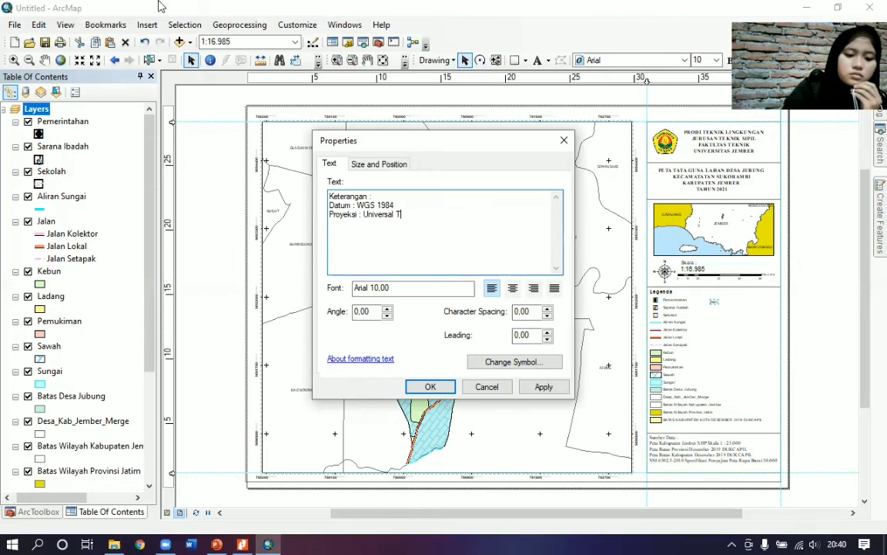
type("ran")
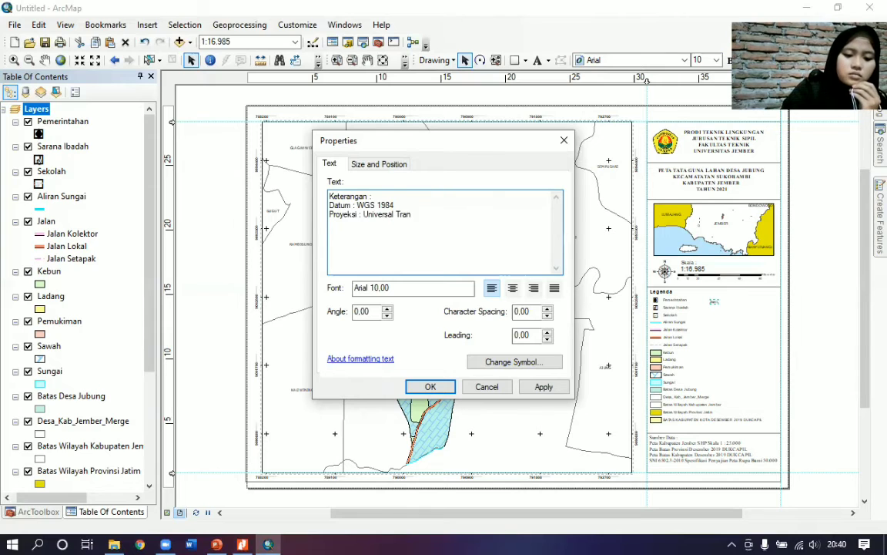
type("svers")
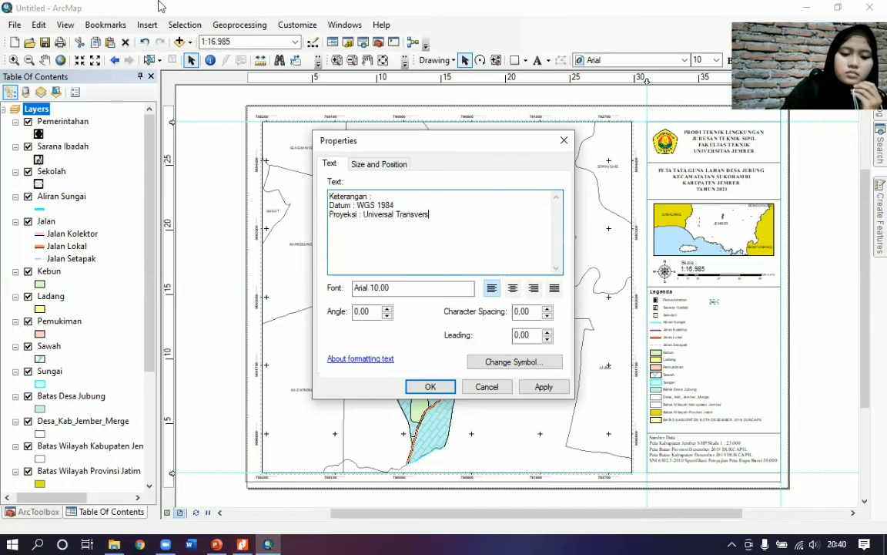
type("e Mercator")
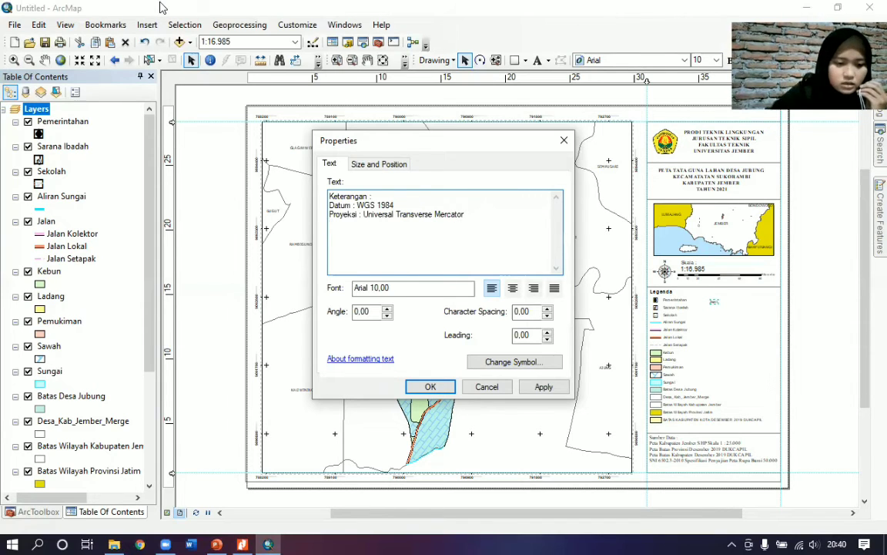
- Add the line "Zona : 49S" below the projection line of the "Keterangan" note
key("Return")
type("Z")
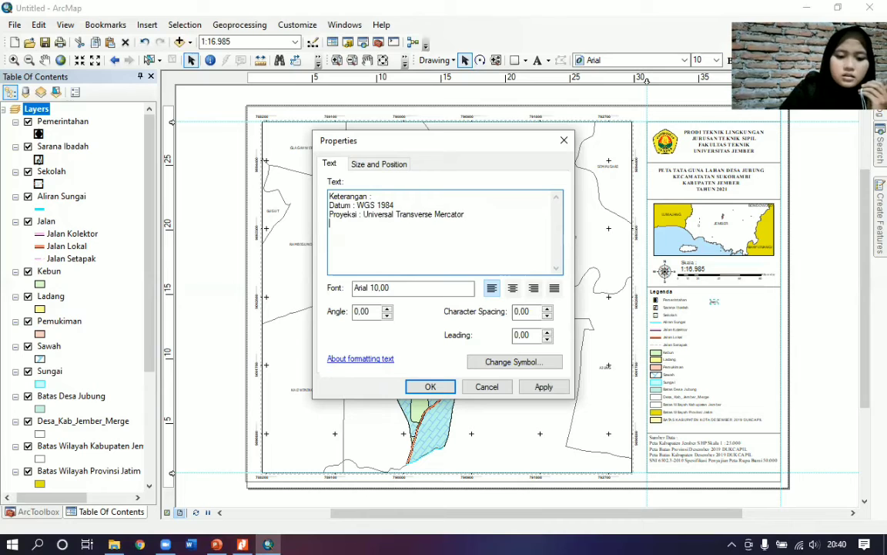
type("Z")
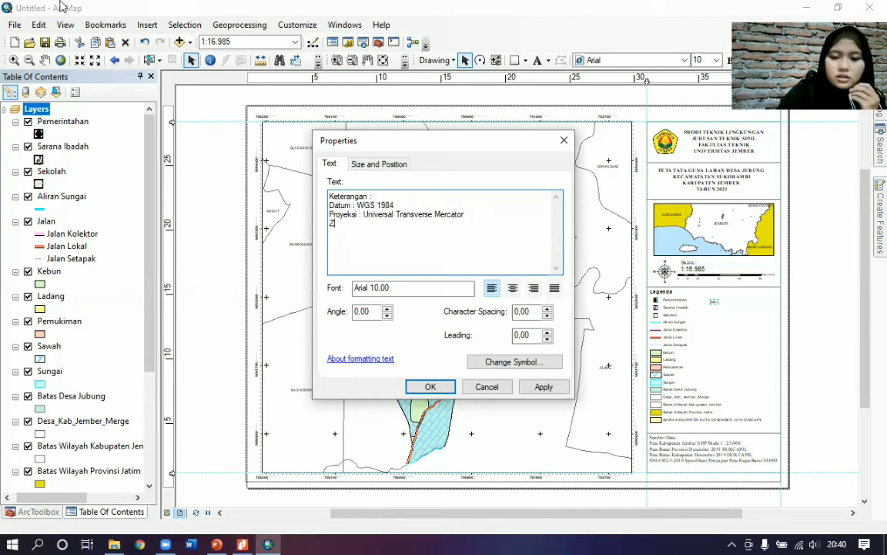
type("ona")
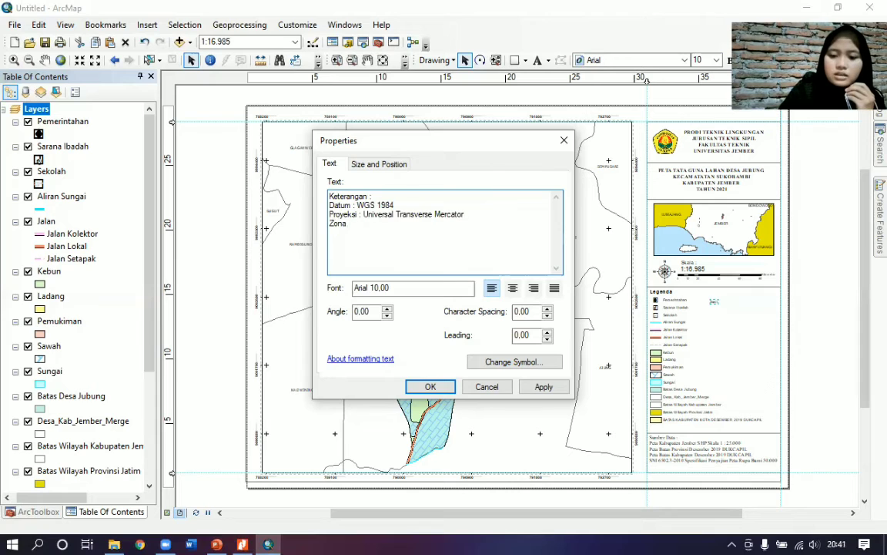
type(" :")
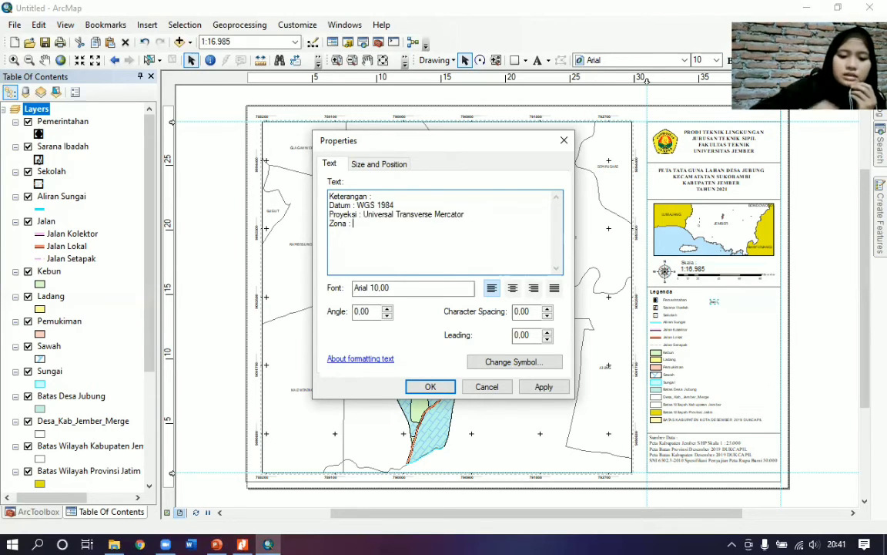
type("9")
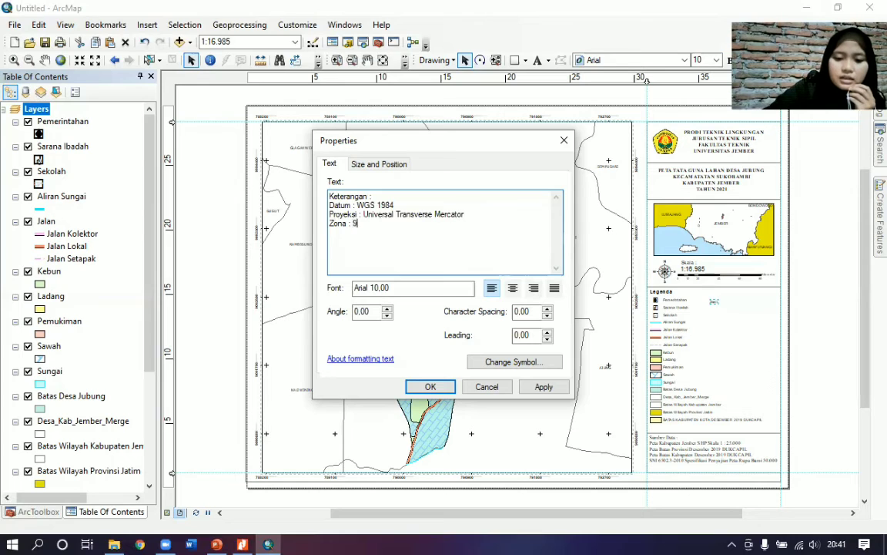
key("BackSpace")
type("4")
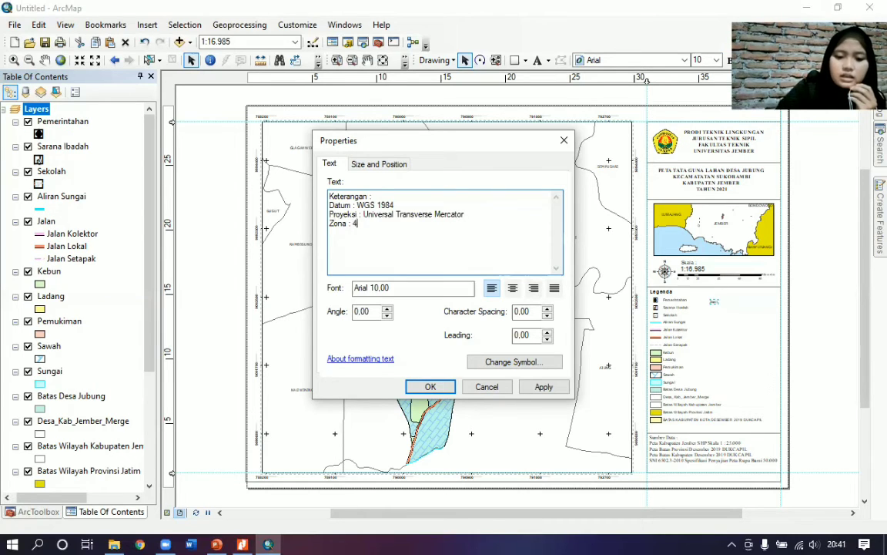
type("9S")
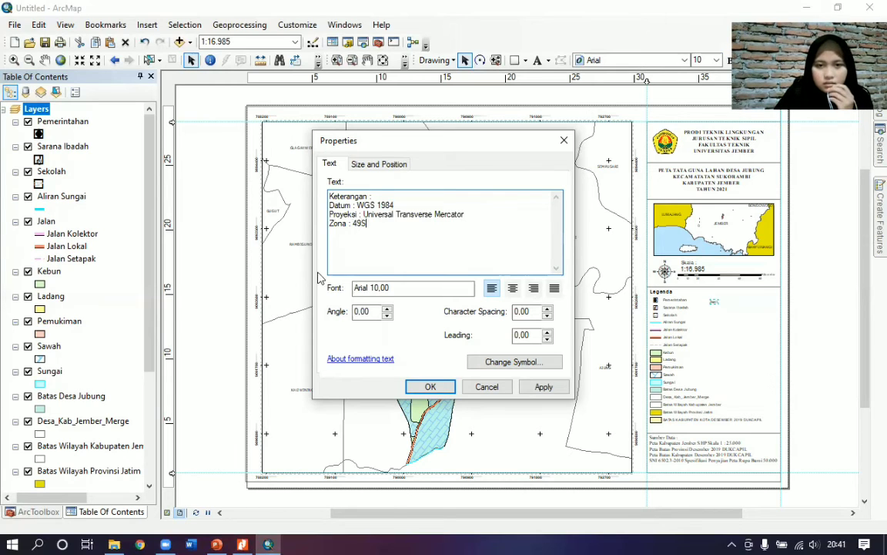
- Pad the Datum, Proyeksi and Zona lines with spaces so that their colons line up
left_click(350, 224)
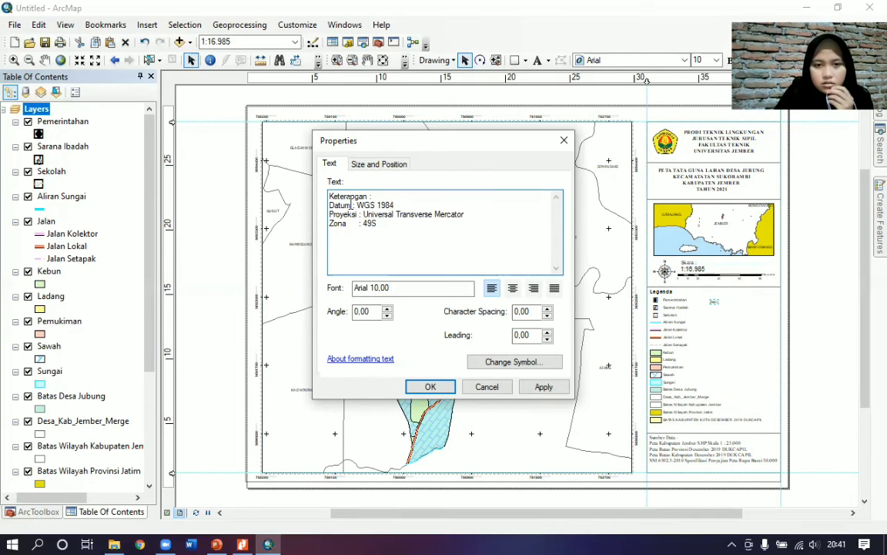
left_click(352, 205)
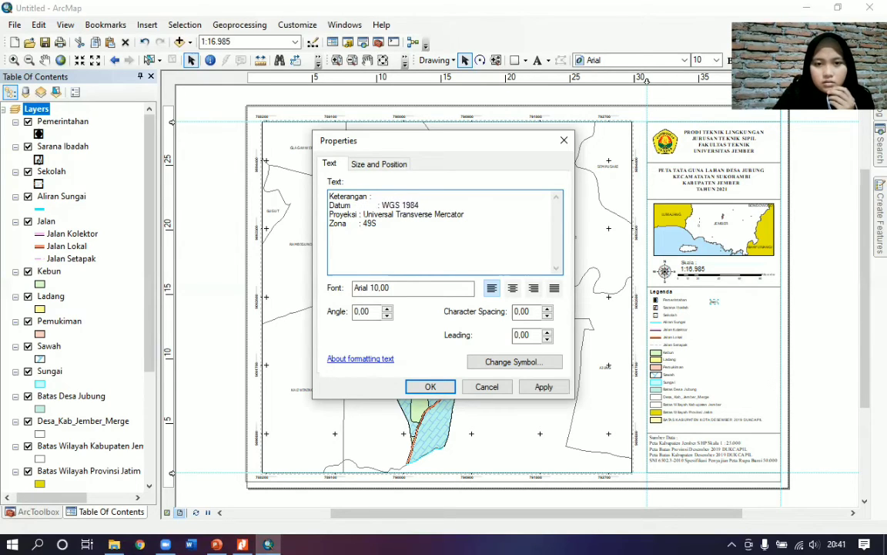
key("Left")
key("Left")
key("Left")
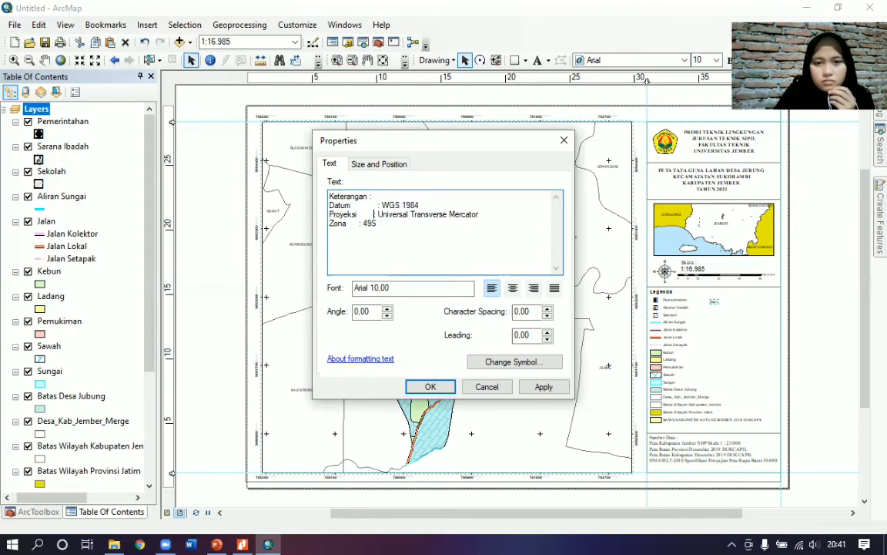
left_click(366, 223)
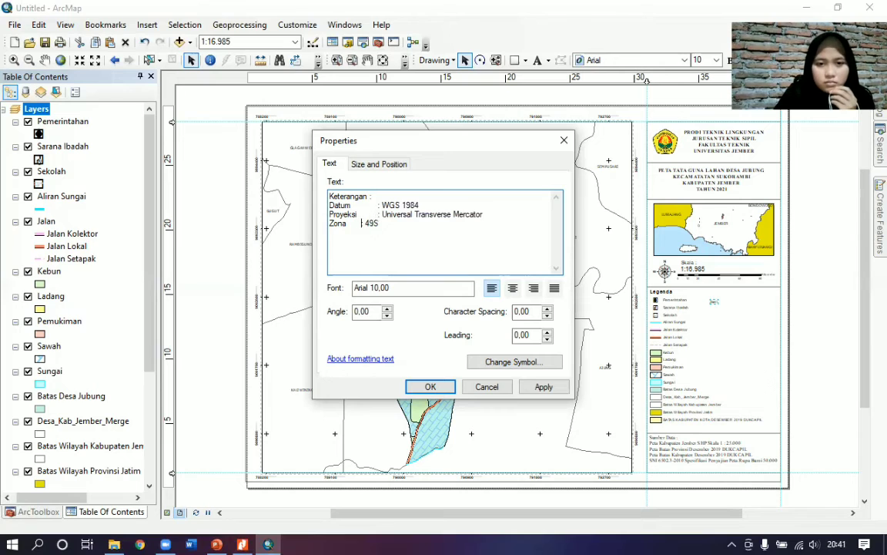
type(":")
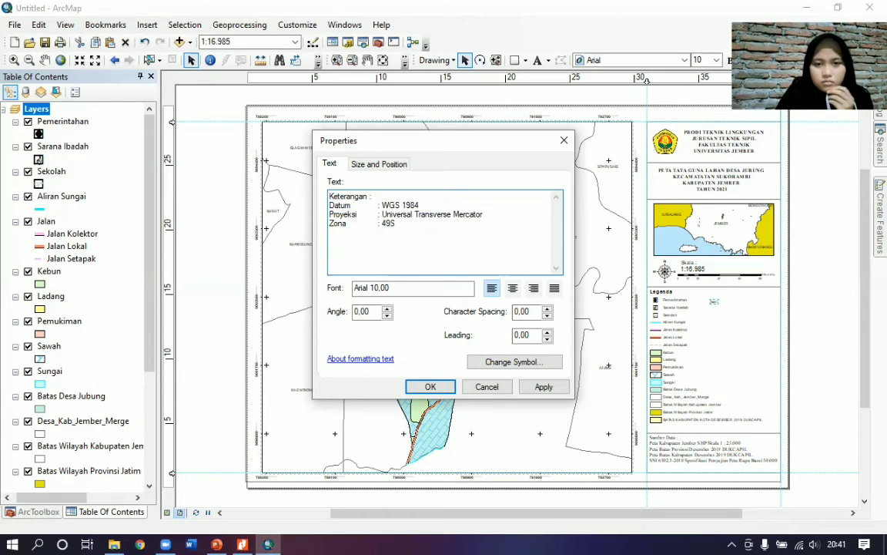
- Set the "Keterangan" text to Times New Roman, size 11, and apply it to the layout
left_click(523, 362)
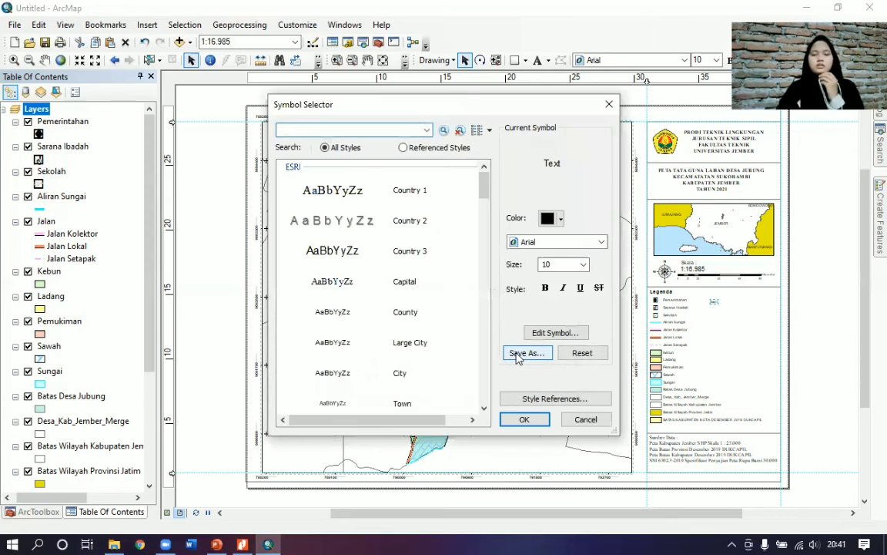
left_click(580, 242)
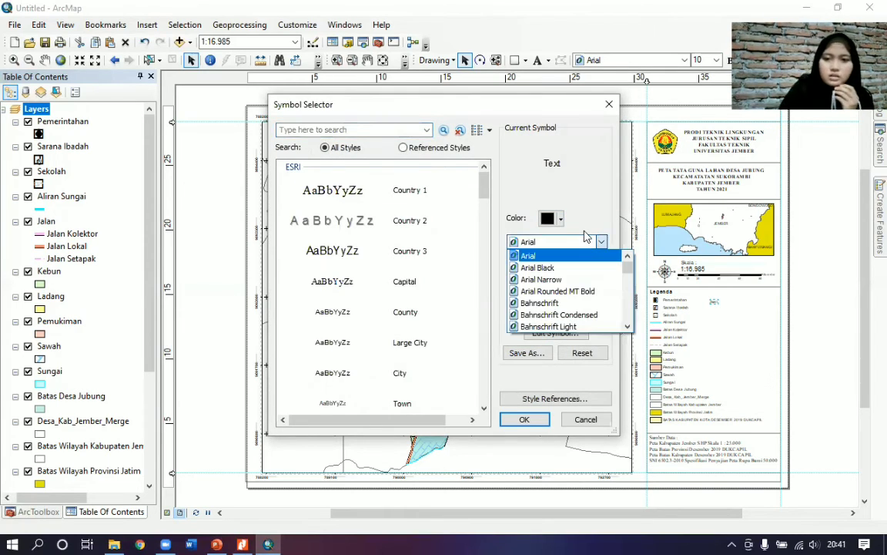
type("ti")
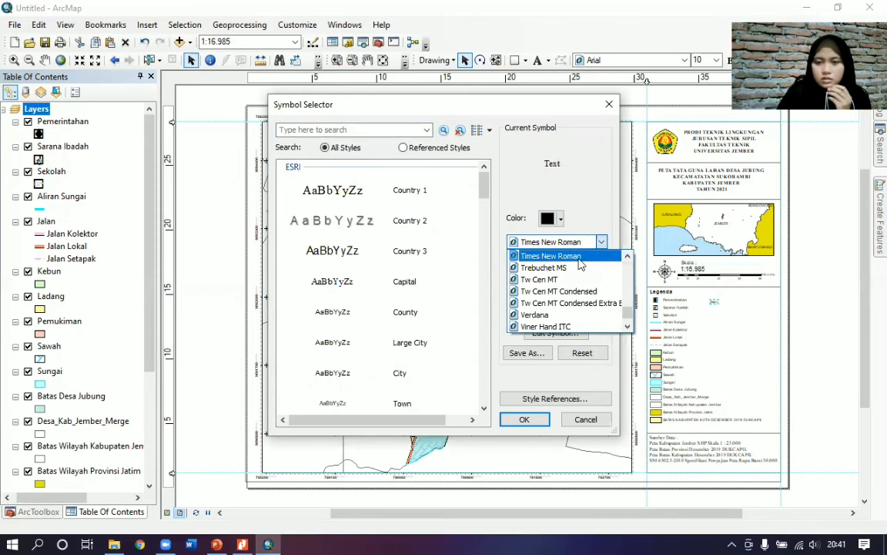
left_click(587, 256)
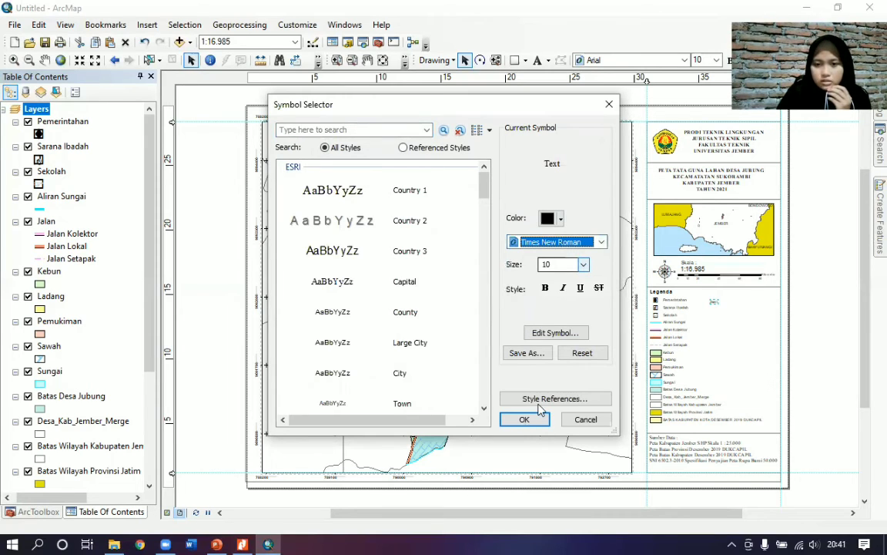
left_click(583, 266)
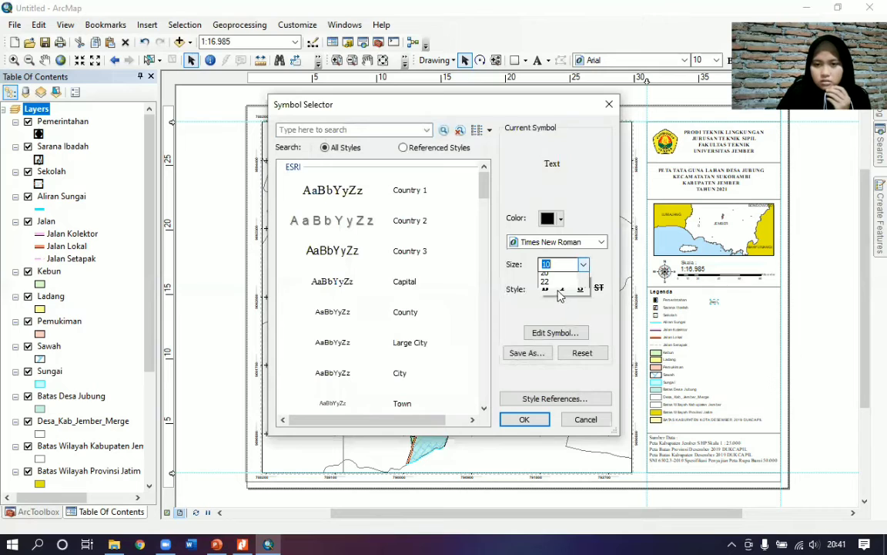
left_click(524, 420)
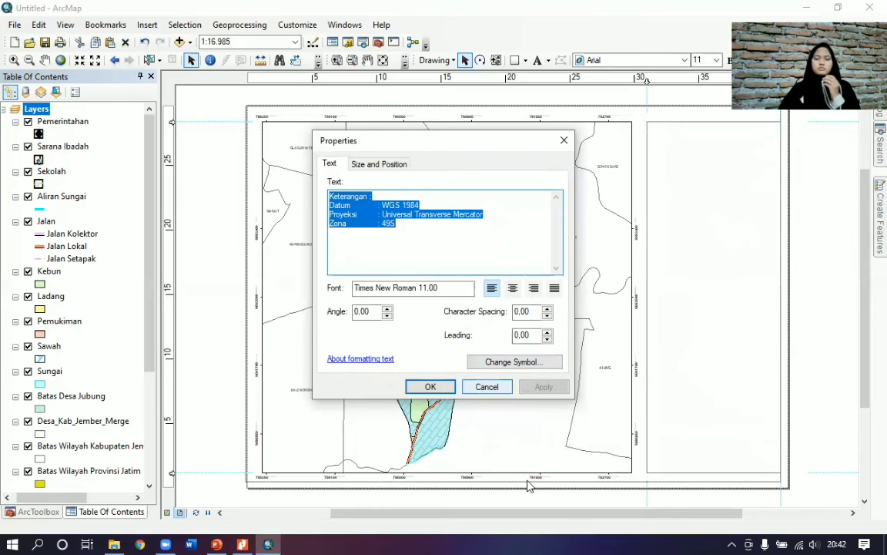
left_click(432, 387)
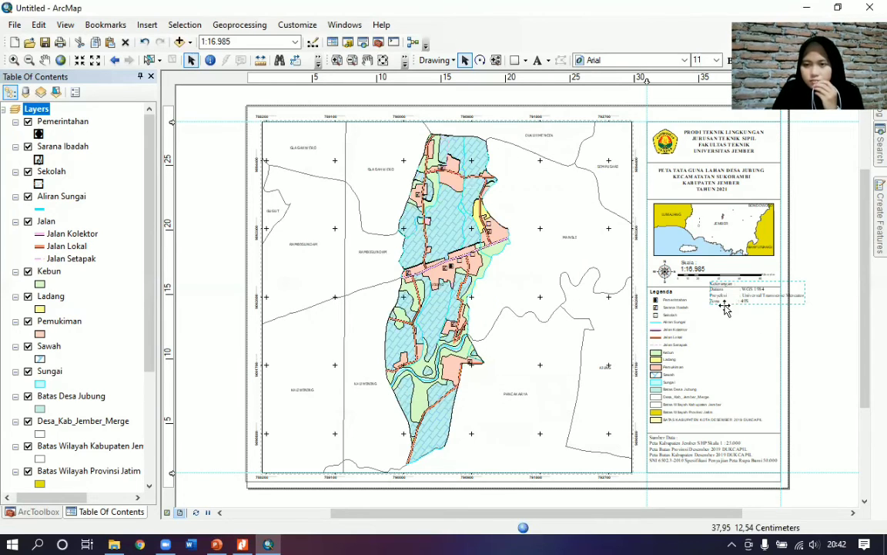
- Move the "Keterangan" note down beside the legend's first entries and set its font size to 10
mouse_move(723, 305)
left_mouse_down()
mouse_move(730, 307)
mouse_move(710, 297)
mouse_move(723, 300)
left_mouse_up()
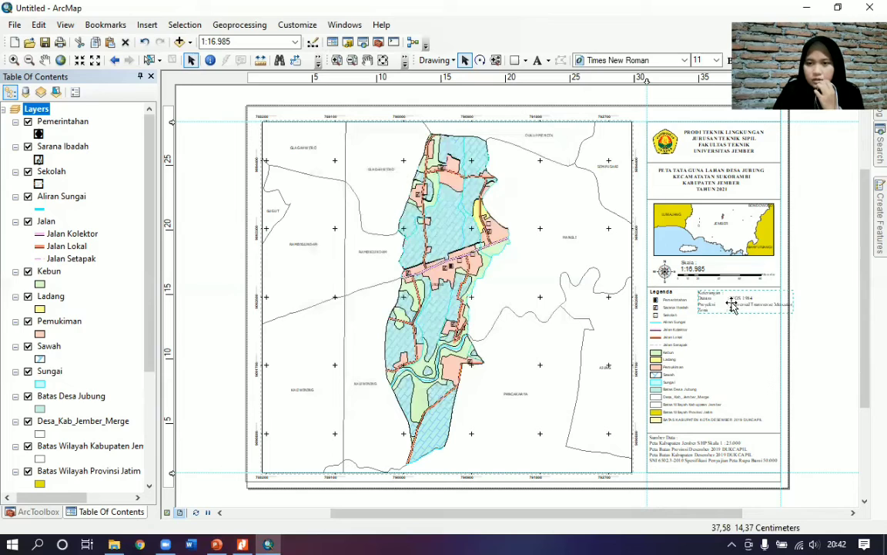
double_click(732, 306)
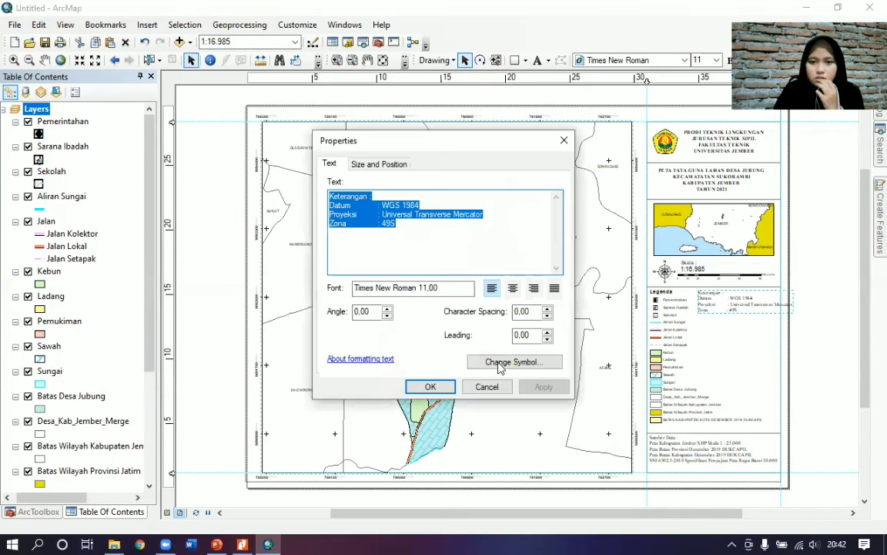
left_click(498, 365)
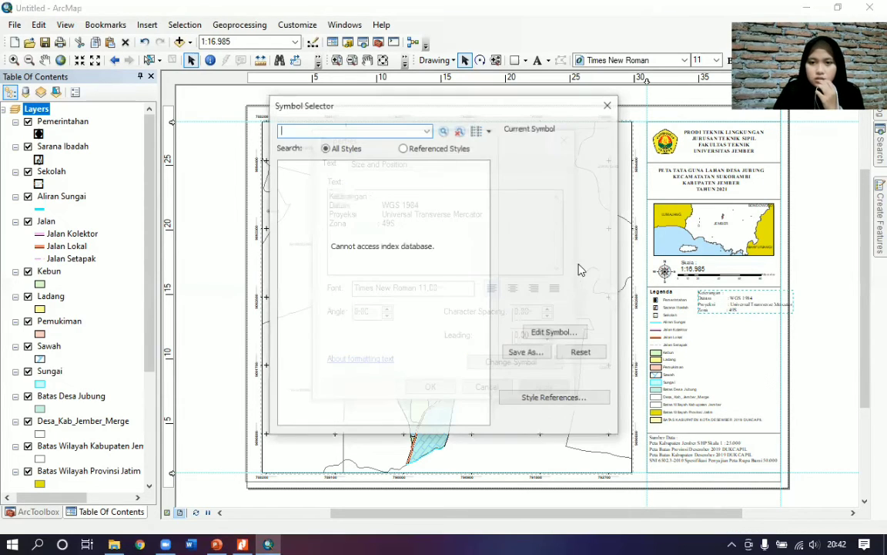
left_click(583, 264)
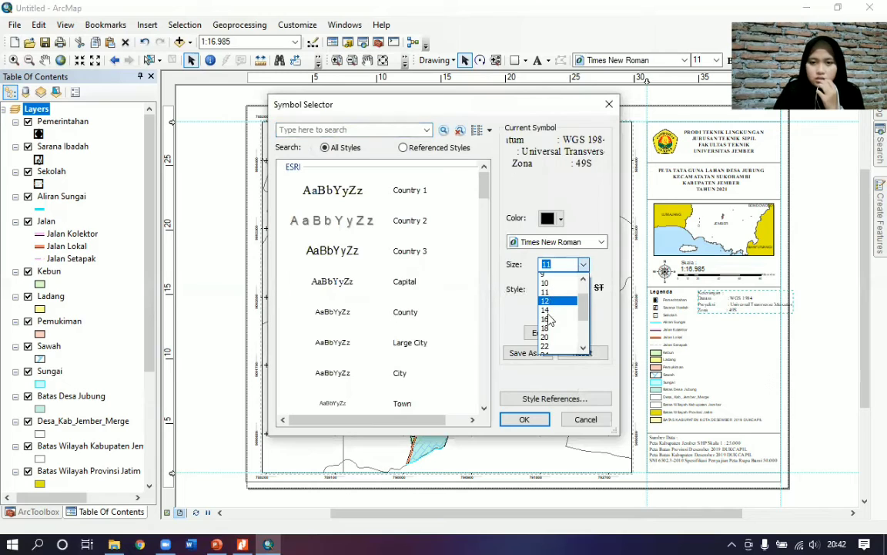
left_click(546, 282)
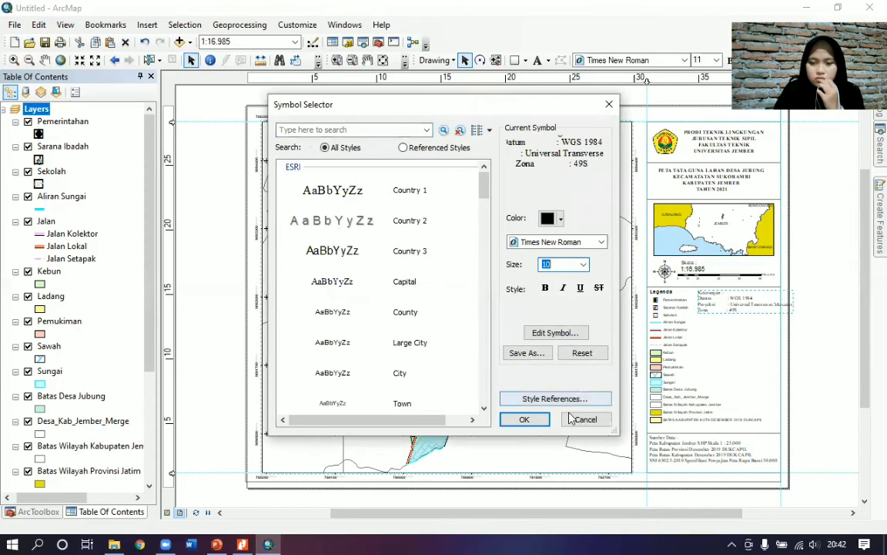
left_click(524, 419)
left_click(544, 386)
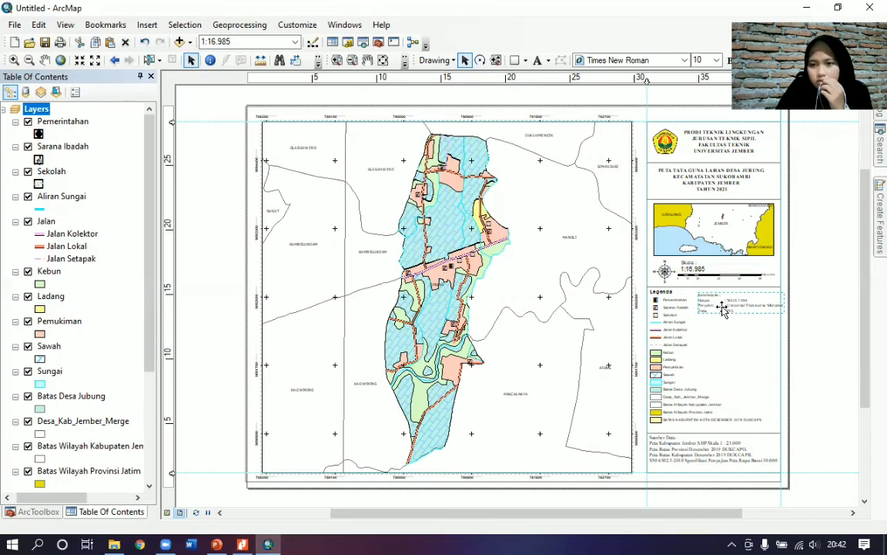
- Fine-tune the "Keterangan" note's position so it fits inside the legend box, and deselect it
left_click_drag(725, 307, 720, 309)
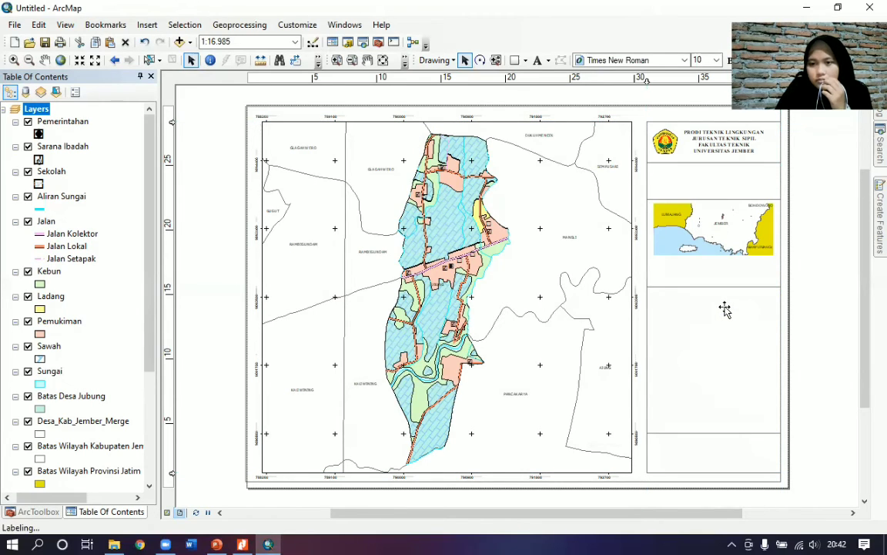
left_click_drag(725, 309, 731, 302)
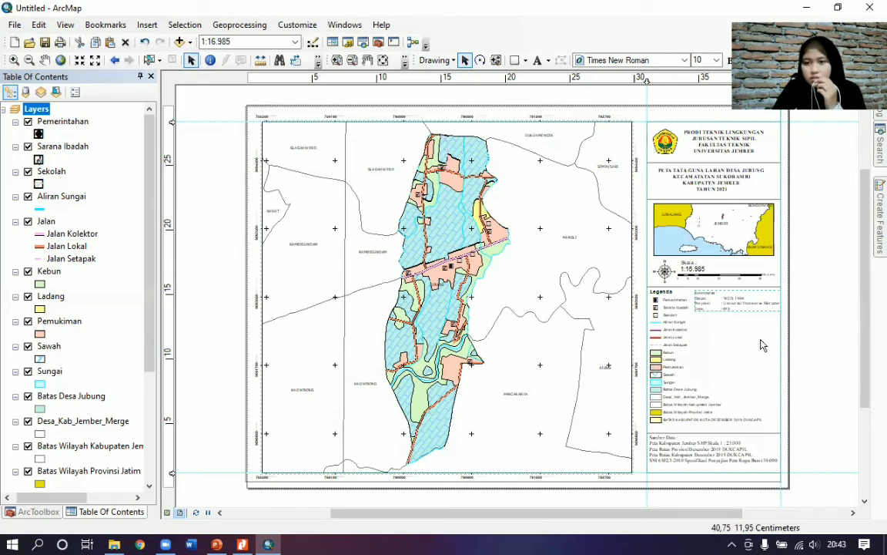
left_click(766, 347)
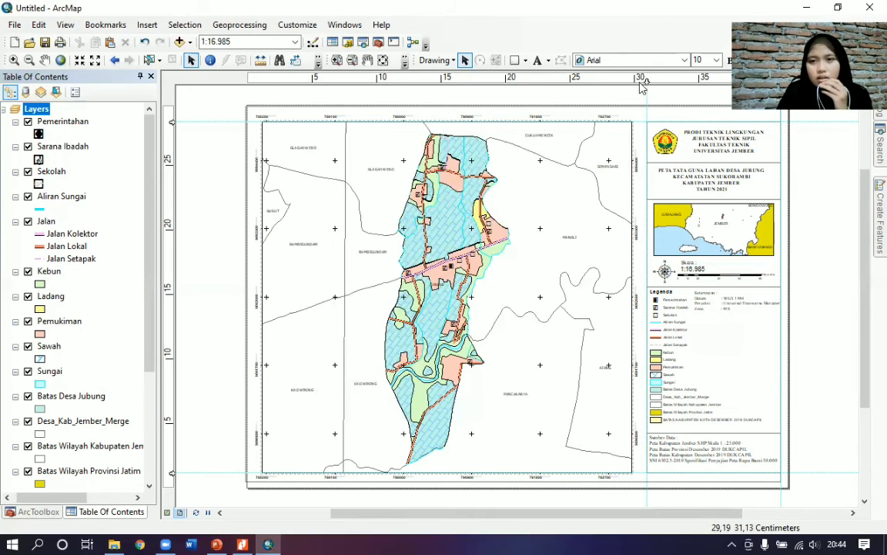
- Clear all vertical and horizontal guides from the layout
right_click(638, 81)
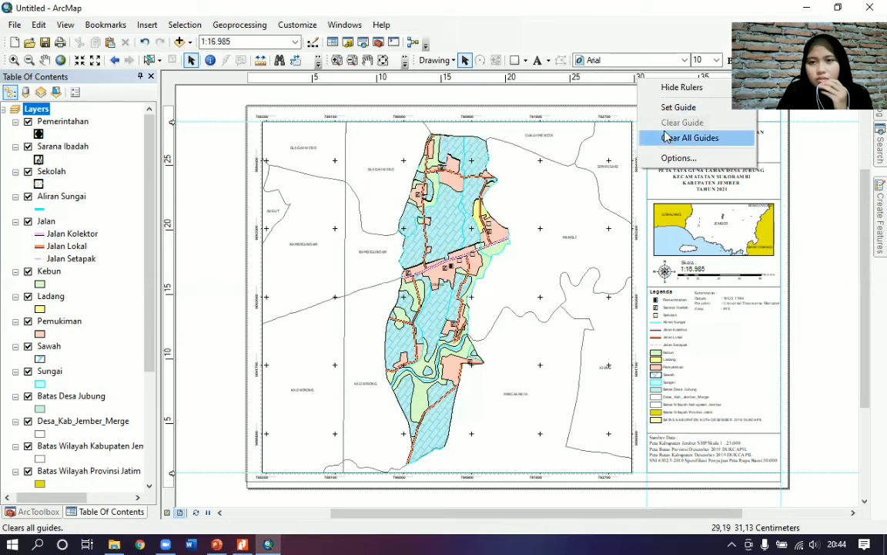
left_click(667, 139)
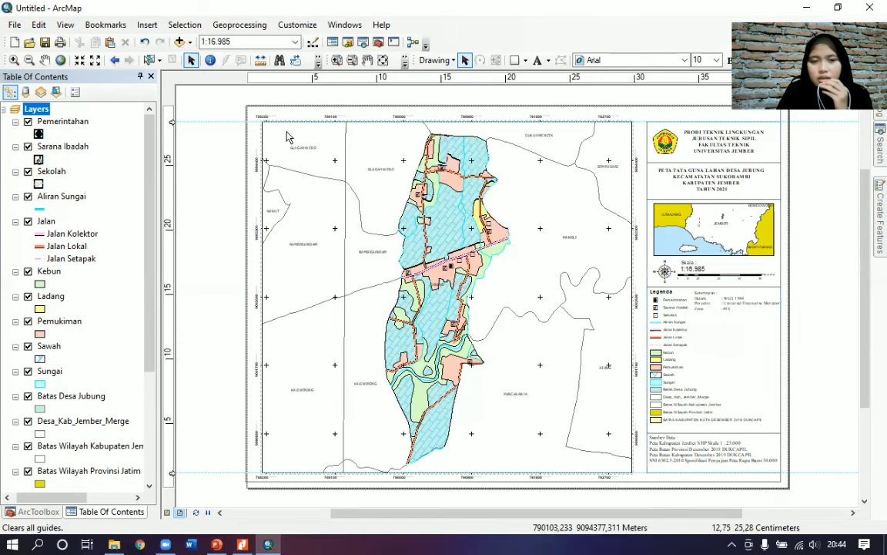
right_click(170, 174)
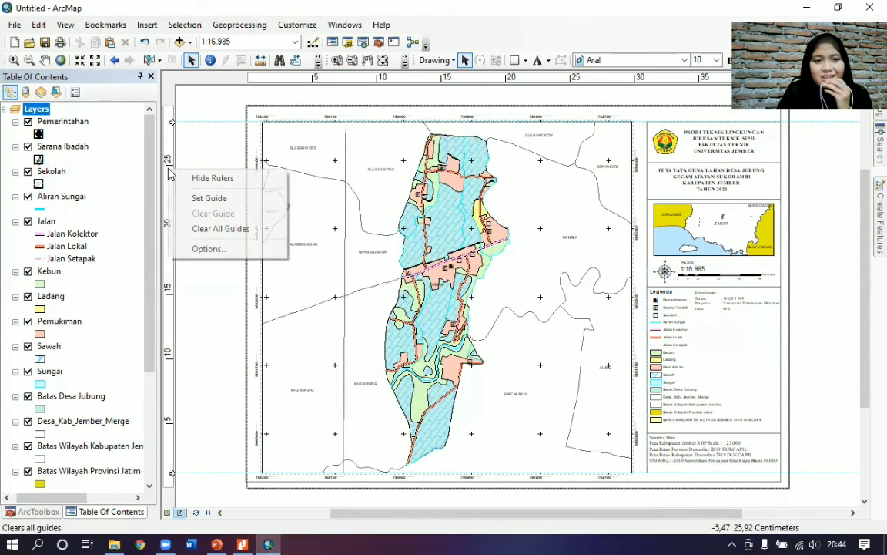
left_click(202, 230)
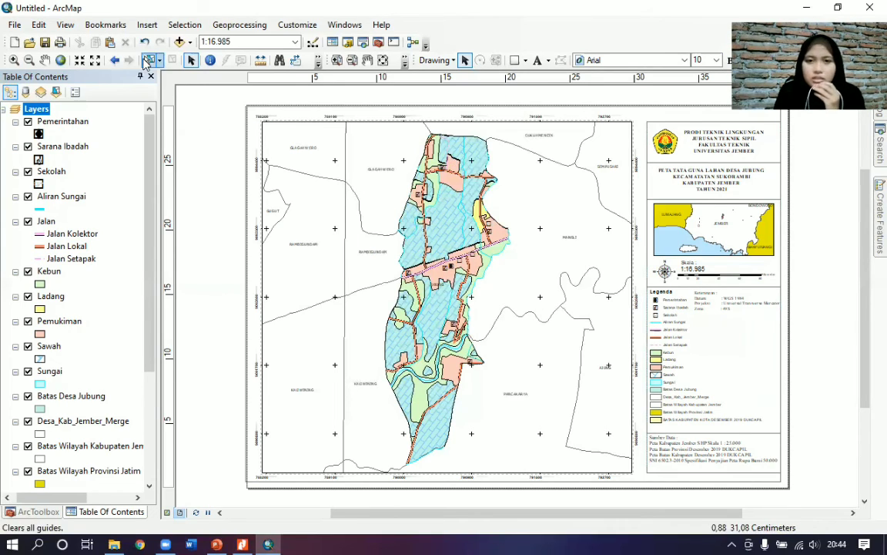
- Export the map layout to the Camera Roll folder as a 300 dpi PNG named "Peta Tata Guna Lahan Desa Jubung.png"
left_click(15, 25)
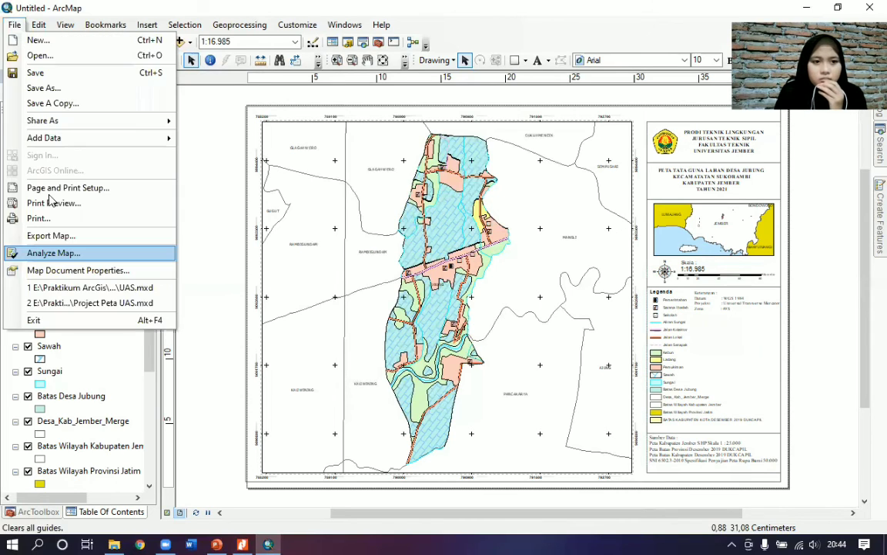
left_click(50, 237)
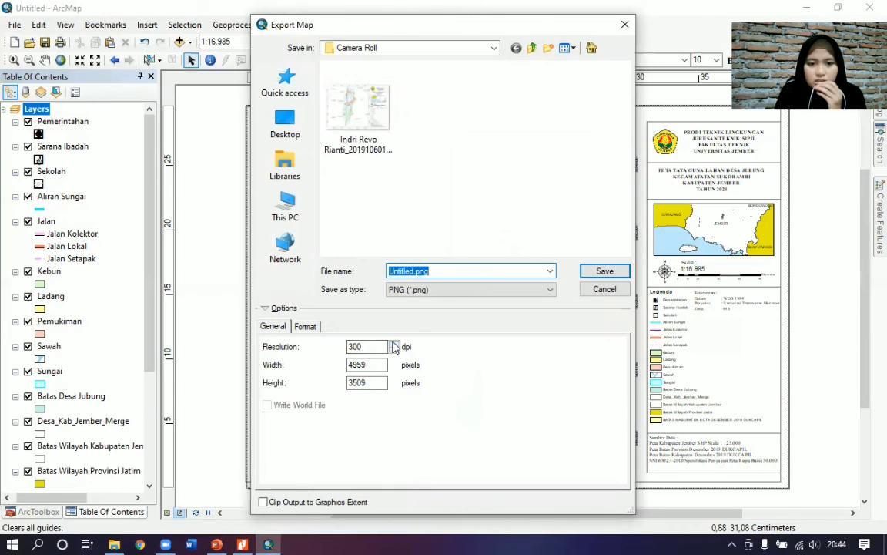
double_click(359, 347)
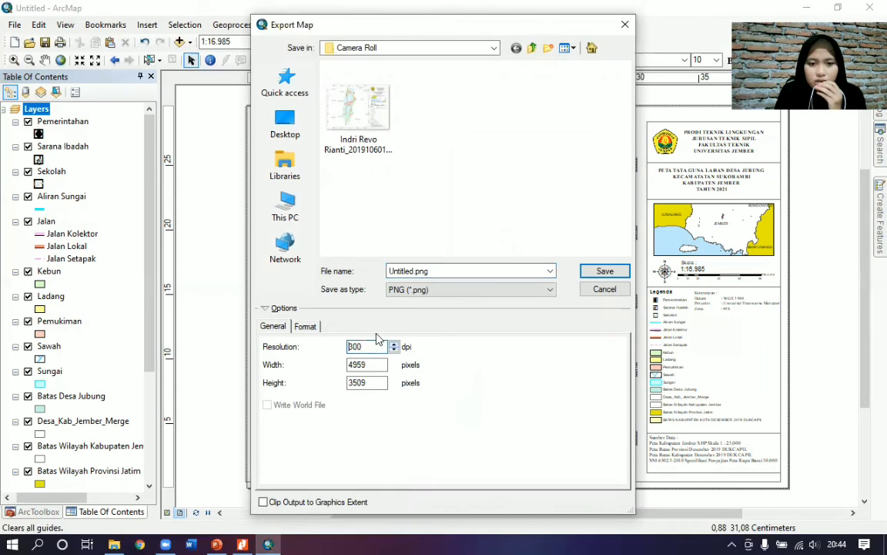
left_click(411, 270)
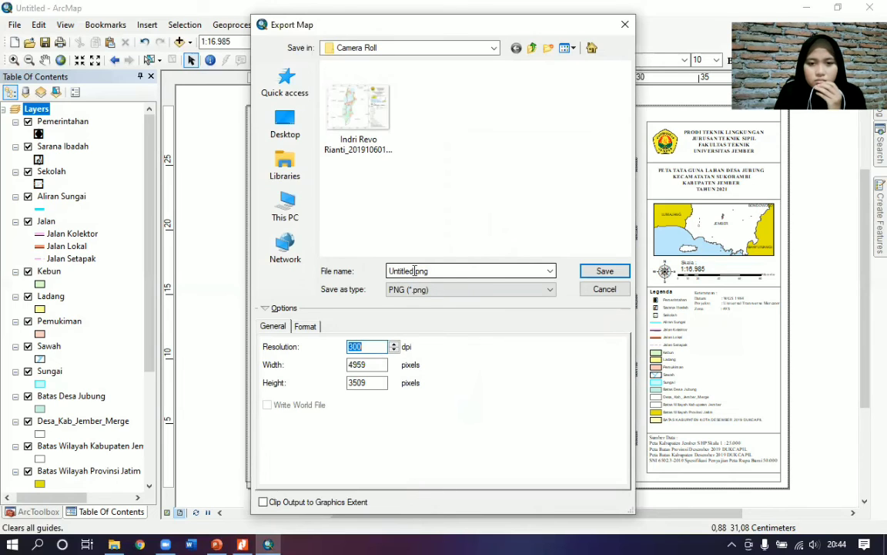
left_click(415, 271)
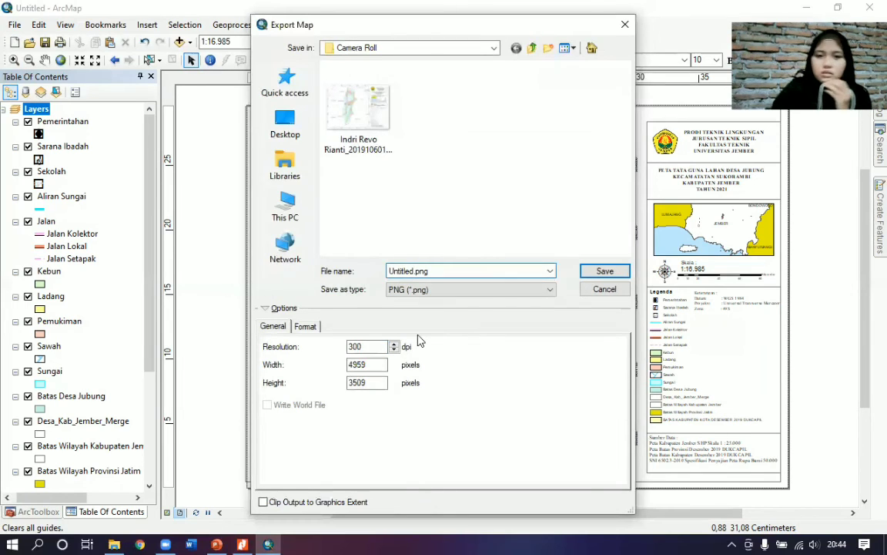
key("BackSpace")
key("BackSpace")
key("BackSpace")
key("BackSpace")
key("BackSpace")
key("BackSpace")
key("BackSpace")
key("BackSpace")
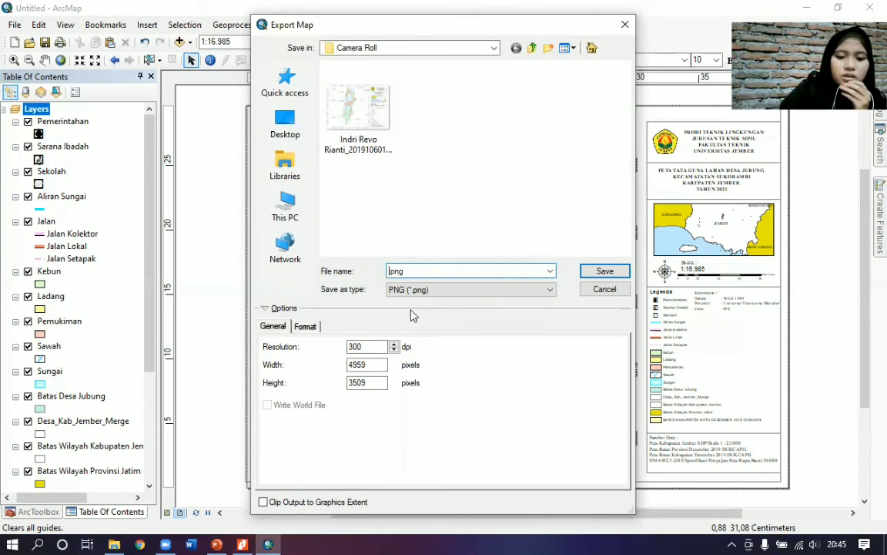
type("P")
type("eta")
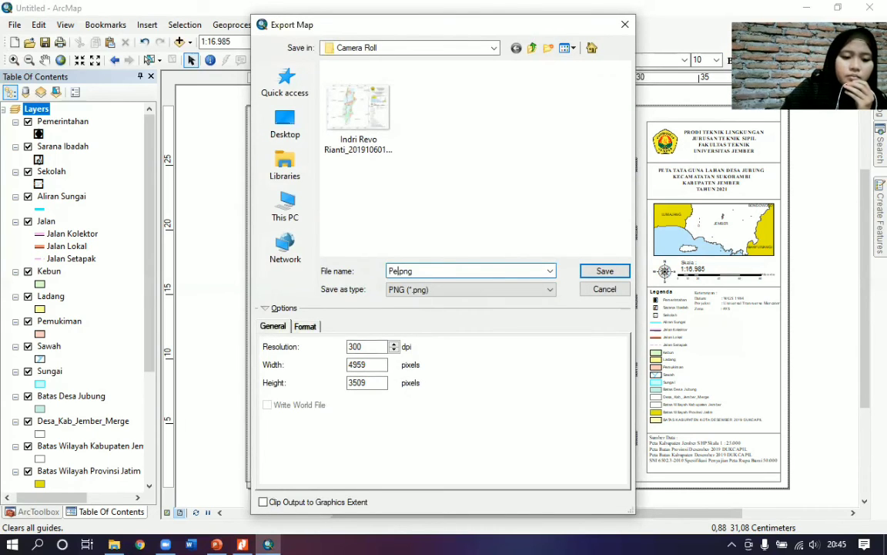
type(" Ta")
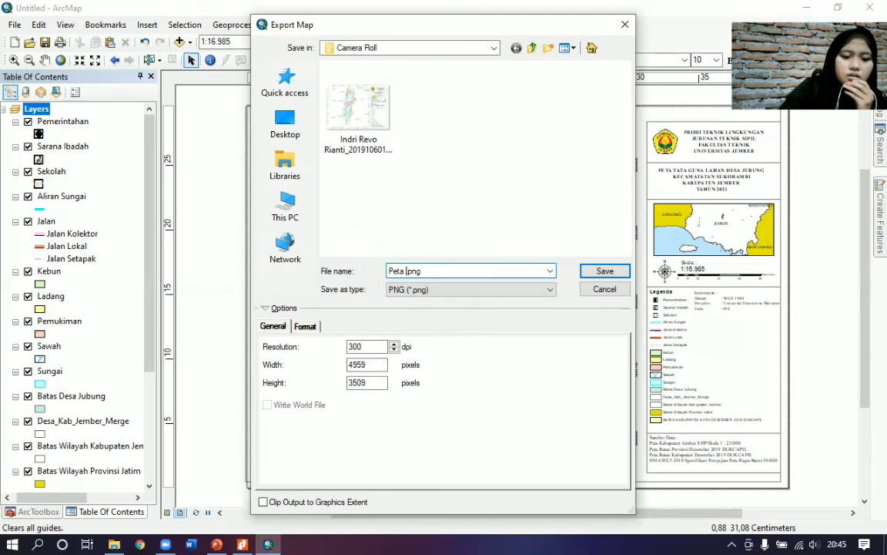
type("ta G")
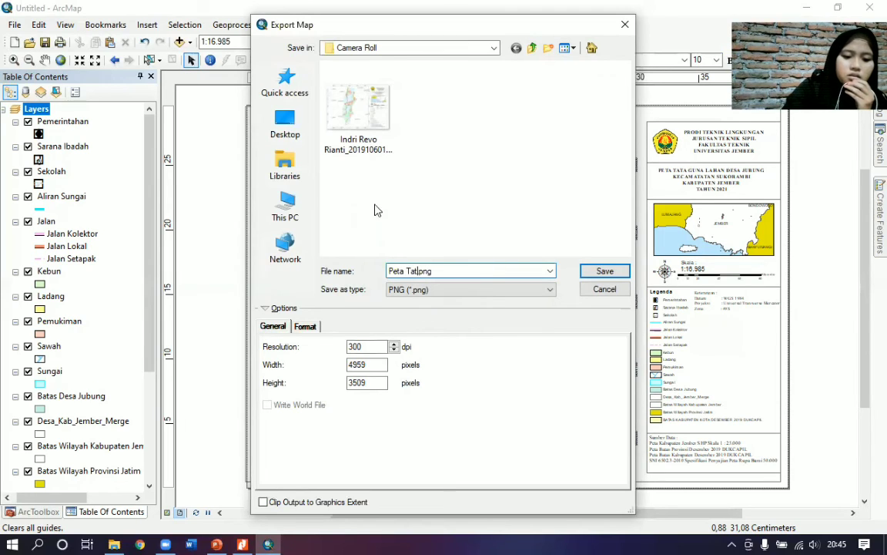
type("una ")
type("Laha")
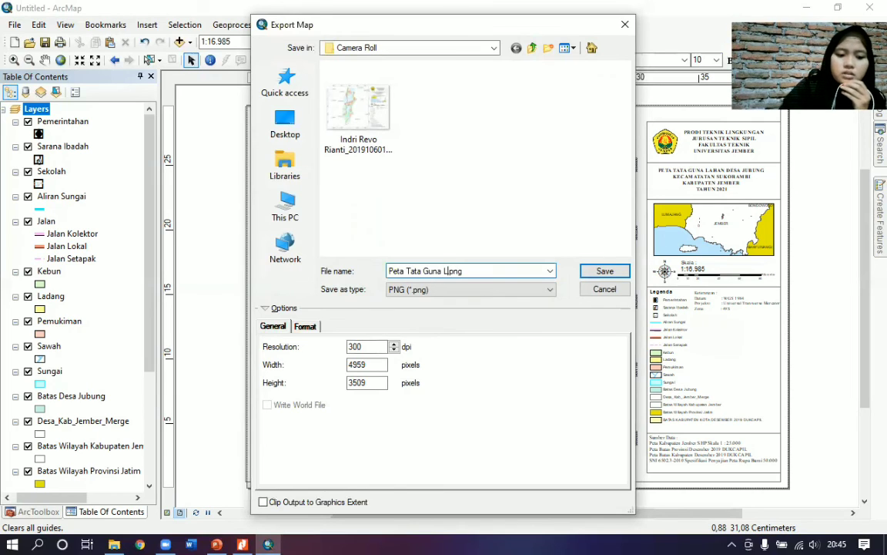
type("n D")
type("esa ")
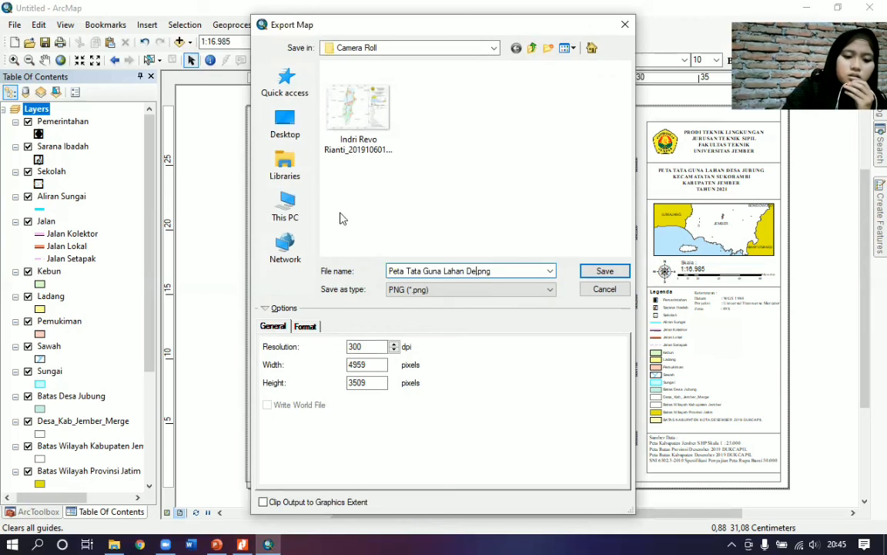
type("Jubung")
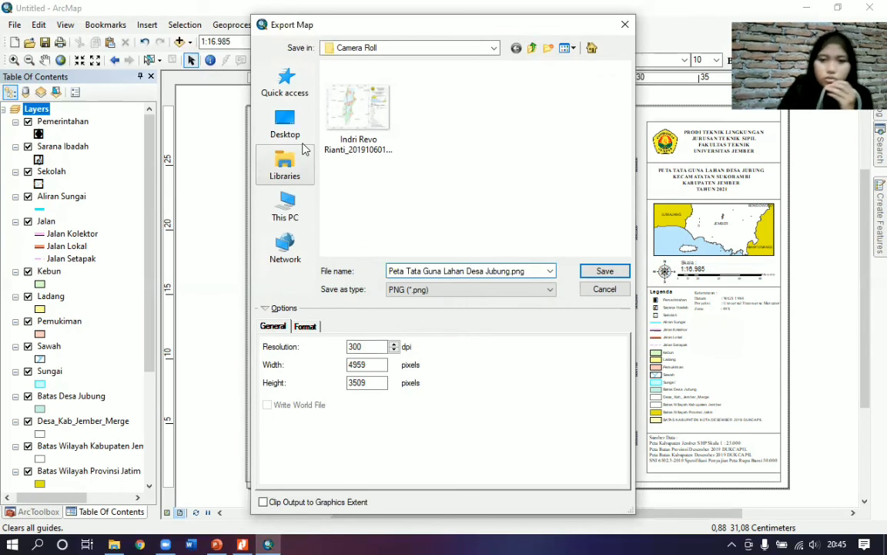
left_click(606, 272)
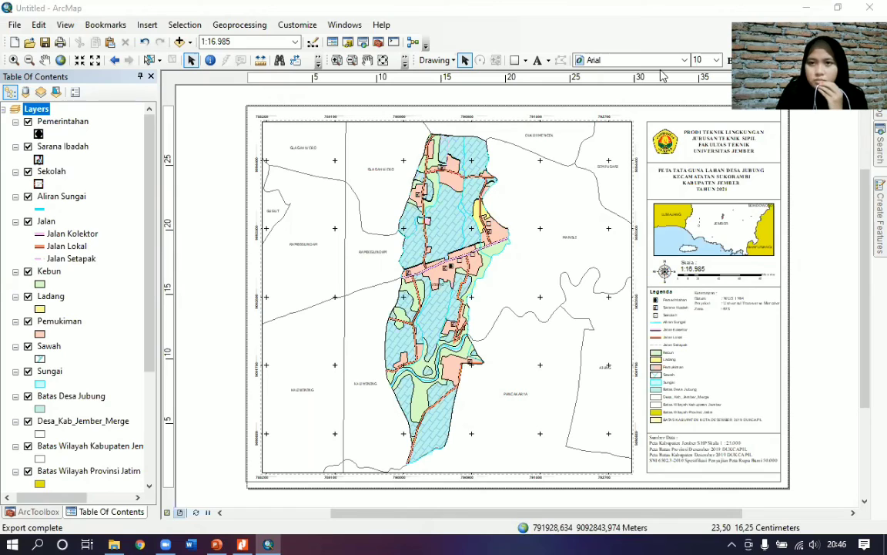
- Switch to File Explorer and open "Peta Tata Guna Lahan Desa Jubung.png" from Pictures > Camera Roll to check the exported map
left_click(814, 10)
left_click(801, 11)
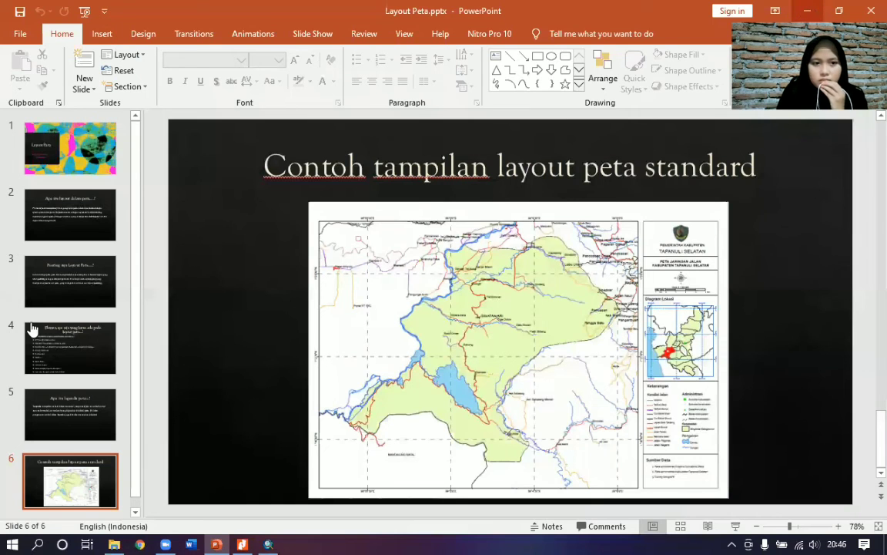
left_click(51, 289)
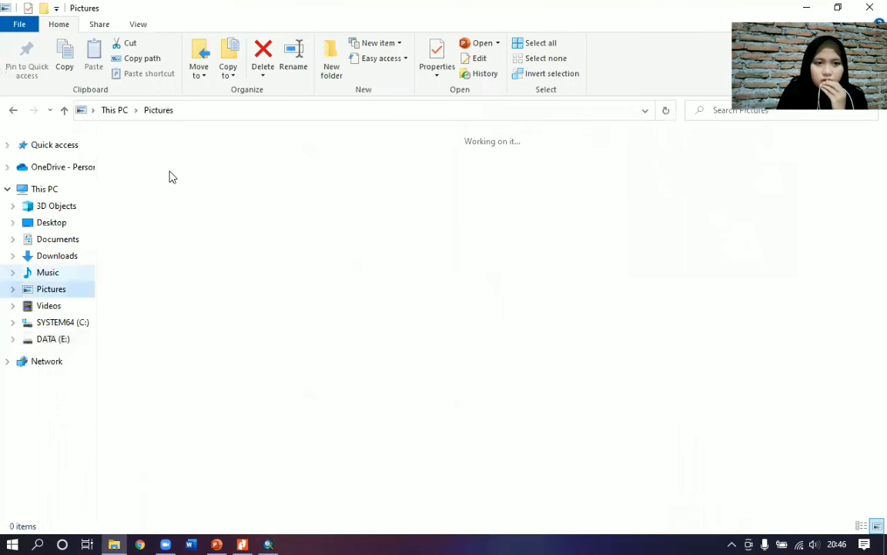
left_click(150, 179)
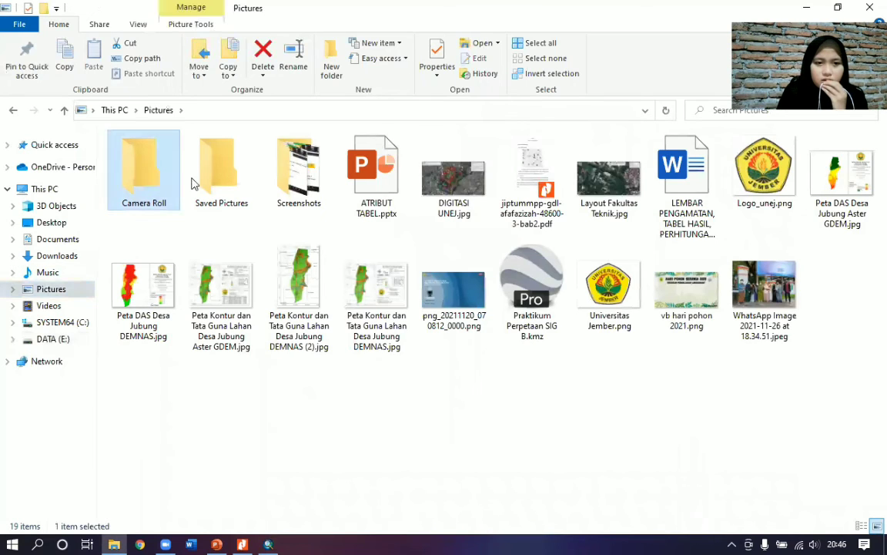
double_click(113, 192)
left_click(441, 191)
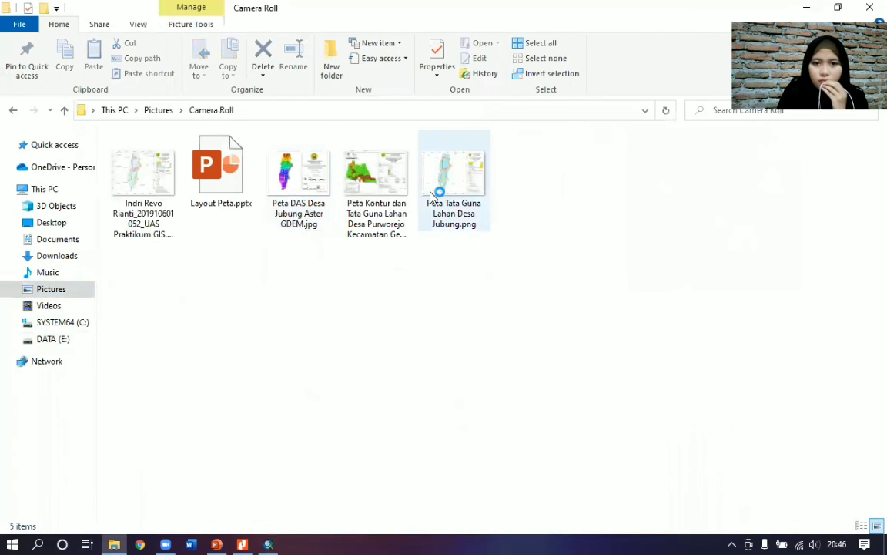
double_click(445, 194)
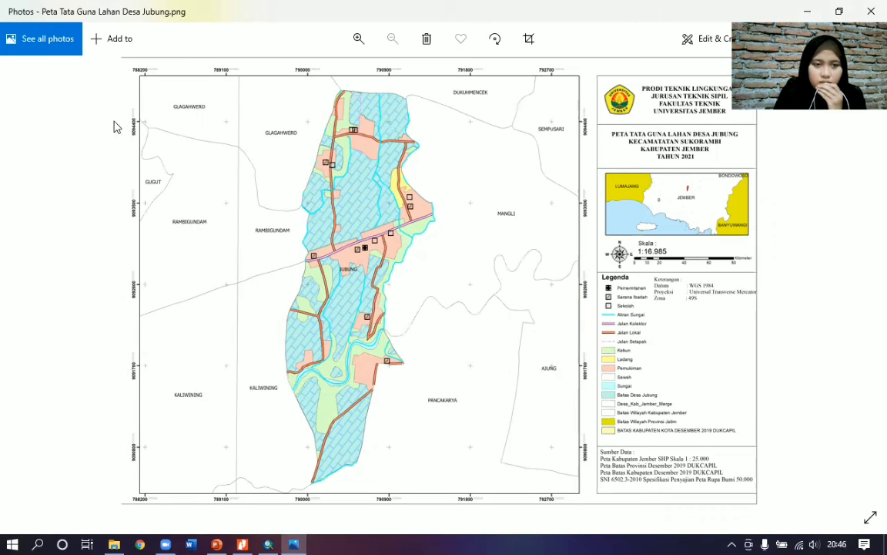
- Return to ArcMap and adjust the outer frame's left, top and right edges to sit evenly inside the page, and deselect it
left_click(268, 544)
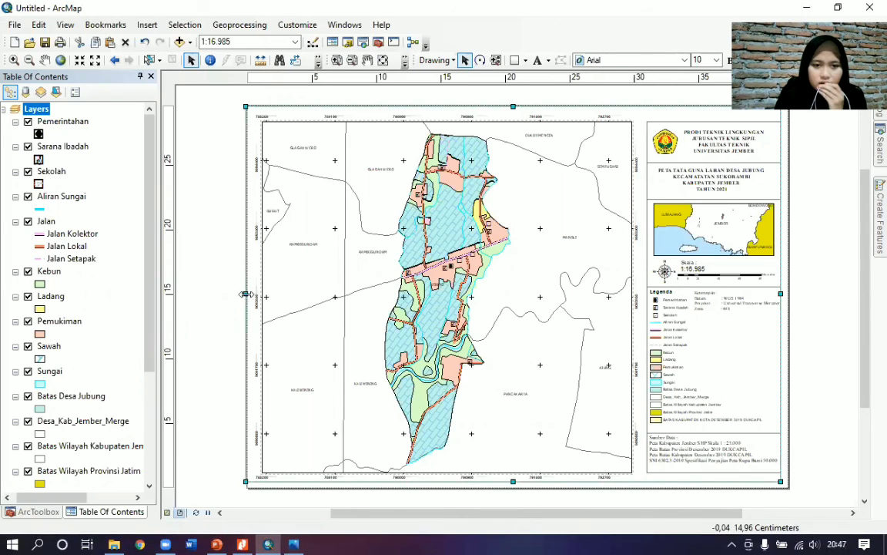
left_click_drag(248, 293, 252, 295)
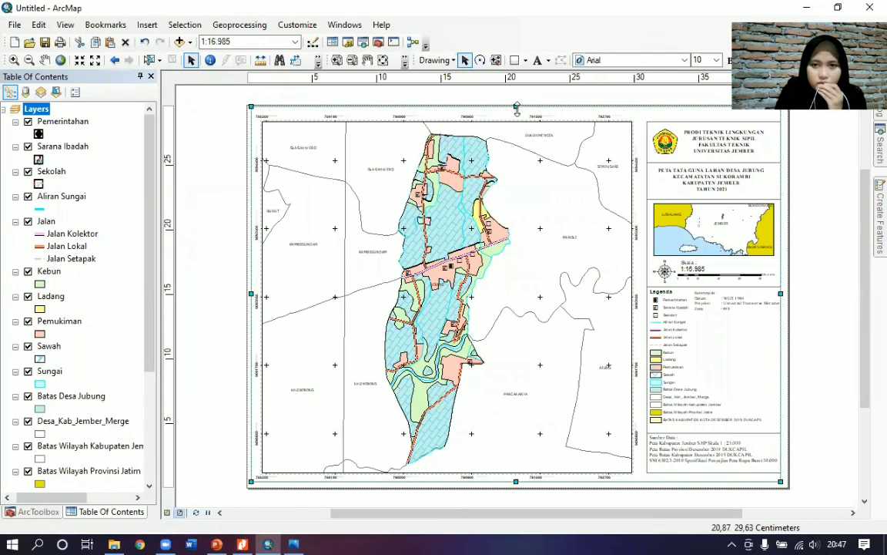
left_click_drag(515, 109, 516, 107)
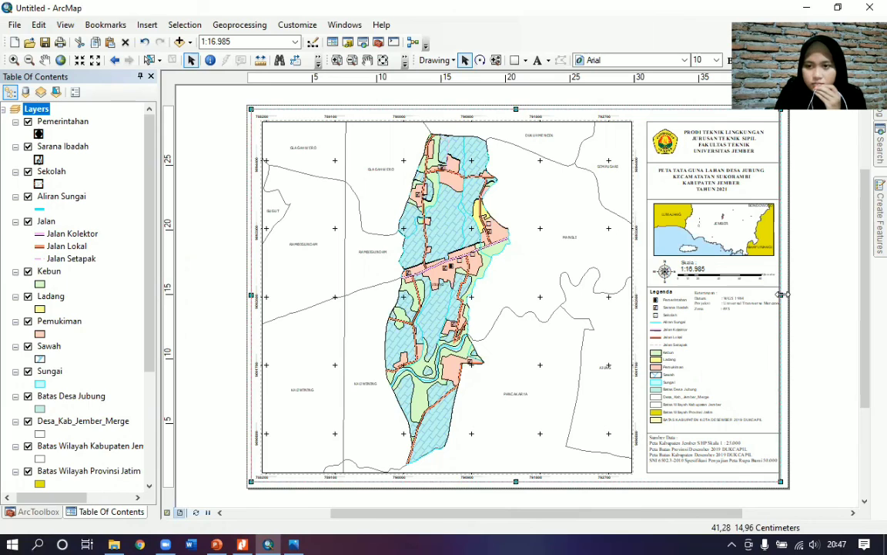
left_click_drag(784, 294, 788, 293)
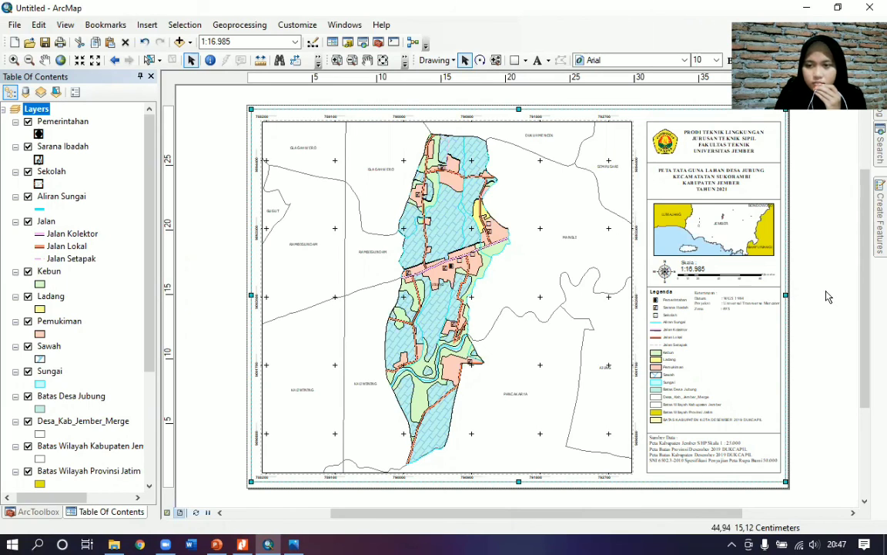
left_click(181, 232)
- Export the adjusted layout to the Camera Roll folder as "Untitled.png" at 300 dpi
left_click(13, 26)
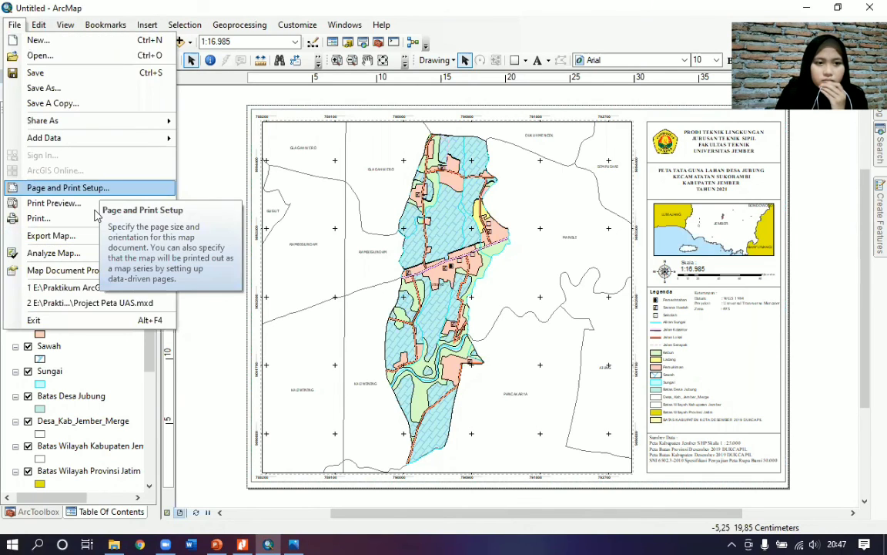
left_click(306, 271)
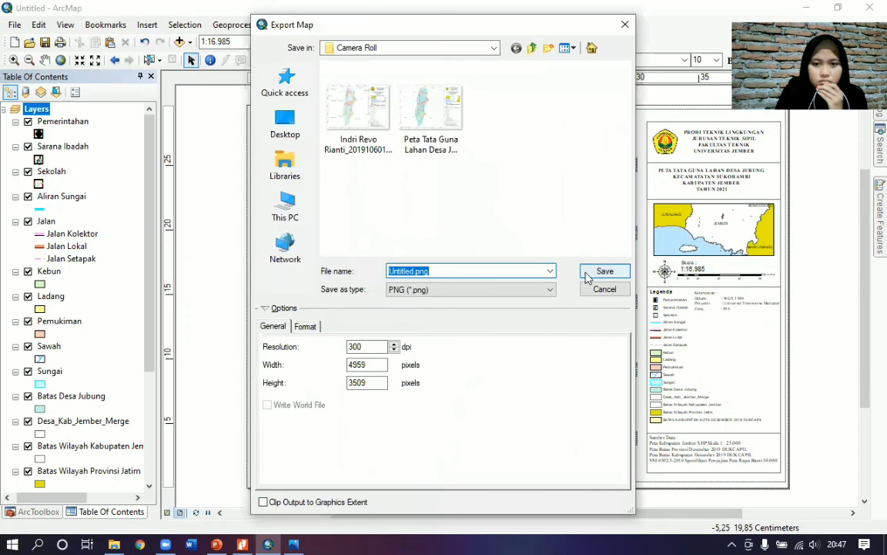
left_click(603, 272)
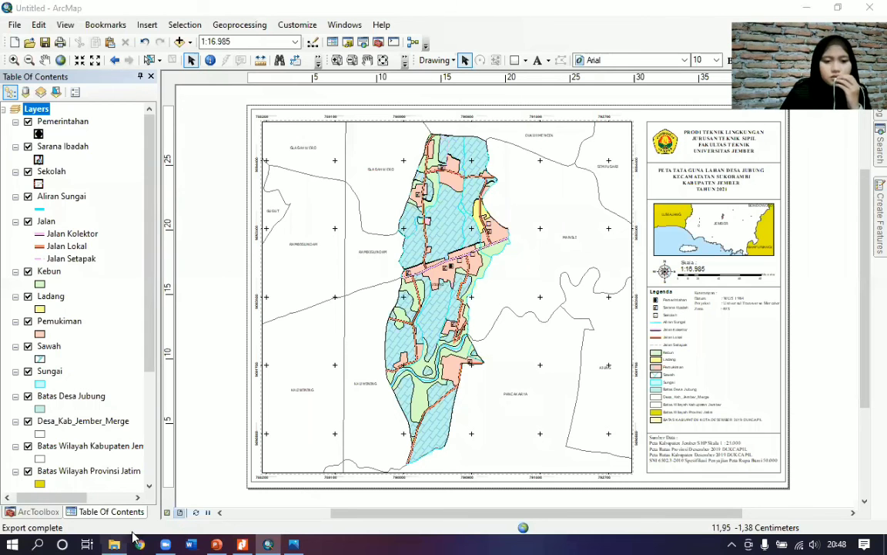
- Switch to the Camera Roll folder in File Explorer and view "Untitled.png" in Photos to check the re-exported map
left_click(114, 544)
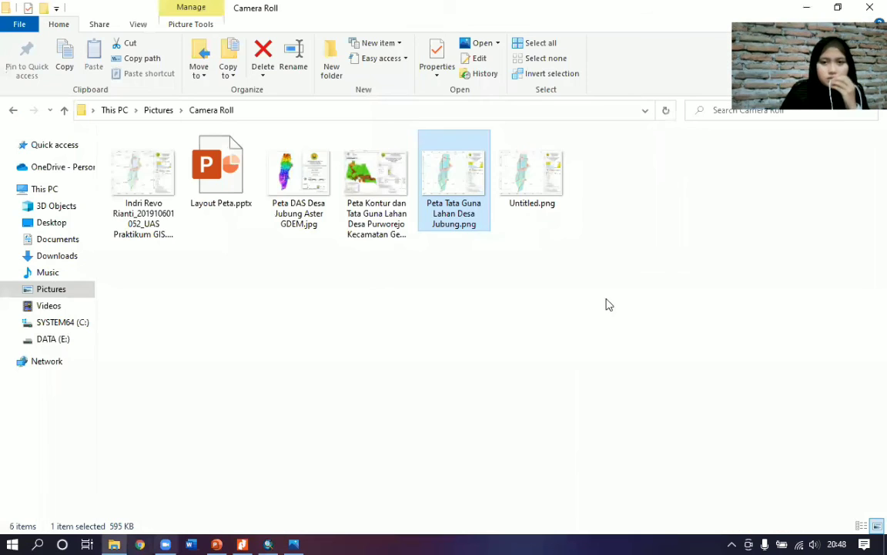
left_click(521, 171)
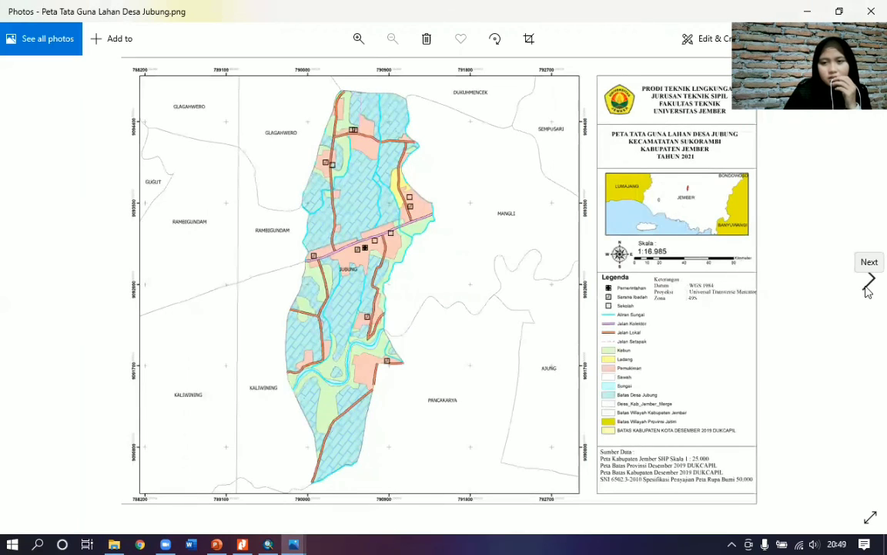
left_click(866, 282)
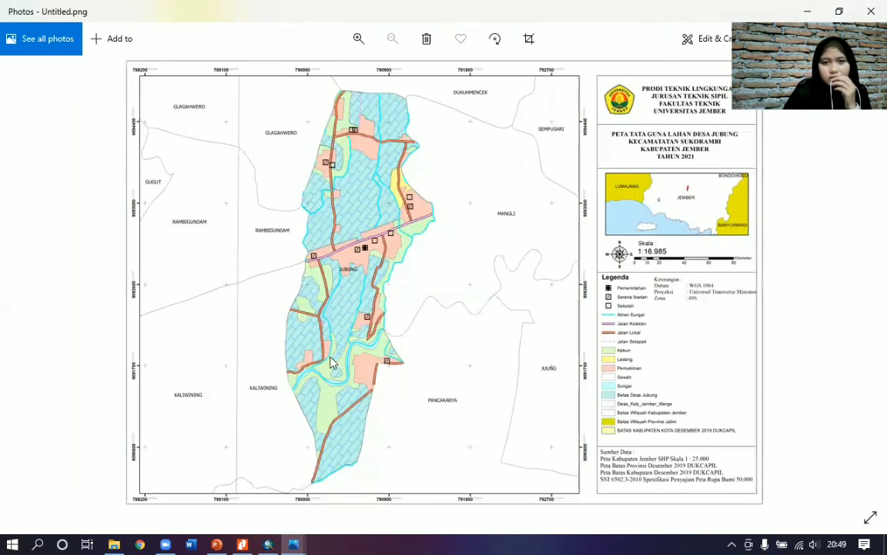